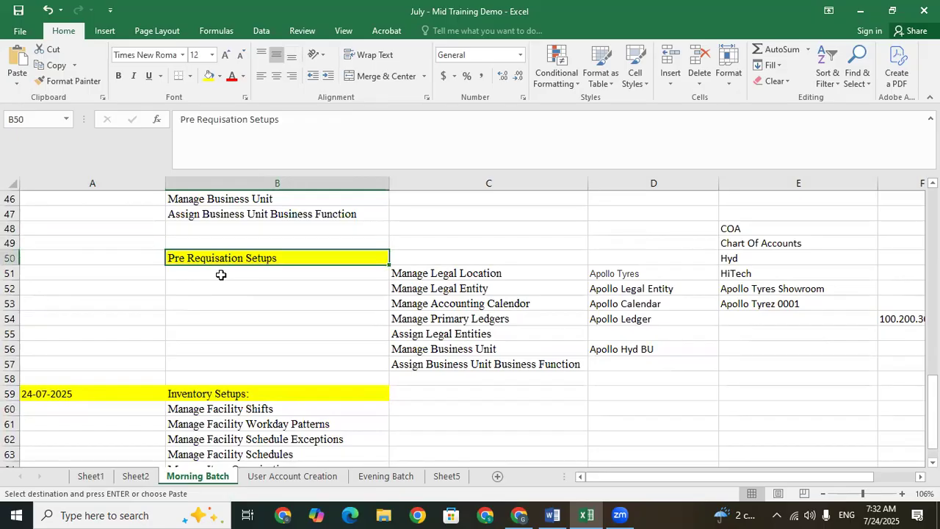
Step: Review the prerequisite setup tasks in column C through Manage Business Unit and its entry in column D
key(Right)
key(Down)
key(Down)
key(Down)
key(Down)
key(Down)
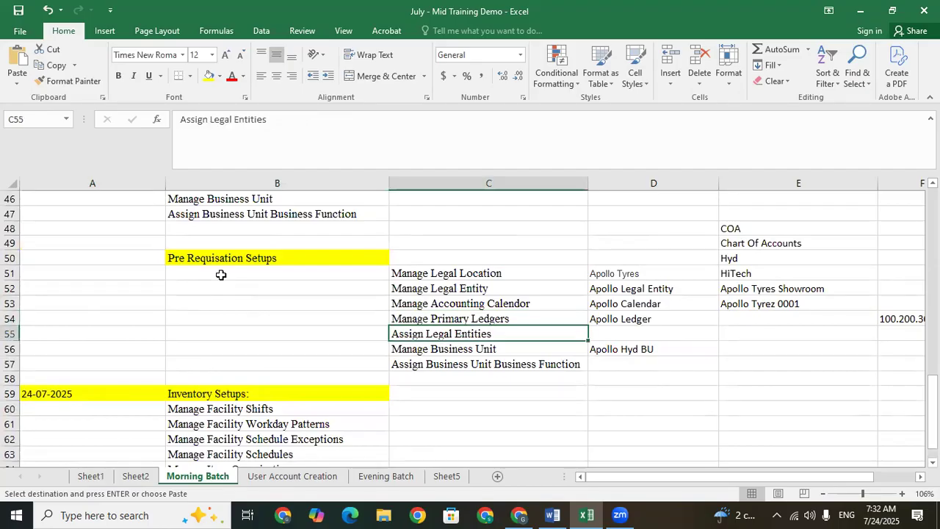
key(Down)
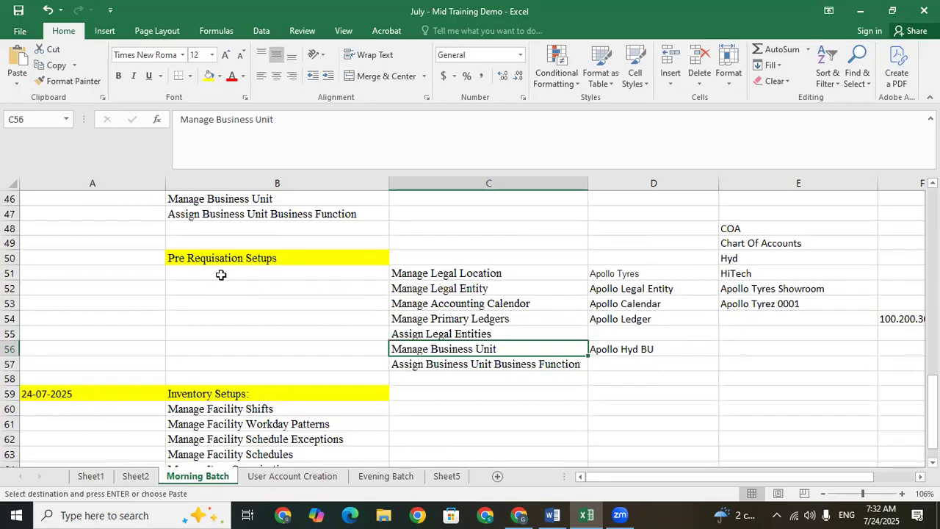
key(Right)
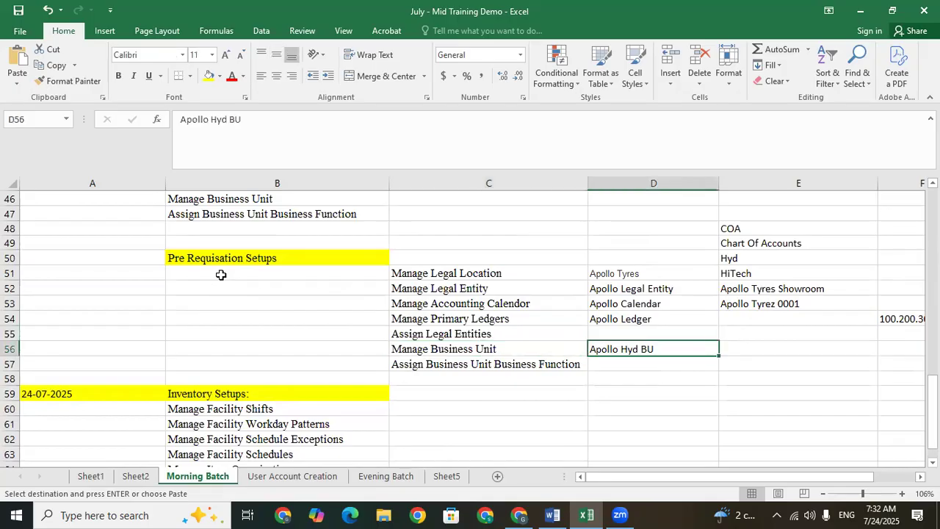
Step: Examine the Inventory Setups section below, including its 24-07-2025 date and heading in row 59
key(Down)
key(Down)
key(Down)
key(Down)
key(Down)
key(Down)
key(Down)
key(Down)
key(Down)
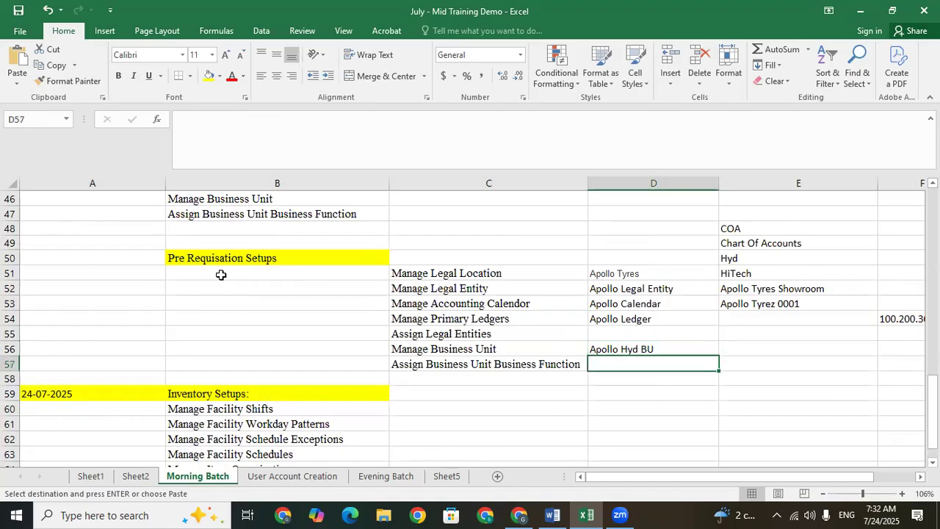
key(Down)
key(Down)
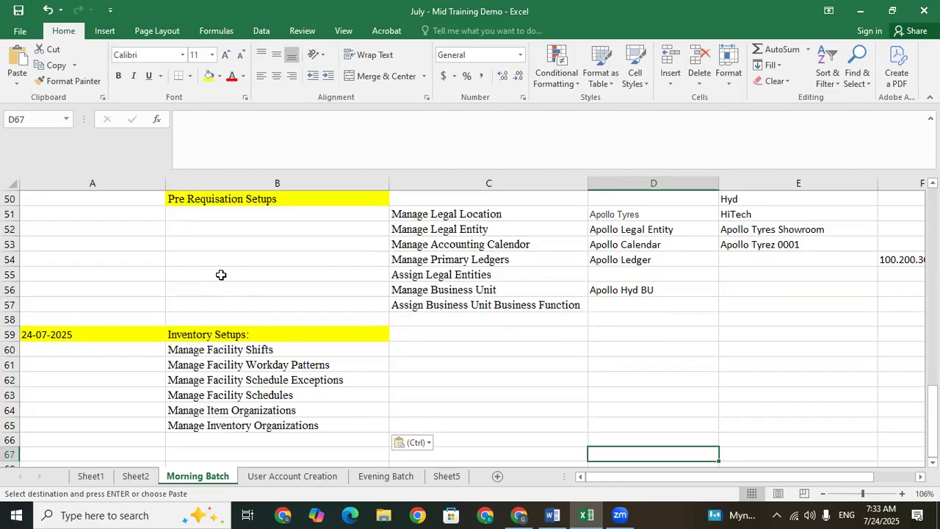
click(150, 335)
click(230, 334)
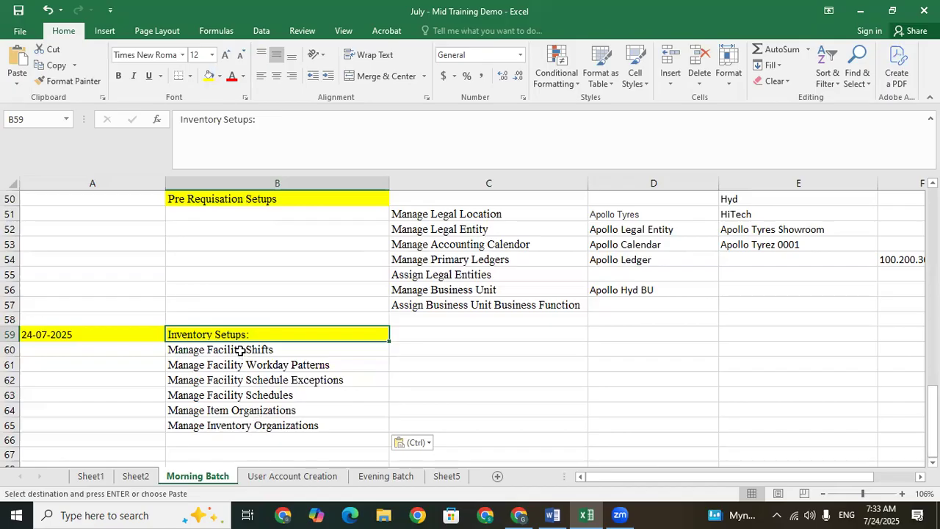
Step: Copy the highlighted Pre Requisation Setups heading from B50 into B67, below the inventory setup list
click(215, 197)
key(ctrl+c)
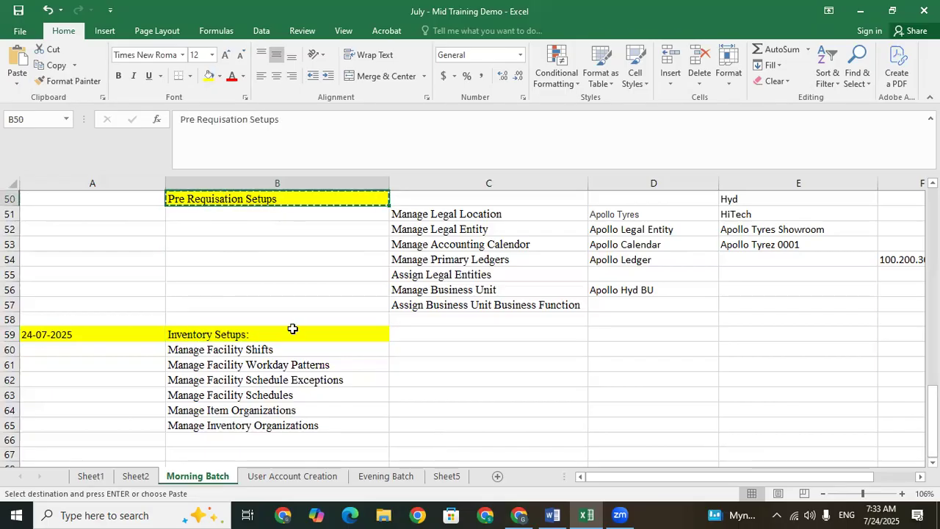
click(216, 442)
key(Down)
key(ctrl+v)
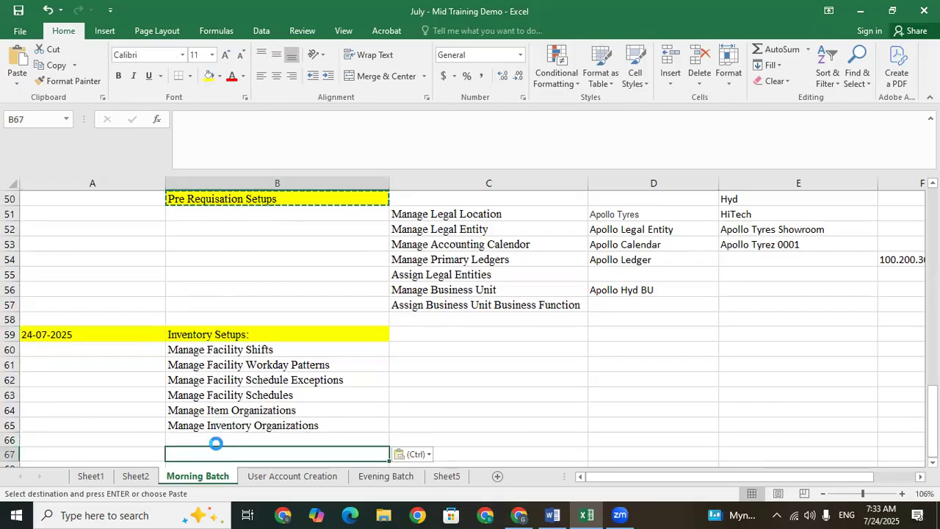
Step: Copy the tasks Manage Facility Shifts through Manage Item Organizations from B60:B64 into B68:B72 under the new heading
click(221, 349)
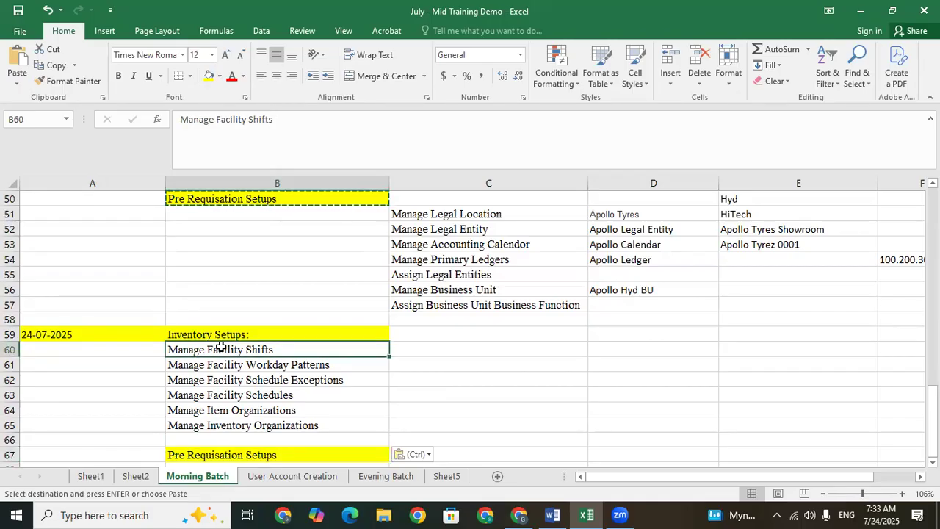
key(shift+Down)
key(shift+Down)
key(shift+Down)
key(shift+Down)
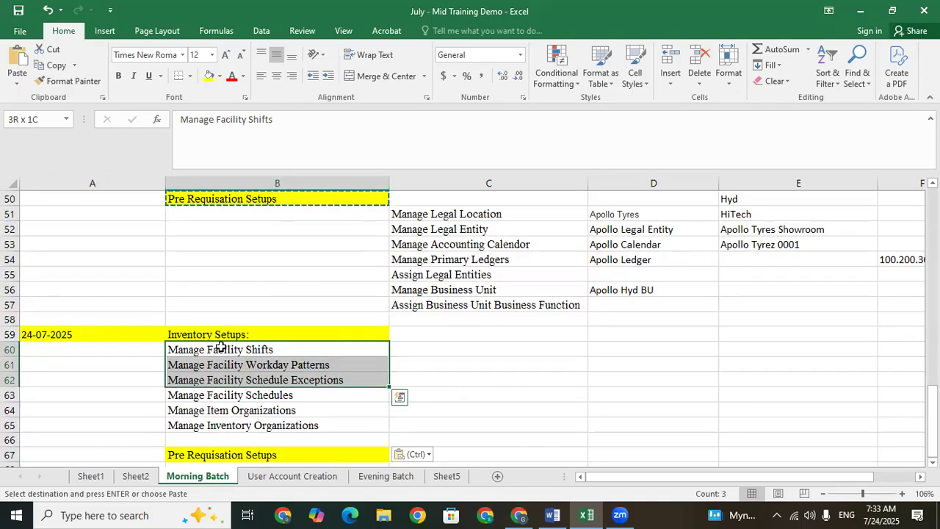
key(Escape)
key(ctrl+c)
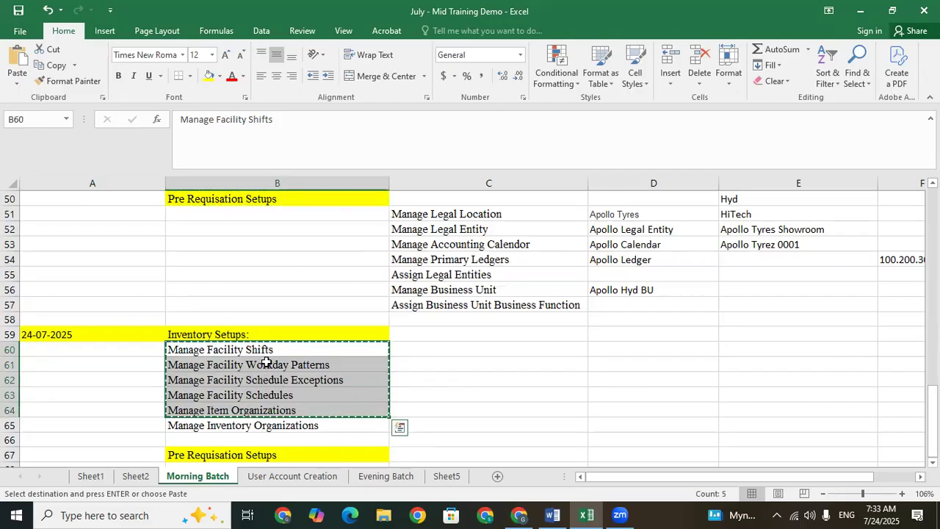
click(273, 352)
key(Down)
key(Down)
key(Down)
key(Down)
key(Down)
key(Down)
key(Down)
key(Down)
key(Down)
key(Down)
key(Down)
key(Down)
key(Down)
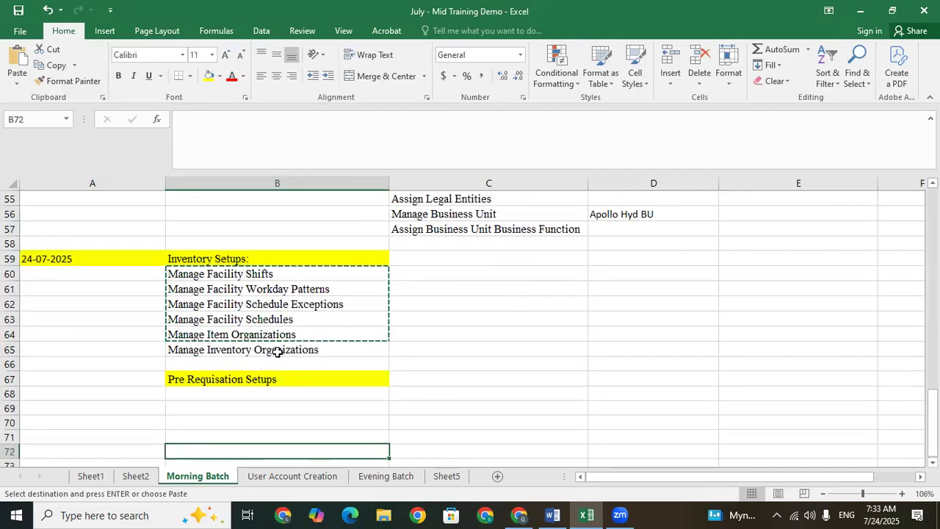
key(Up)
key(Up)
key(Up)
key(Up)
key(Up)
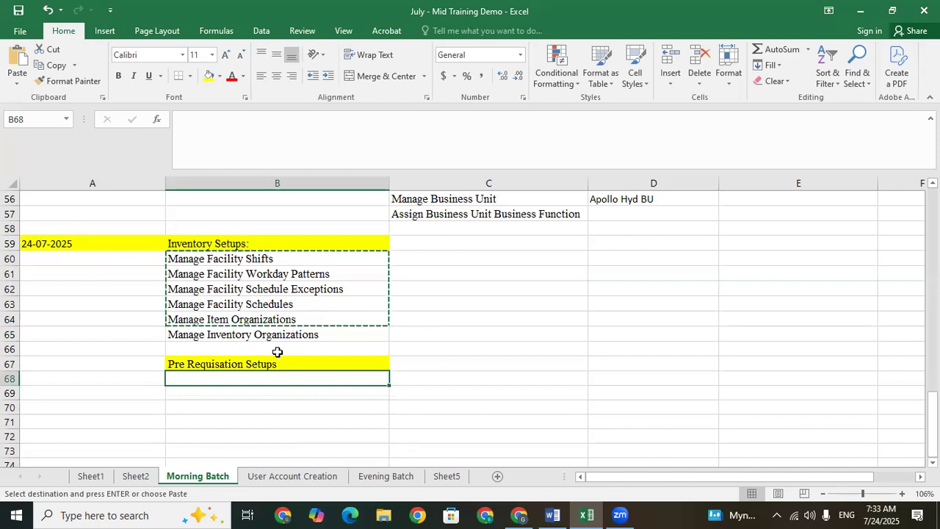
key(ctrl+v)
click(292, 377)
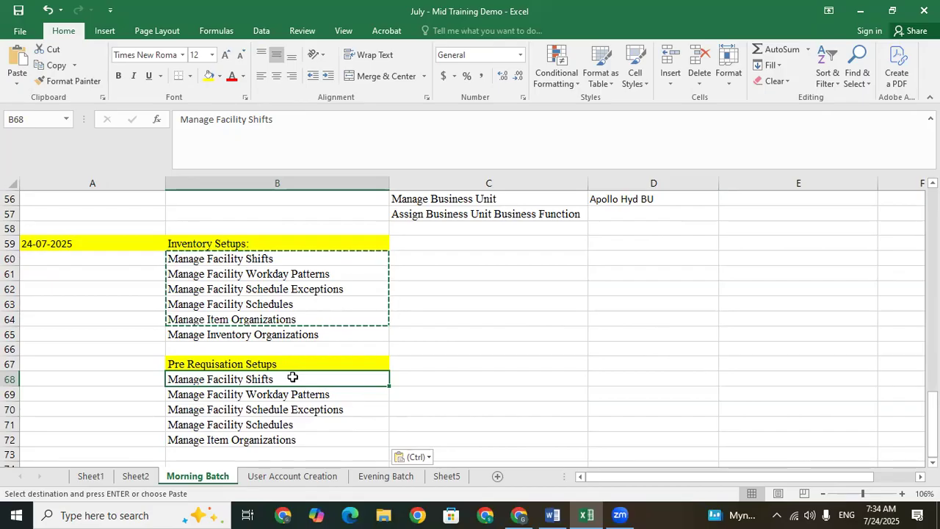
Step: Review the earlier prerequisite tasks in column C, from Manage Legal Location through Assign Business Unit Business Function
click(232, 260)
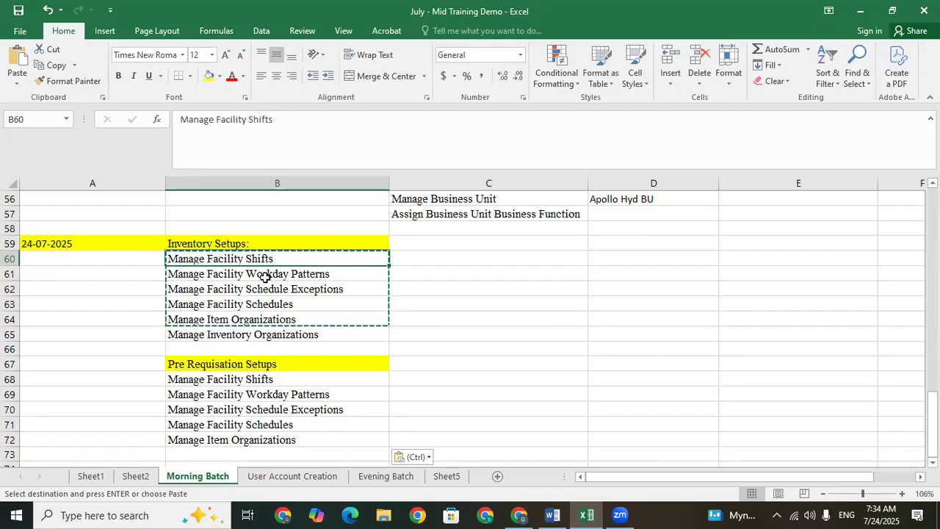
click(455, 214)
key(Up)
key(Up)
key(Up)
key(Up)
key(Up)
key(Up)
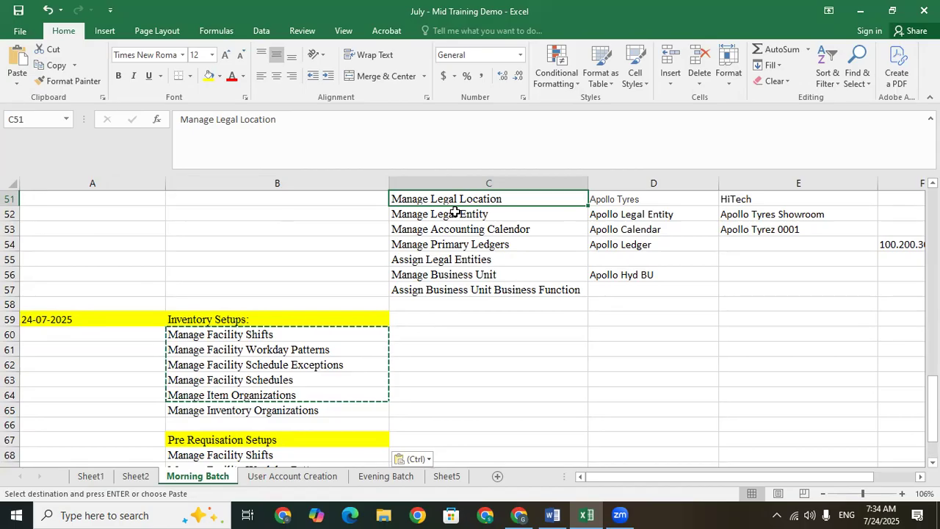
key(Up)
key(Up)
key(Up)
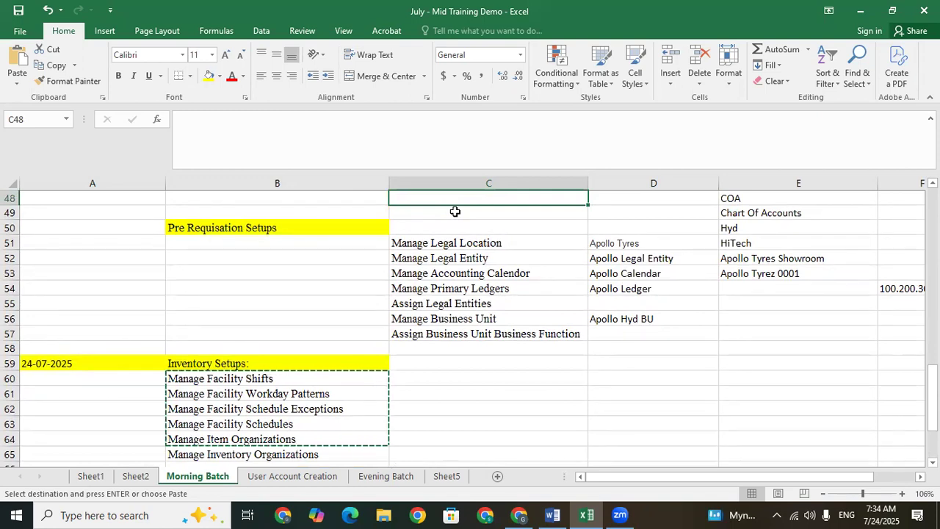
key(Down)
key(Down)
key(Down)
key(Down)
key(Down)
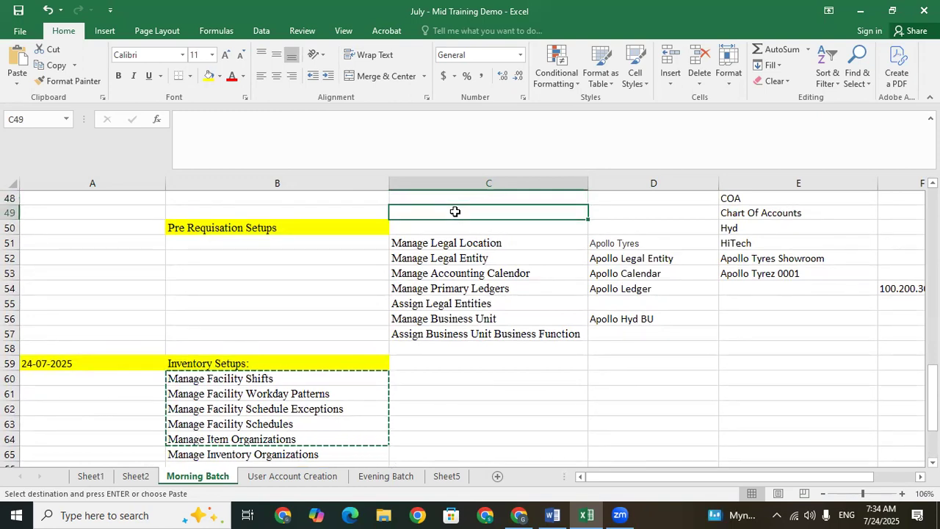
key(Up)
key(Up)
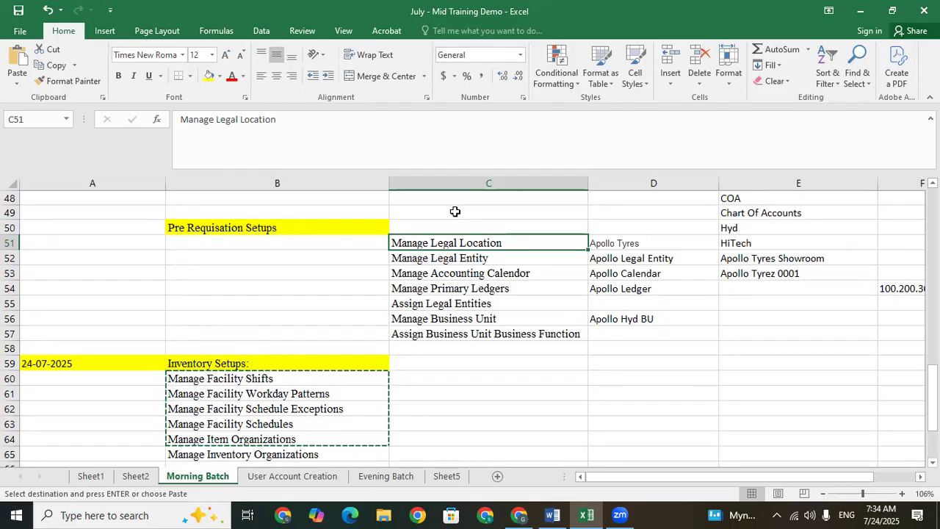
key(Down)
key(Down)
key(Down)
key(Down)
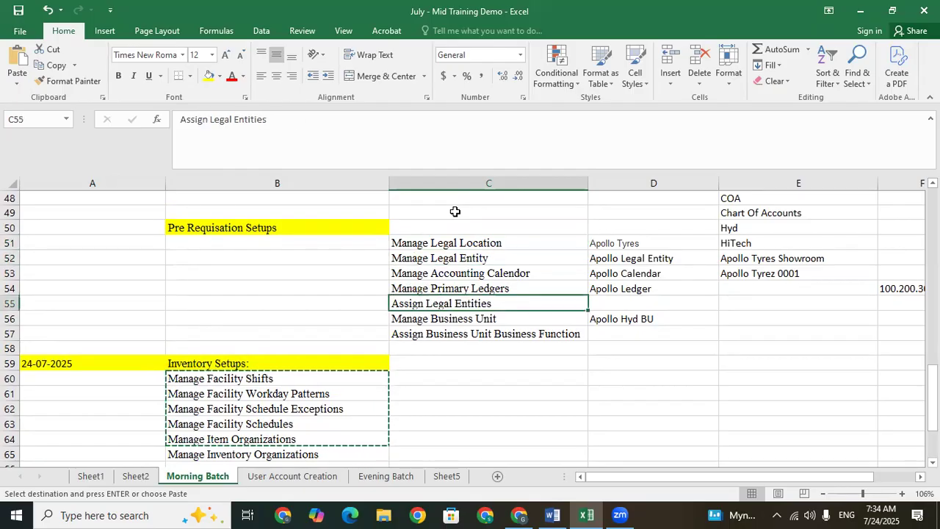
key(Down)
key(Down)
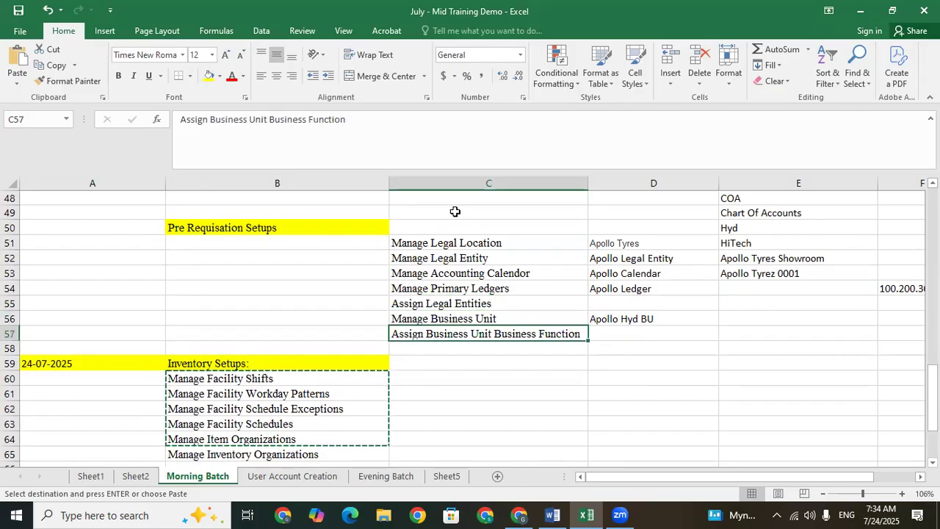
Step: Go through the Inventory Setups rows down to the second Pre Requisation Setups heading in row 67
key(Down)
key(Down)
key(Down)
key(Down)
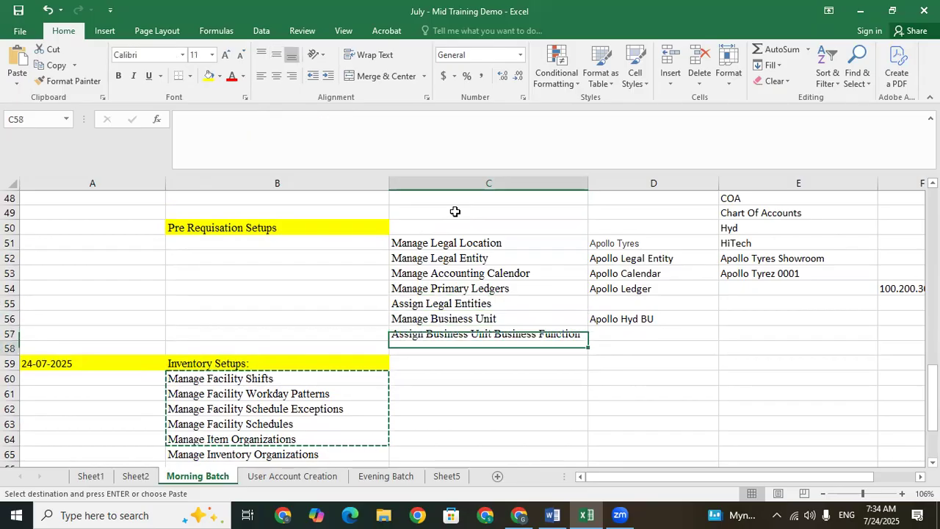
key(Left)
key(Left)
key(Up)
key(Down)
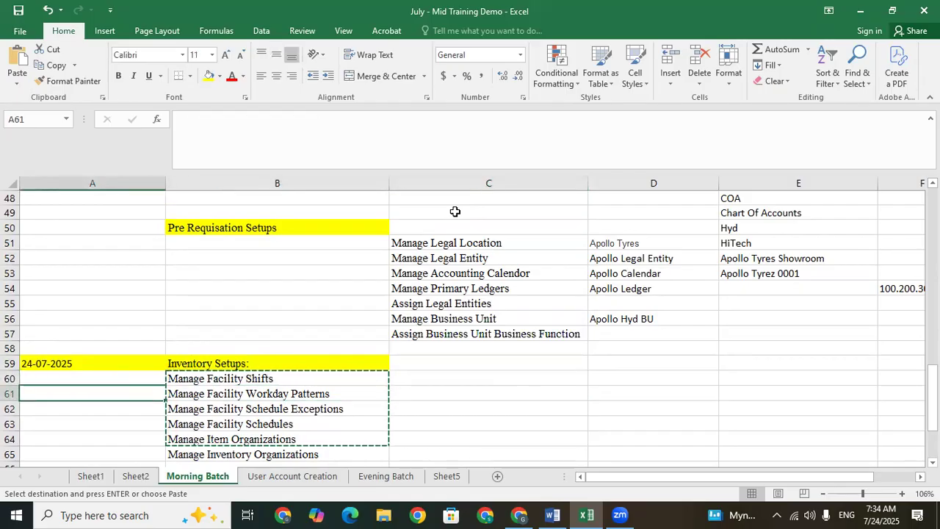
key(Down)
key(Down)
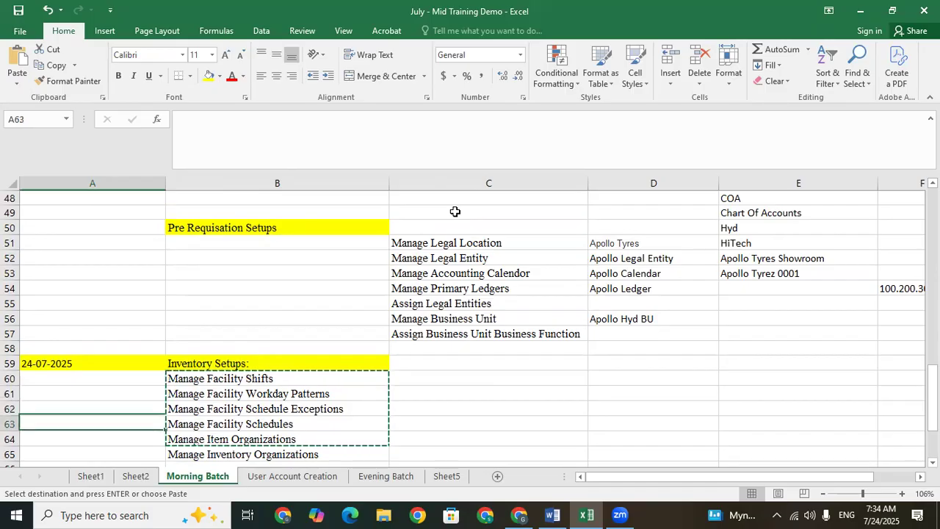
key(Down)
key(Down)
key(Down)
key(Down)
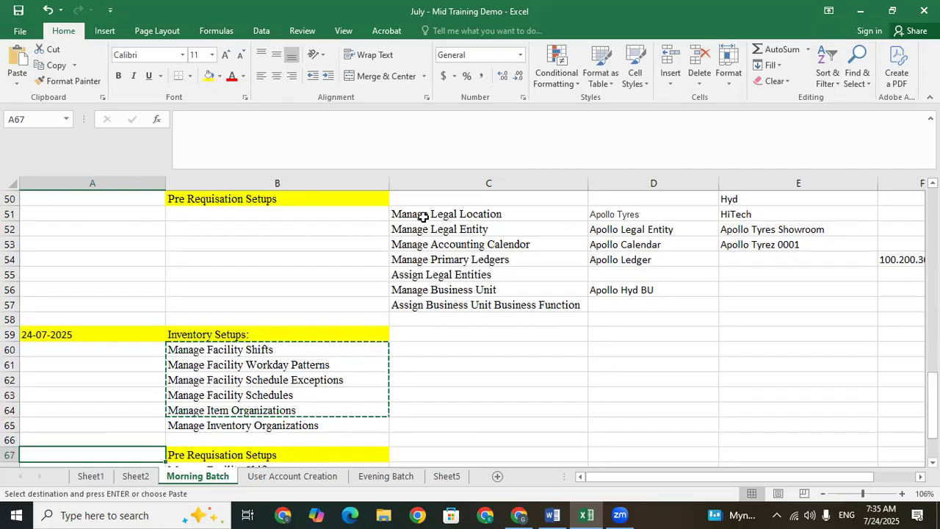
Step: Compare the Manage Legal Location task with the inventory setup tasks and the copied list ending at row 72
click(423, 216)
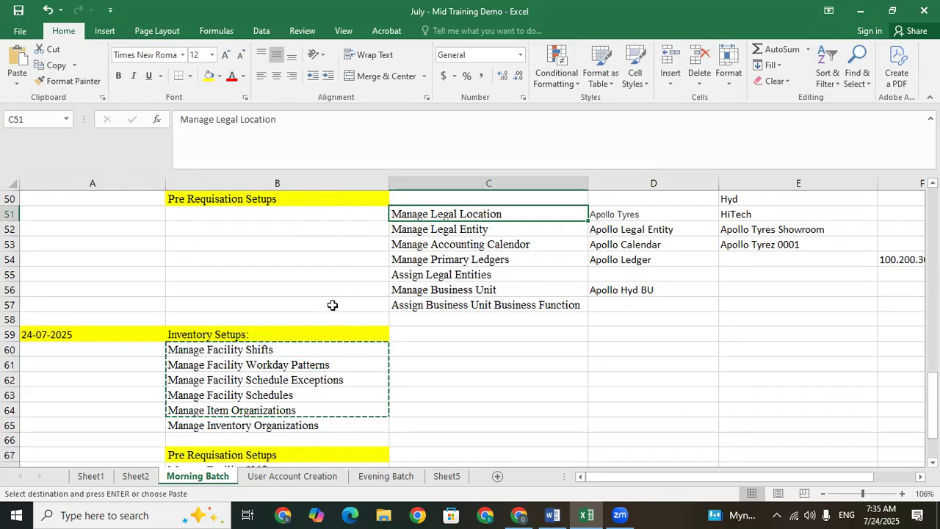
click(272, 356)
key(Down)
key(Down)
key(Down)
key(Down)
key(Down)
key(Down)
key(Down)
key(Down)
key(Down)
key(Down)
key(Down)
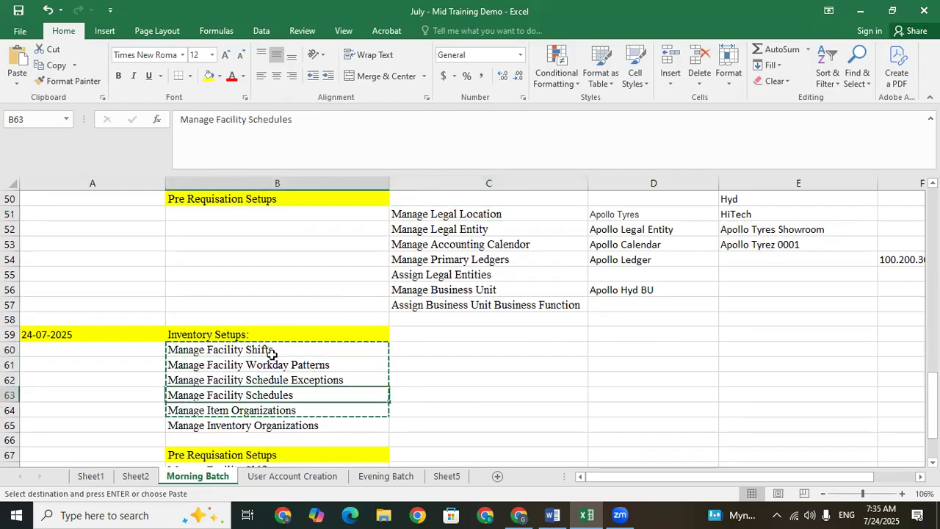
key(Down)
key(Down)
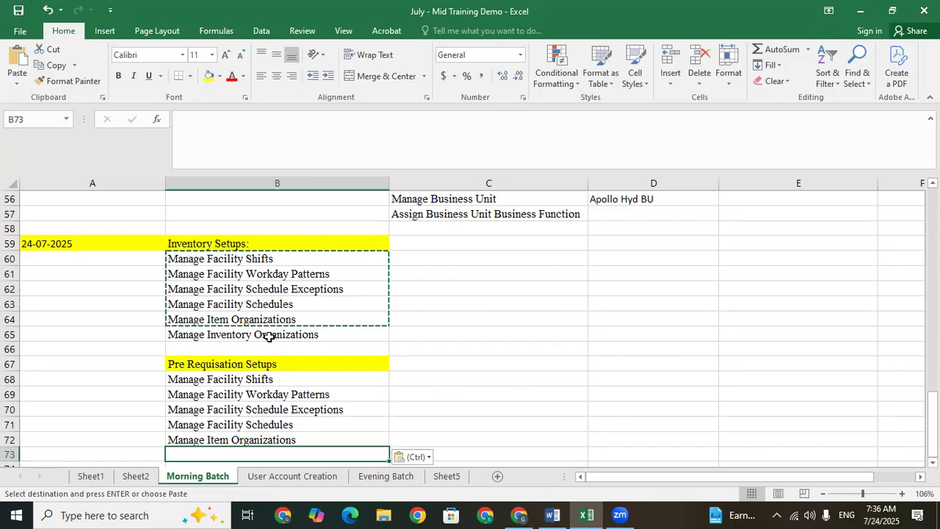
Step: Examine the copied facility tasks, focusing on Manage Facility Shifts and Manage Facility Workday Patterns in B68 and B69
click(262, 379)
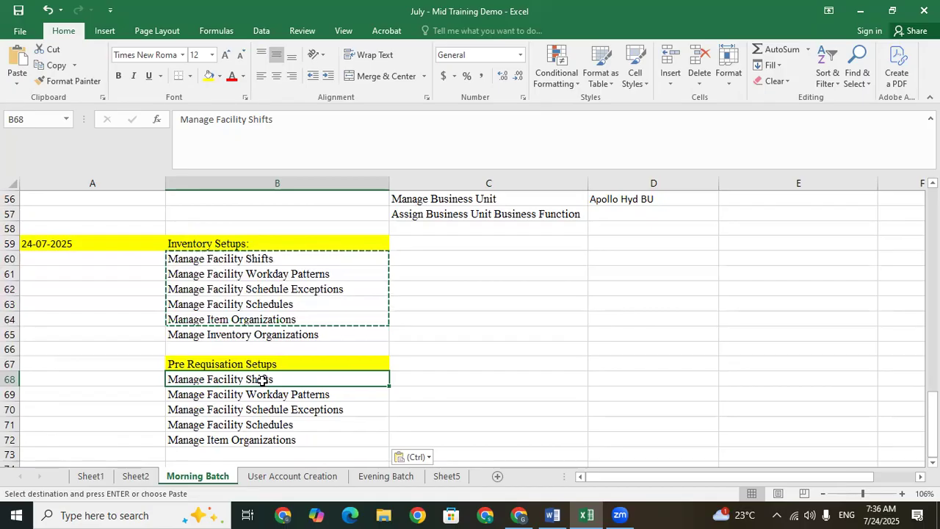
click(273, 396)
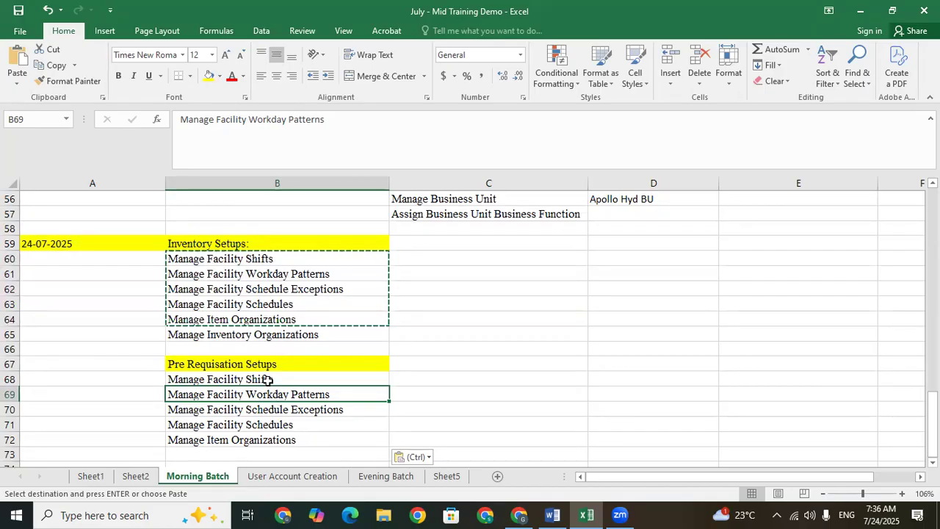
click(268, 379)
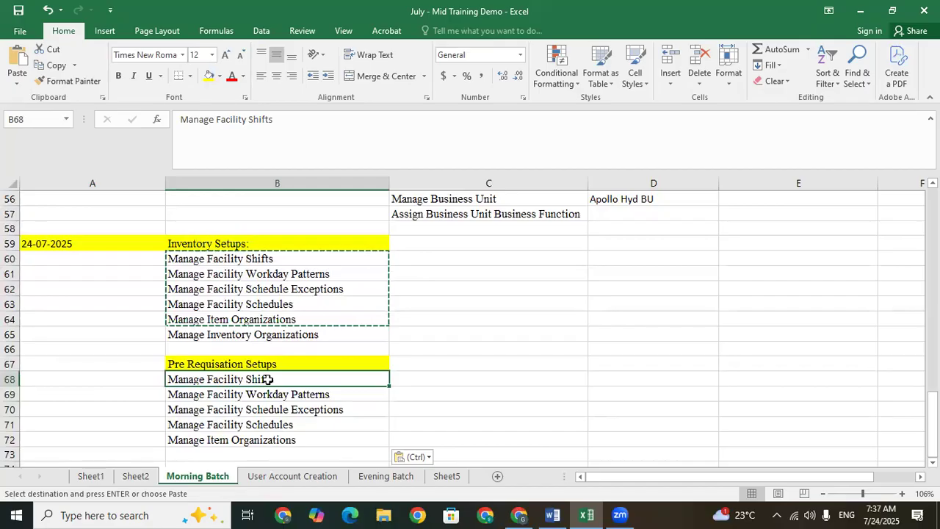
click(271, 394)
click(265, 379)
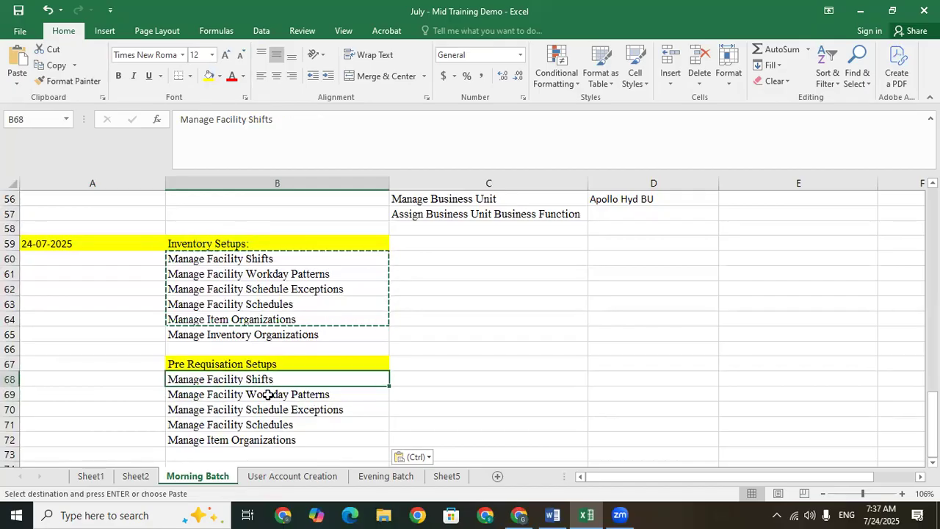
click(273, 425)
click(268, 379)
click(272, 394)
click(272, 413)
click(264, 378)
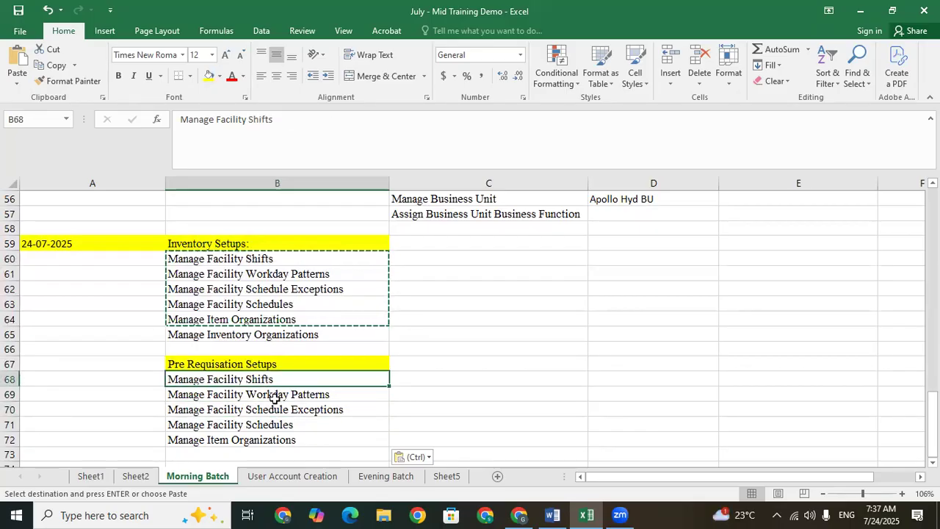
click(273, 396)
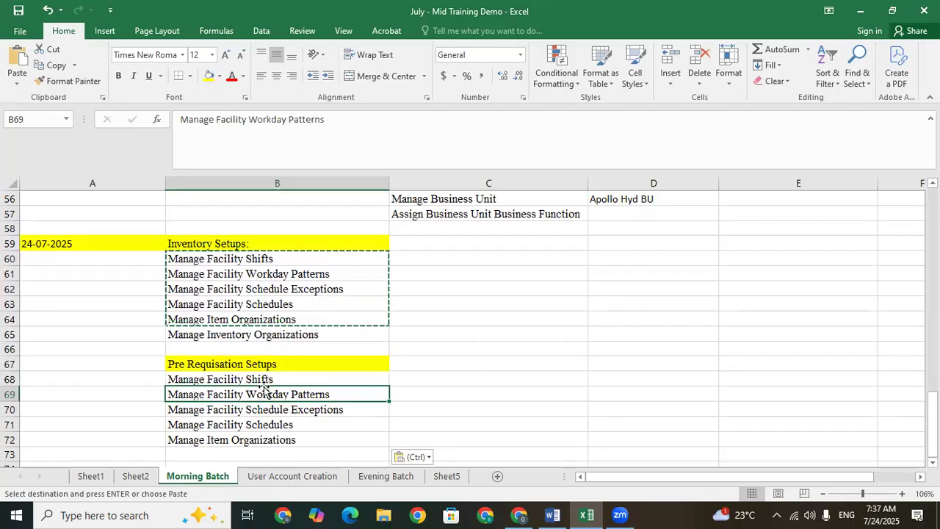
click(263, 379)
click(277, 395)
click(268, 379)
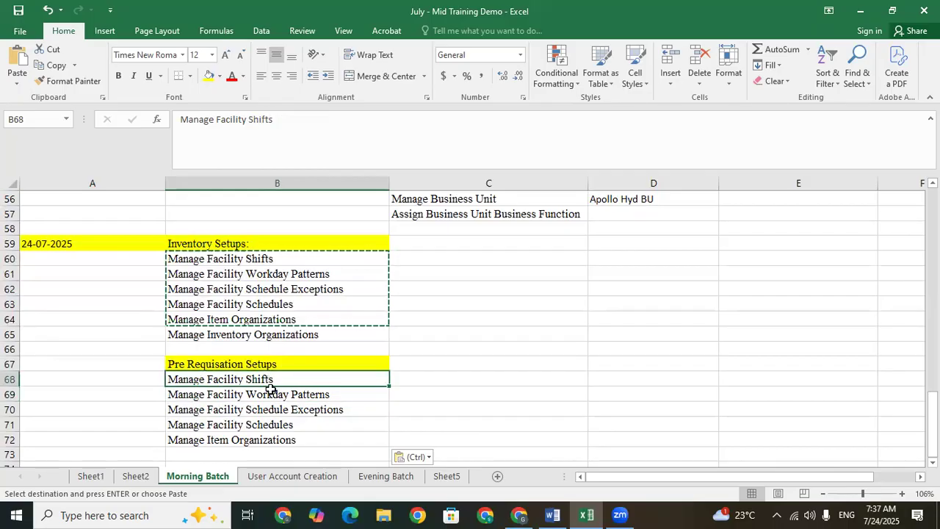
Step: Go through the copied prerequisite tasks in B68:B71, from Manage Facility Shifts to Manage Facility Schedules
click(277, 395)
click(285, 409)
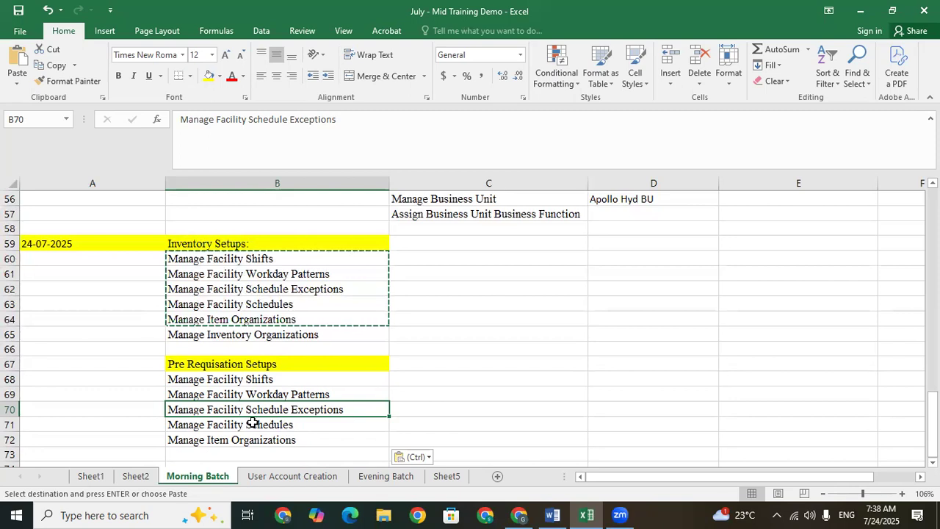
click(234, 427)
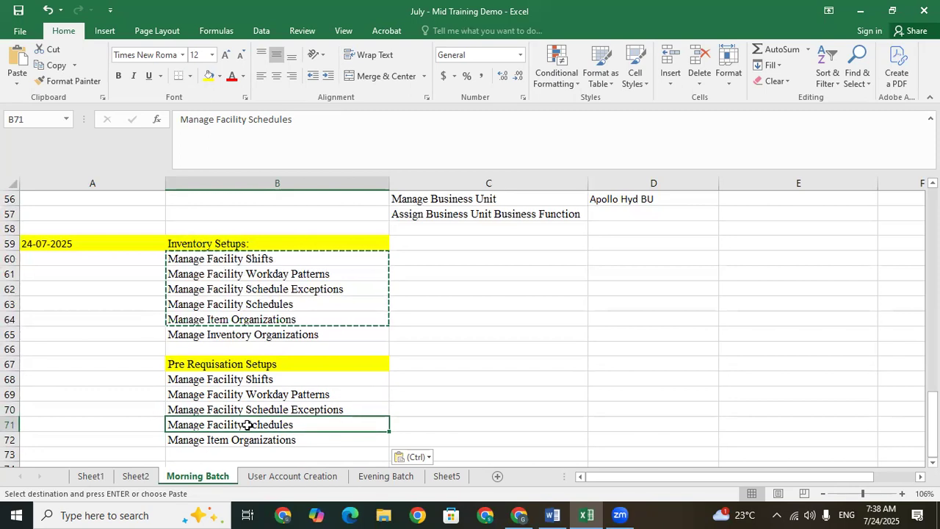
click(250, 379)
click(265, 397)
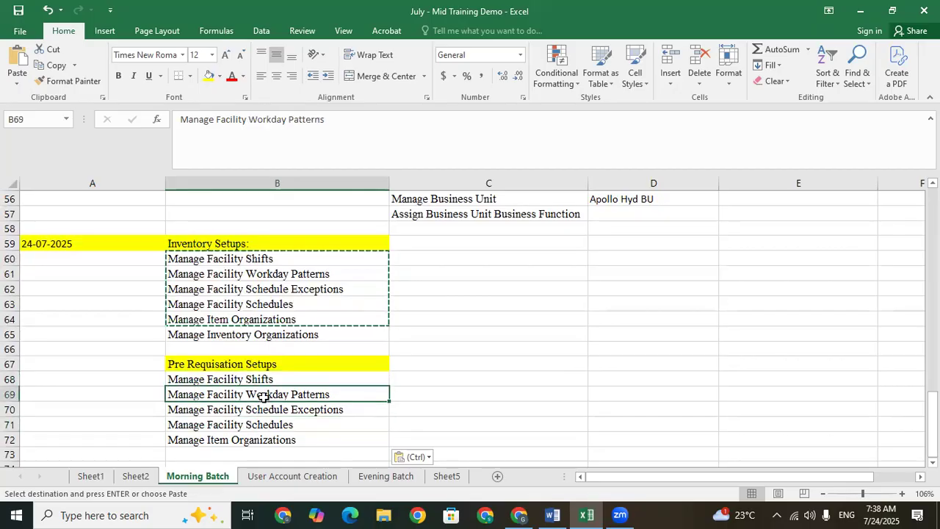
click(263, 413)
click(264, 425)
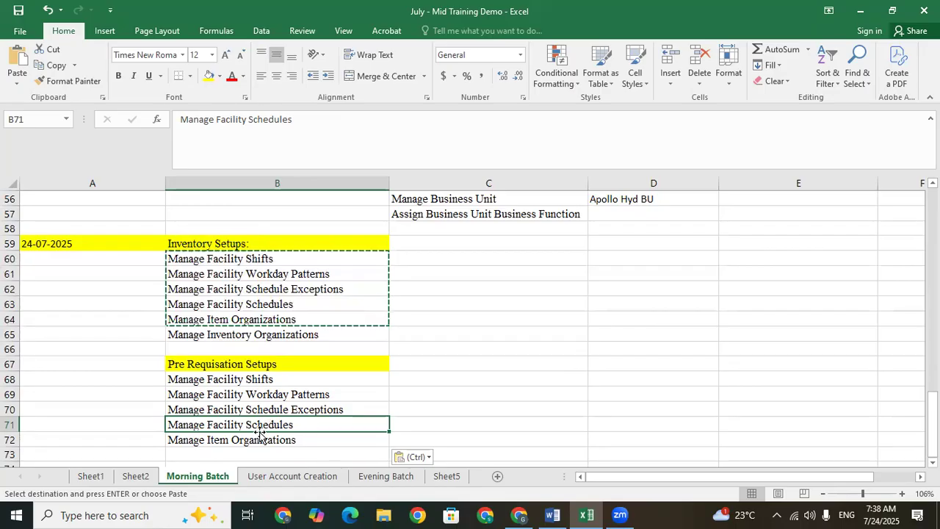
Step: Review the earlier Pre Requisation Setups tasks in C51:C56, from Manage Legal Location to Manage Business Unit
click(434, 202)
key(Up)
key(Up)
key(Up)
key(Up)
key(Up)
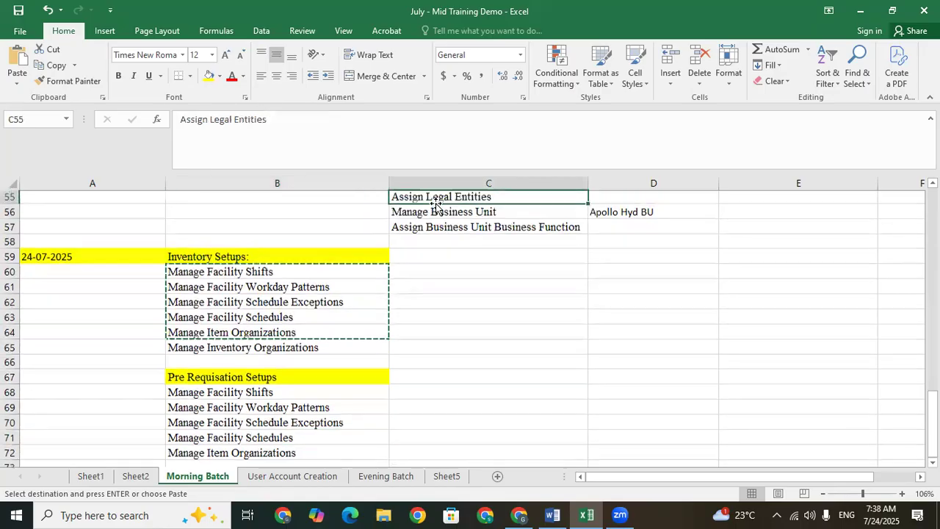
key(Up)
key(Down)
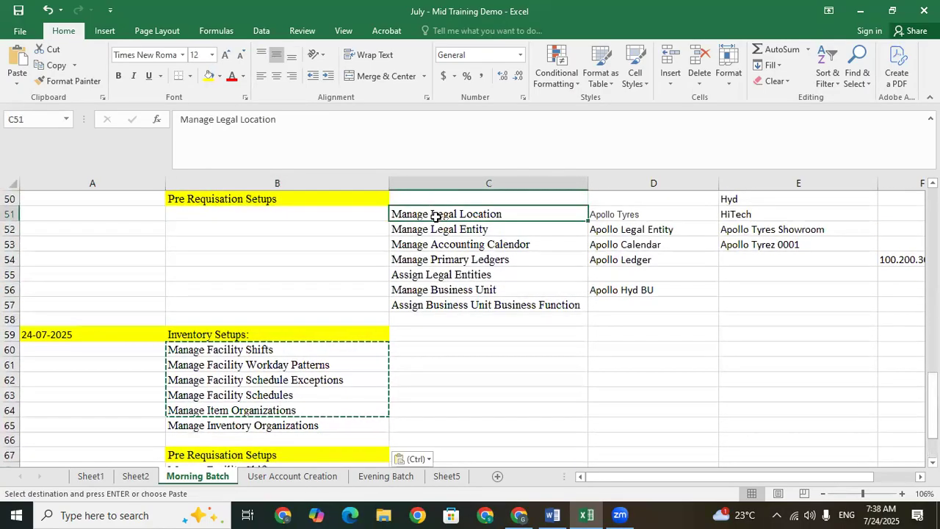
click(462, 230)
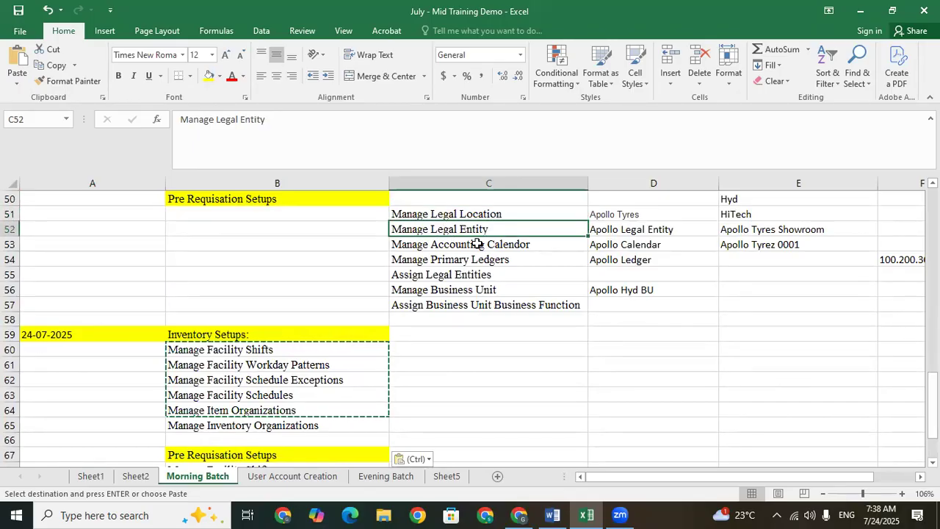
click(486, 248)
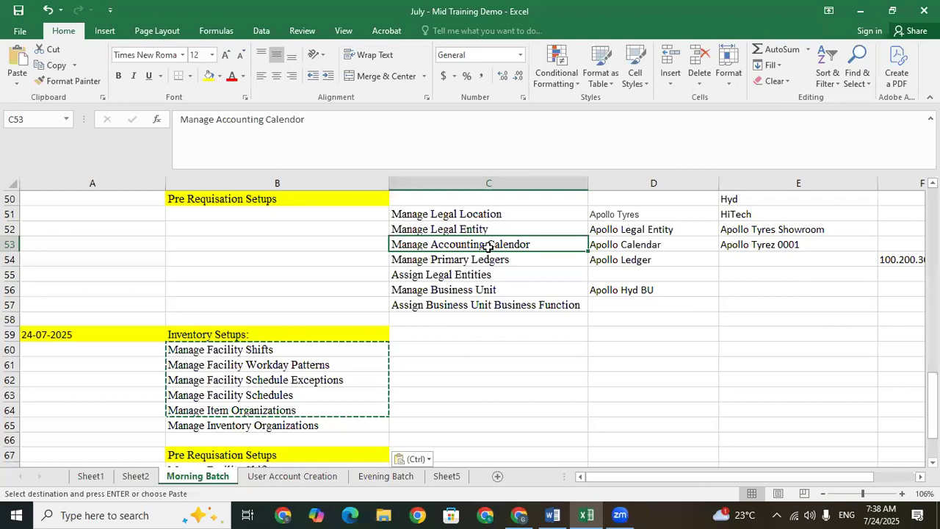
click(488, 265)
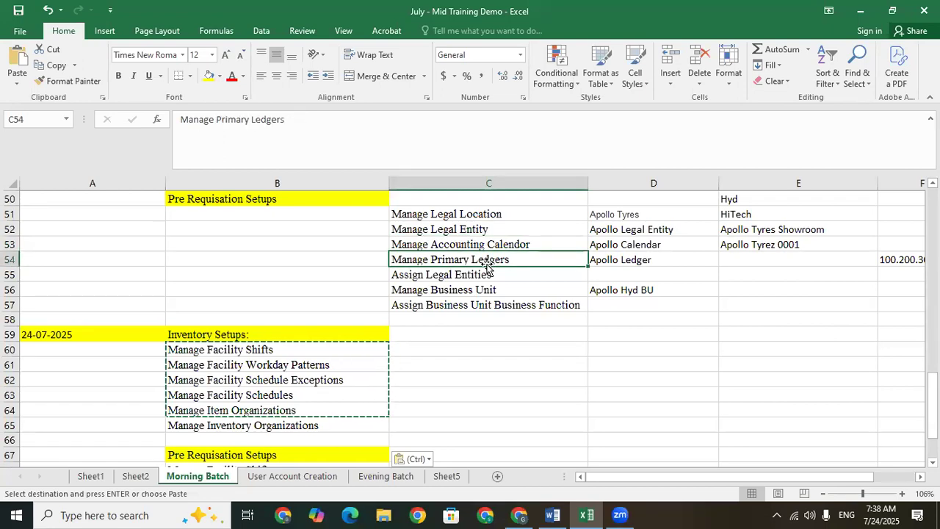
click(461, 274)
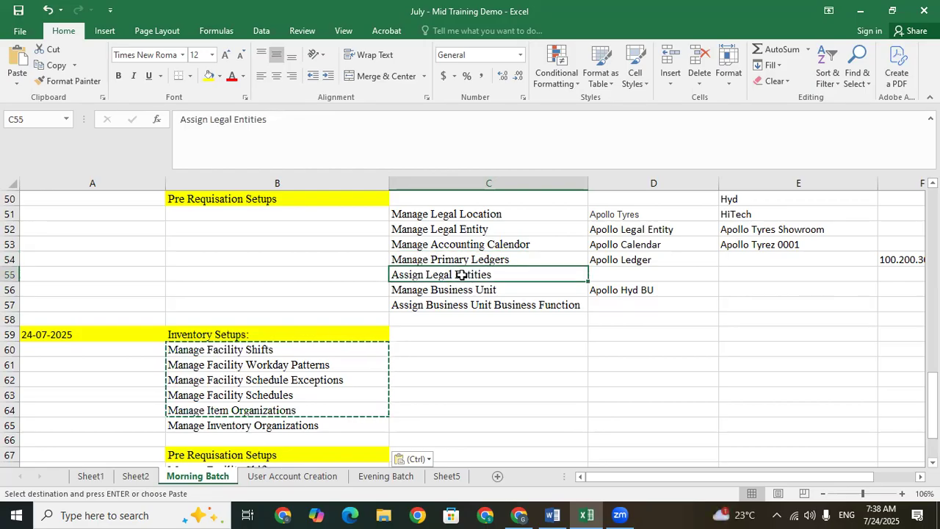
click(463, 291)
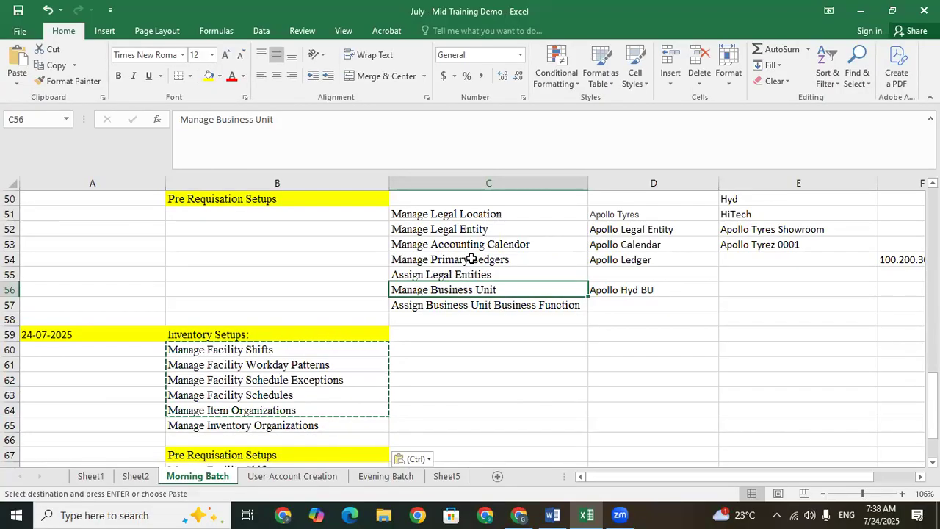
Step: Look through column B from Manage Facility Shifts in B60 down past the copied prerequisite list to B74
click(242, 348)
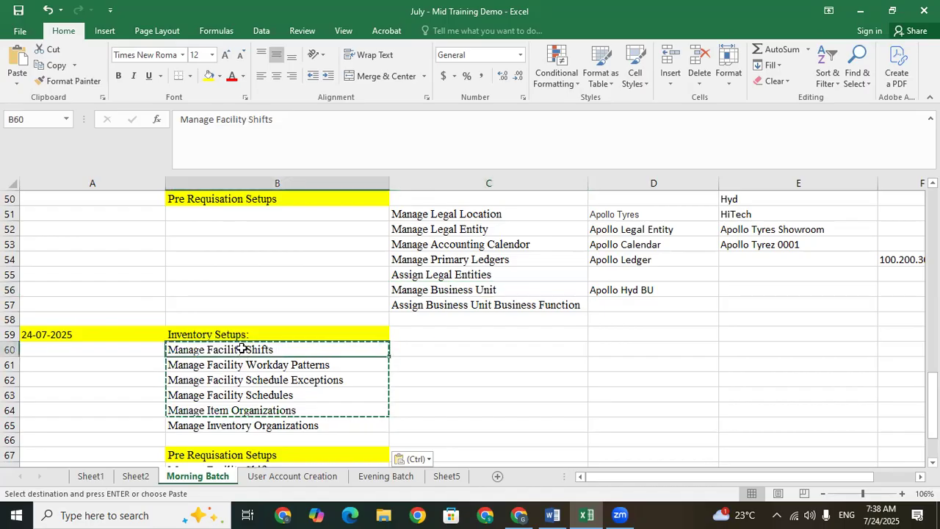
key(Down)
key(Down)
key(Down)
key(Down)
key(Down)
key(Down)
key(Down)
key(Down)
key(Down)
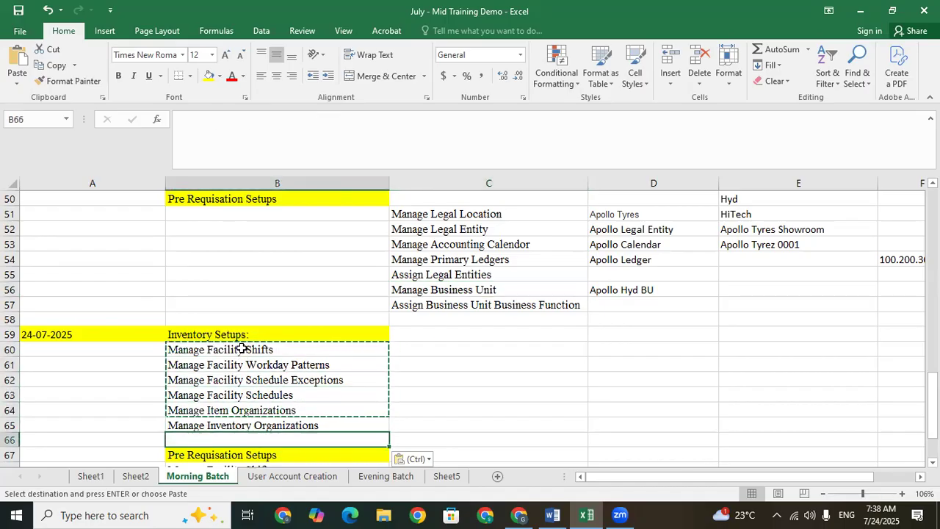
key(Down)
key(Down)
key(Down)
key(Down)
key(Down)
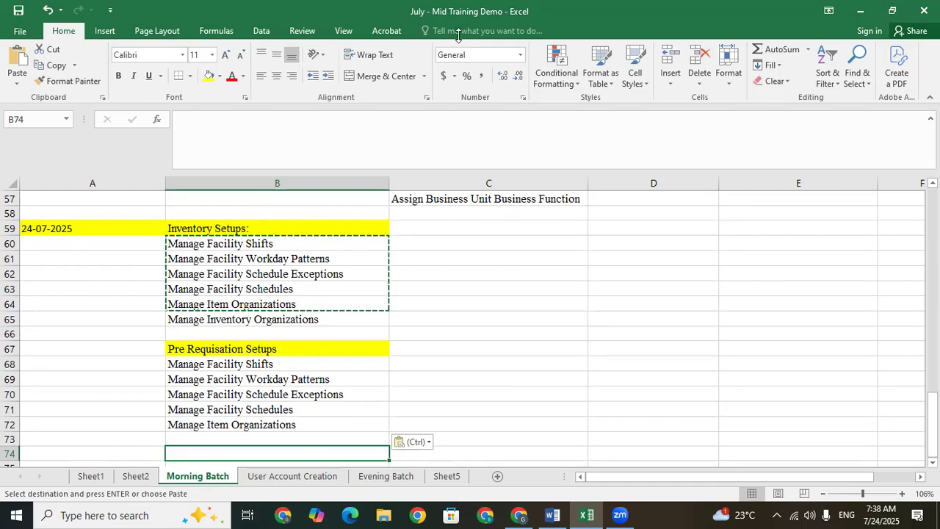
Step: Switch to Oracle Fusion Cloud Applications in the browser, sign out, and sign back in with the saved user name and password
click(519, 515)
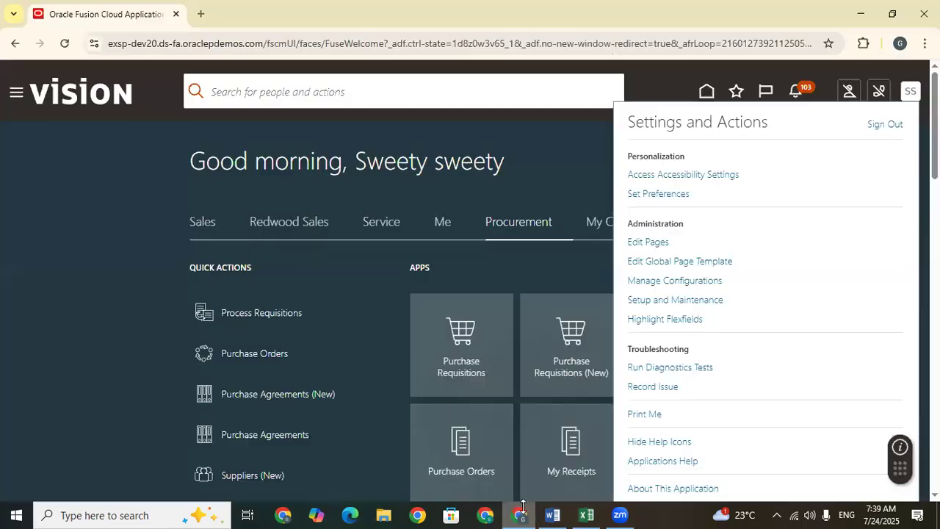
click(887, 125)
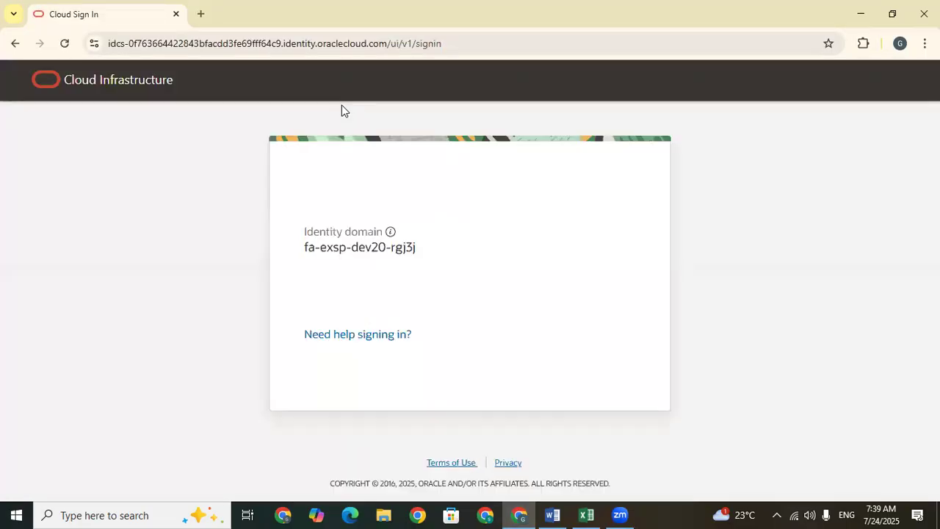
click(362, 326)
drag(361, 320, 306, 319)
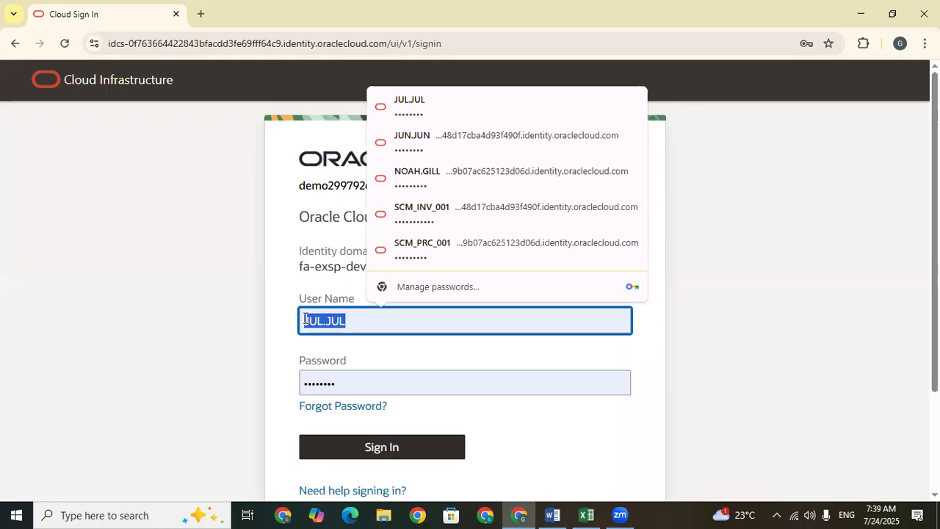
drag(363, 323, 313, 323)
click(355, 385)
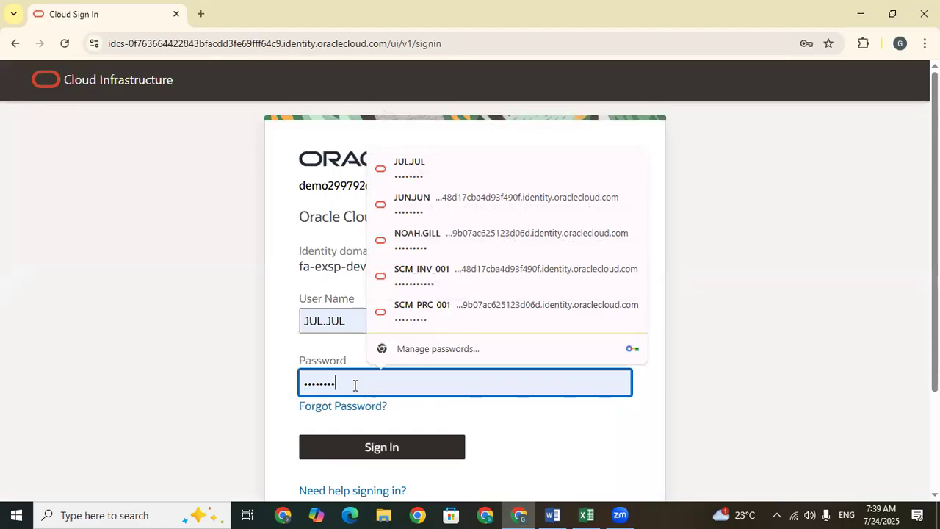
drag(355, 385, 301, 380)
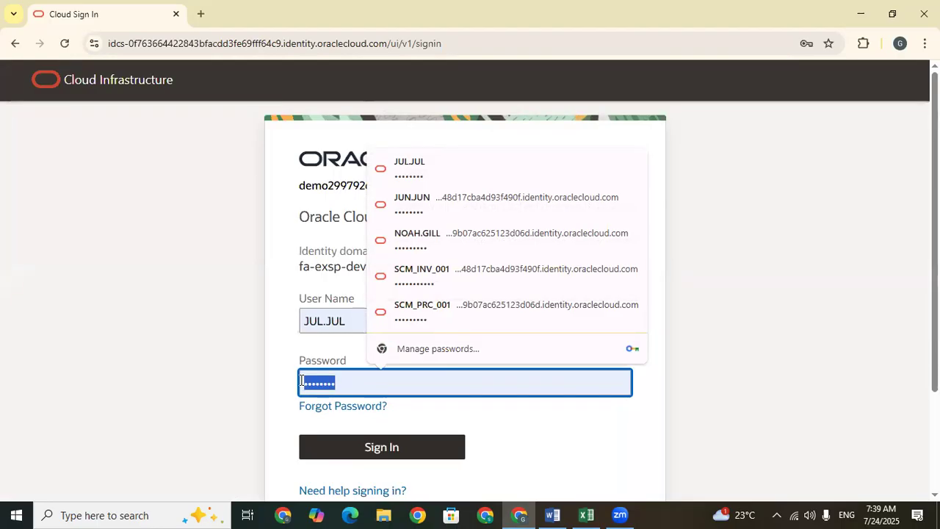
click(384, 455)
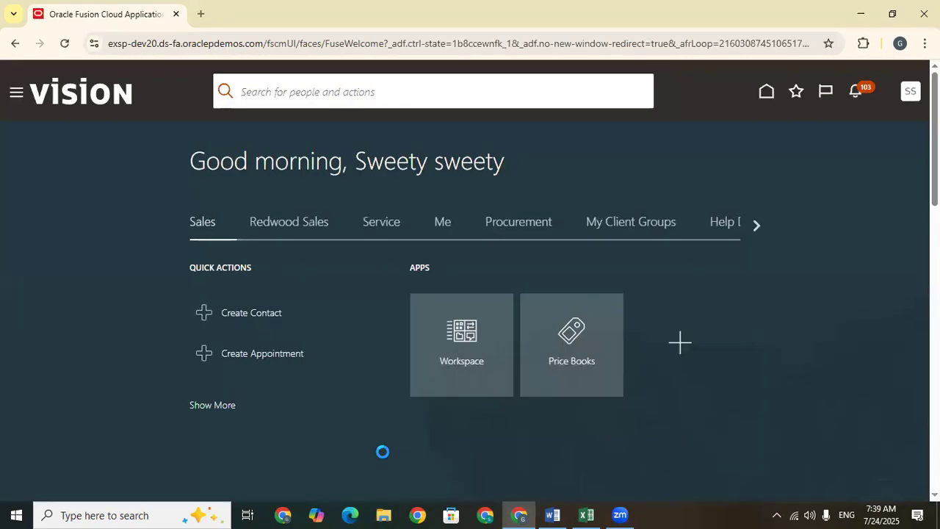
Step: Open Setup and Maintenance and change the setup offering to Manufacturing and Supply Chain Materials Management
click(910, 92)
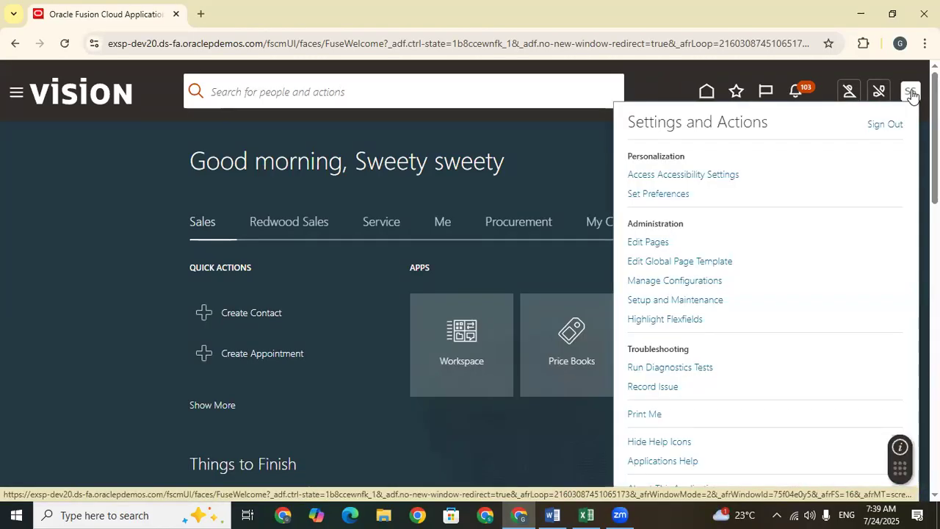
click(687, 299)
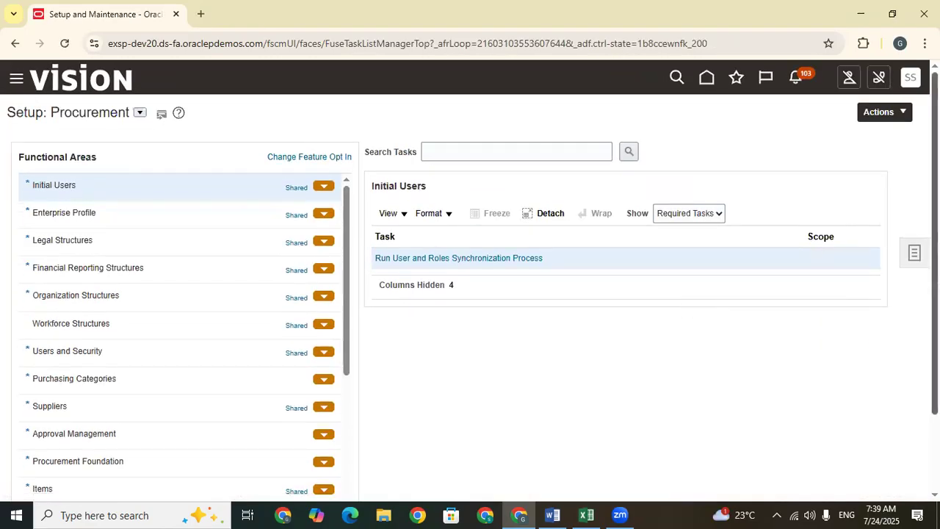
mouse_move(935, 176)
mouse_down()
mouse_move(935, 229)
mouse_move(935, 159)
mouse_up()
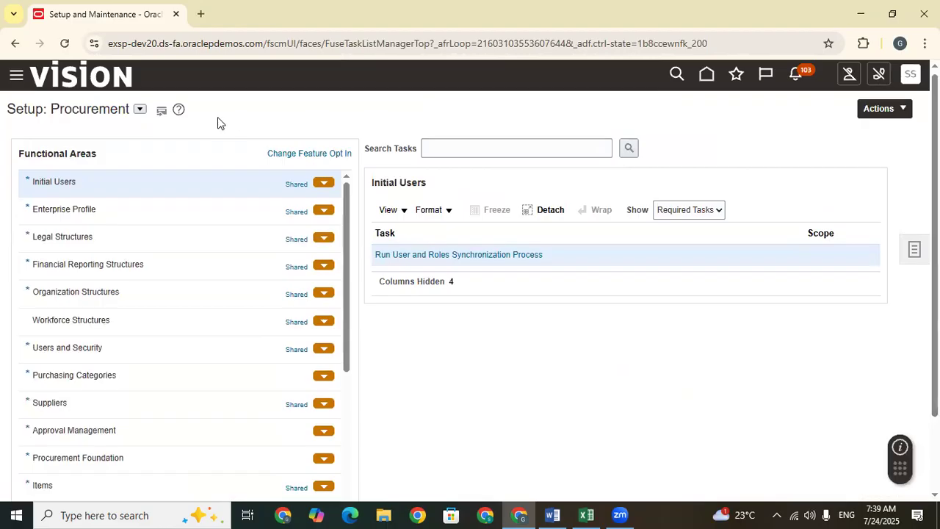
click(140, 110)
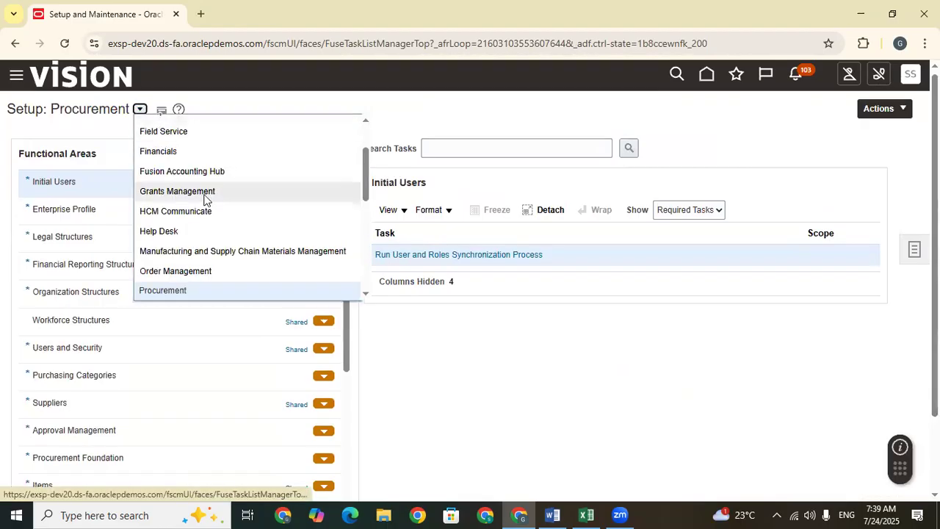
click(235, 251)
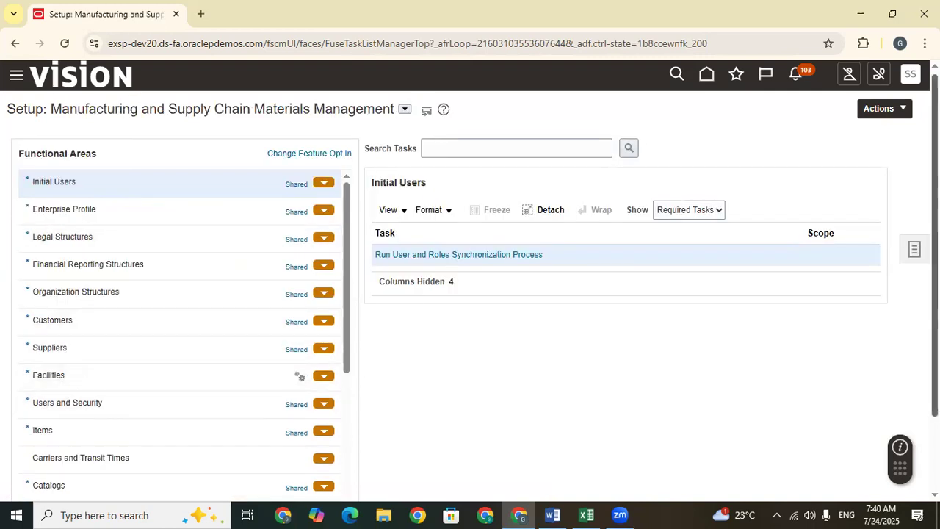
Step: Display the tasks of the Facilities functional area
scroll(470, 279, down, 1)
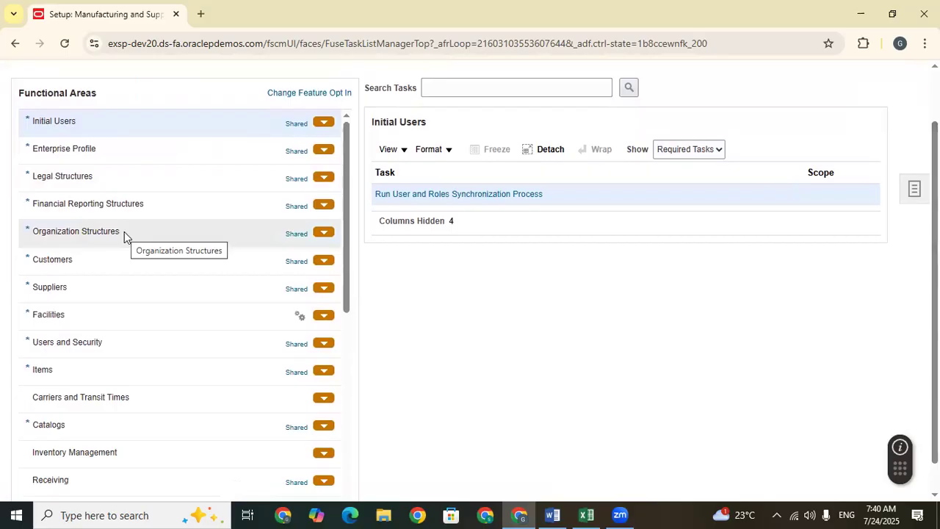
click(76, 315)
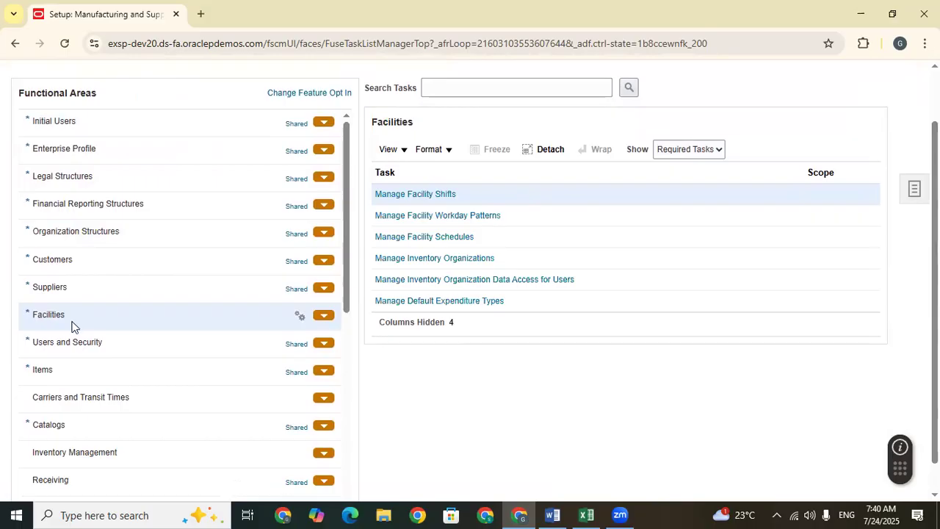
drag(63, 316, 32, 321)
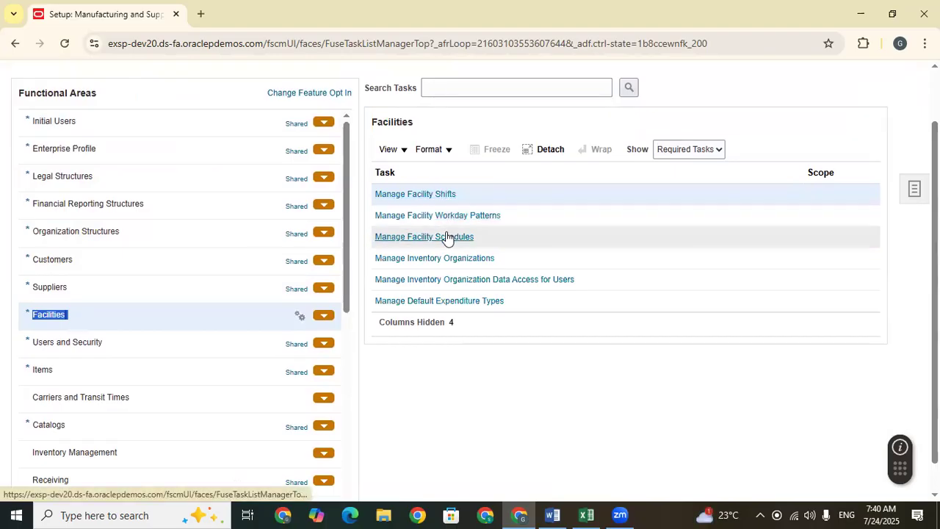
Step: Check Manage Facility Schedule Exceptions in the Excel prerequisite list, then return to Oracle Fusion and show All Tasks for Facilities
click(587, 513)
click(275, 394)
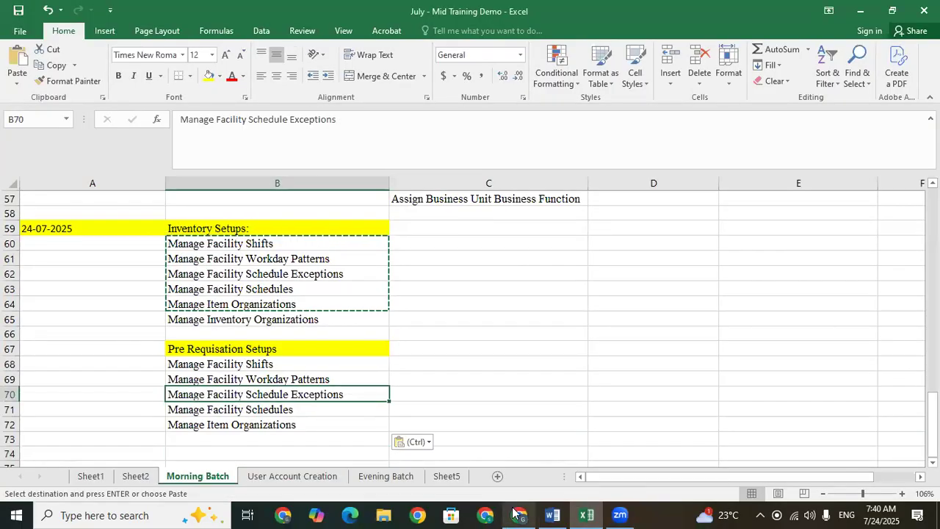
click(518, 514)
click(714, 148)
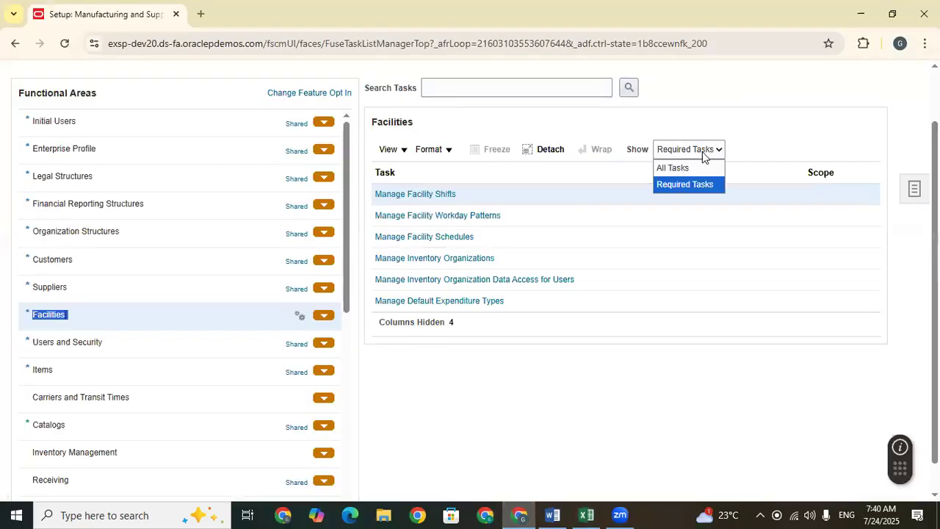
click(696, 169)
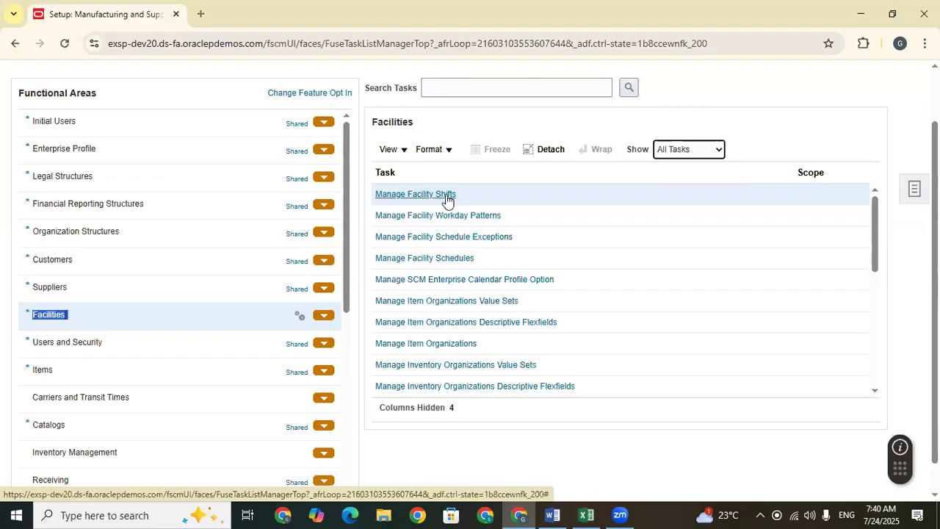
Step: Start a new time shift in Manage Facility Shifts, name it "Apollo Shift Timings", and copy the name
click(408, 195)
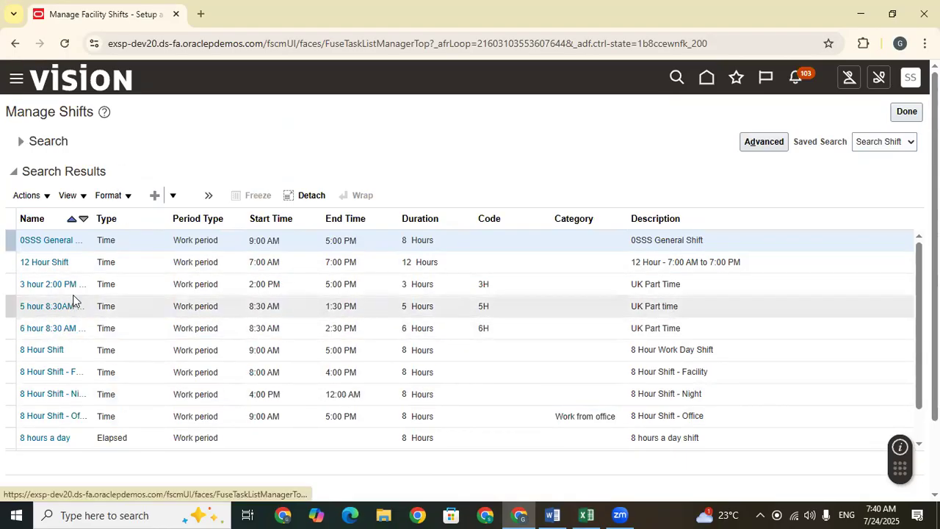
click(173, 197)
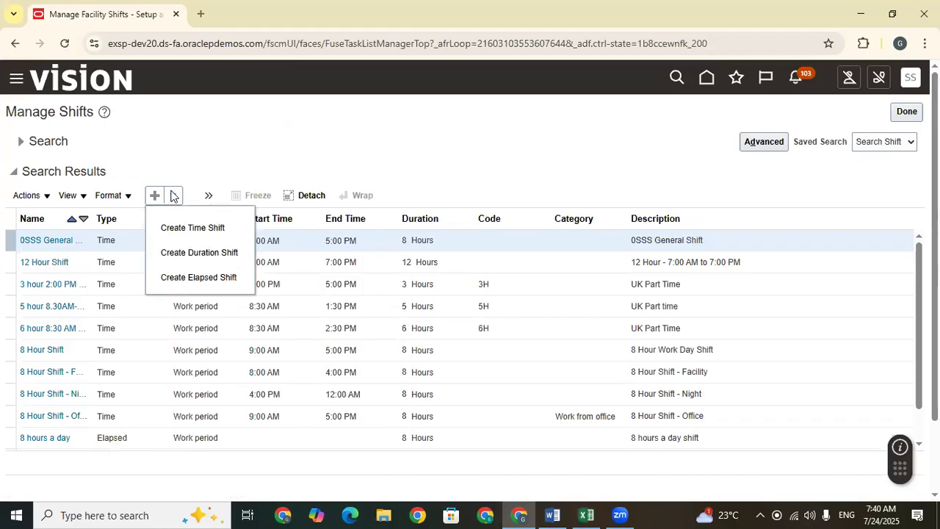
click(191, 227)
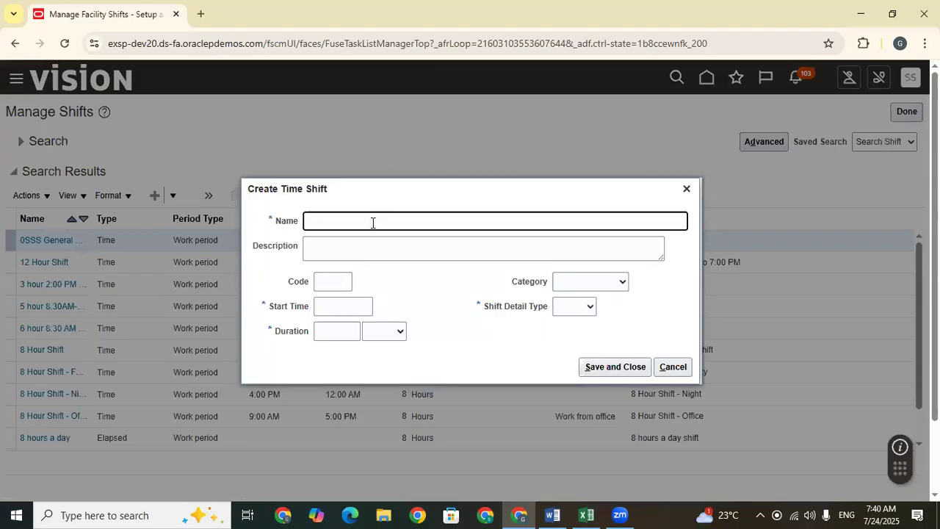
text(Apollo Shift Timings)
drag(389, 221, 292, 220)
key(ctrl+c)
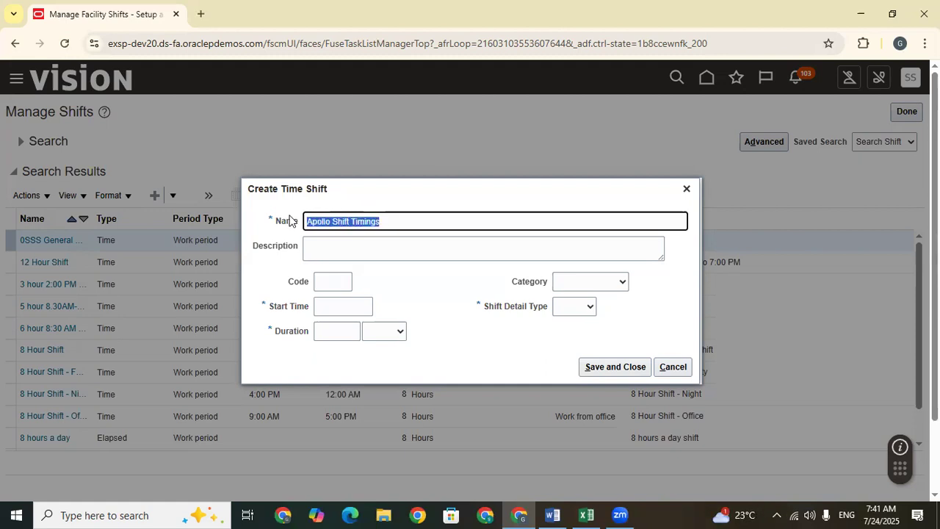
Step: Reuse the copied shift name as the description and set the shift code to AM
click(344, 251)
key(ctrl+v)
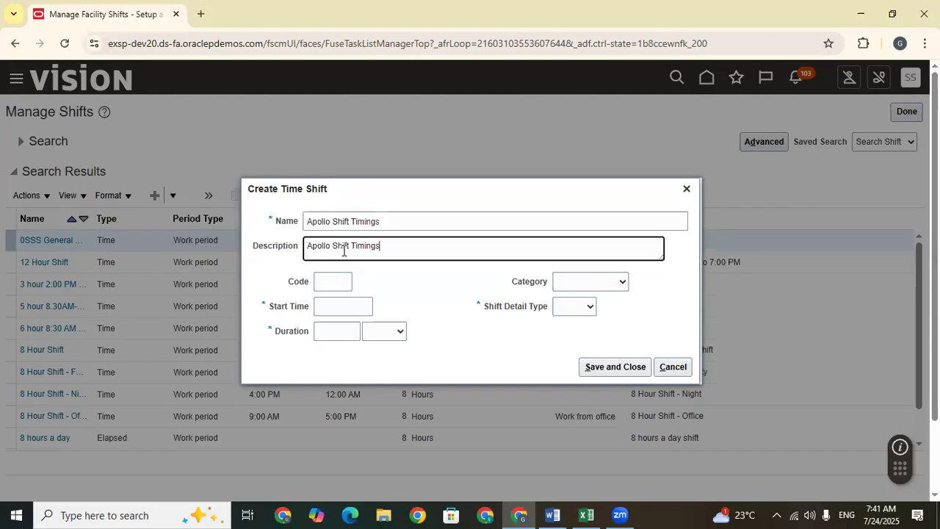
click(339, 283)
key(Caps_Lock)
text(AM)
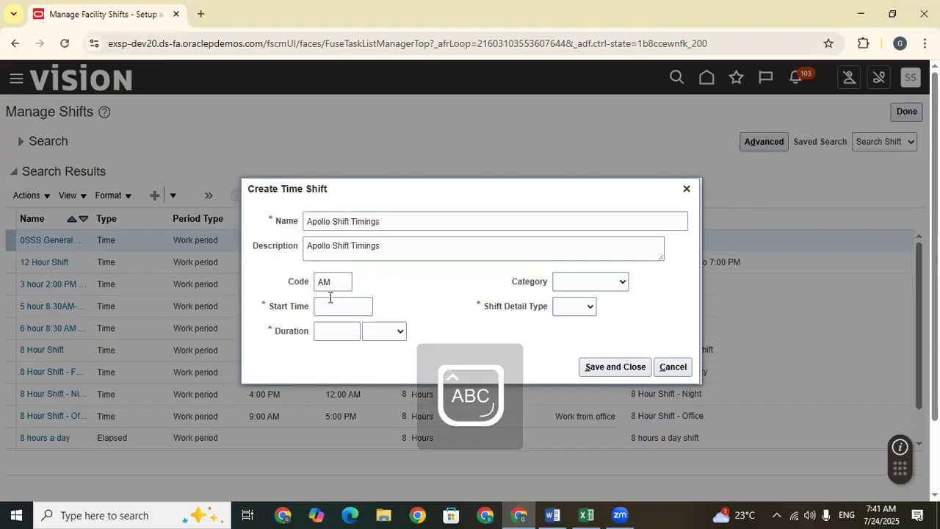
Step: Set the shift's start time to 9:00 AM and its duration to 8 Hours
click(330, 305)
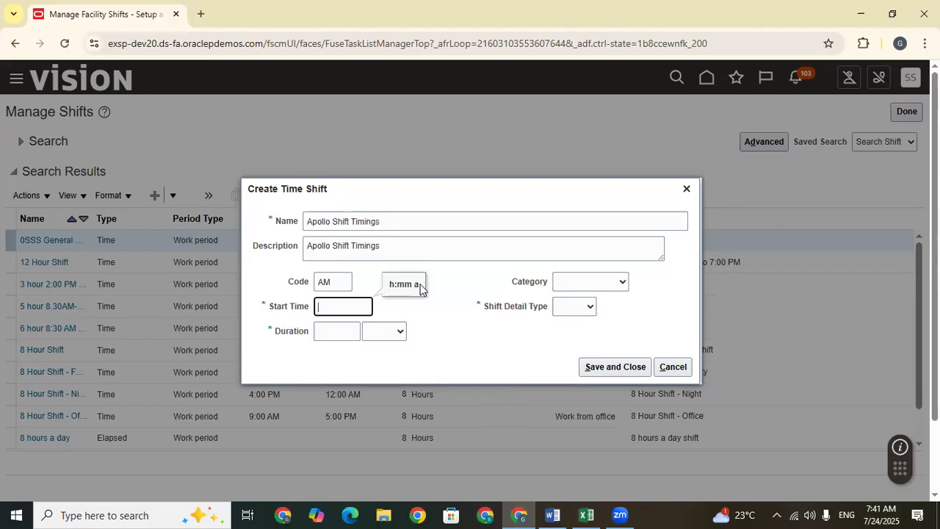
text(9)
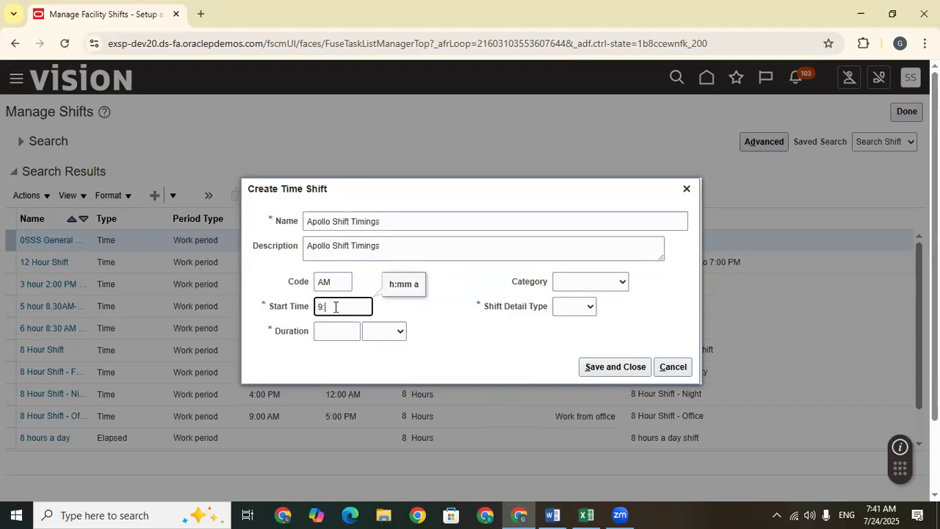
text(:00 AM)
click(415, 312)
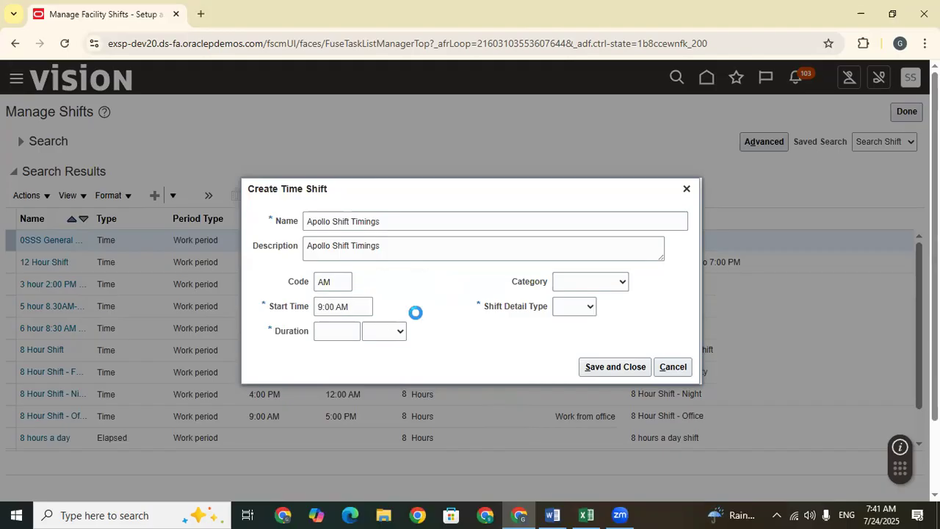
click(337, 336)
text(8)
click(434, 351)
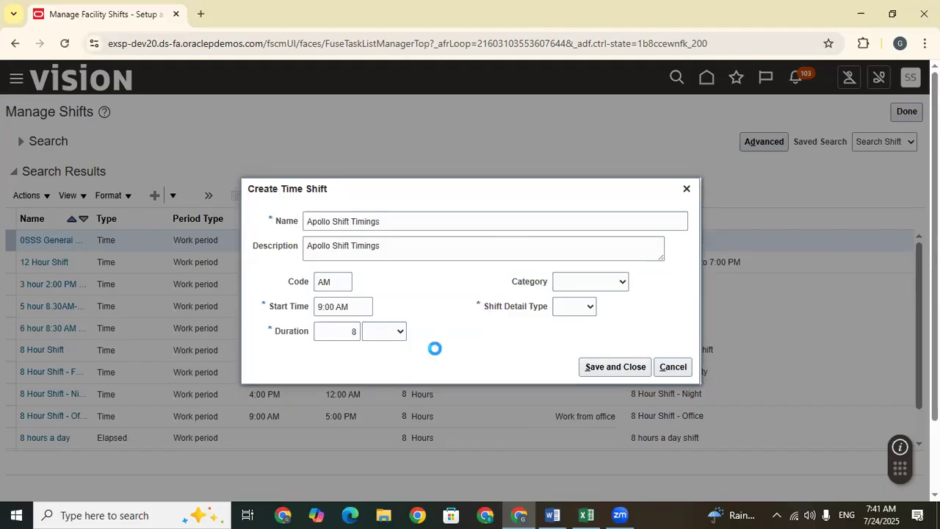
click(391, 334)
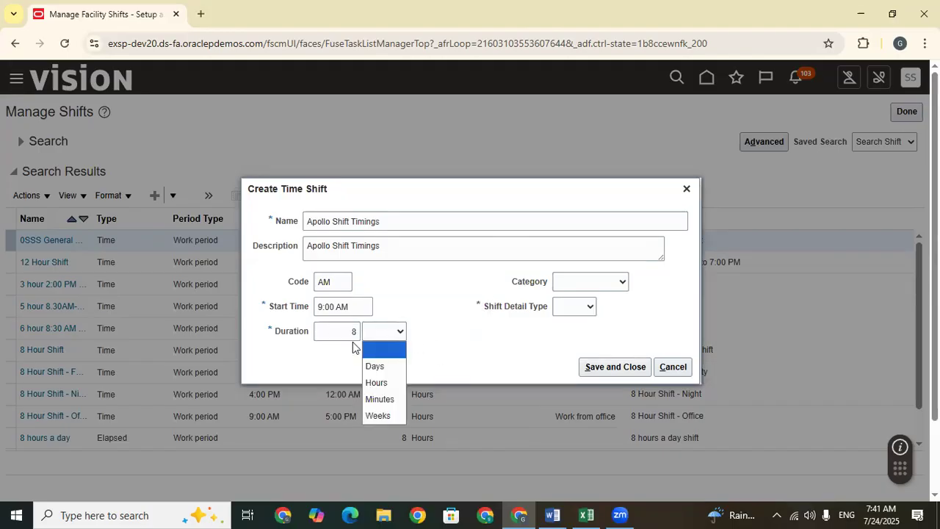
click(376, 382)
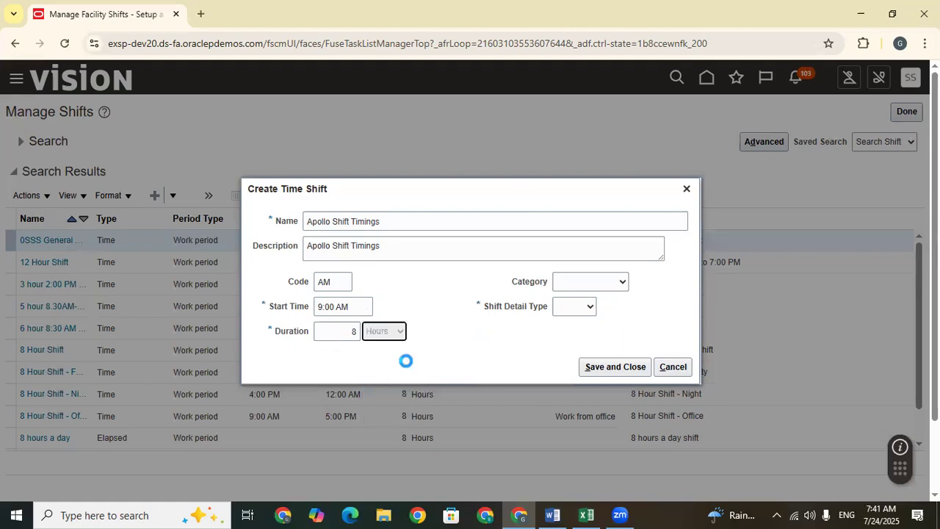
Step: Set the shift's category to Work from office and its shift detail type to Flexible
click(612, 282)
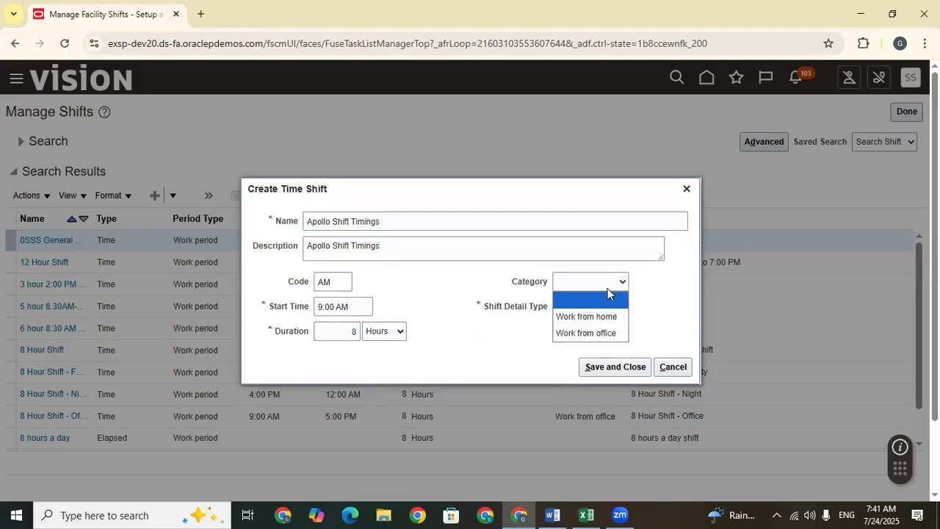
click(591, 332)
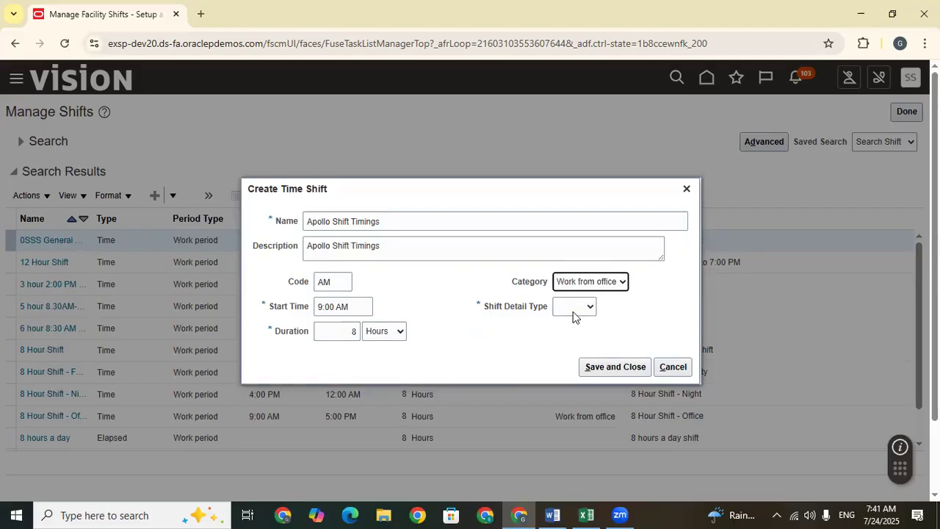
click(574, 309)
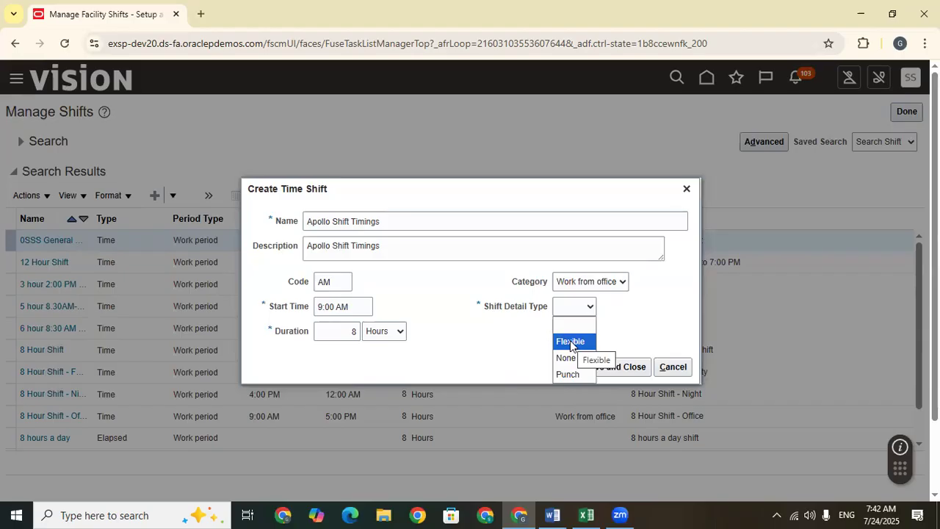
click(570, 342)
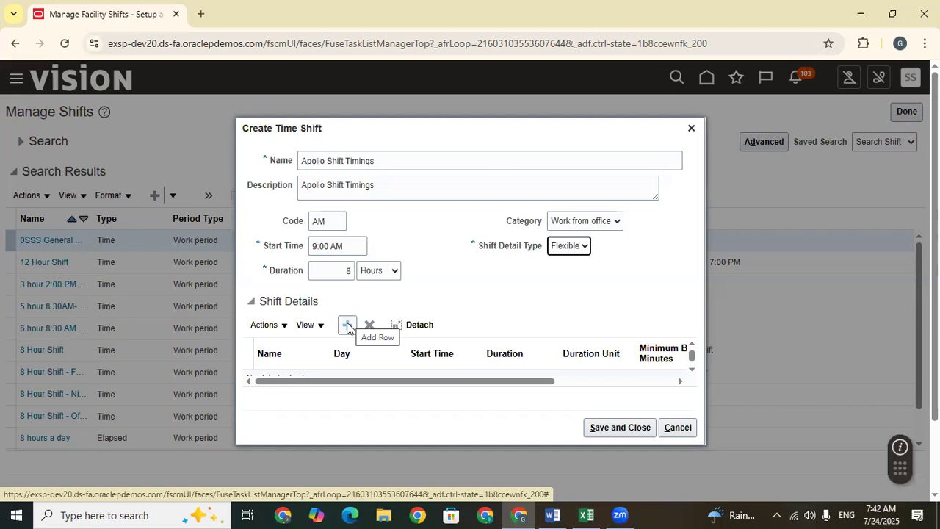
Step: Add a row to the shift details and name it Core working hours
click(348, 326)
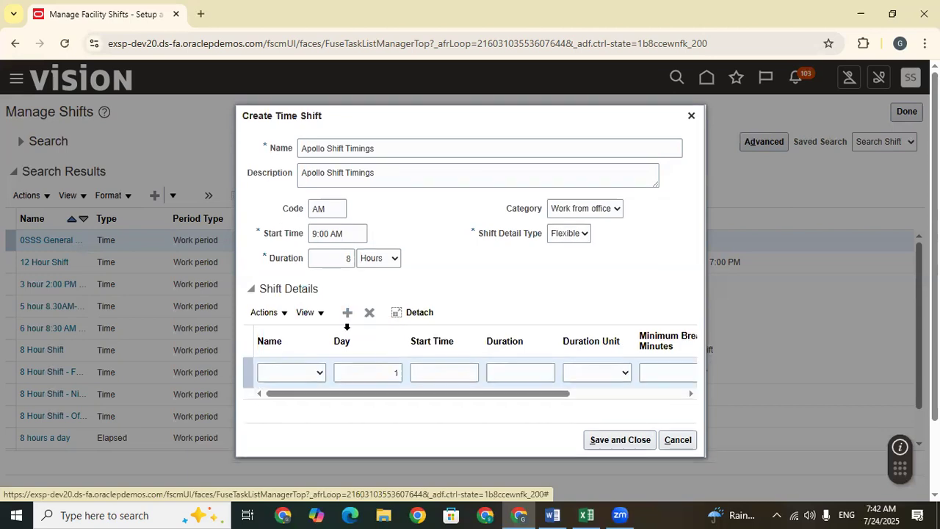
click(318, 374)
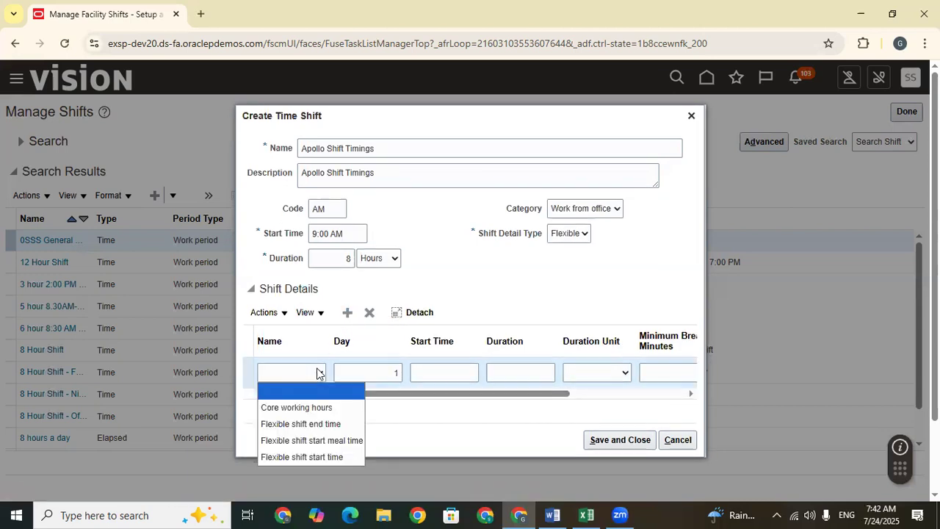
click(309, 408)
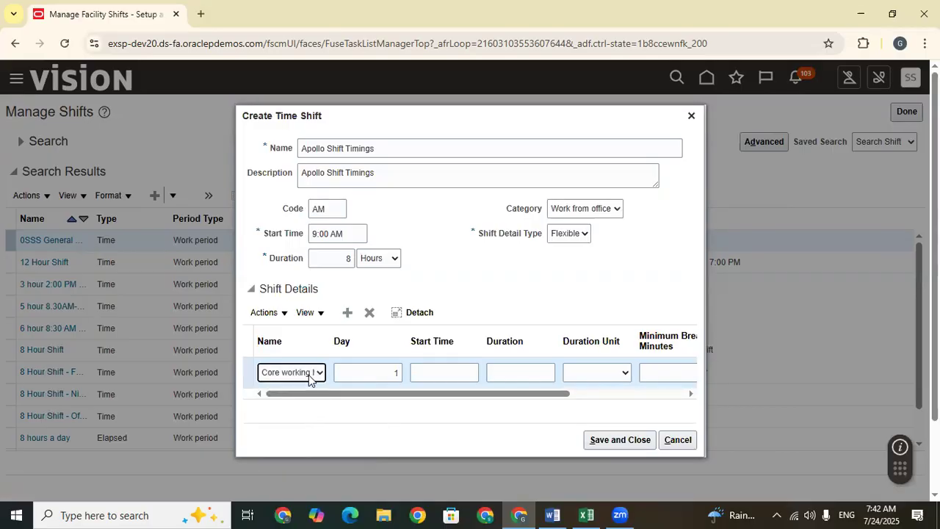
click(313, 373)
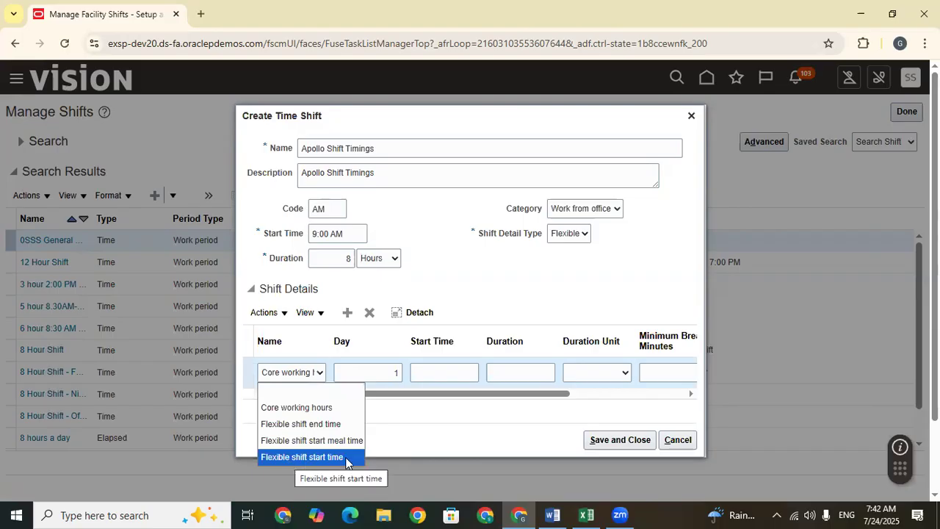
click(316, 407)
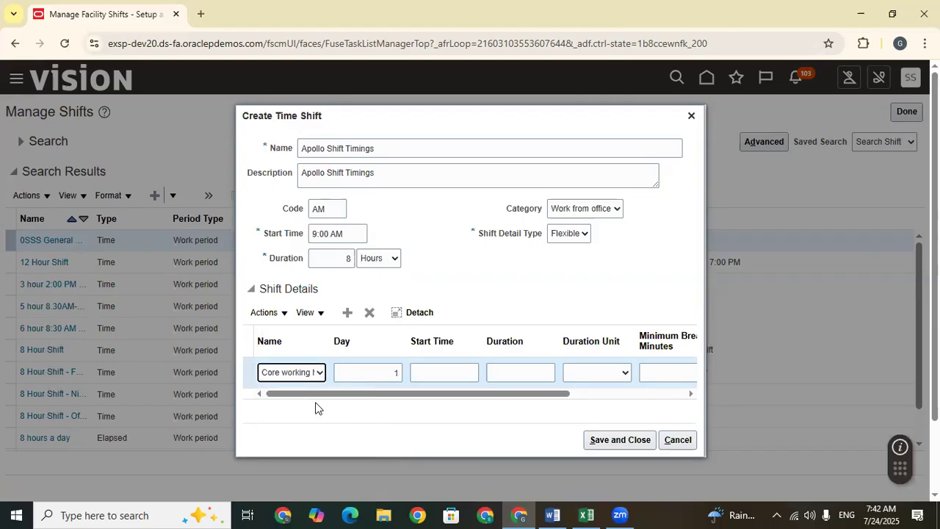
drag(378, 148, 256, 161)
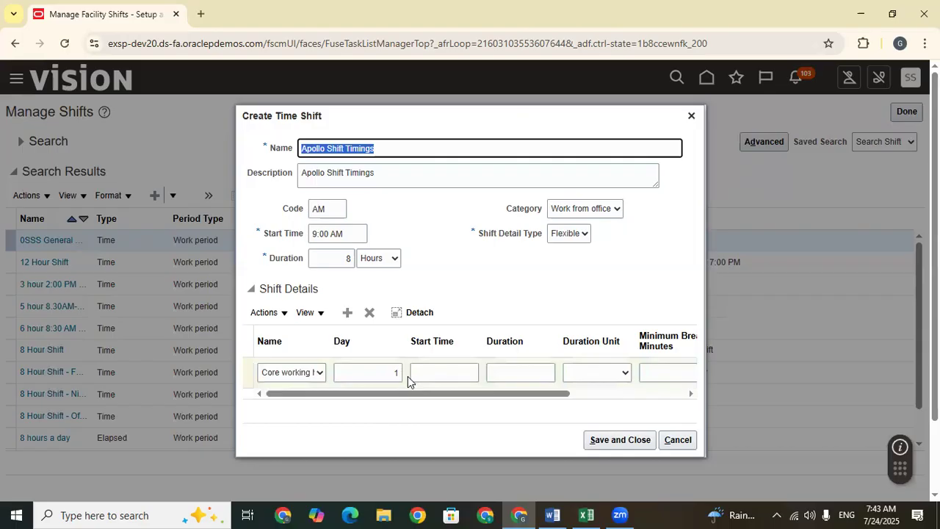
Step: Give the core working hours row a start time of 9:00 AM and a duration of 8 Hours
click(450, 372)
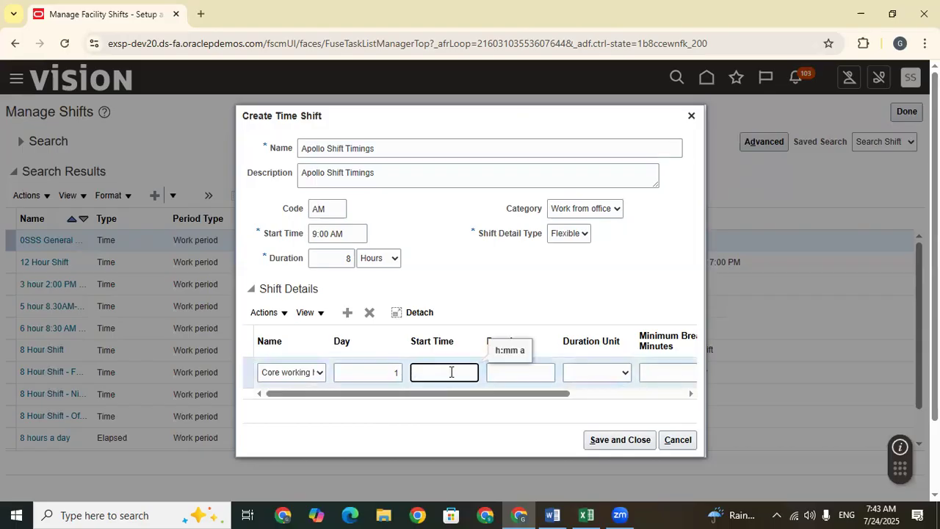
text(9:00 AM)
click(514, 372)
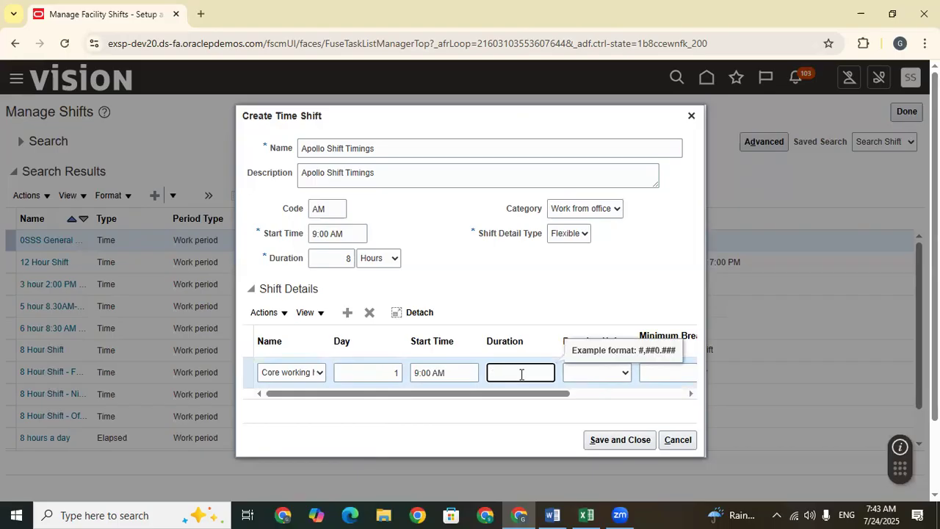
text(8)
click(561, 277)
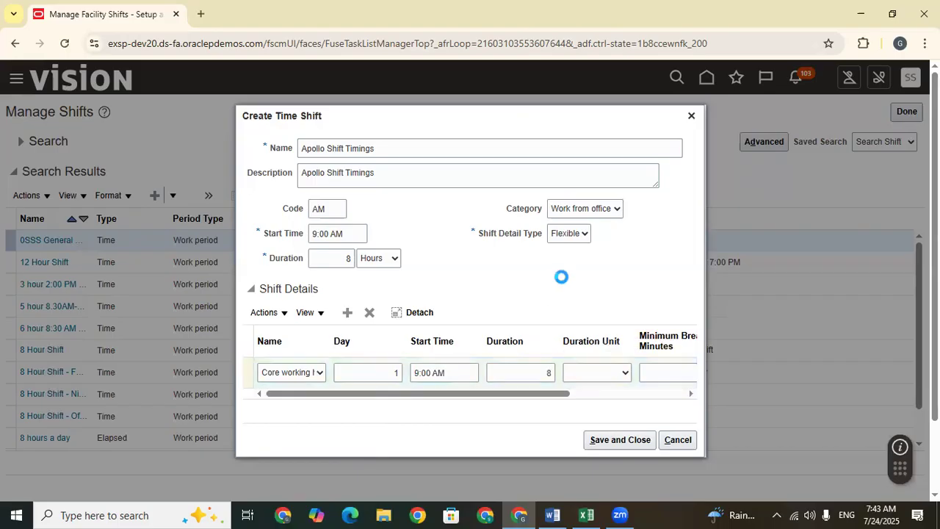
drag(535, 393, 623, 398)
click(481, 374)
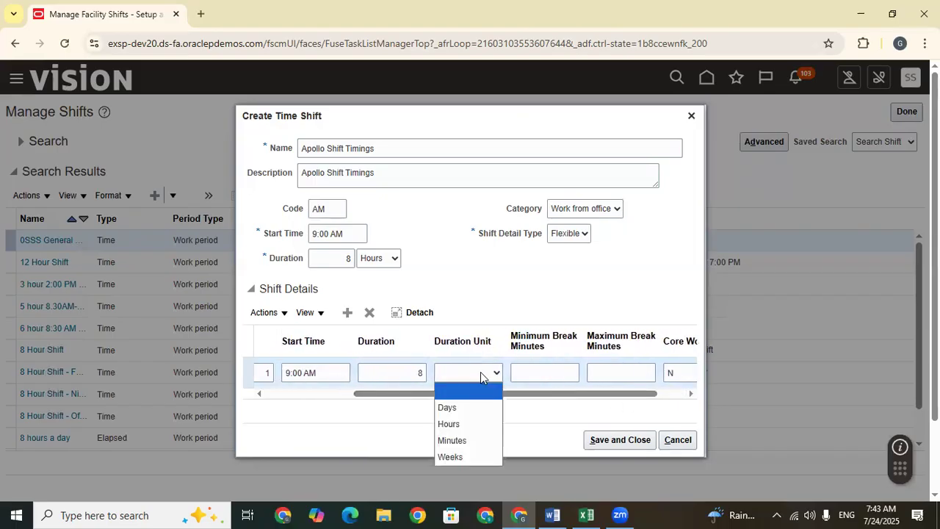
click(457, 424)
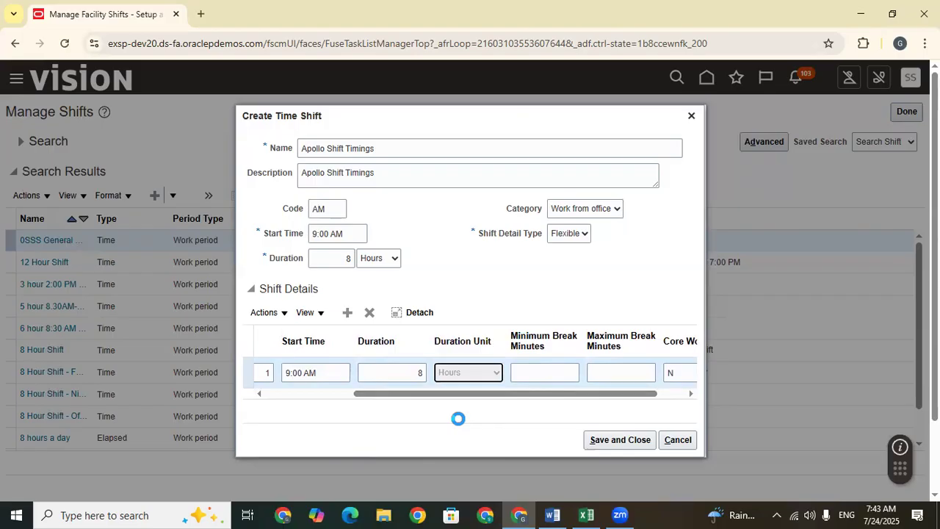
Step: Look through the remaining fields of the shift detail row, including the minimum and maximum break minutes
click(542, 376)
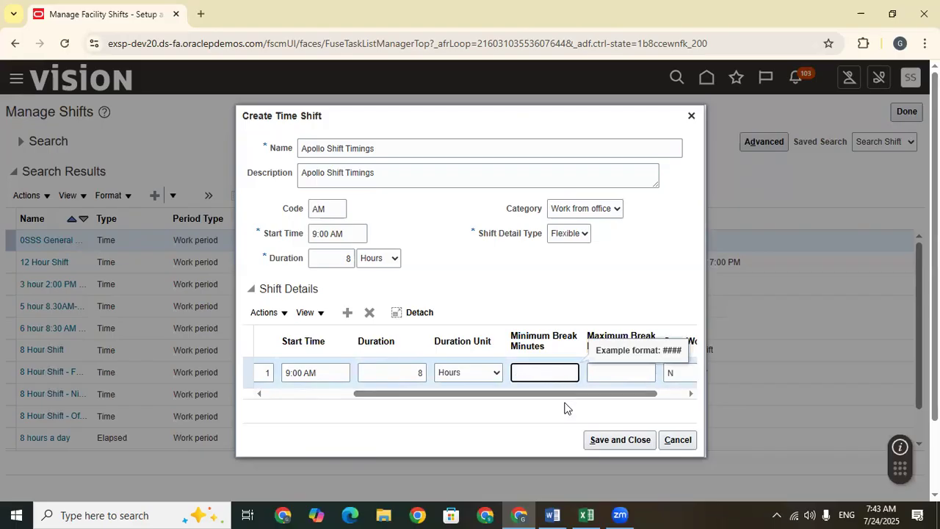
drag(566, 396, 647, 392)
click(586, 373)
click(509, 373)
click(578, 373)
click(529, 376)
drag(527, 397, 715, 398)
click(527, 371)
click(592, 370)
click(504, 371)
drag(551, 394, 357, 411)
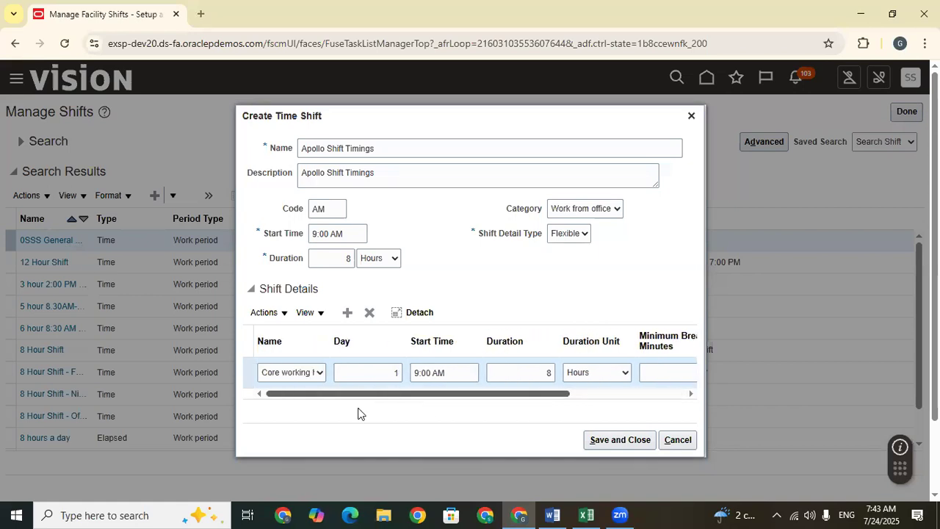
Step: Copy the shift name into cell C68 of the Excel training sheet, beside Manage Facility Shifts under Pre Requisation Setups
triple_click(377, 147)
key(ctrl+c)
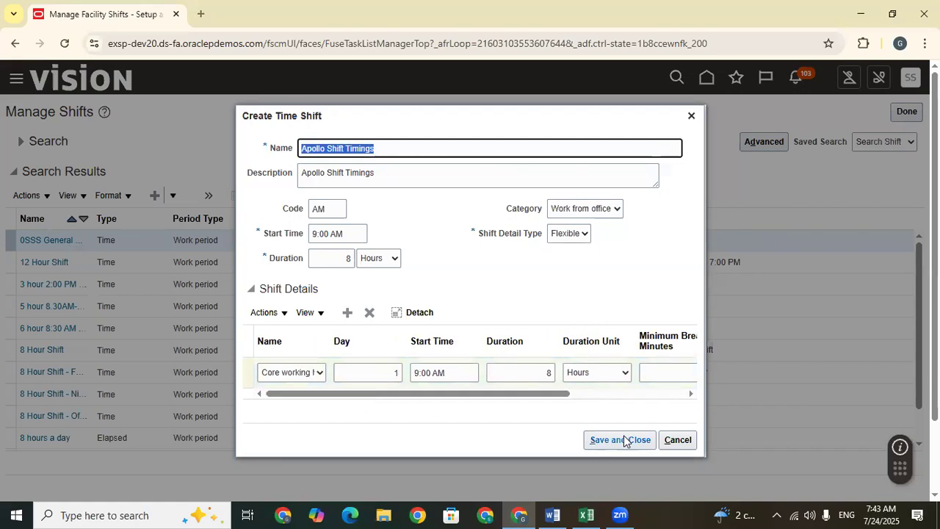
click(590, 512)
click(400, 351)
click(454, 369)
key(ctrl+v)
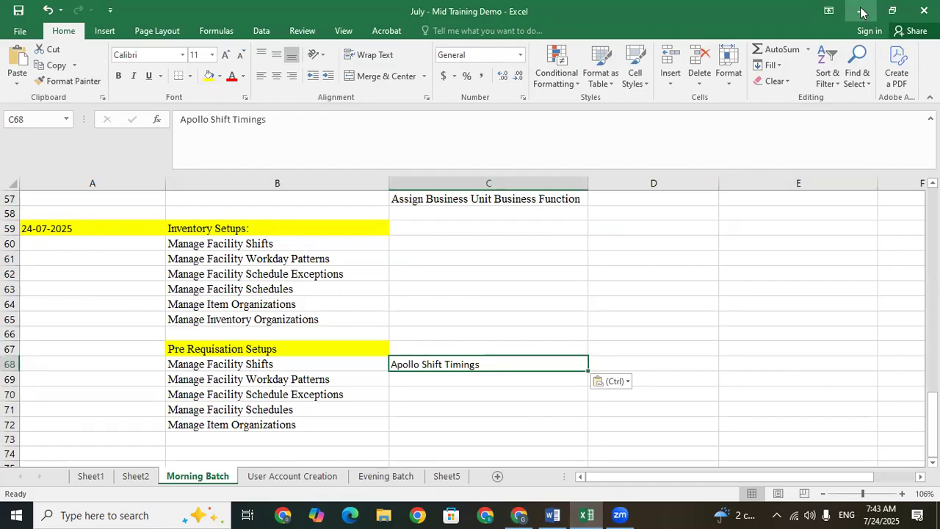
Step: Return to Oracle Fusion, save the new time shift, and finish the Manage Shifts task
click(861, 11)
click(621, 441)
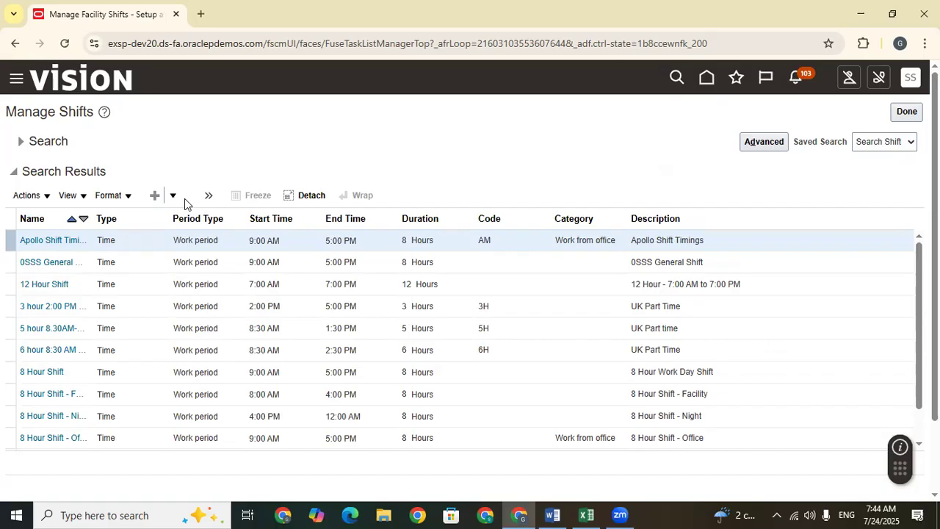
click(909, 115)
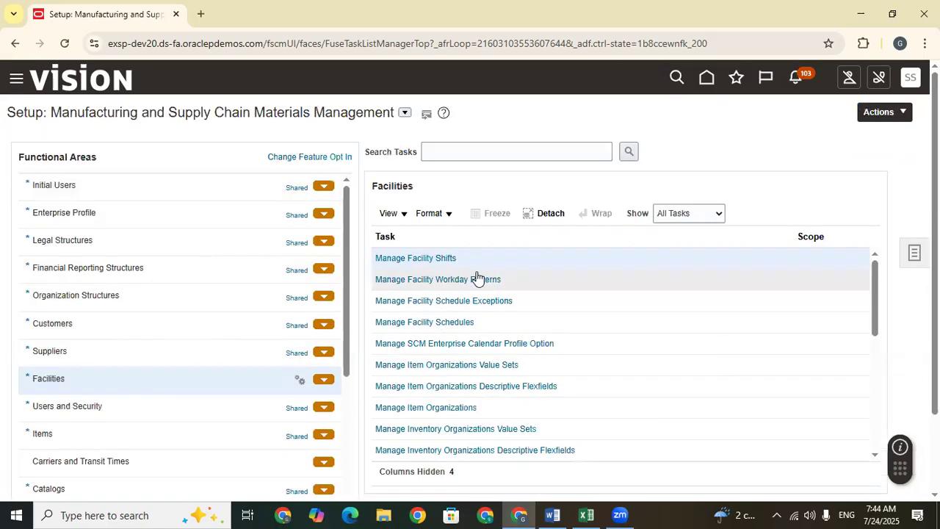
Step: Start a new time workday pattern in Manage Facility Workday Patterns and name it "Apollo Workday Pattern"
click(447, 281)
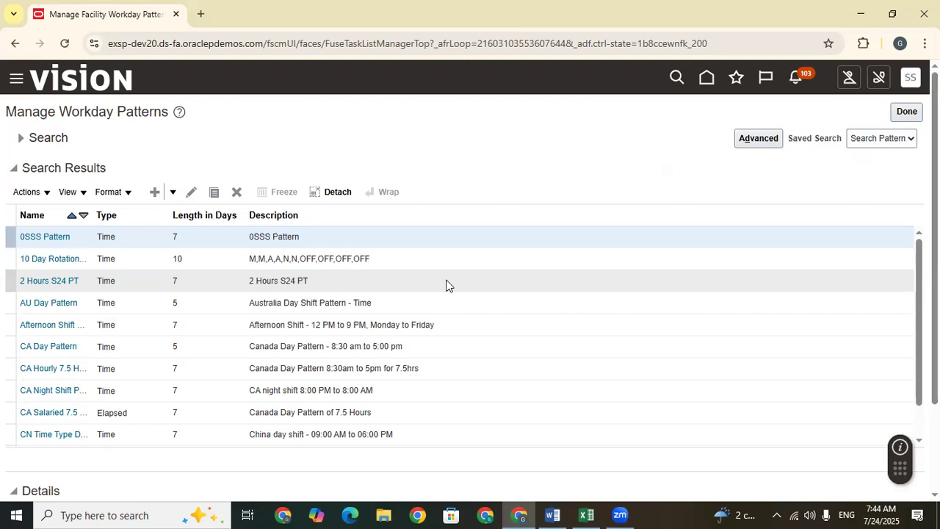
click(173, 191)
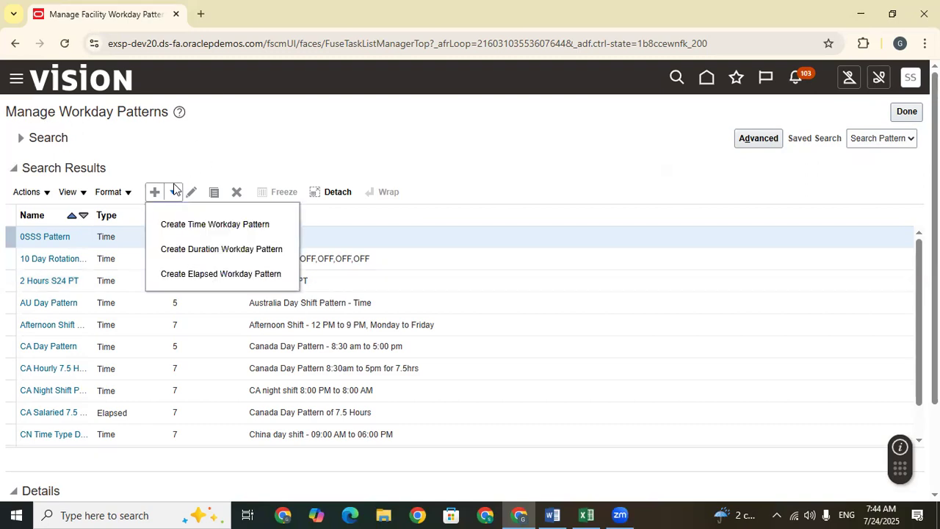
click(199, 230)
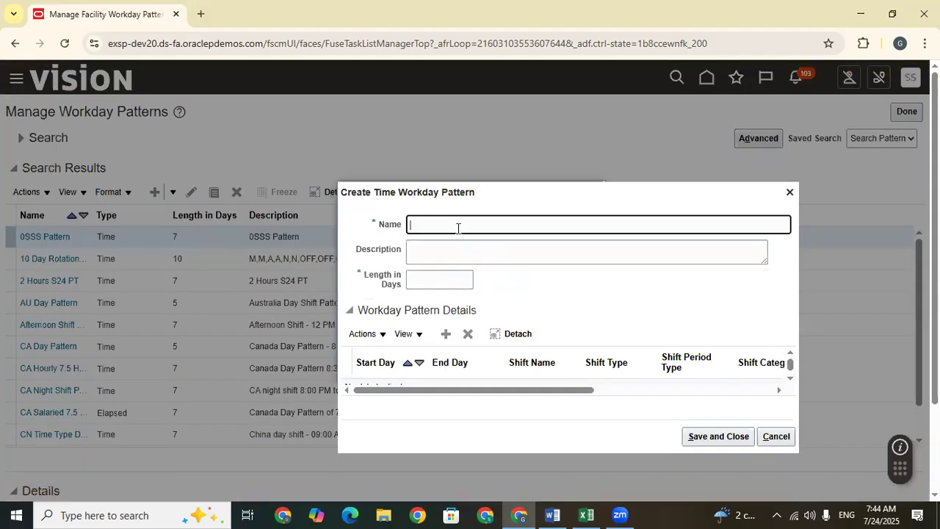
text(Apol)
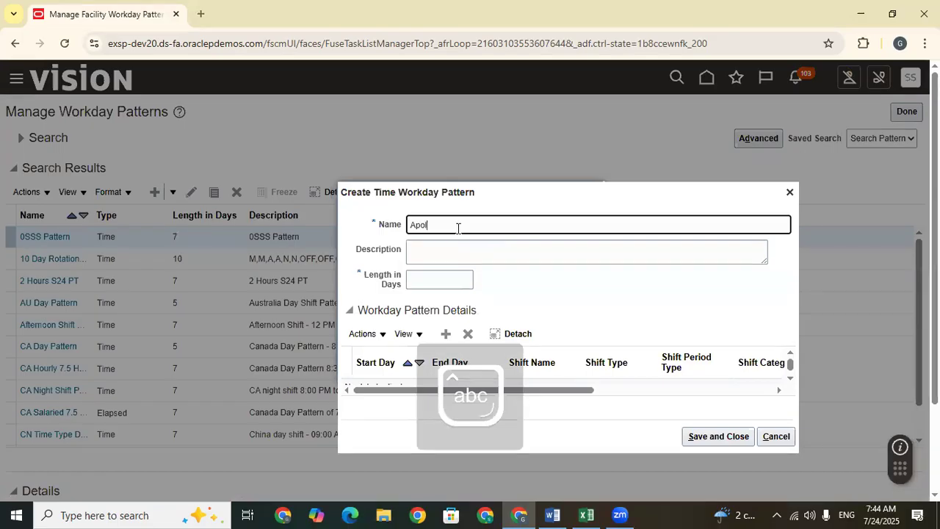
text(lo Wor)
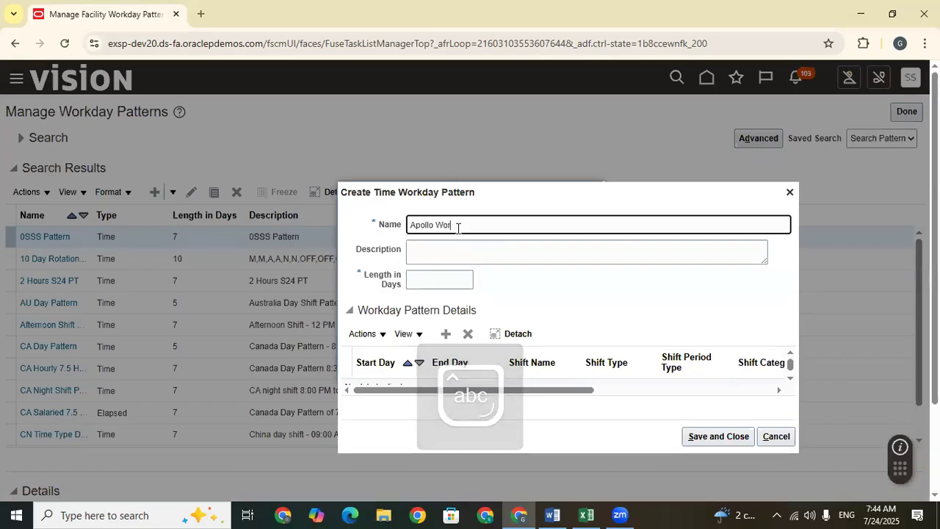
text(kday Pattern)
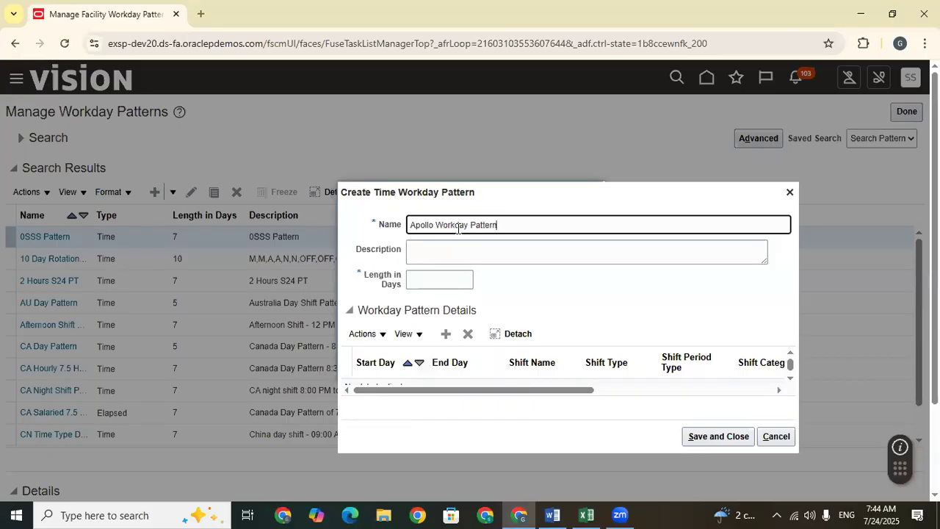
Step: Copy the workday pattern's name into its description and set the length to 6 days
drag(537, 225, 323, 226)
key(ctrl+c)
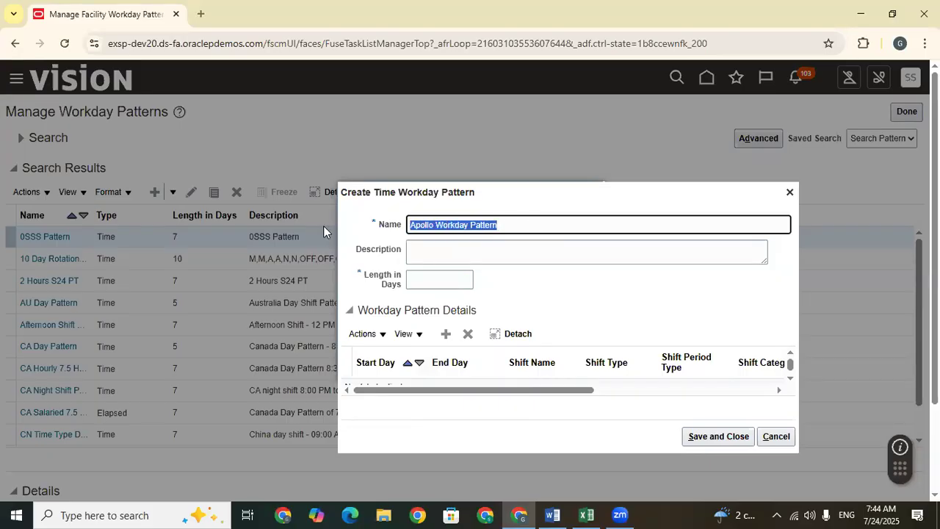
click(529, 245)
key(ctrl+v)
click(441, 278)
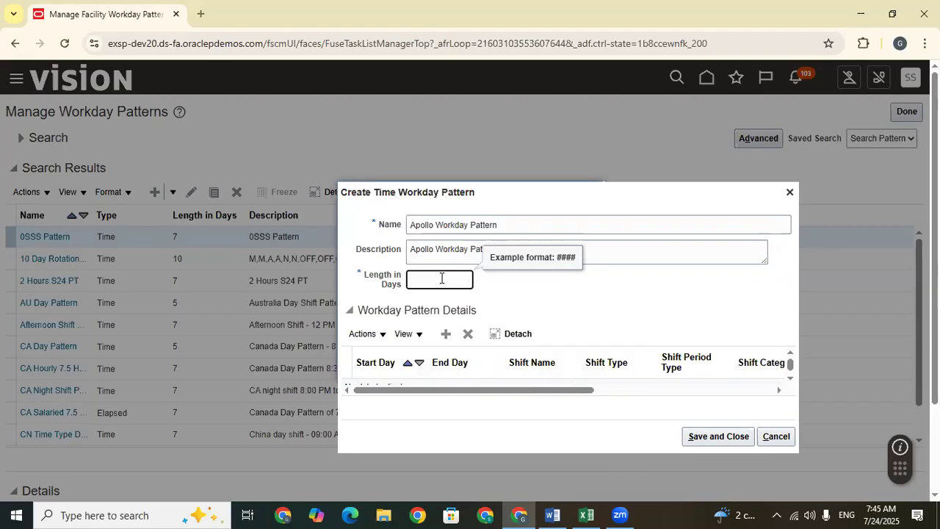
text(6)
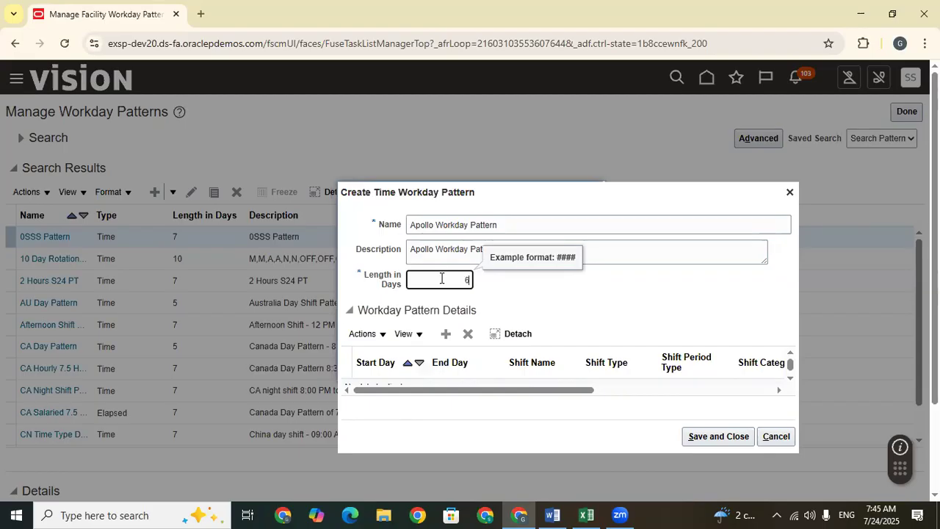
click(537, 291)
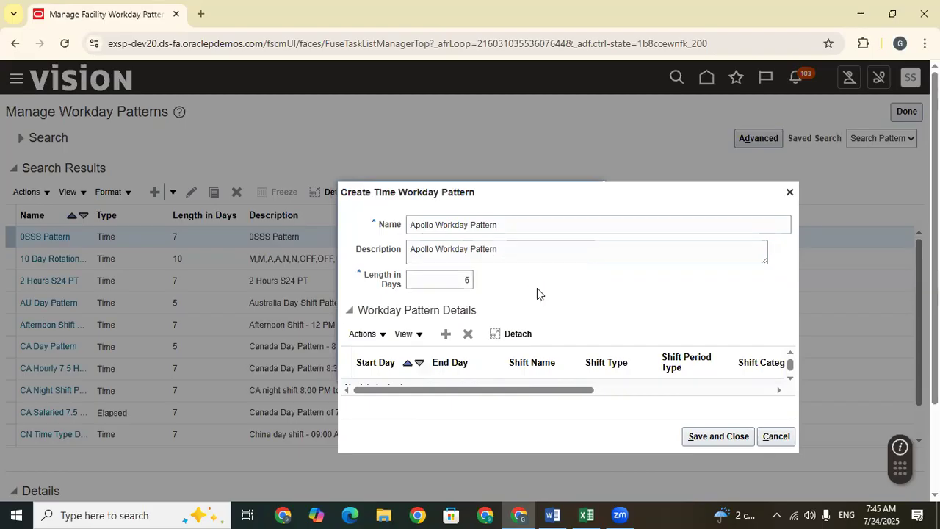
Step: Add a workday pattern detail row with start day 1 and end day 6
click(444, 335)
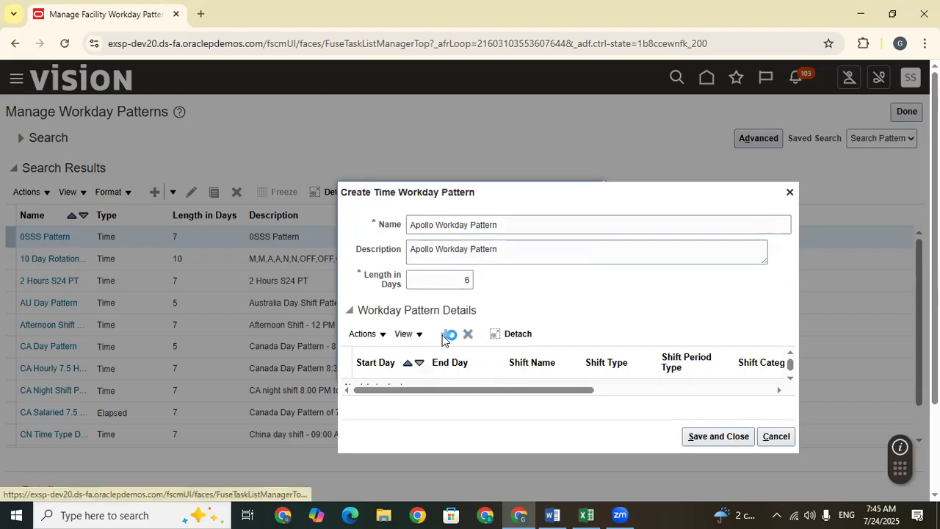
text(1)
click(453, 397)
text(6)
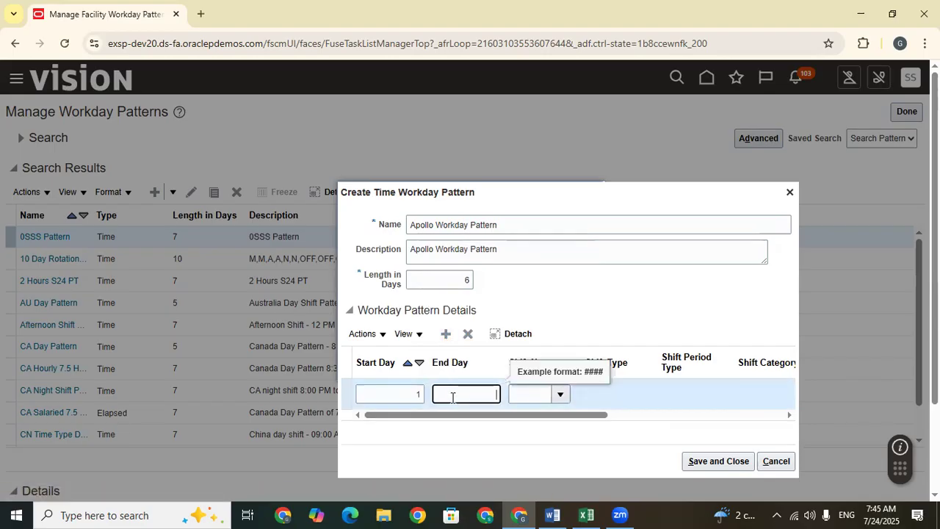
click(602, 317)
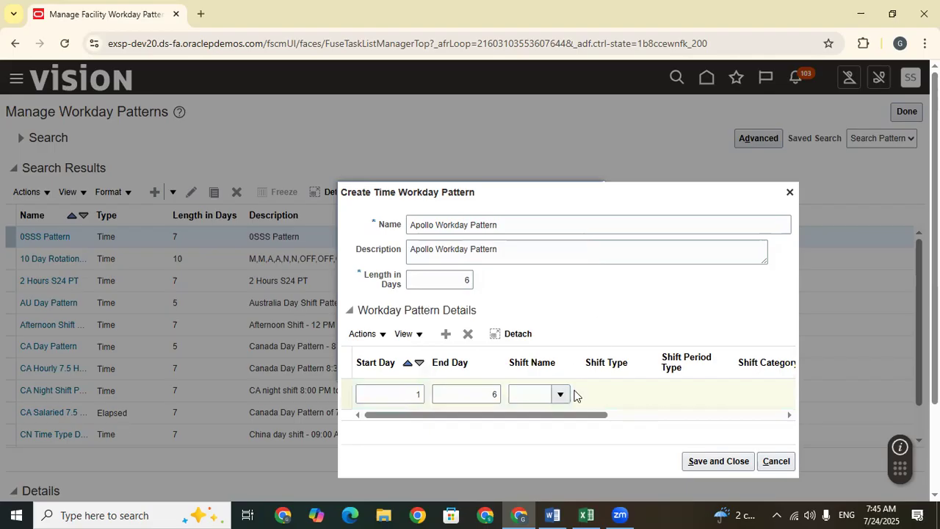
Step: Search the shift names for "Apo" and assign the Apollo Shift Timings shift to the detail row
drag(556, 416, 532, 403)
click(503, 393)
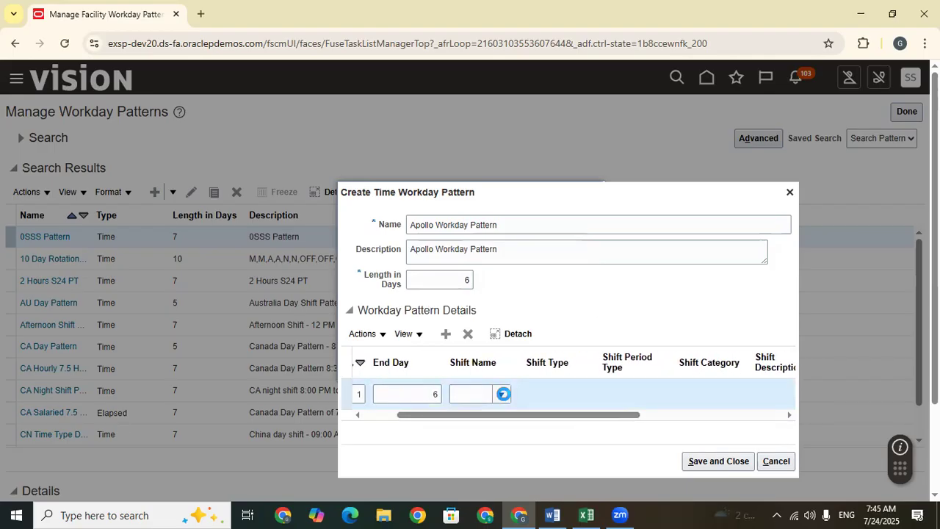
click(567, 398)
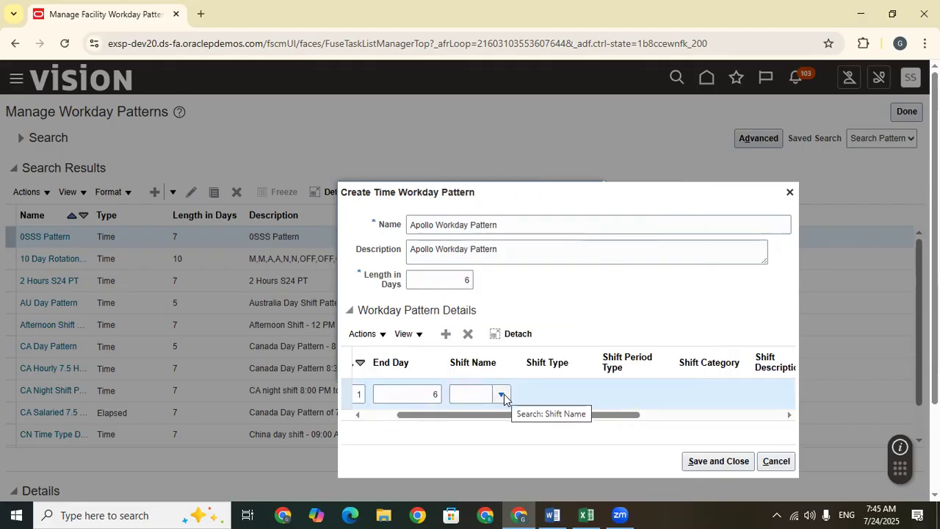
drag(506, 222, 333, 215)
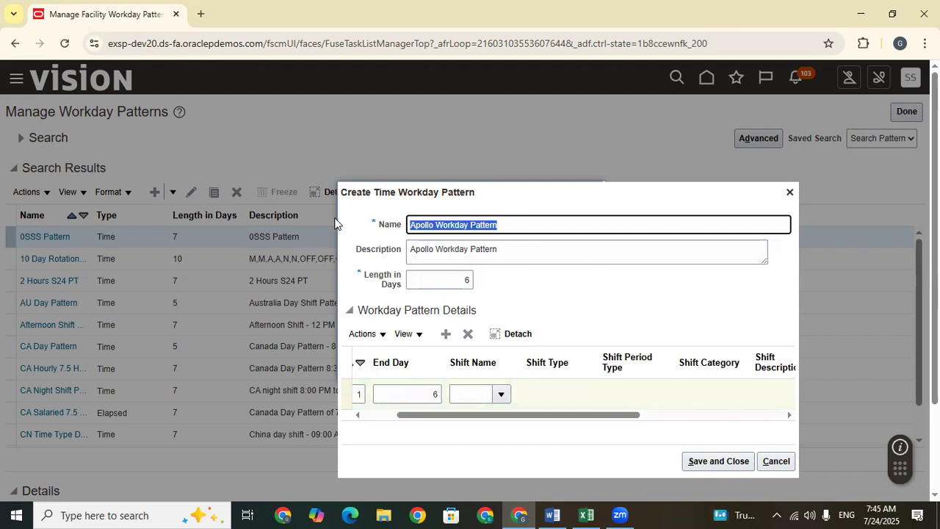
click(501, 394)
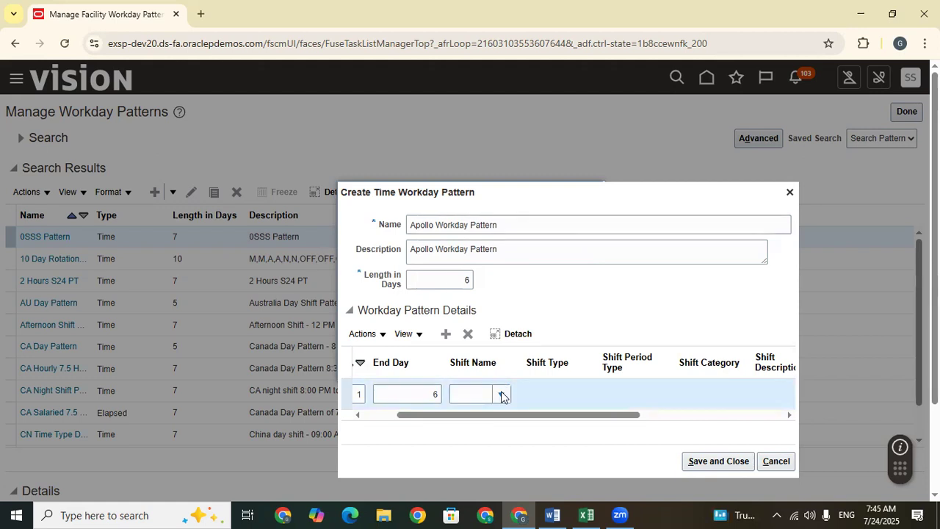
click(462, 370)
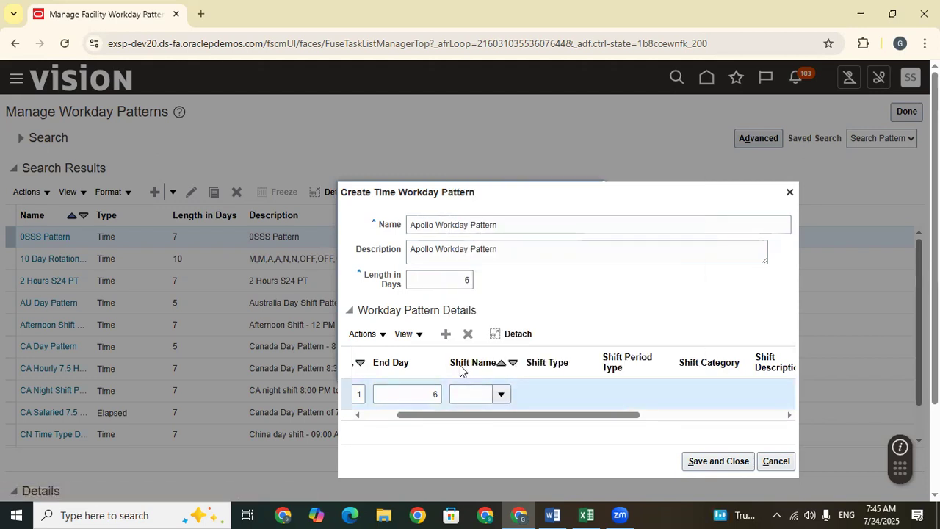
click(512, 240)
text(Apo)
key(Return)
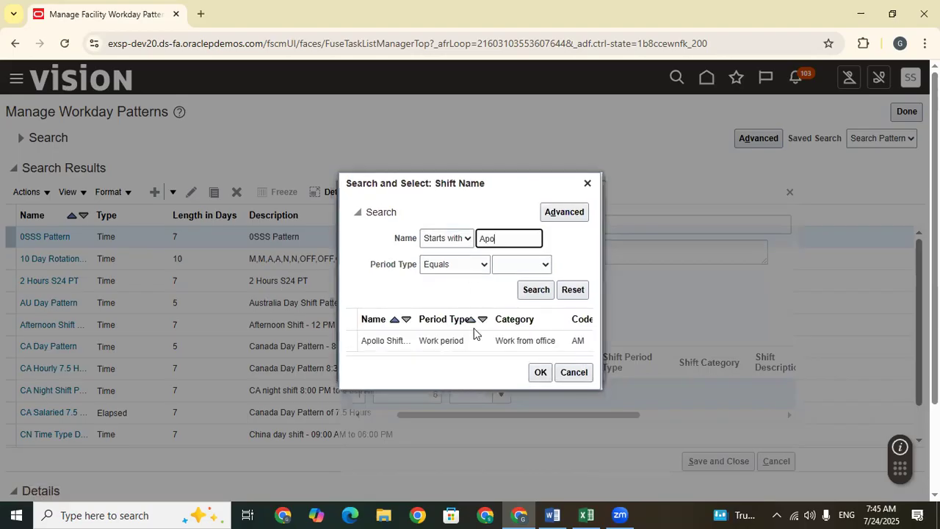
click(478, 339)
click(536, 375)
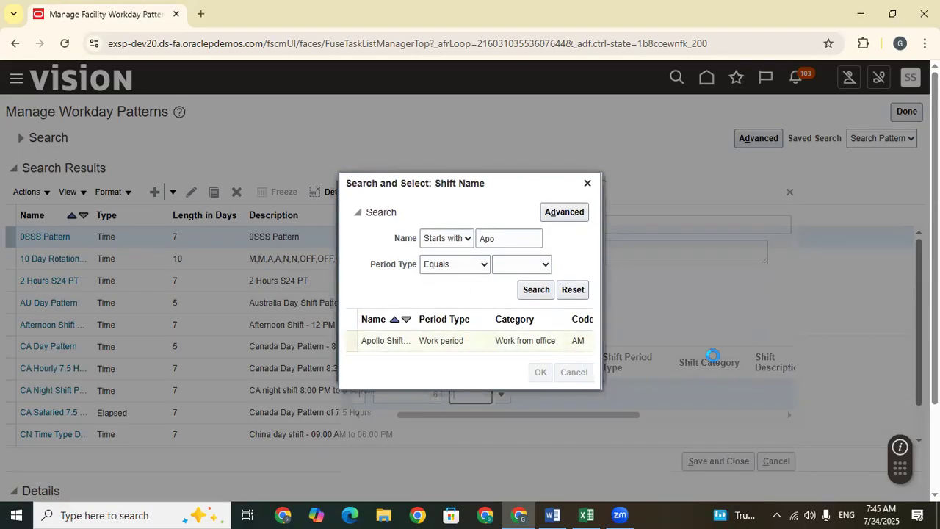
Step: Review the detail row's shift category, description, start time, end time and duration
drag(596, 415, 654, 423)
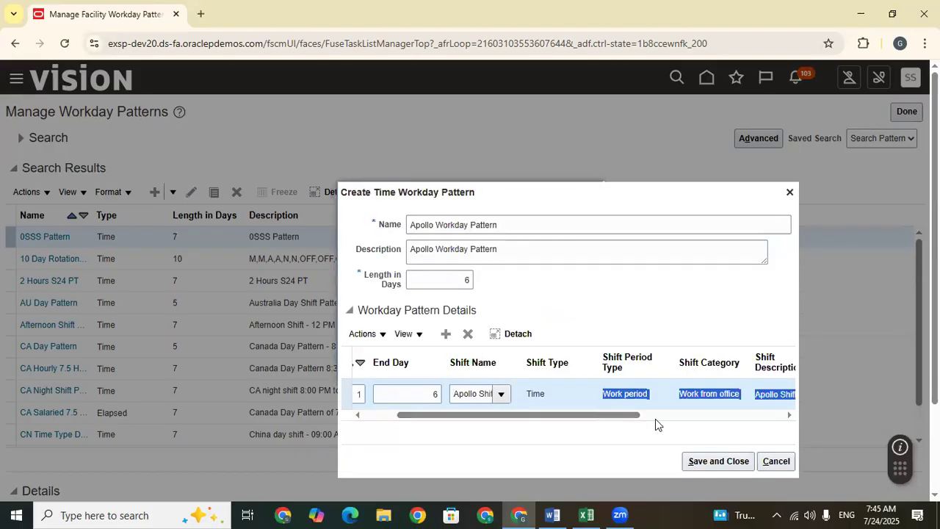
click(482, 405)
drag(487, 418, 634, 417)
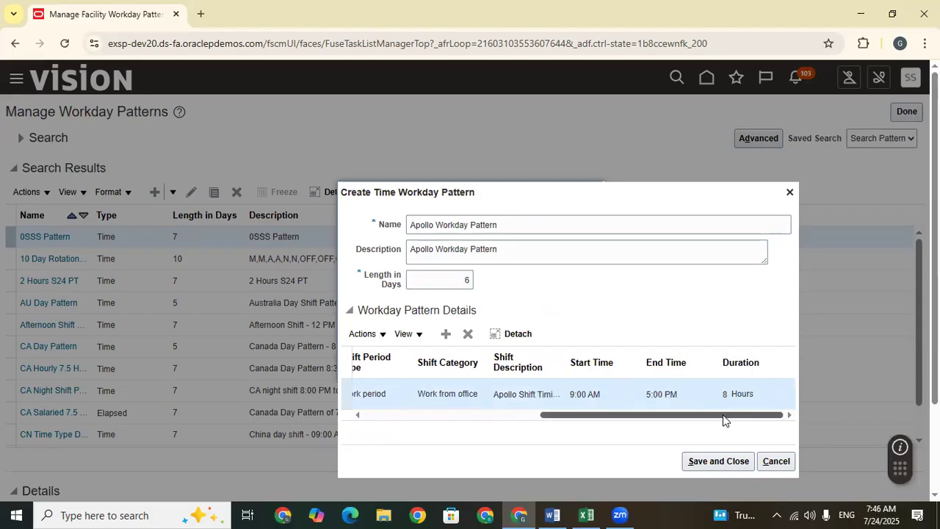
drag(724, 416, 472, 431)
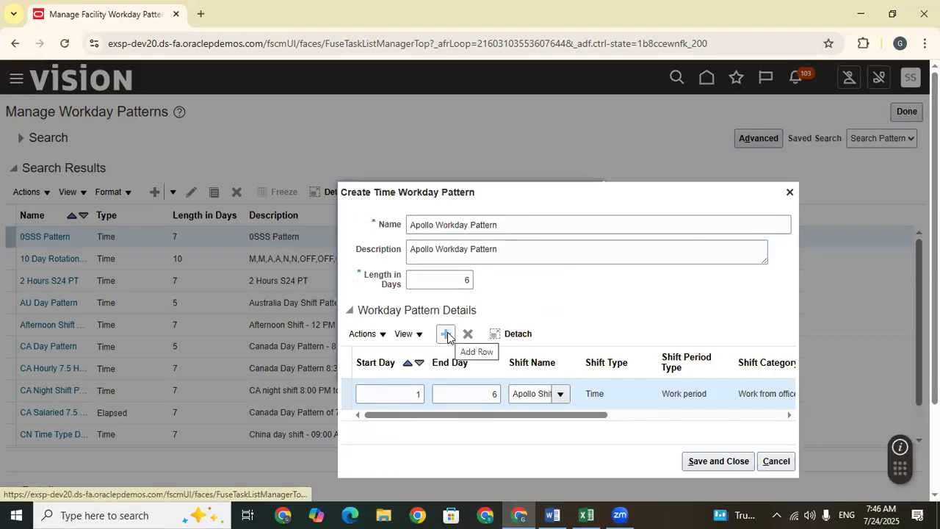
Step: Copy the workday pattern name into cell C69 of the Excel training sheet, beside Manage Facility Workday Patterns
drag(500, 225, 370, 227)
key(ctrl+c)
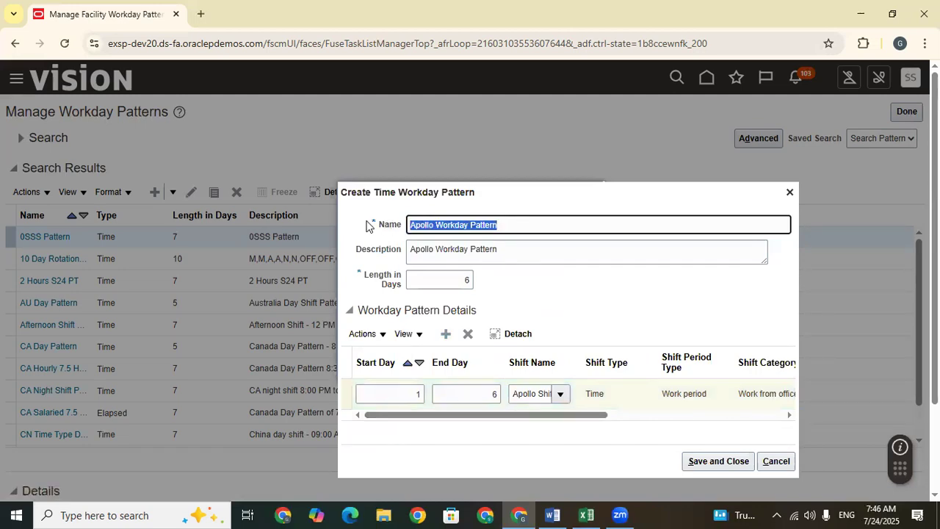
click(586, 515)
click(437, 381)
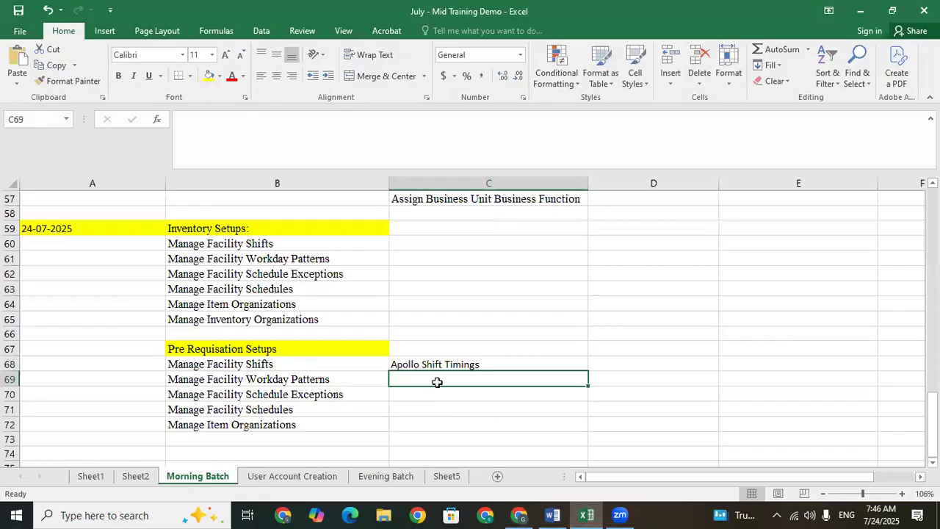
key(ctrl+v)
click(453, 396)
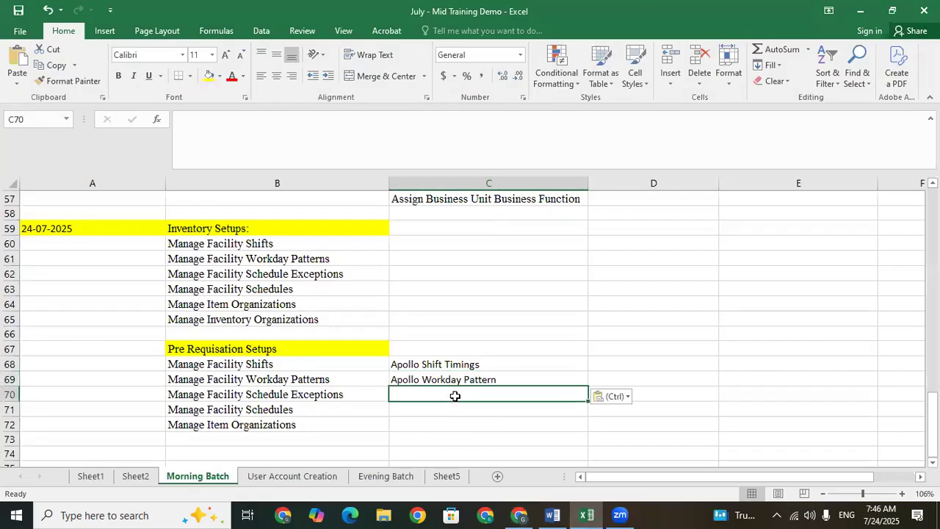
Step: Return to Oracle Fusion, save the new workday pattern, and finish the Manage Workday Patterns task
click(518, 514)
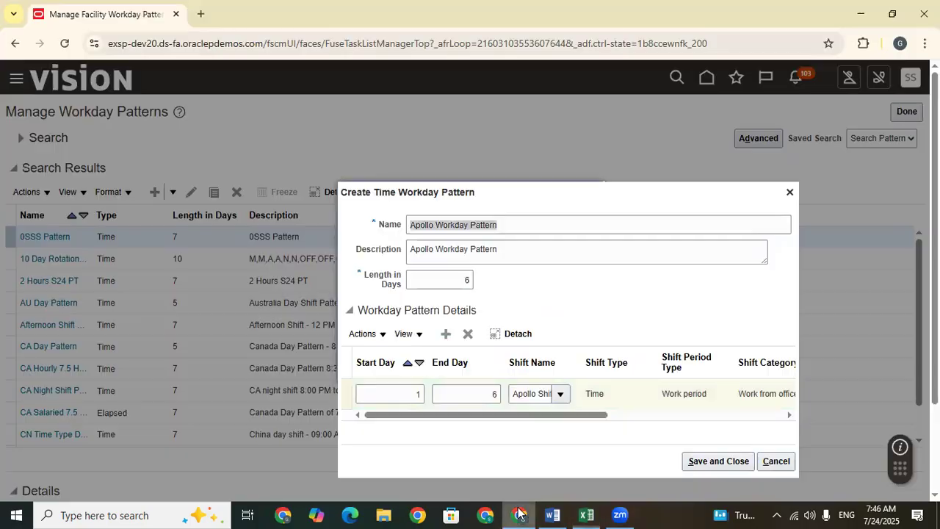
click(710, 461)
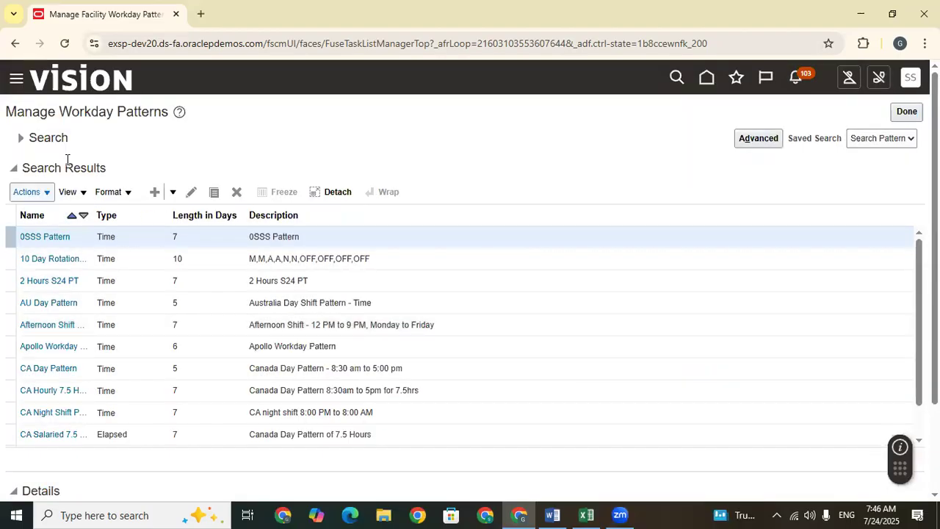
click(906, 111)
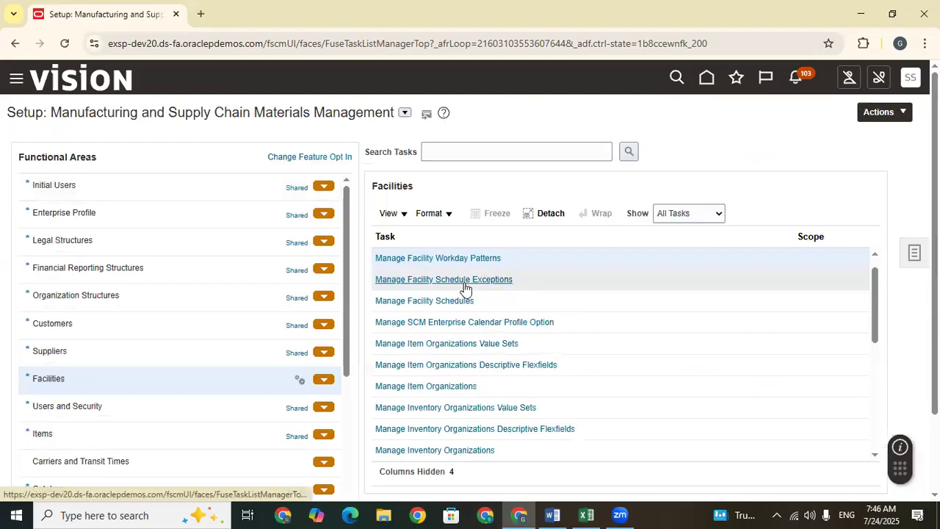
Step: Start a new schedule exception in Manage Facility Schedule Exceptions, with "Apollo Exception" as both name and description
click(464, 279)
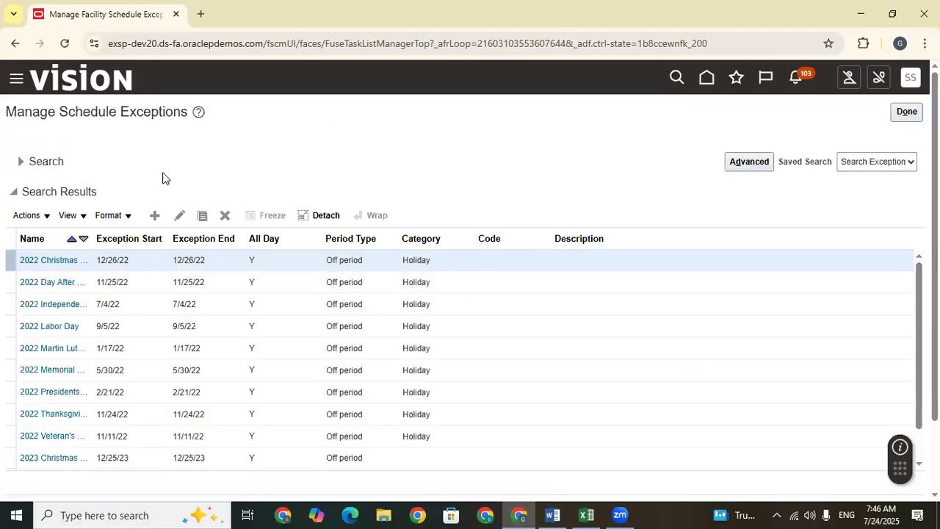
click(154, 216)
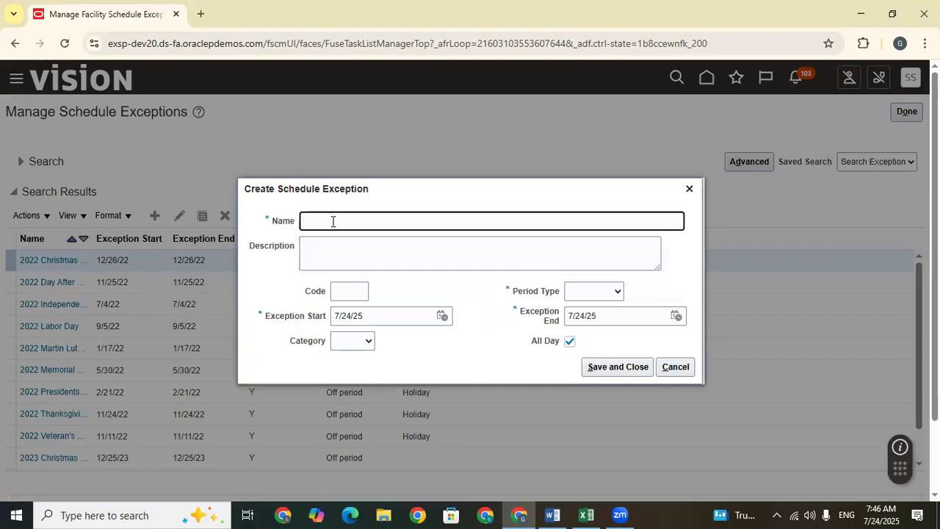
text(Apollo)
text(Exception)
drag(406, 221, 235, 218)
key(ctrl+c)
click(322, 250)
key(ctrl+v)
Step: Set the schedule exception's code to AEH
click(350, 292)
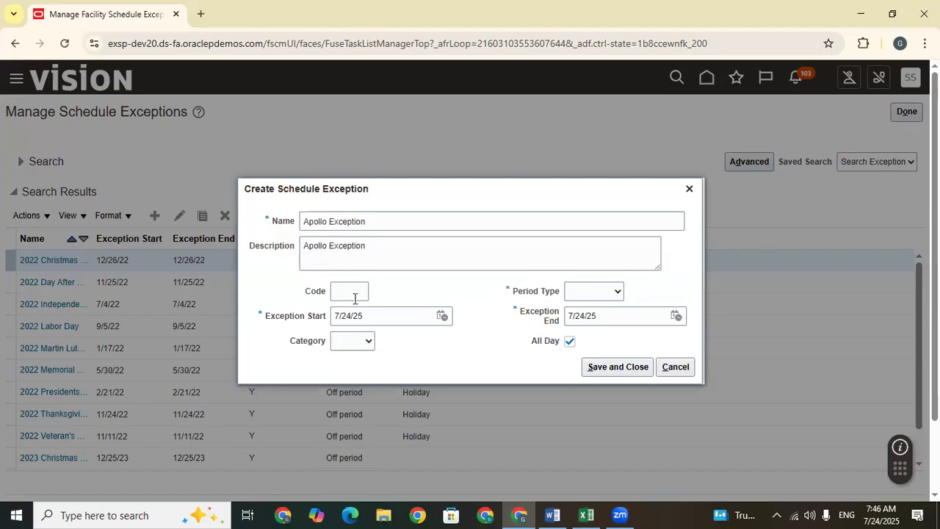
key(Caps_Lock)
text(A)
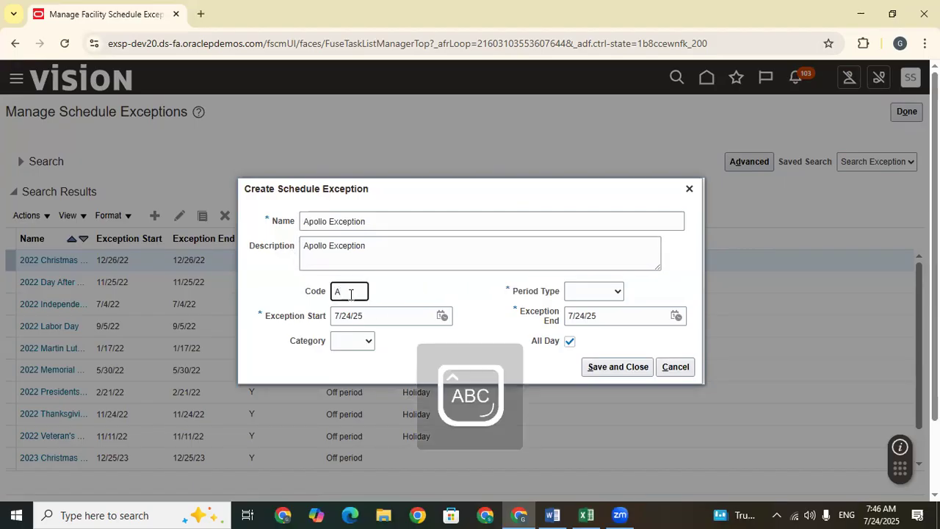
text(EH)
click(402, 293)
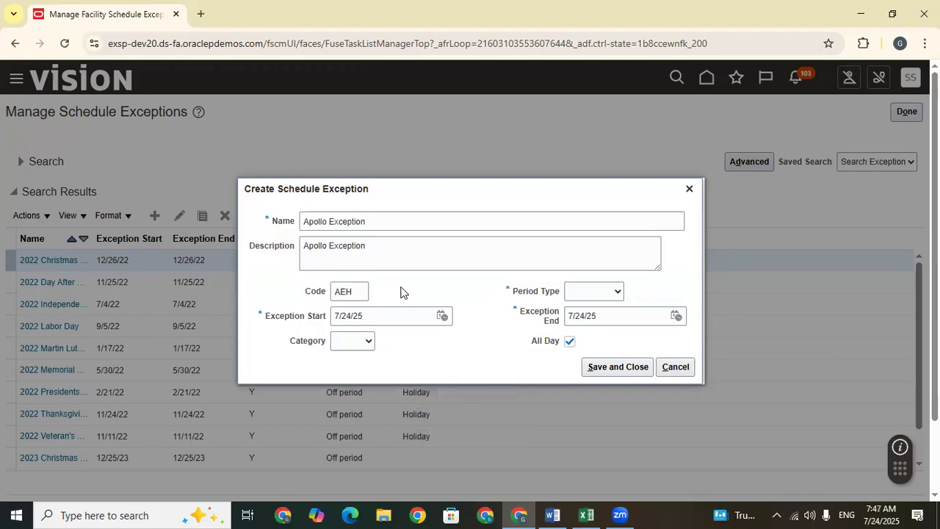
Step: Set the exception start date to August 12, 2025 using the calendar
click(376, 315)
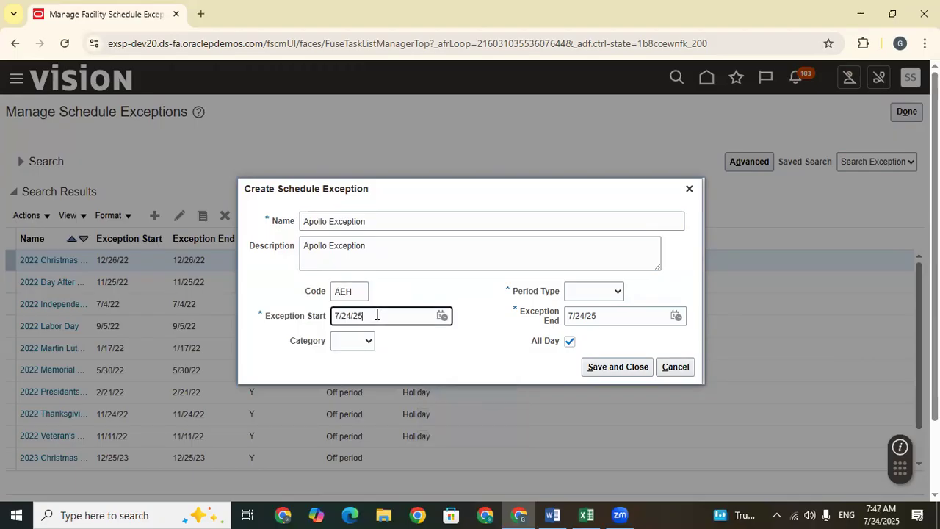
click(440, 317)
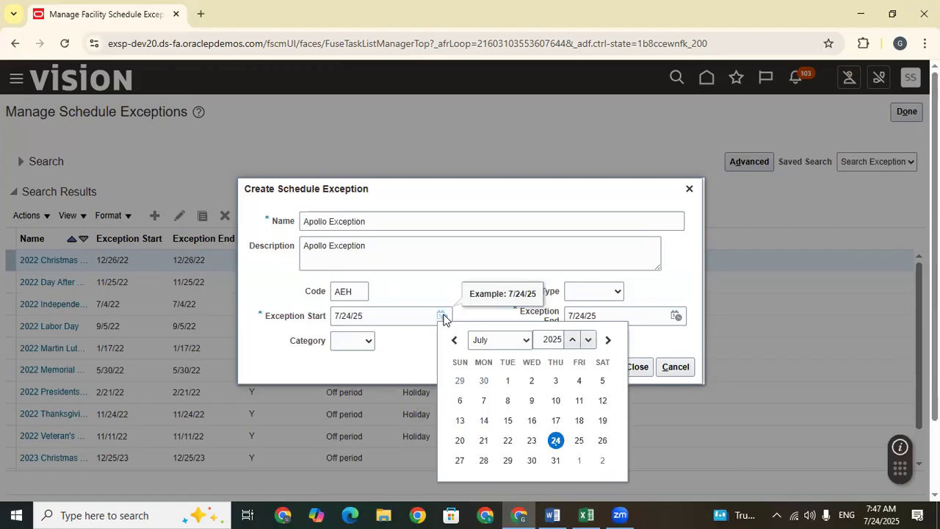
click(511, 338)
click(502, 254)
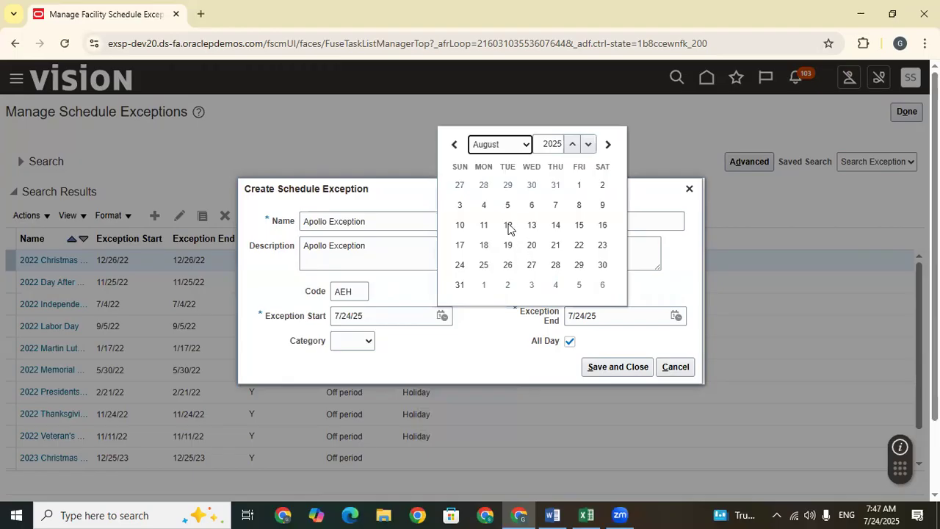
click(508, 225)
click(483, 361)
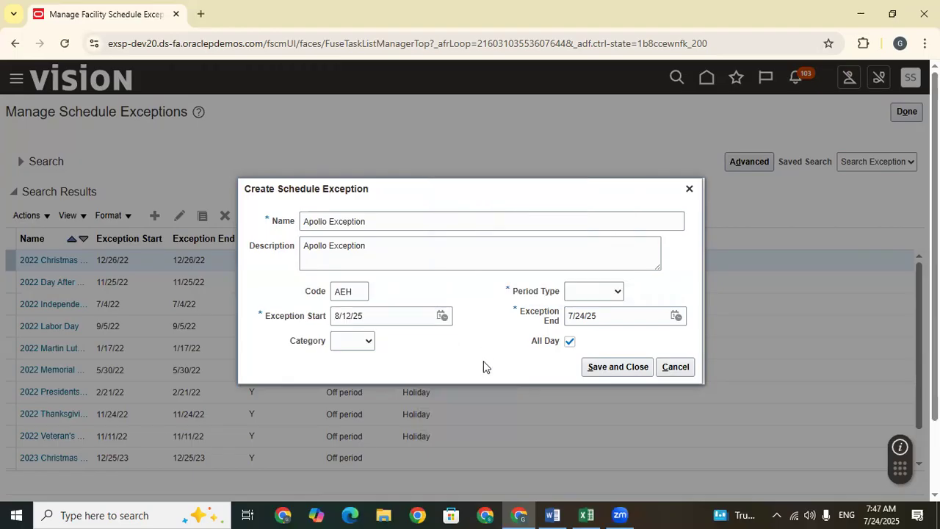
triple_click(381, 315)
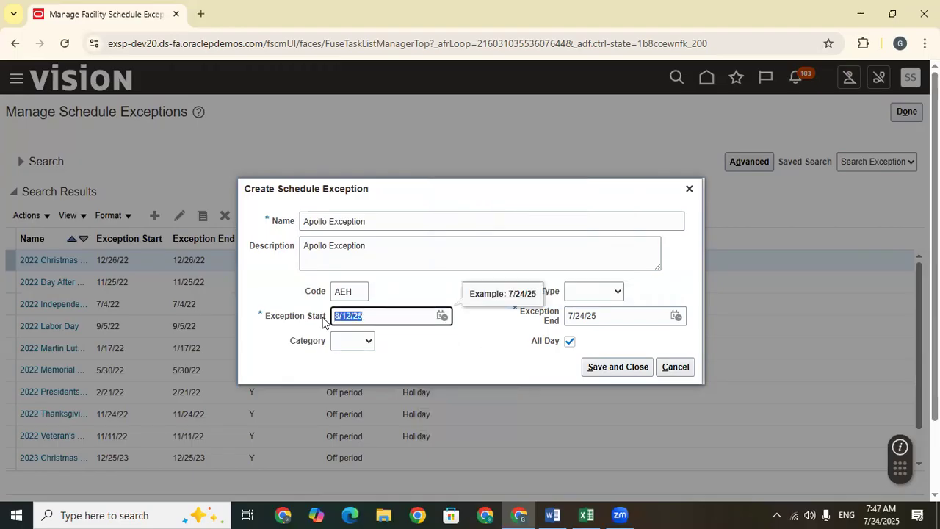
click(510, 351)
Step: Set the exception end date to August 13, 2025 using the calendar
click(647, 316)
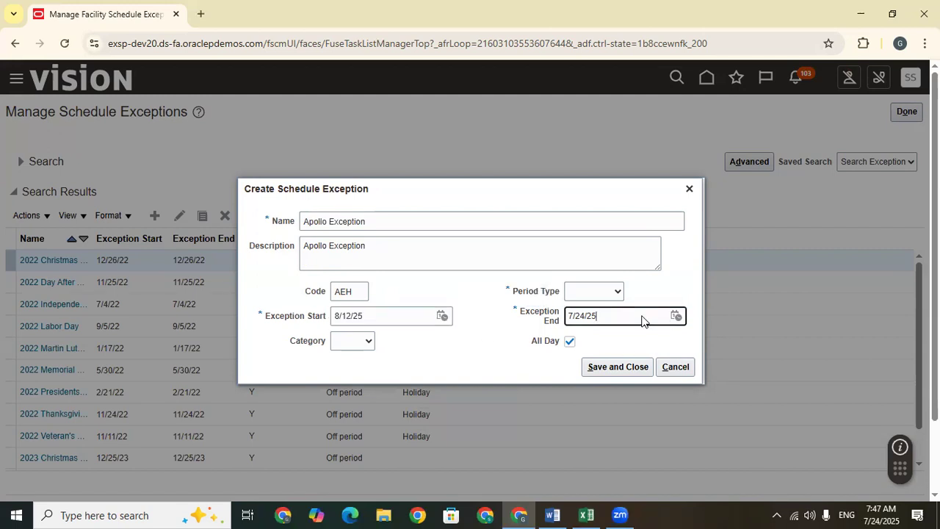
click(674, 316)
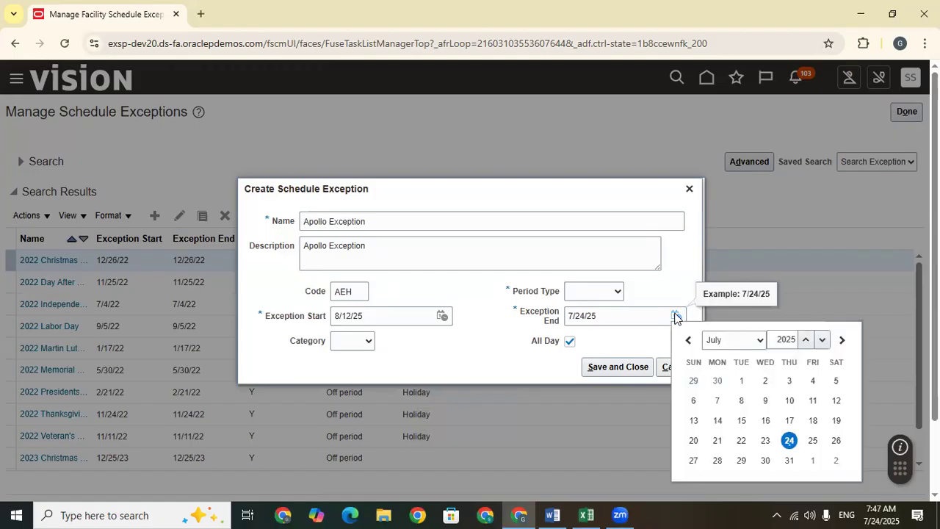
click(738, 339)
click(717, 254)
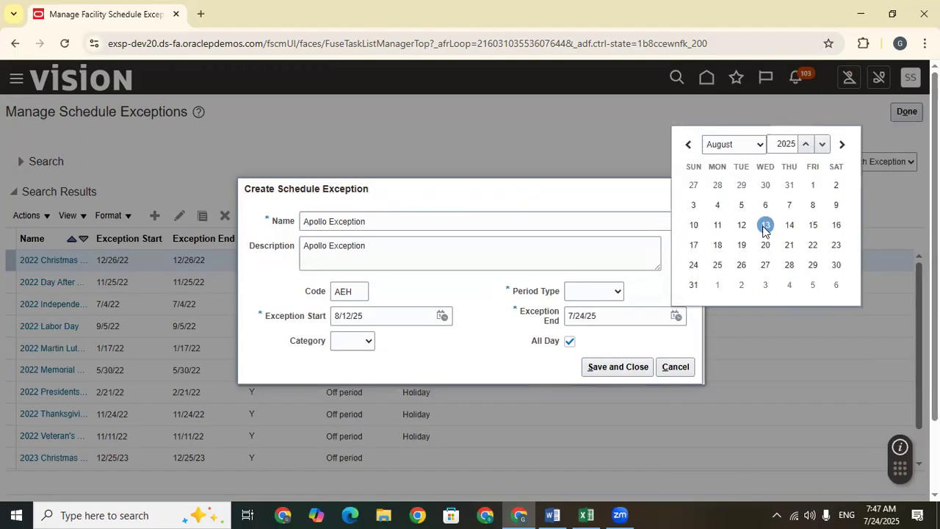
click(765, 224)
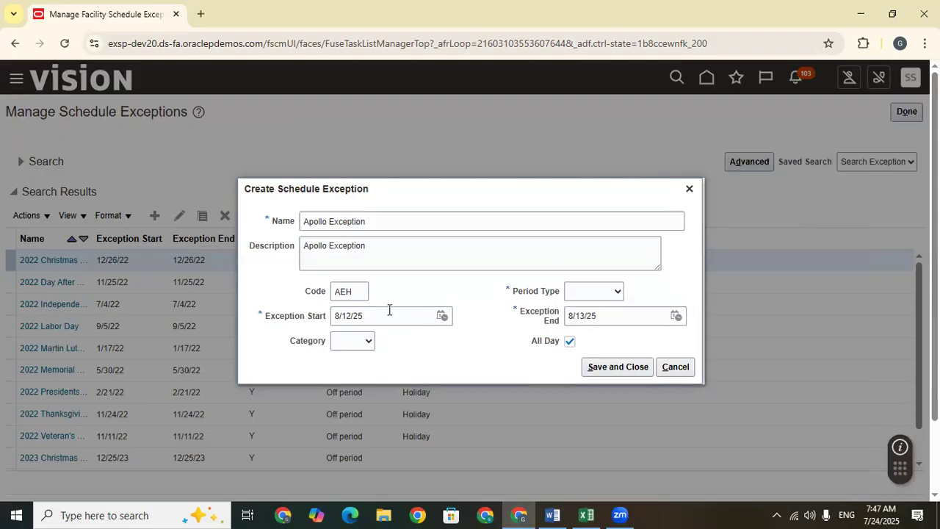
Step: Assign the Holiday category and the Off period type to the schedule exception
drag(366, 319, 311, 318)
click(416, 336)
click(357, 347)
click(346, 376)
click(599, 296)
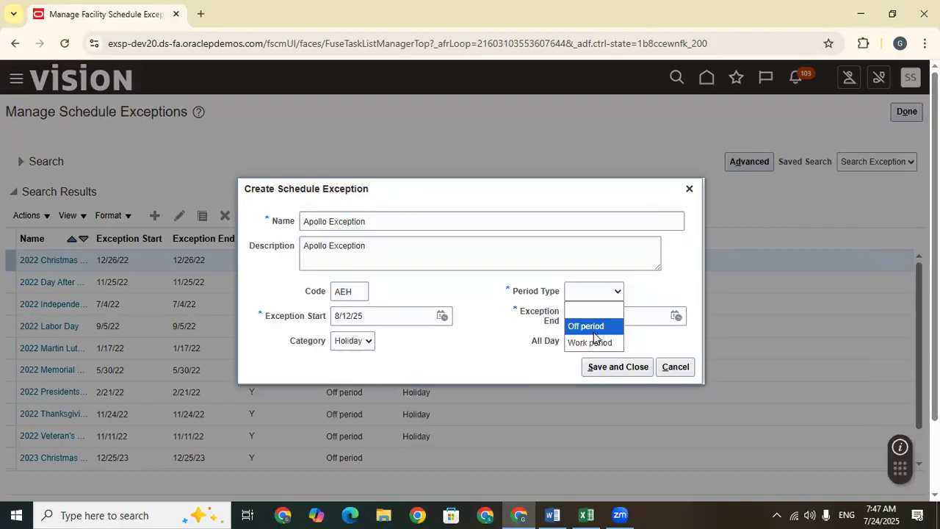
click(593, 329)
Step: Change the schedule exception's name to "Apollo Vinayakachavithi"
drag(381, 246, 197, 248)
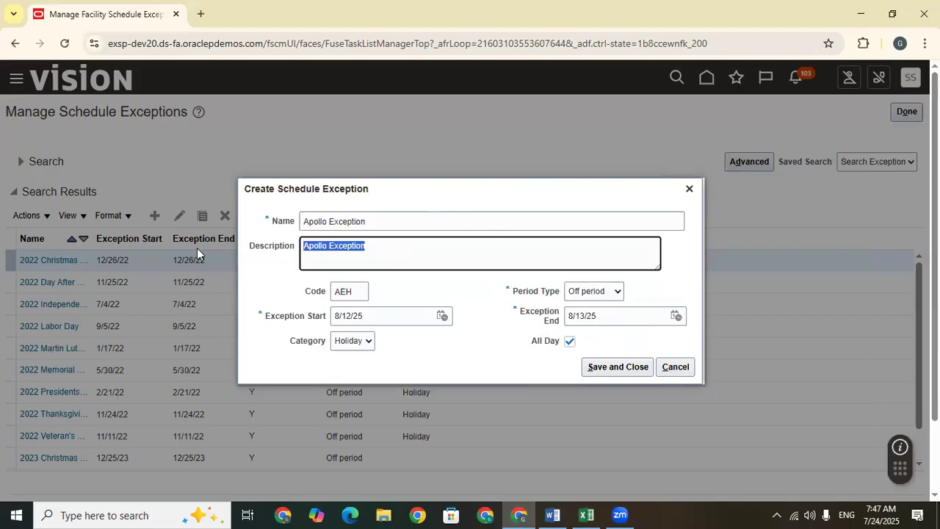
click(382, 219)
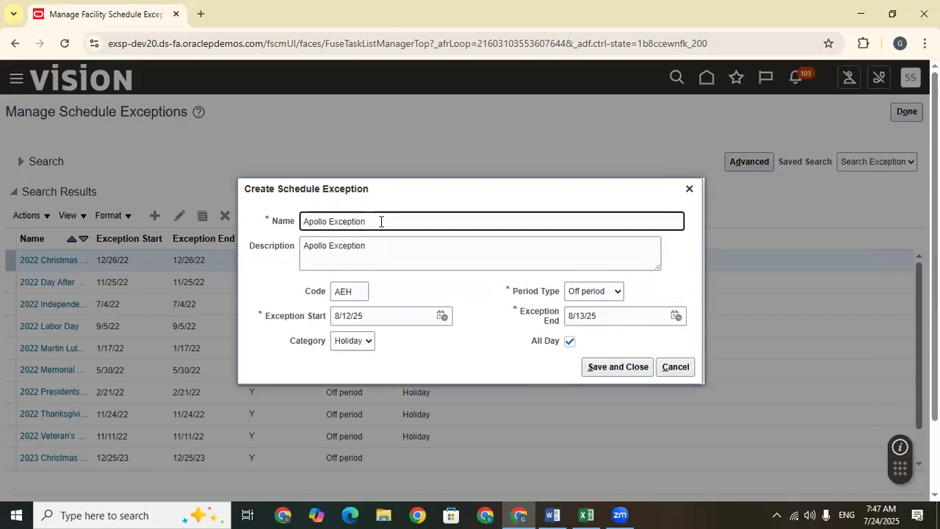
key(BackSpace)
key(BackSpace)
key(BackSpace)
key(BackSpace)
key(BackSpace)
key(BackSpace)
key(BackSpace)
key(BackSpace)
key(BackSpace)
key(Caps_Lock)
text(Vinayak)
text(achavithi)
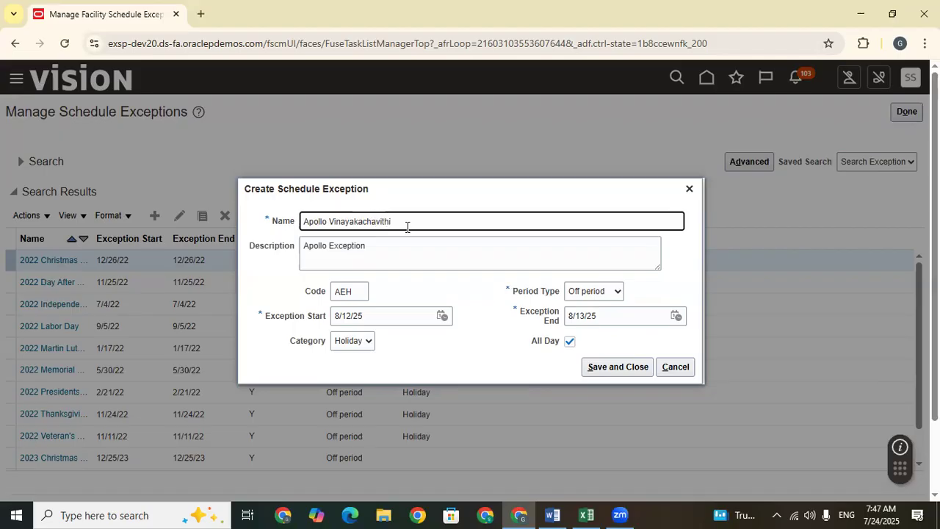
Step: Copy the exception's name into its description, replacing the existing text, and save and close the schedule exception
drag(407, 224, 280, 223)
key(ctrl+c)
drag(416, 253, 273, 260)
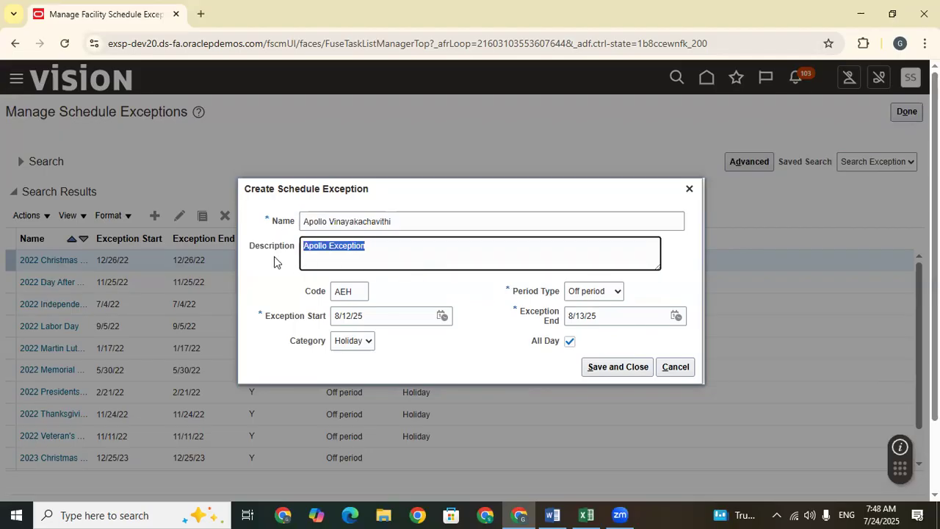
key(ctrl+v)
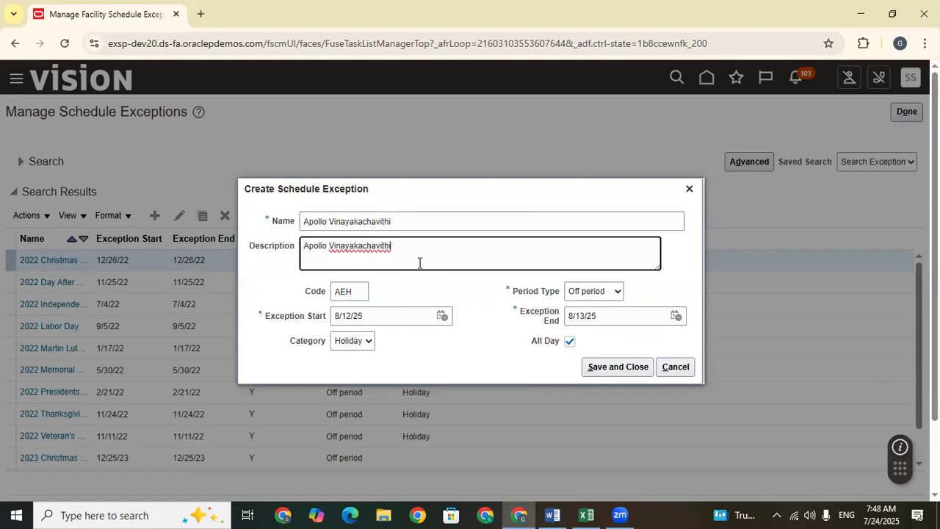
click(441, 351)
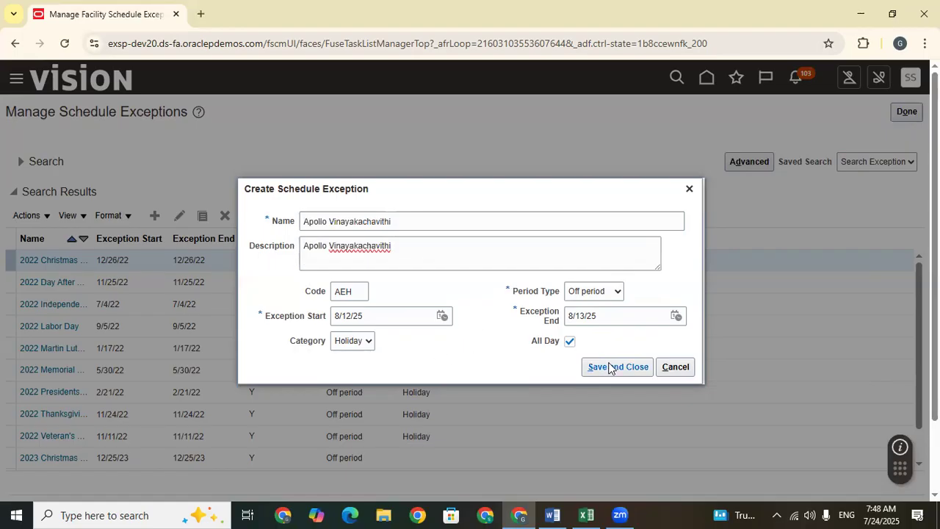
drag(393, 222, 235, 215)
click(628, 368)
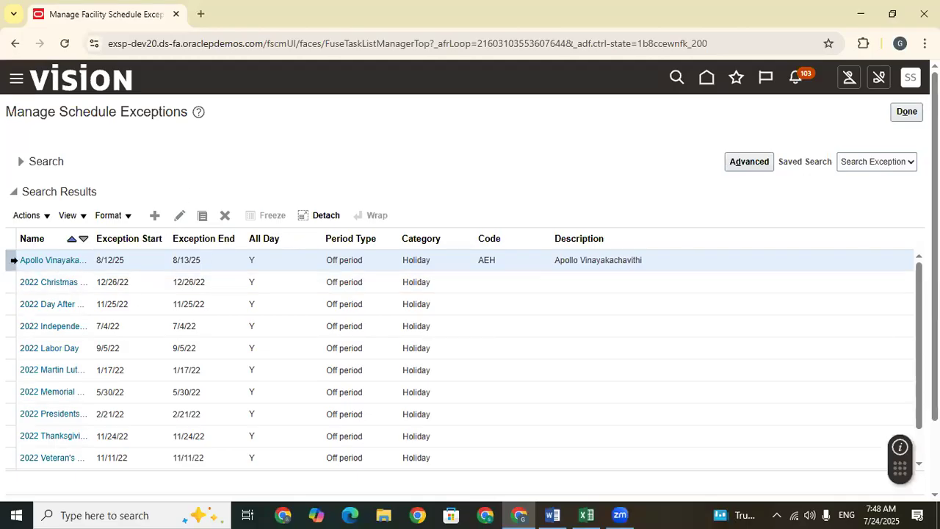
Step: Copy the visible exception name "Apollo Vinayakac" into cell C70 of the Excel training sheet as plain text, beside Manage Facility Schedule Exceptions
drag(20, 260, 83, 259)
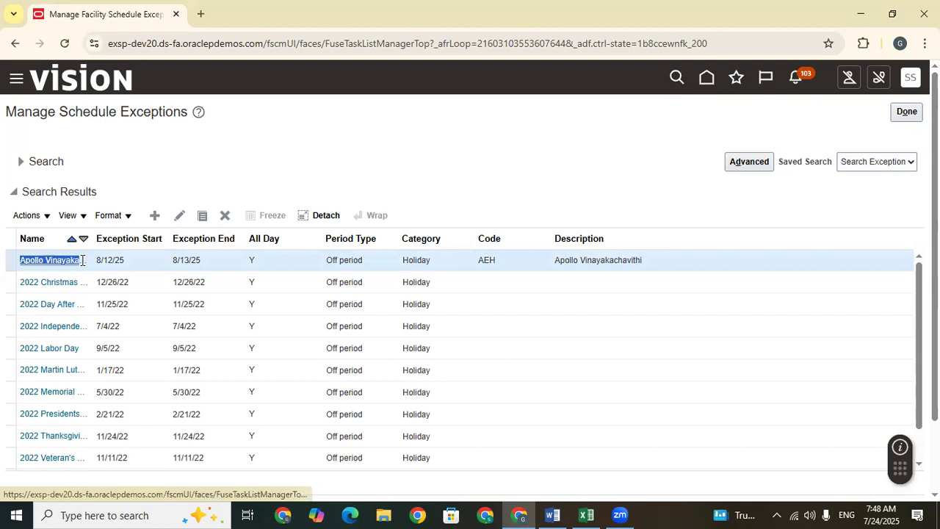
click(586, 515)
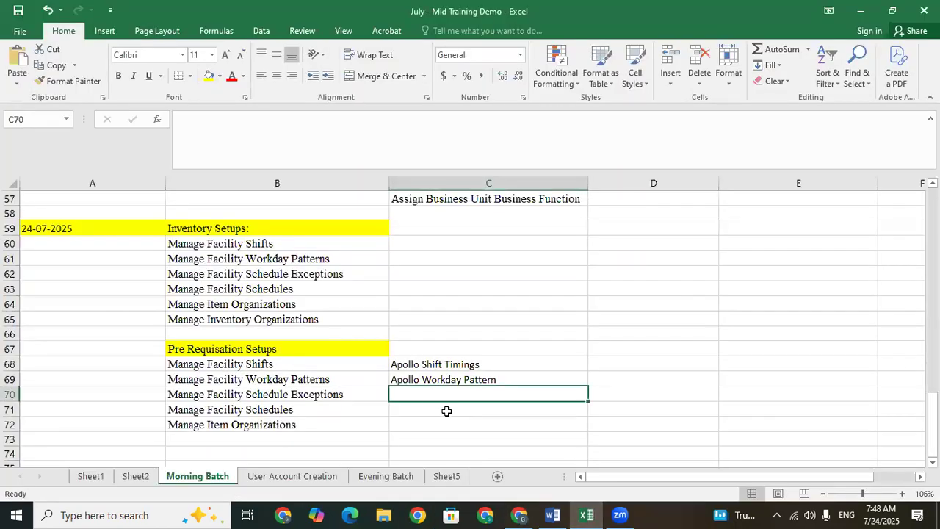
text(Apollo Vinayakac)
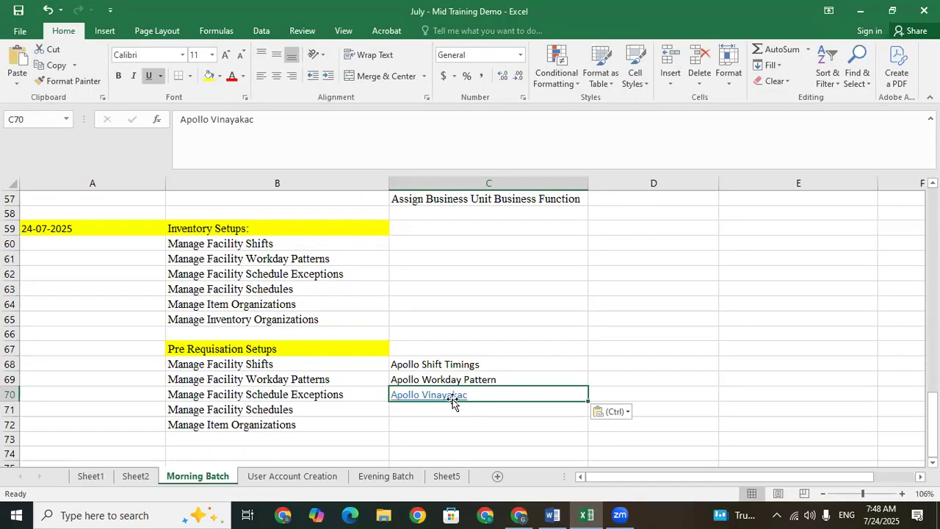
right_click(453, 402)
click(484, 387)
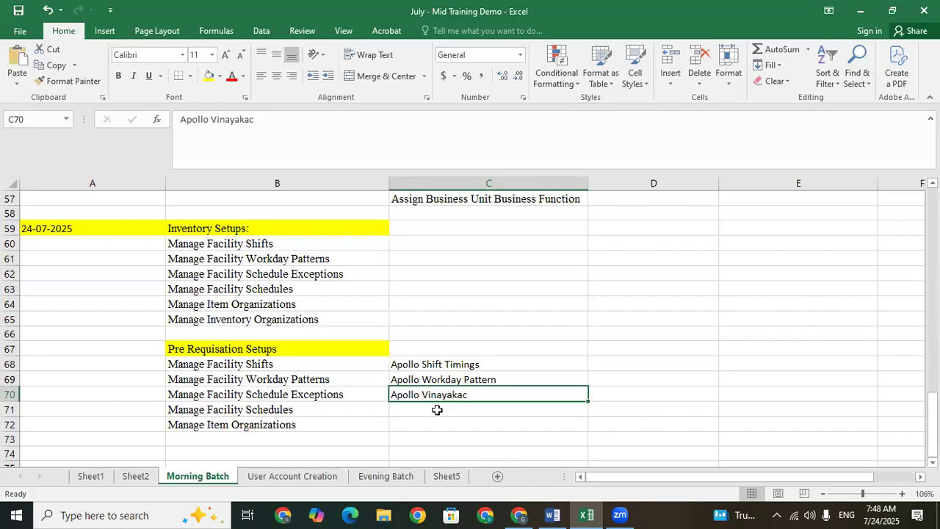
click(437, 409)
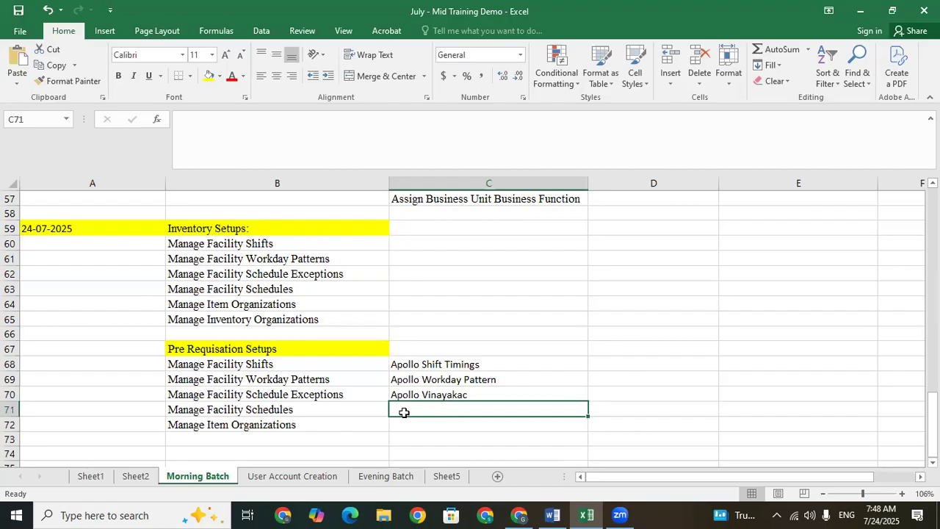
Step: Return to Oracle Fusion, finish the Manage Schedule Exceptions task, and open Manage Facility Schedules
click(521, 514)
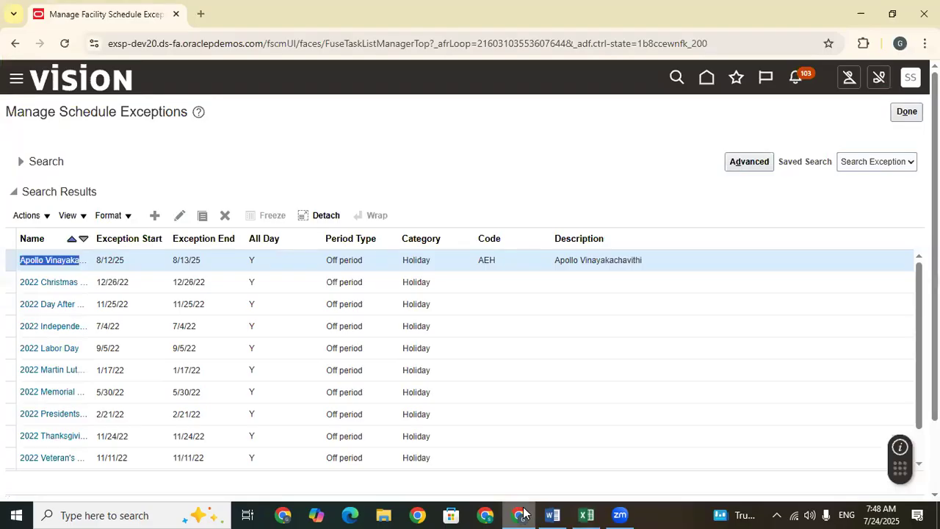
click(906, 115)
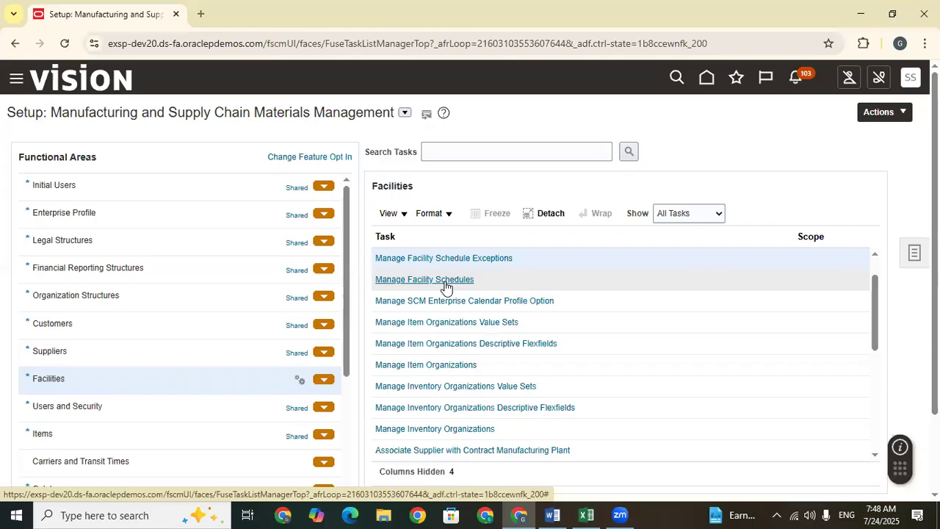
drag(874, 287, 874, 258)
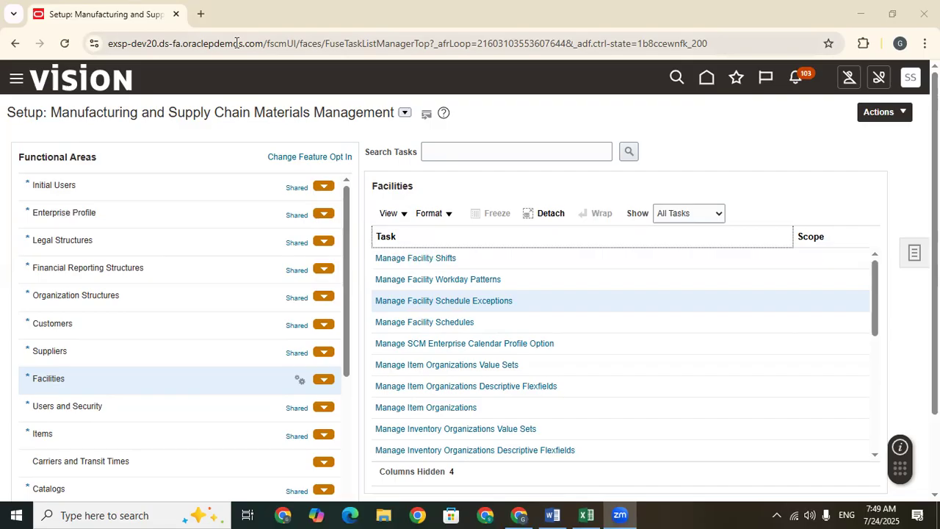
click(435, 323)
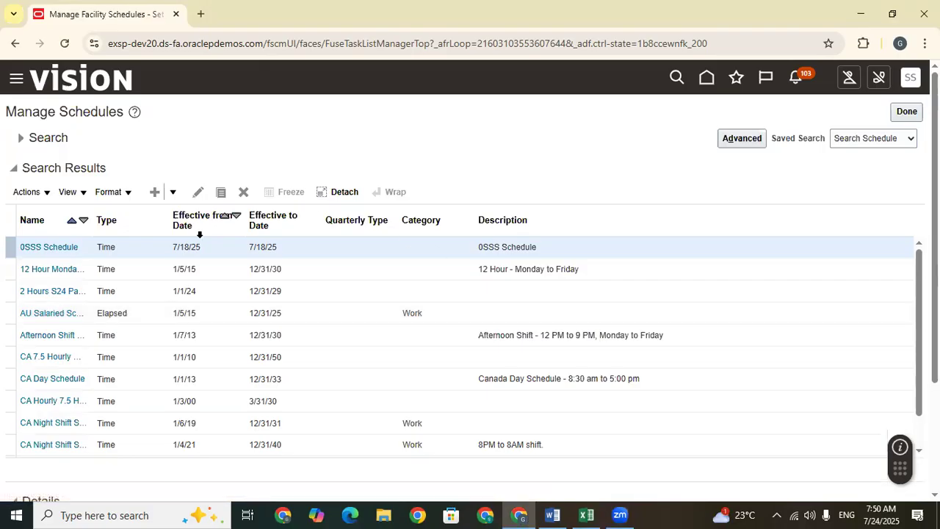
Step: Start a new time schedule with "Apollo Workday Schedule" as both name and description, and the Work category
click(174, 193)
click(195, 226)
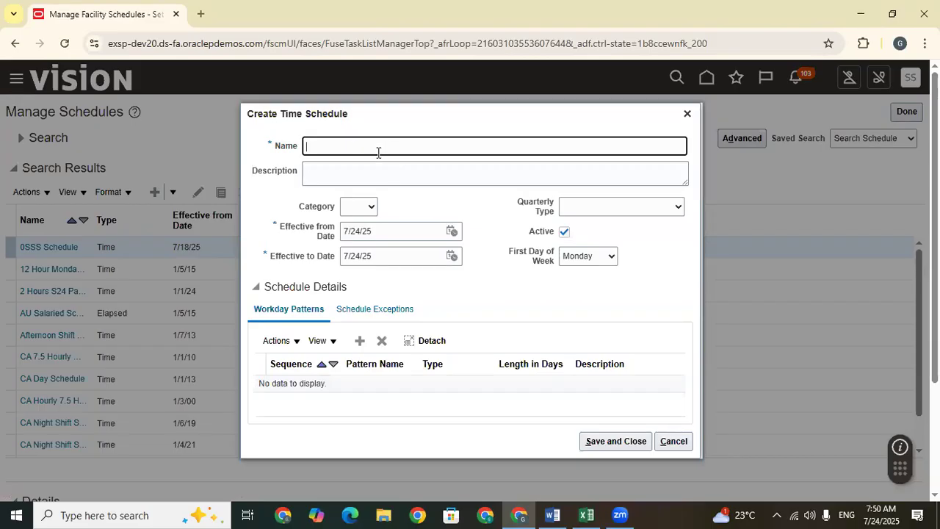
text(Apollo Workday Schedu;e)
key(BackSpace)
text(le)
drag(419, 144, 266, 148)
key(ctrl+c)
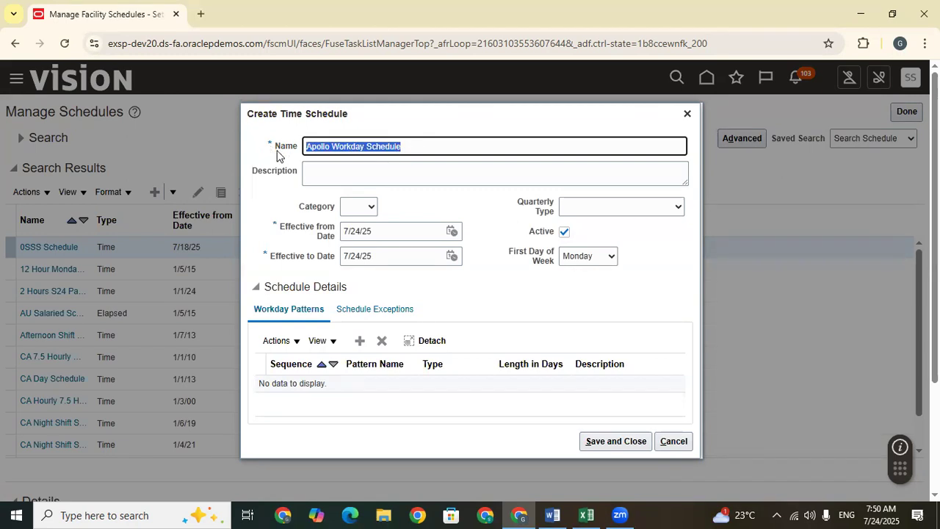
click(373, 176)
key(ctrl+v)
click(371, 206)
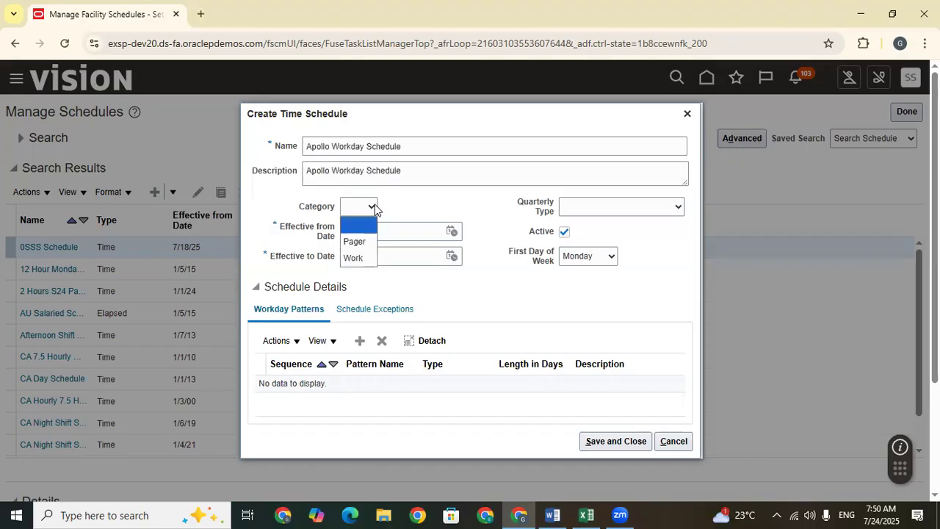
click(354, 258)
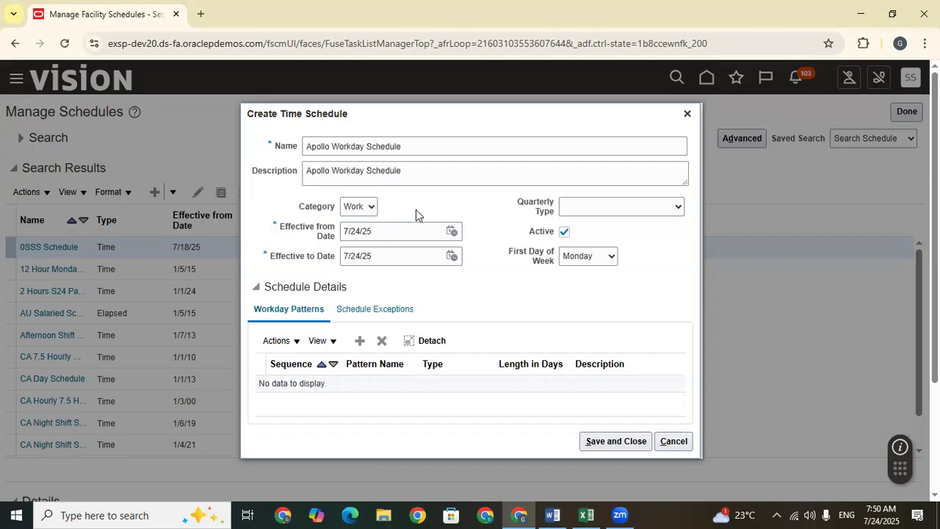
triple_click(388, 256)
click(451, 256)
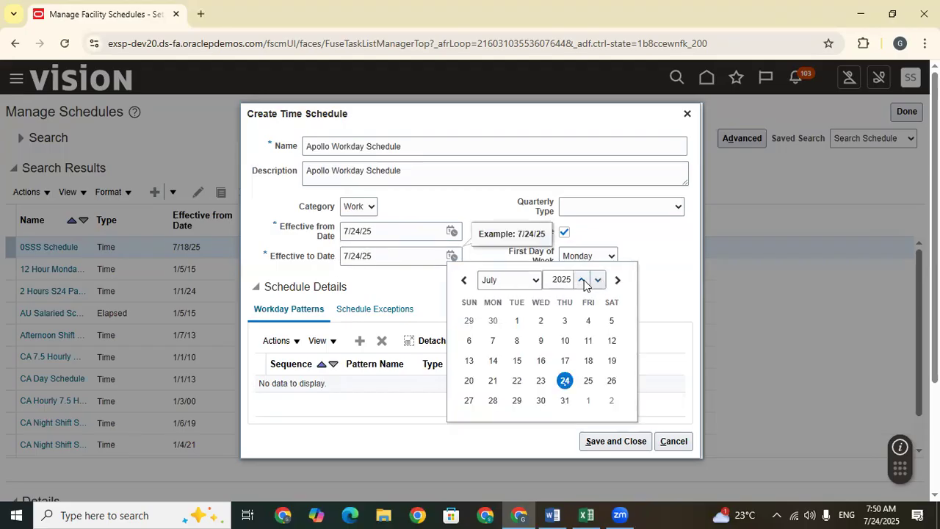
click(571, 279)
key(BackSpace)
key(BackSpace)
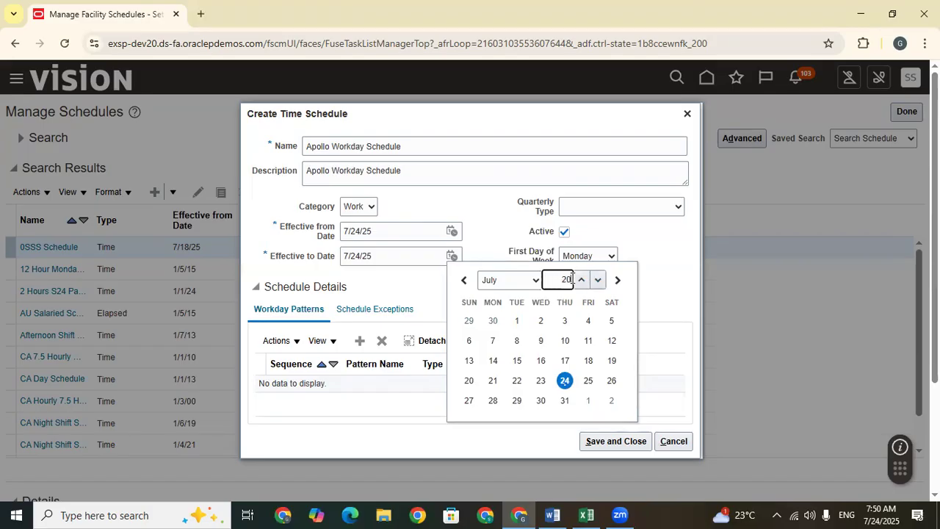
text(46)
click(660, 257)
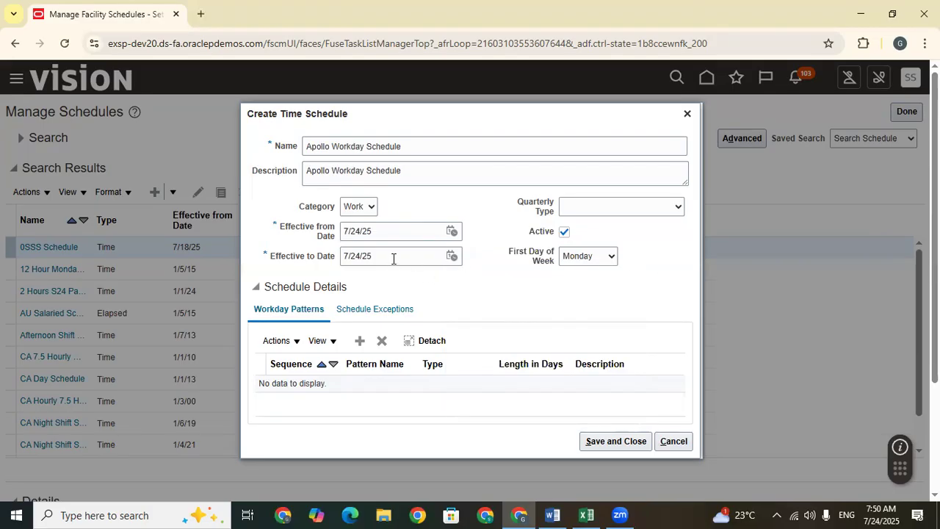
Step: Set the schedule's effective to date to July 26, 2040 using the calendar
click(451, 257)
click(450, 256)
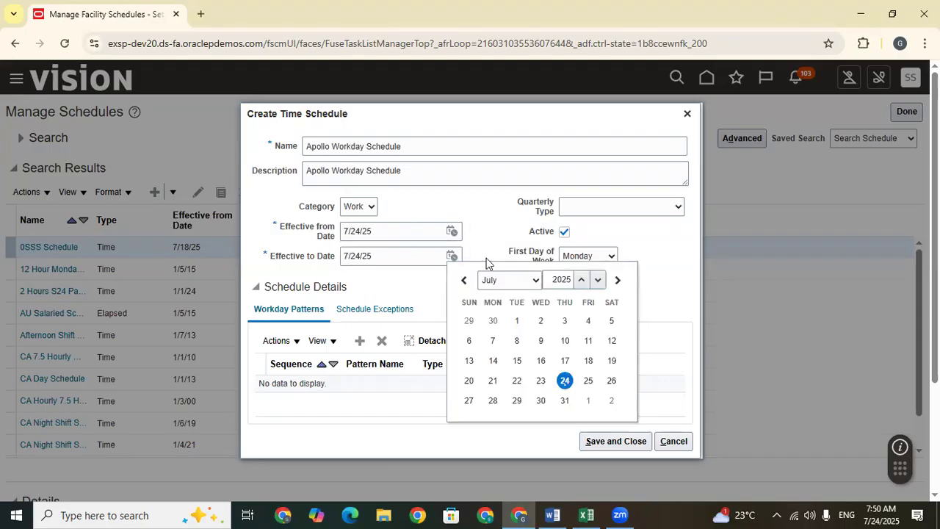
click(572, 279)
key(BackSpace)
key(BackSpace)
text(40)
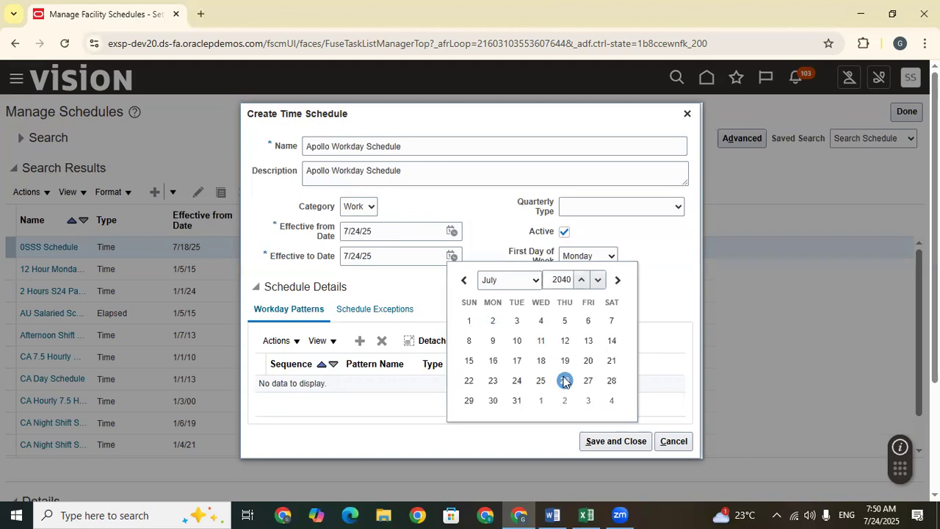
click(564, 380)
click(490, 297)
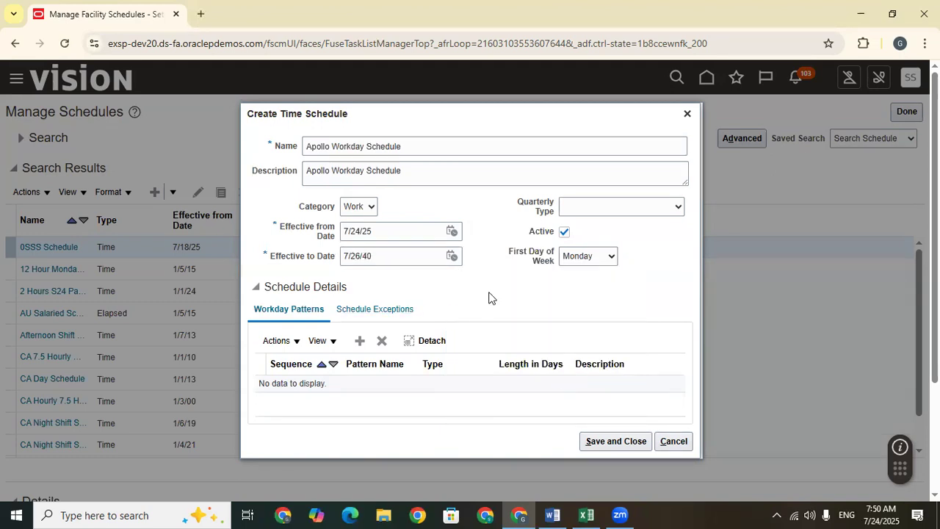
Step: Review the quarterly type options without choosing one, and select Monday as the schedule's first day of week
click(603, 211)
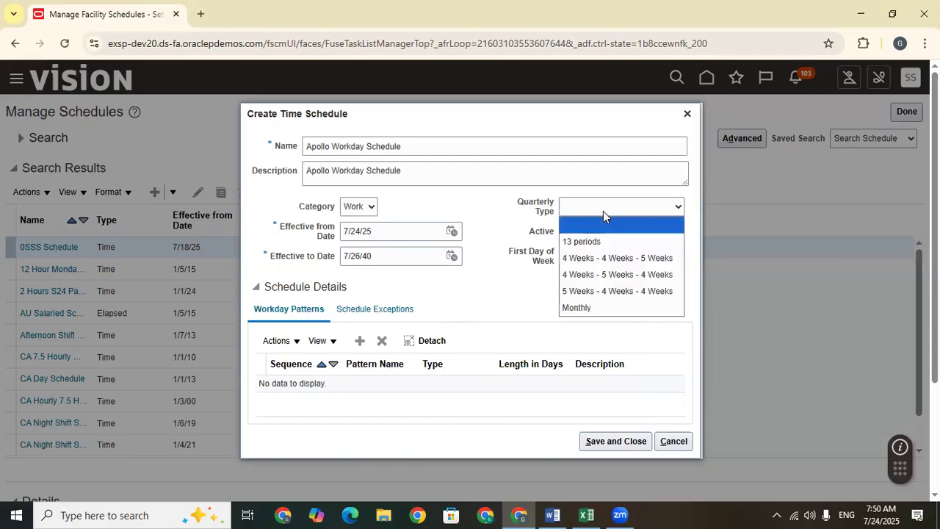
click(518, 298)
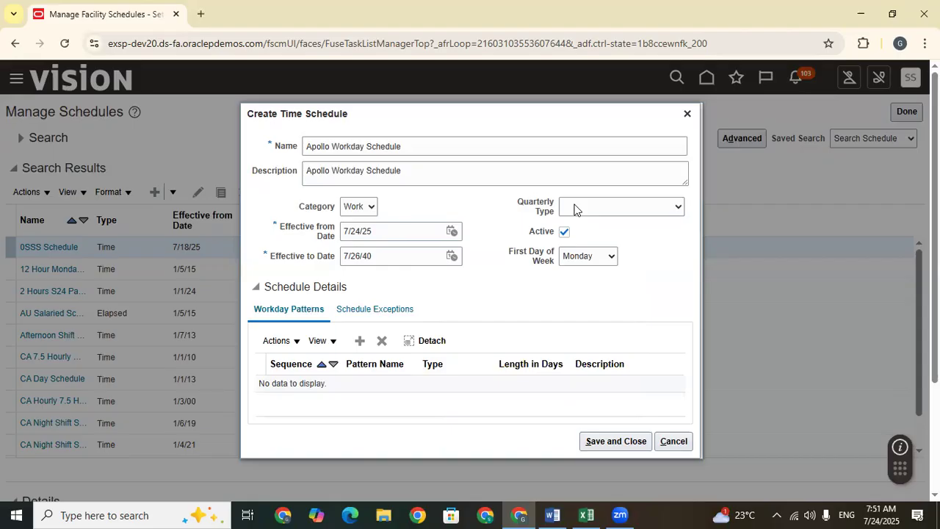
click(589, 259)
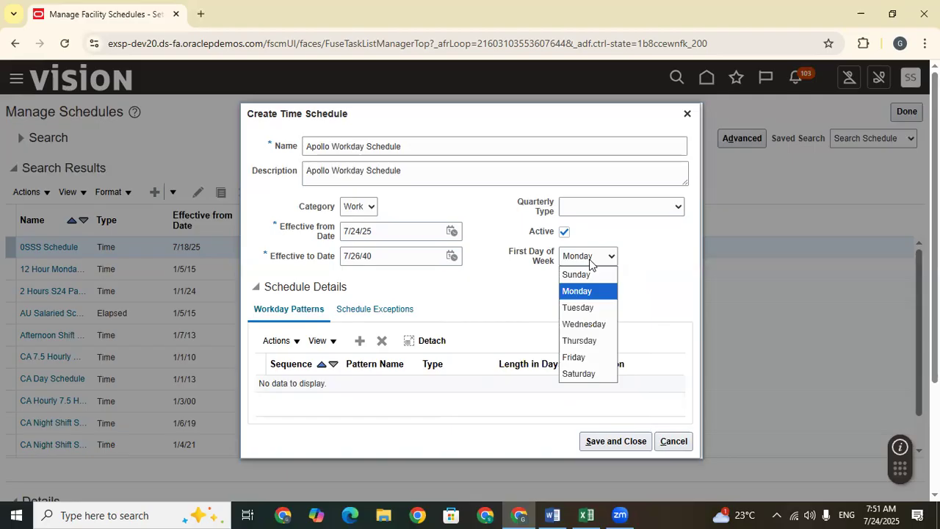
click(592, 292)
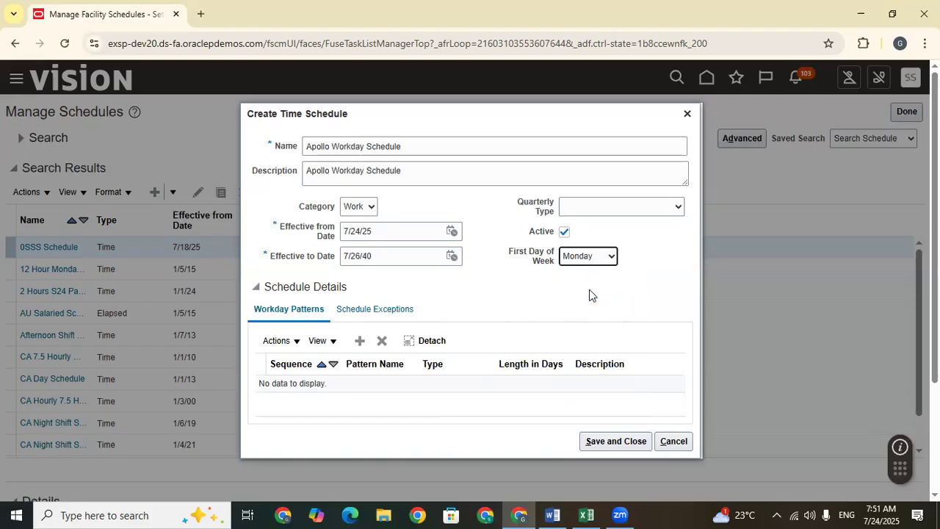
Step: Add a workday pattern line with sequence 1 to the Apollo Workday Schedule
click(504, 304)
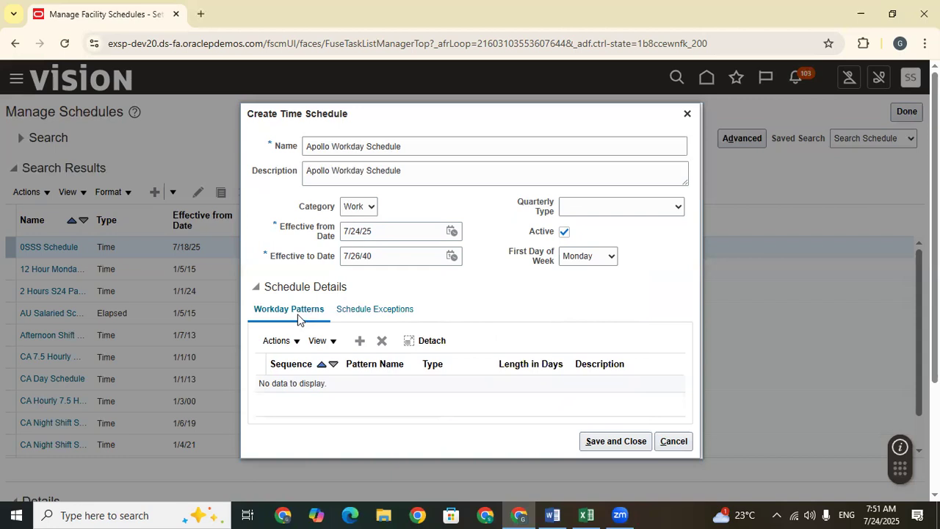
click(359, 341)
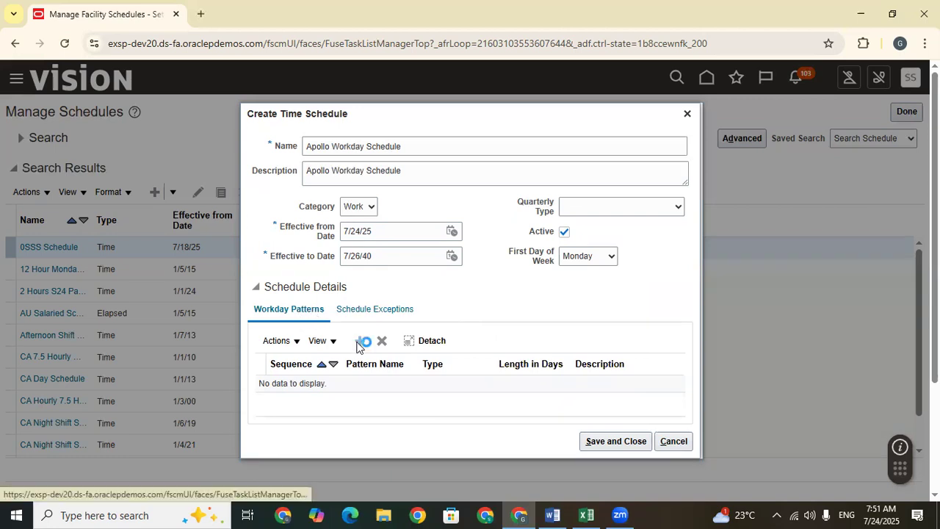
click(319, 387)
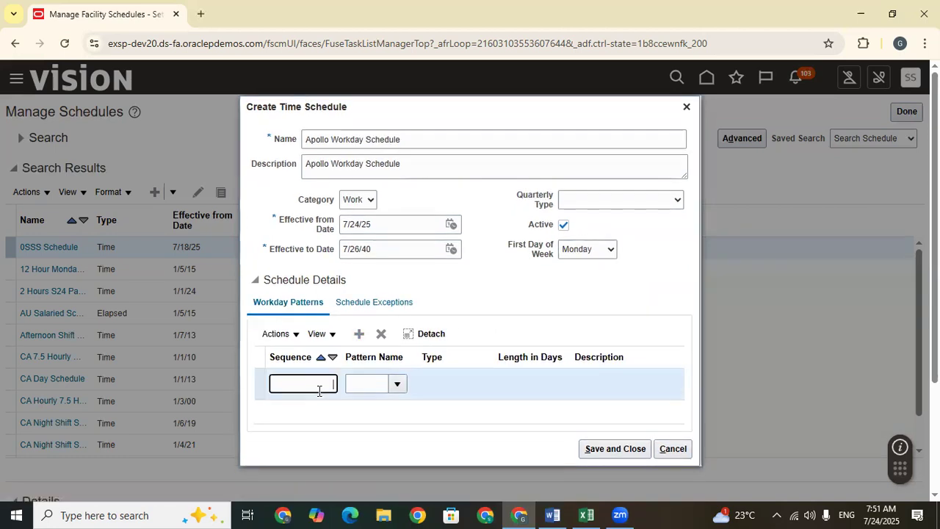
text(1)
click(360, 401)
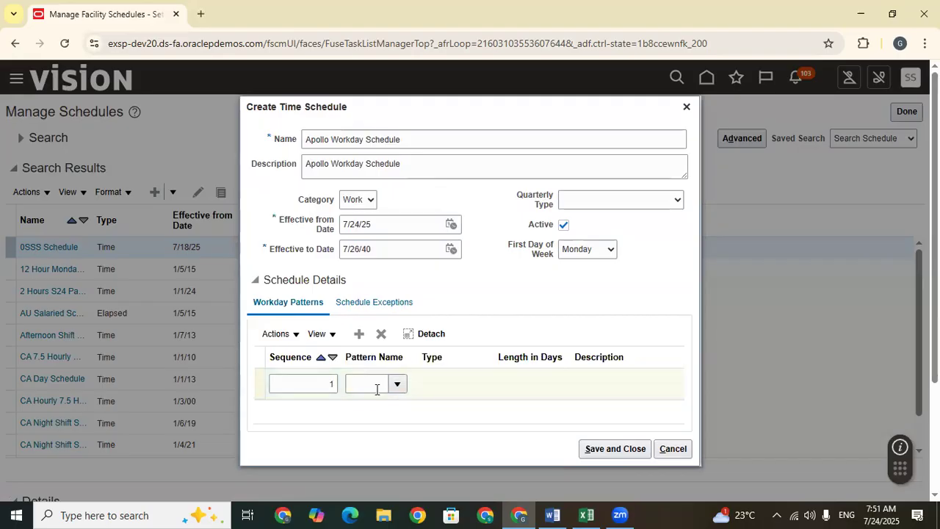
Step: Check the pattern name in the Excel training sheet, and assign Apollo Workday Pattern to the line in Oracle Fusion by searching for "Apo"
click(398, 385)
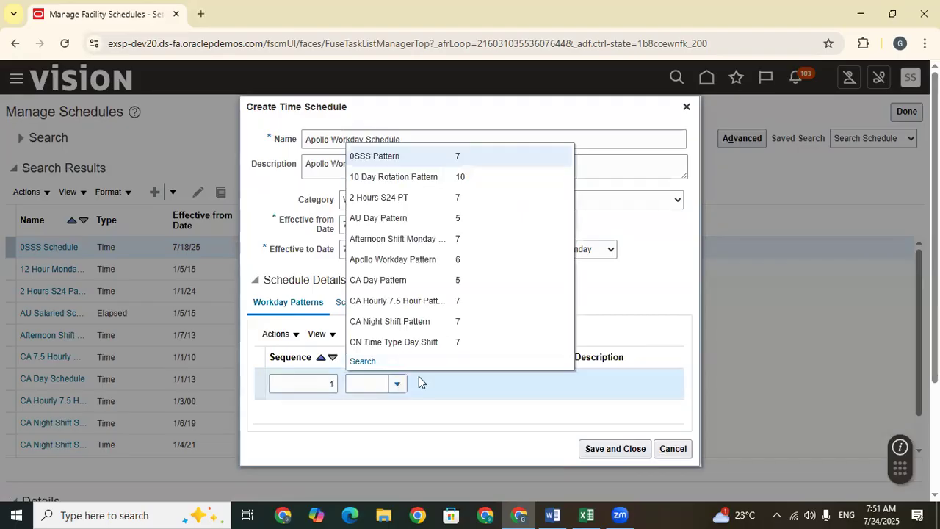
click(586, 515)
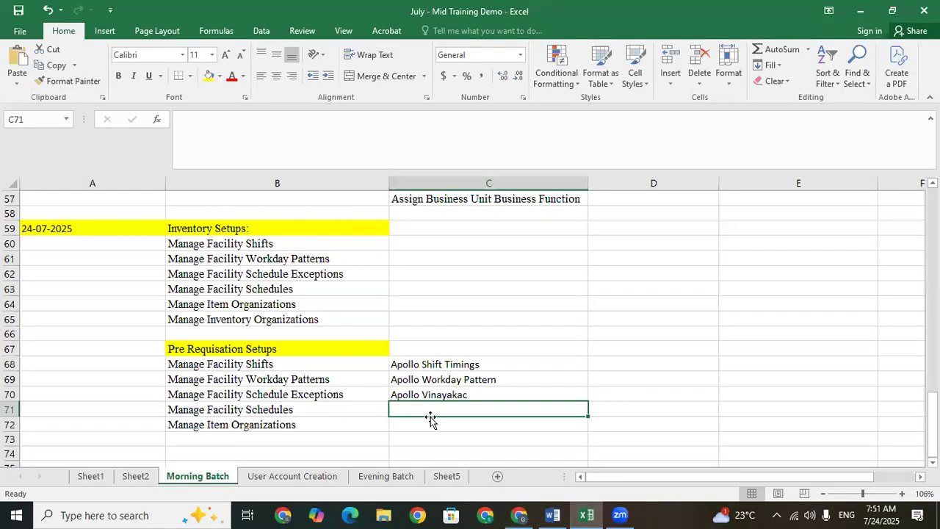
click(304, 389)
click(447, 380)
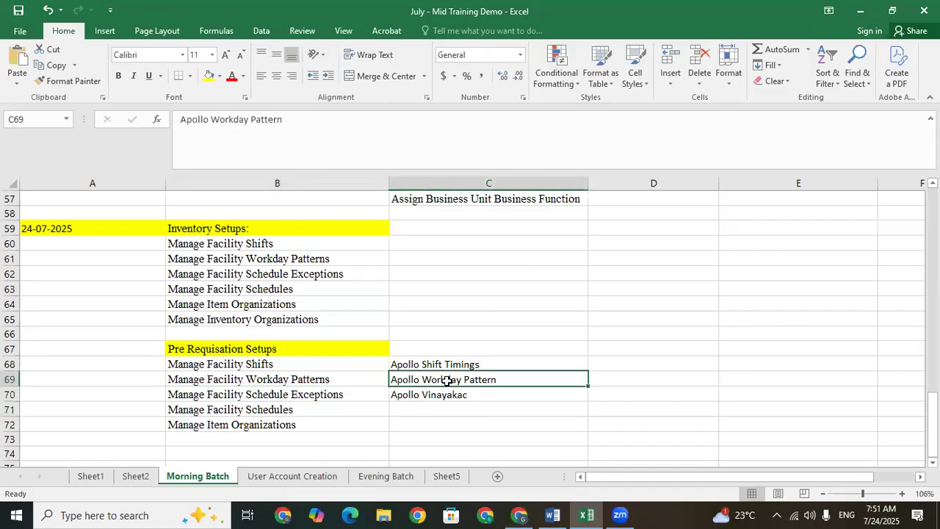
click(518, 515)
click(364, 361)
text(Apo)
key(Return)
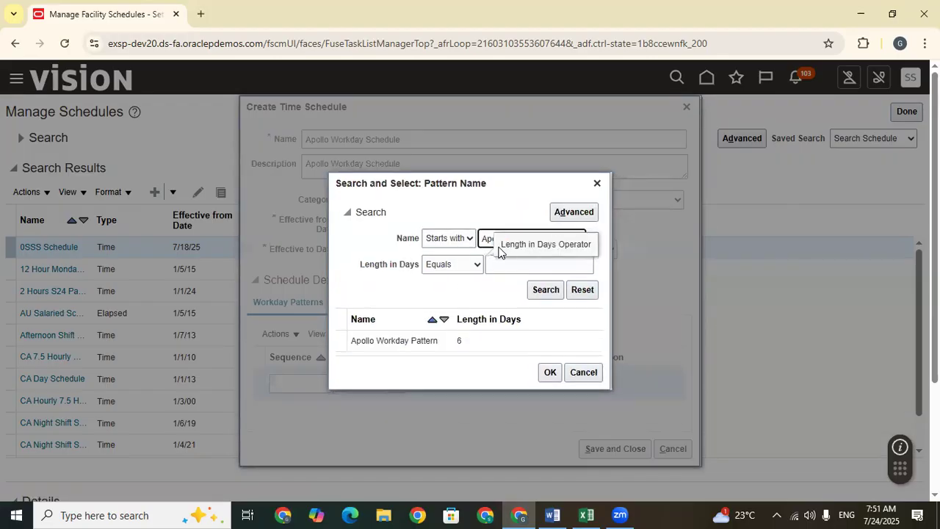
click(470, 340)
click(550, 372)
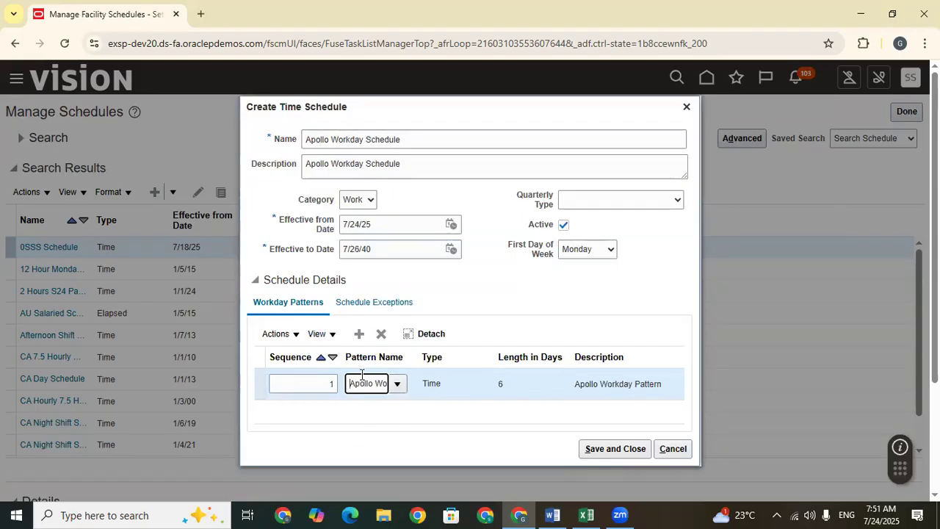
drag(350, 382, 423, 385)
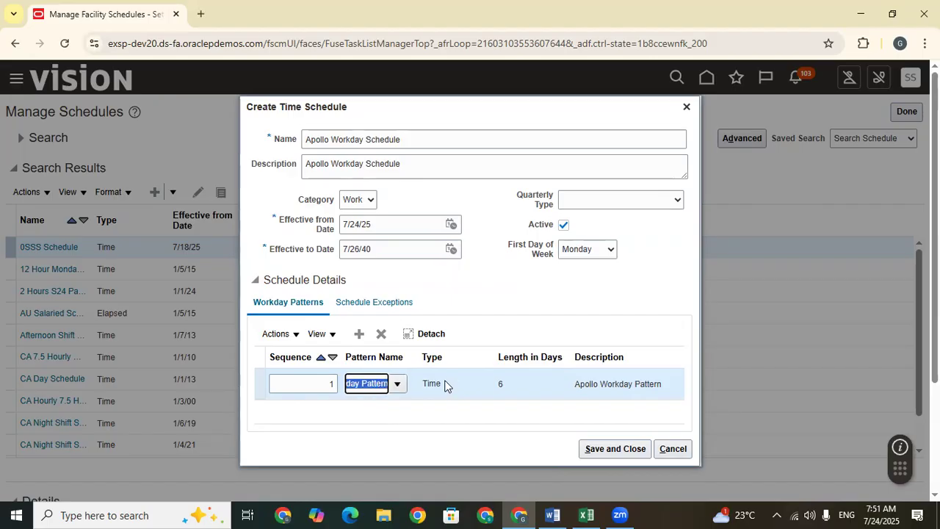
Step: Add a schedule exception line to the schedule and assign Apollo Vinayakachavithi by searching for "Apol"
click(373, 306)
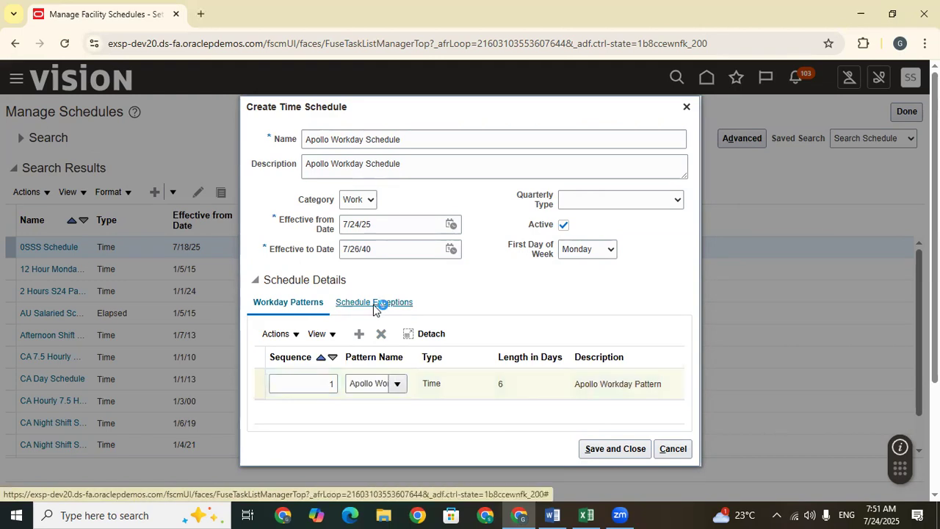
click(359, 337)
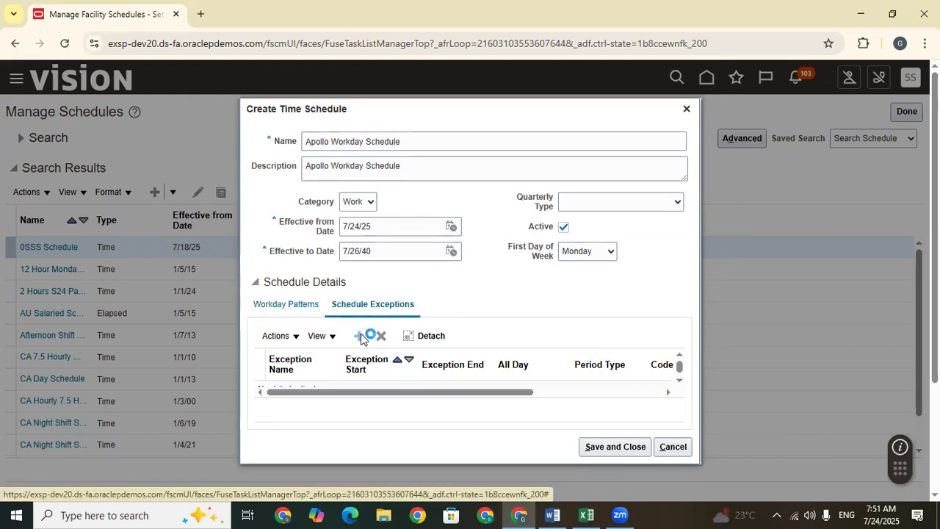
click(320, 385)
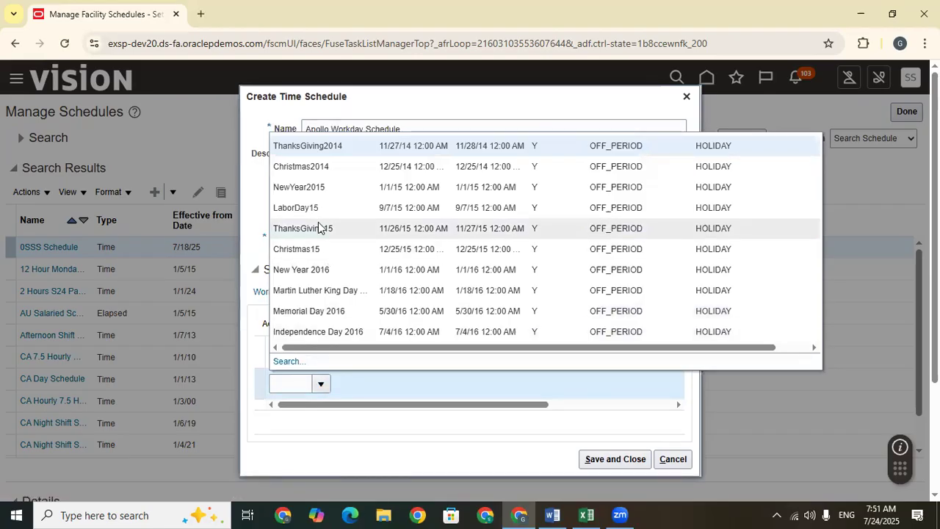
click(288, 361)
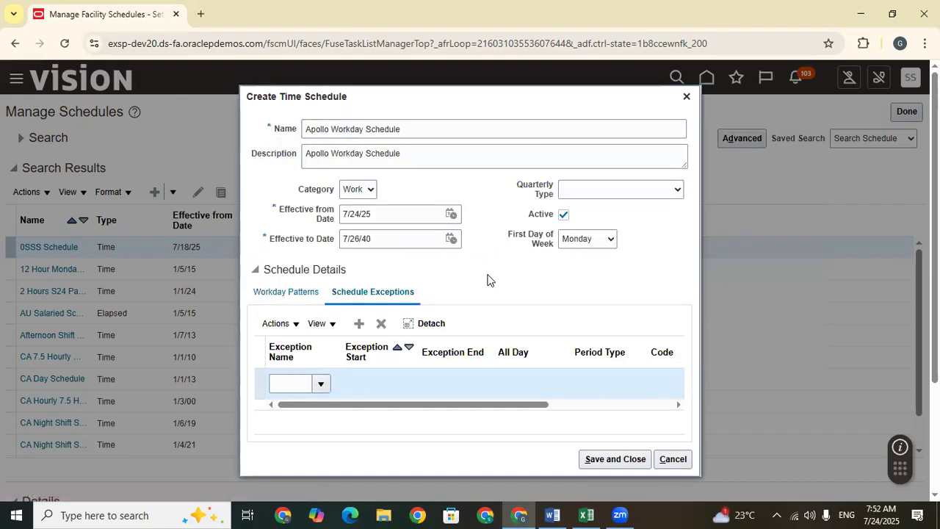
click(336, 256)
text(Apol)
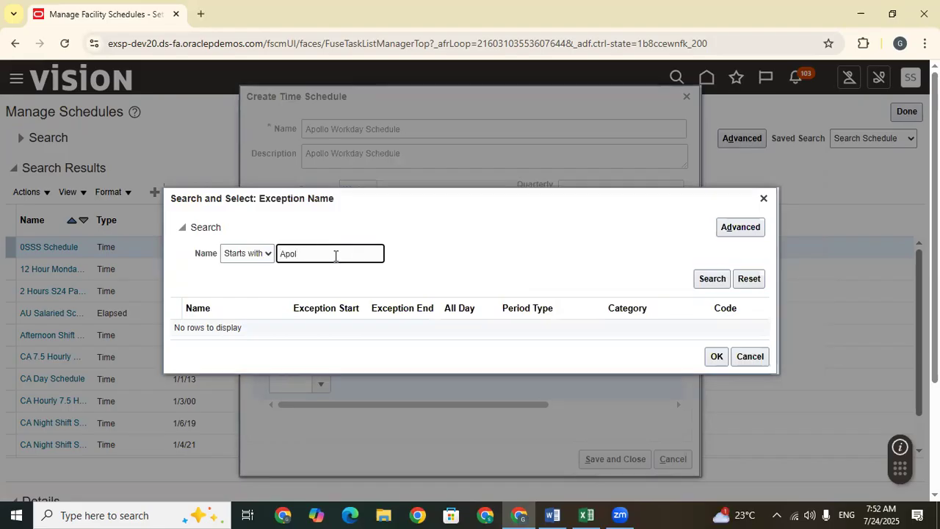
key(Return)
click(303, 331)
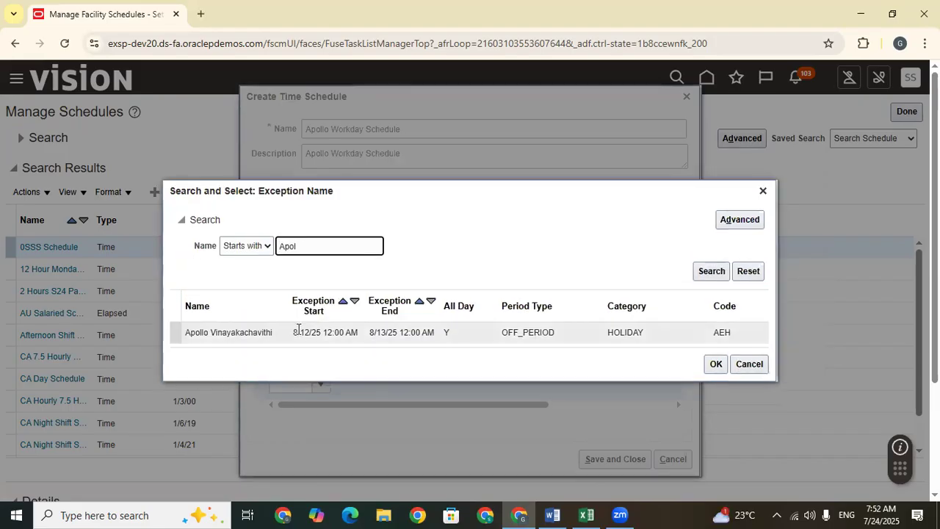
click(712, 364)
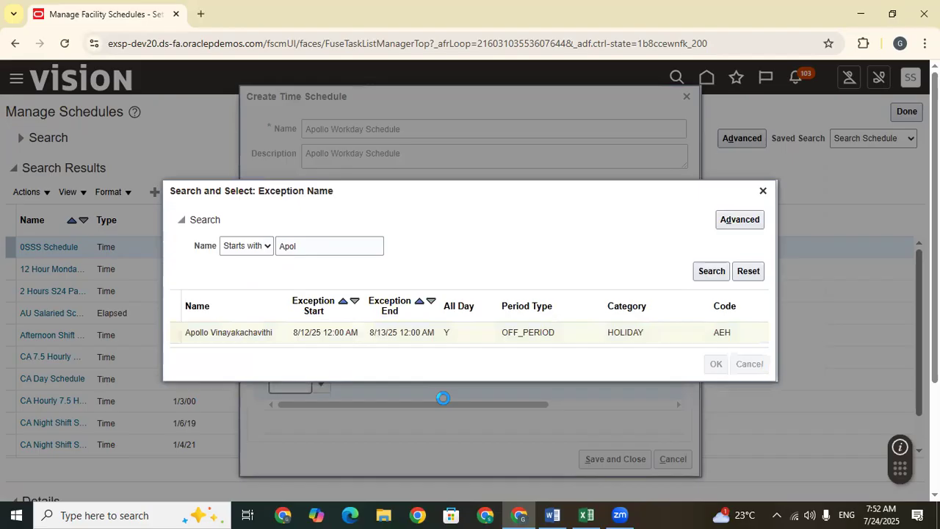
drag(442, 409, 313, 424)
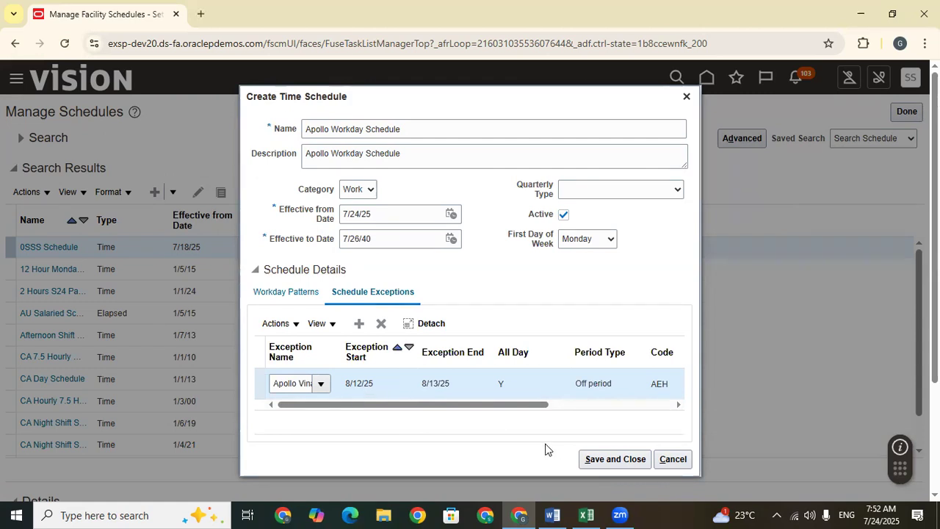
Step: Copy the schedule's name, save and close the schedule, and record the name in cell C71 of the Excel training sheet
drag(420, 130, 235, 143)
key(ctrl+c)
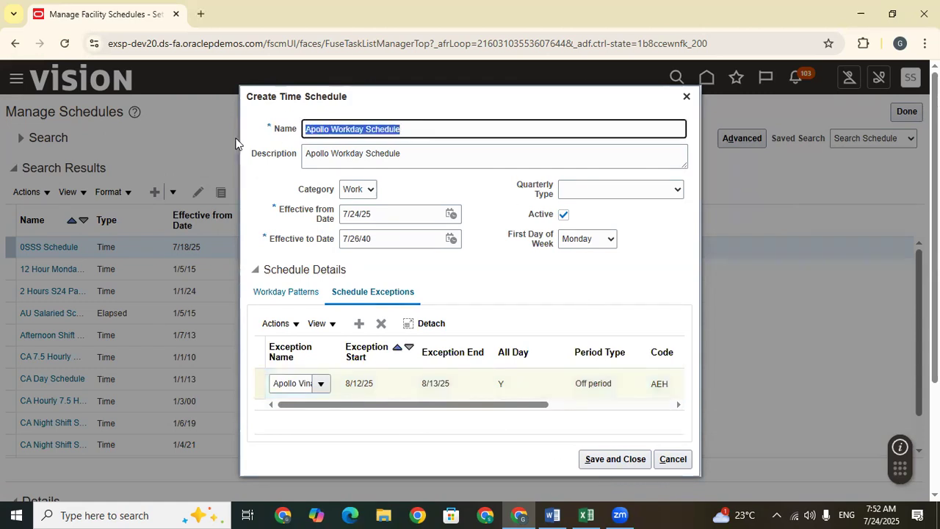
click(622, 459)
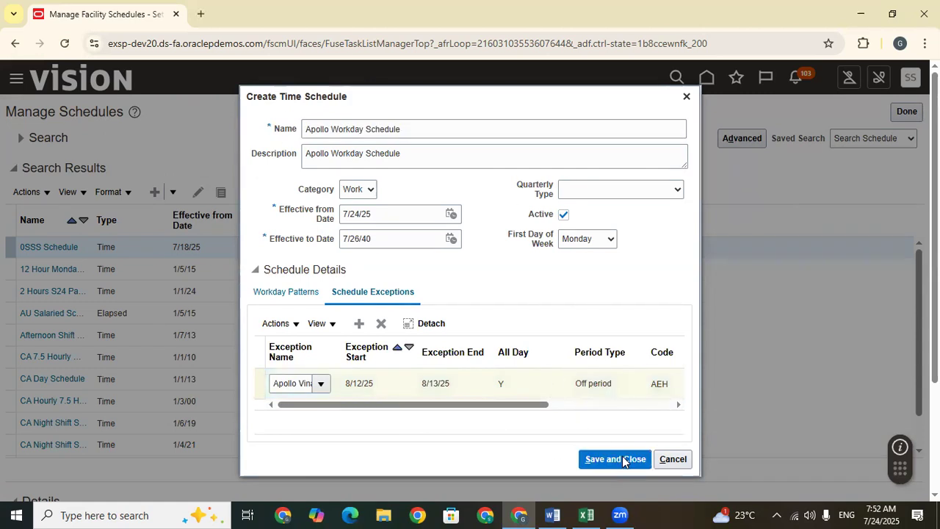
click(592, 513)
click(423, 409)
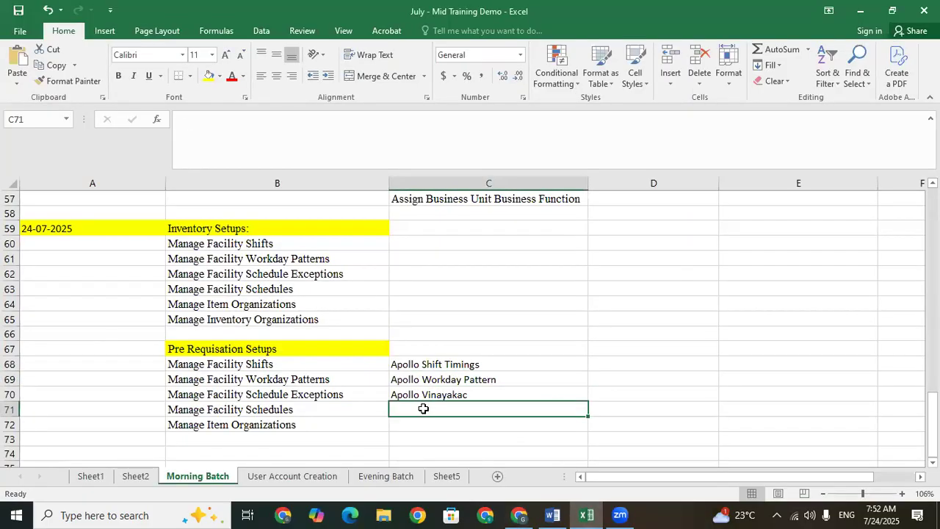
key(ctrl+v)
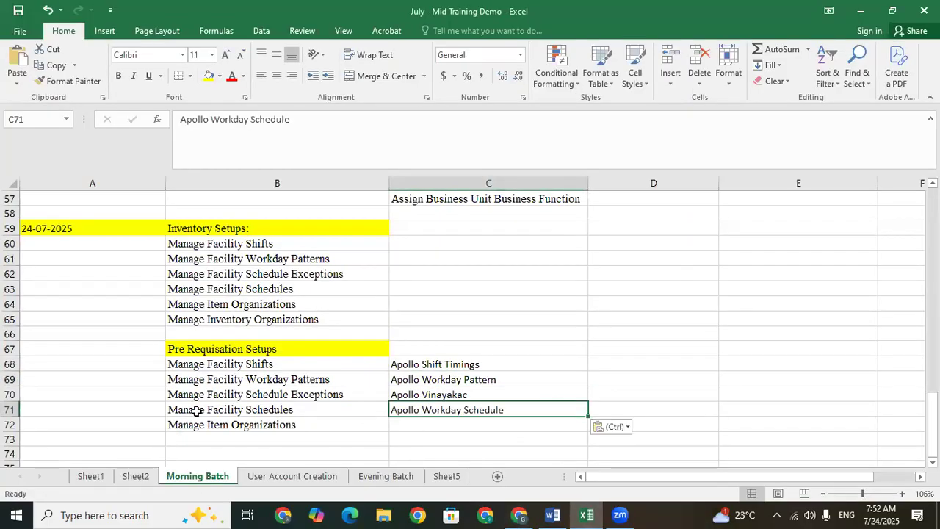
Step: Review the Manage Item Organizations and Manage Inventory Organizations entries in the sheet's setup lists
click(235, 426)
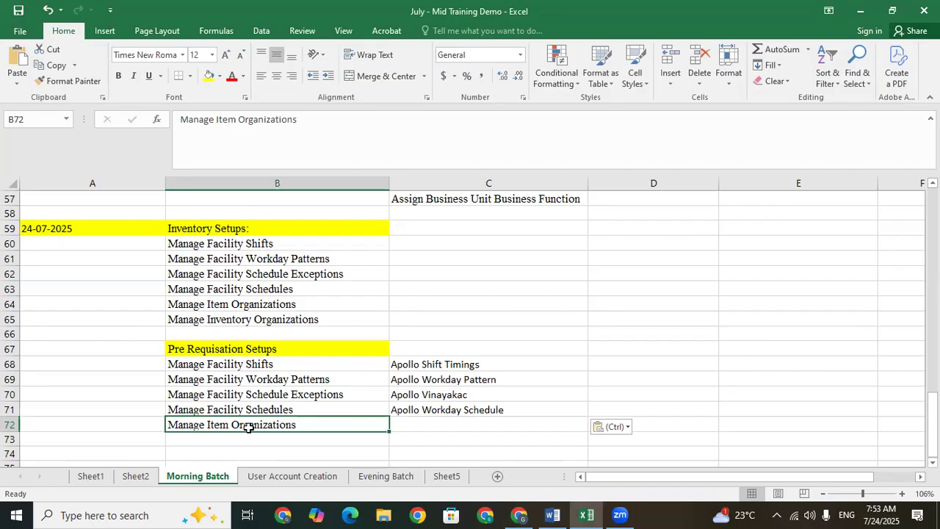
click(411, 426)
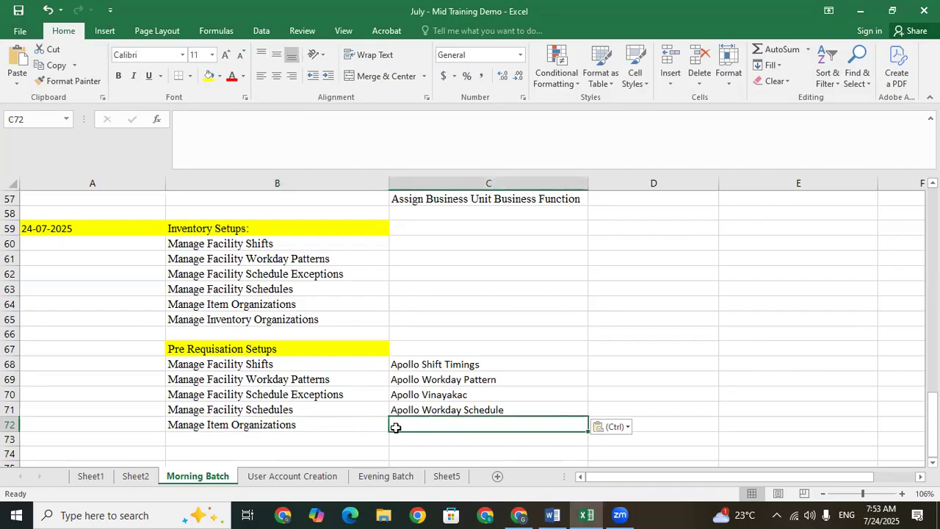
click(286, 427)
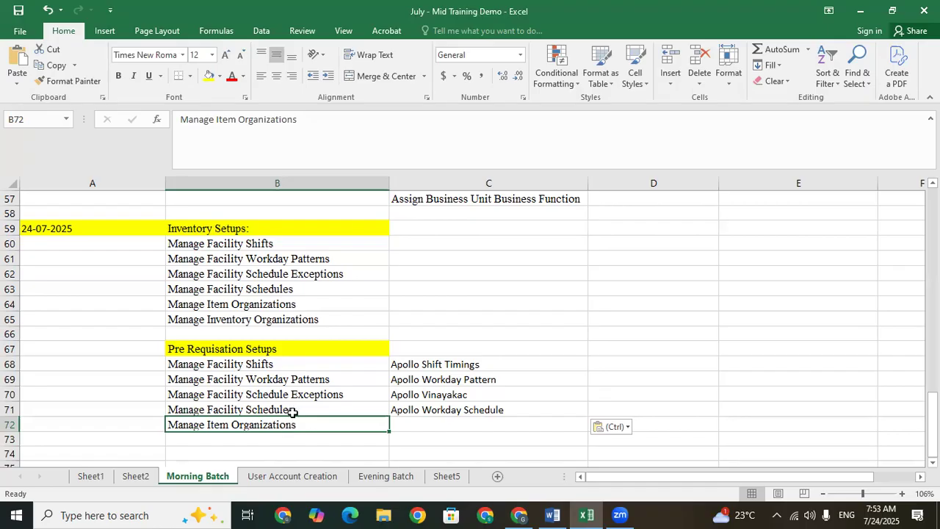
click(248, 304)
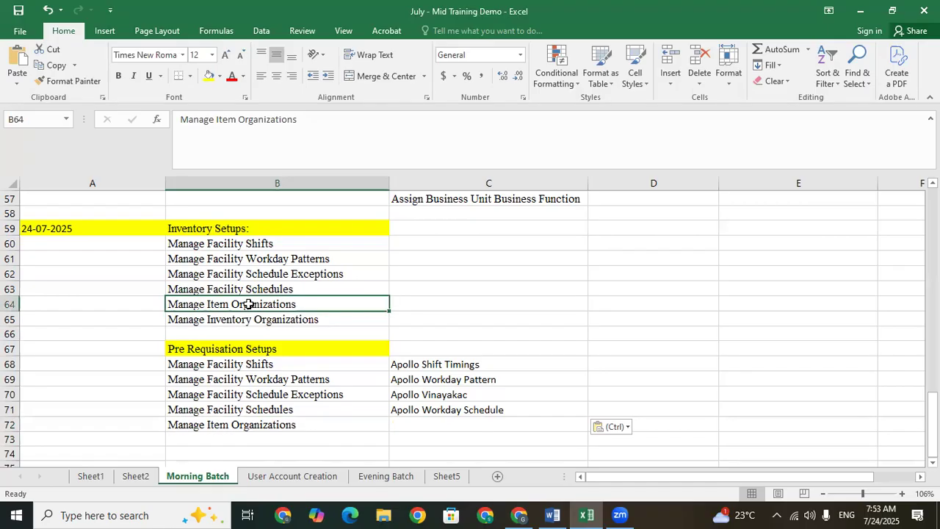
click(292, 324)
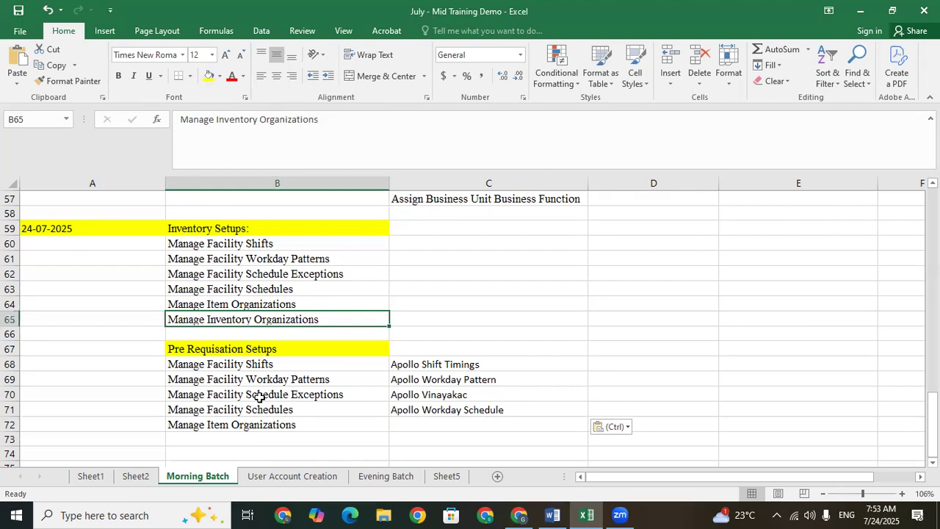
click(253, 422)
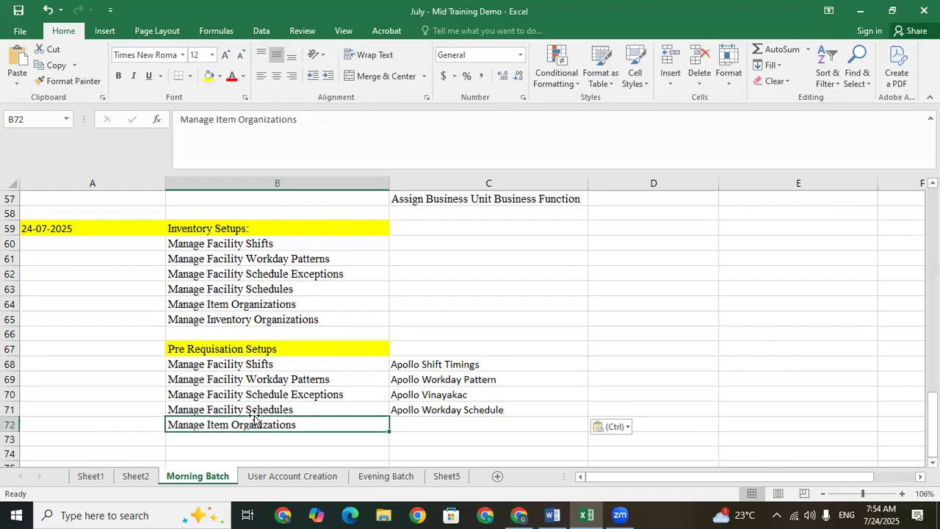
click(416, 423)
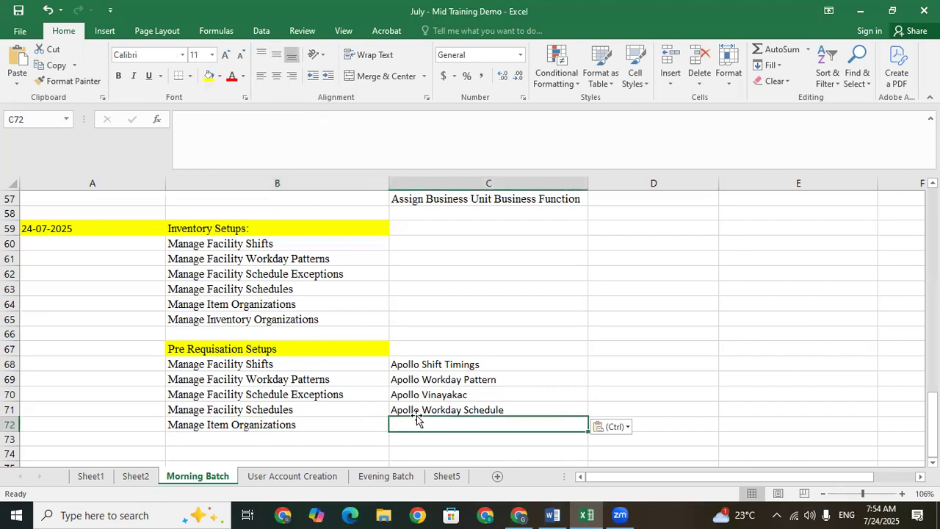
Step: Return to Oracle Fusion, accept generating a partial first period for the schedule, and finish the Manage Schedules task
click(519, 514)
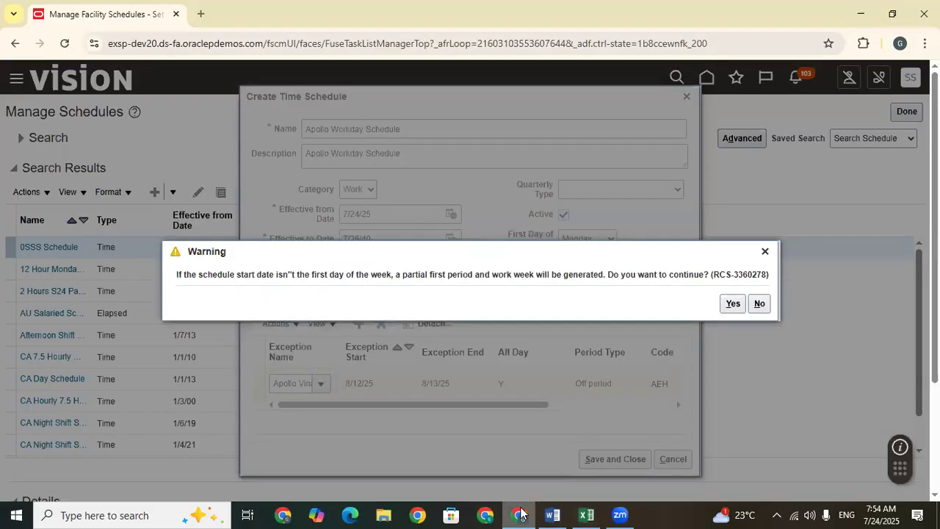
click(733, 301)
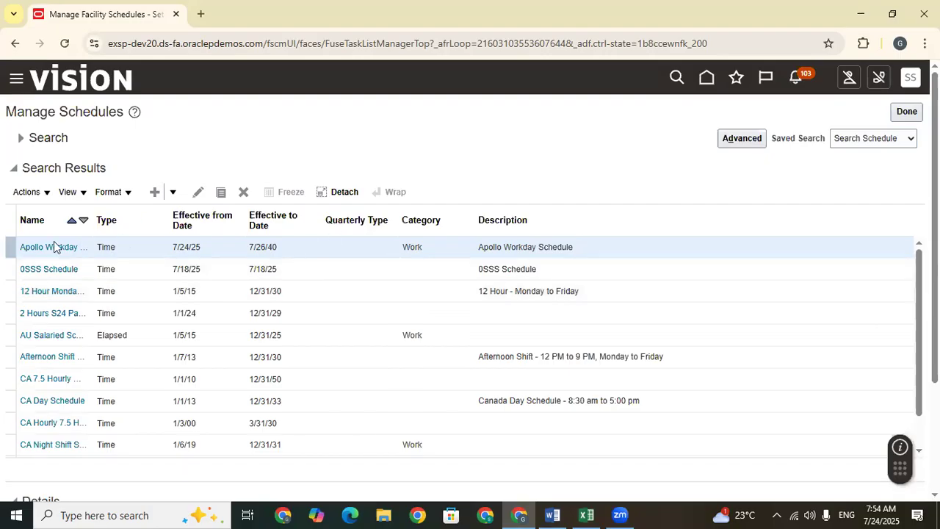
click(906, 112)
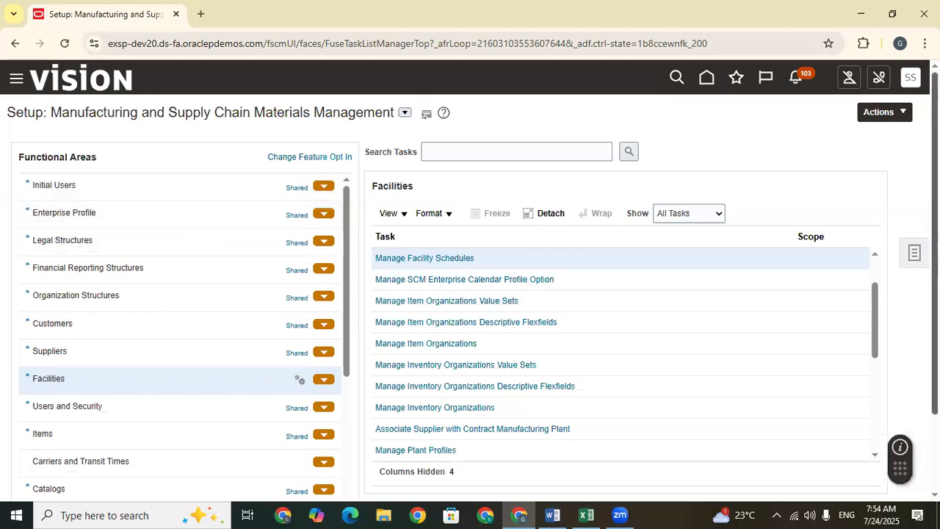
Step: Open the Manage Item Organizations task from the Facilities functional area and start creating a new item organization
drag(934, 137, 934, 153)
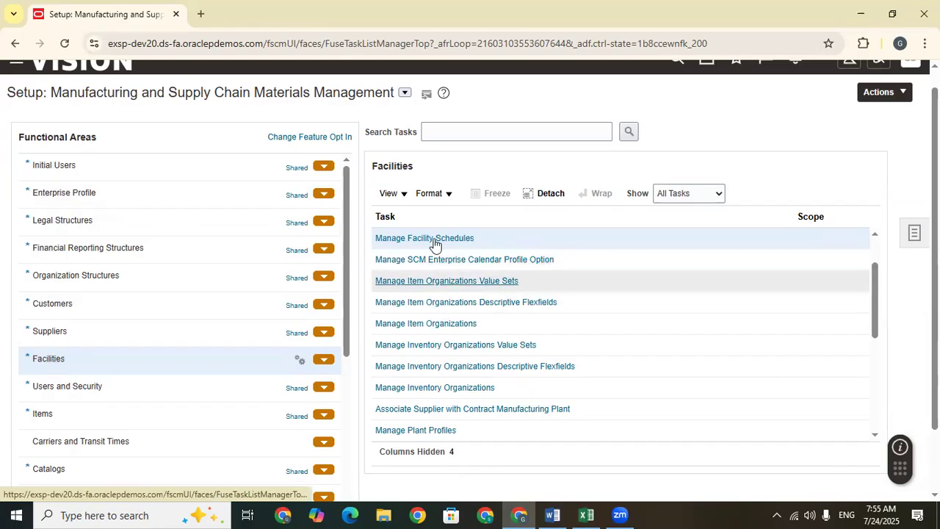
click(407, 325)
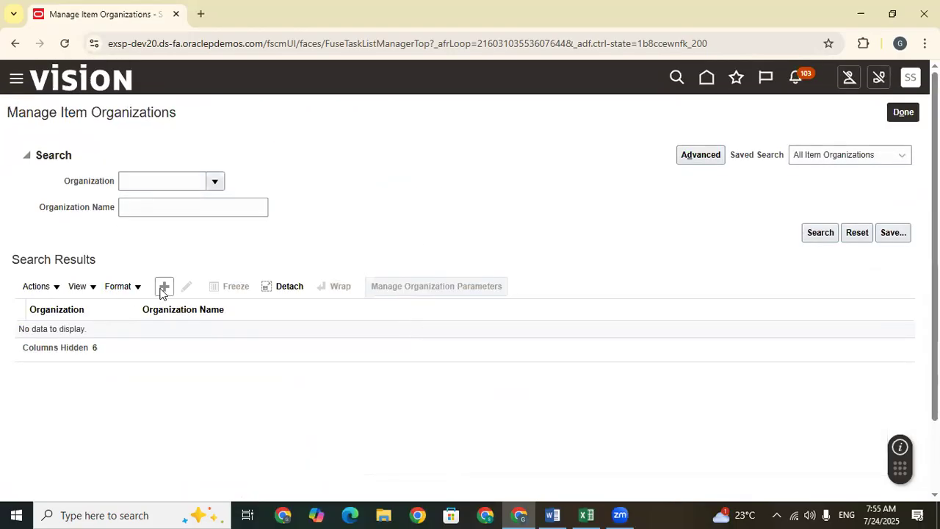
click(164, 286)
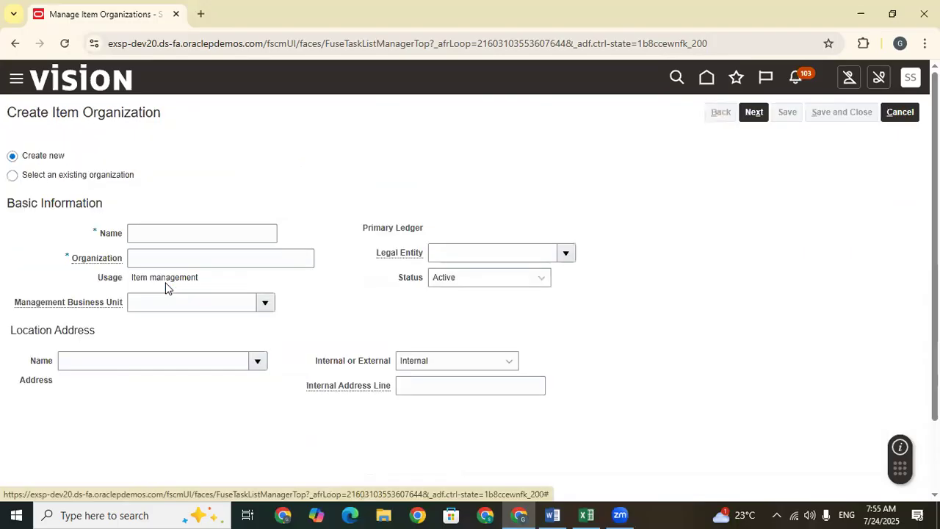
Step: Name the new item organization Apollo IMO
click(162, 225)
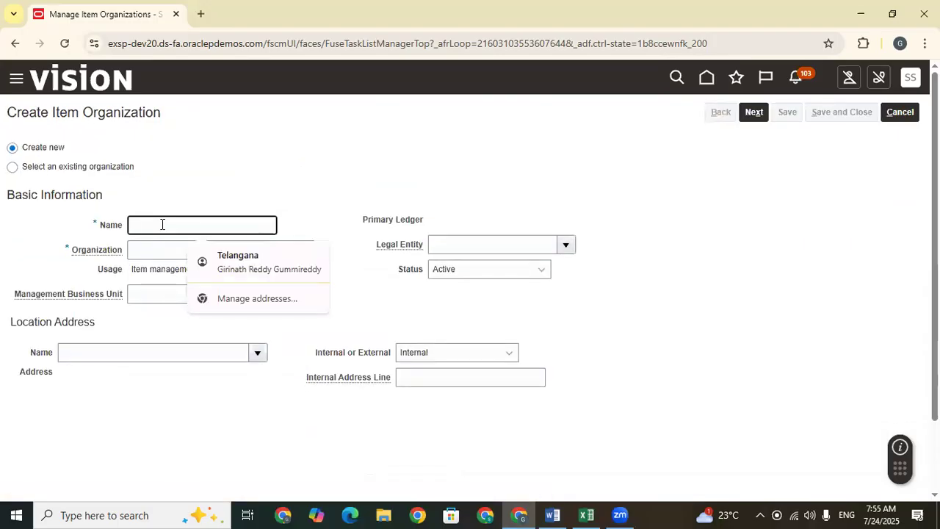
text(Ap)
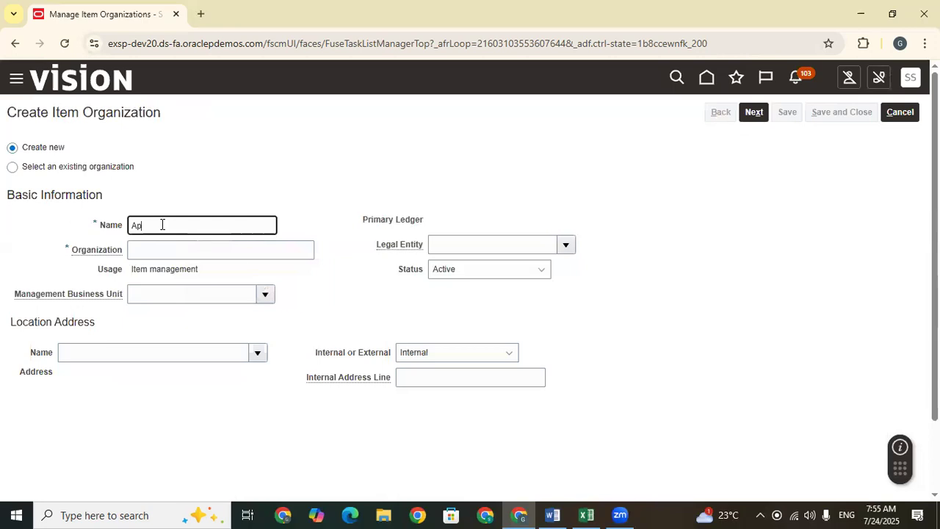
text(ollo IIIA)
key(BackSpace)
text(O)
Step: Copy the item organization's name and record it in cell C72 of the Excel training sheet
drag(177, 228, 121, 227)
key(ctrl+c)
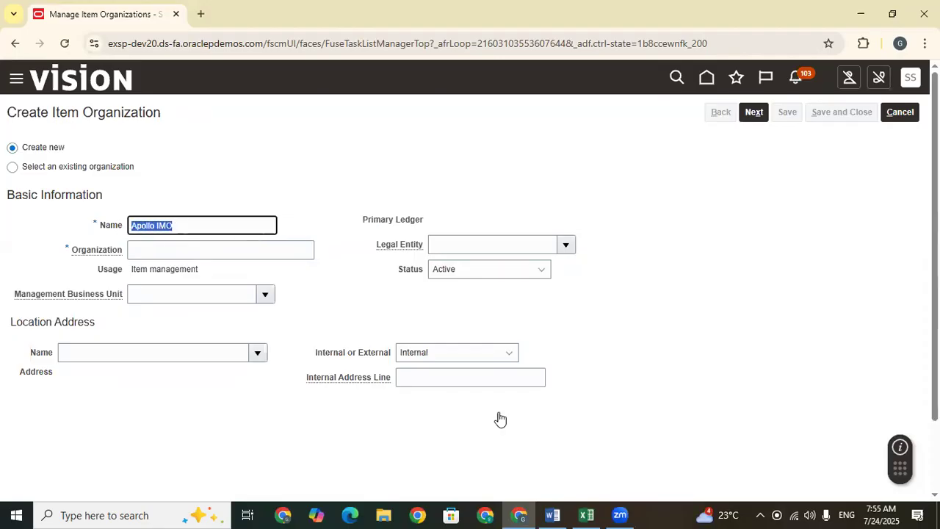
click(586, 515)
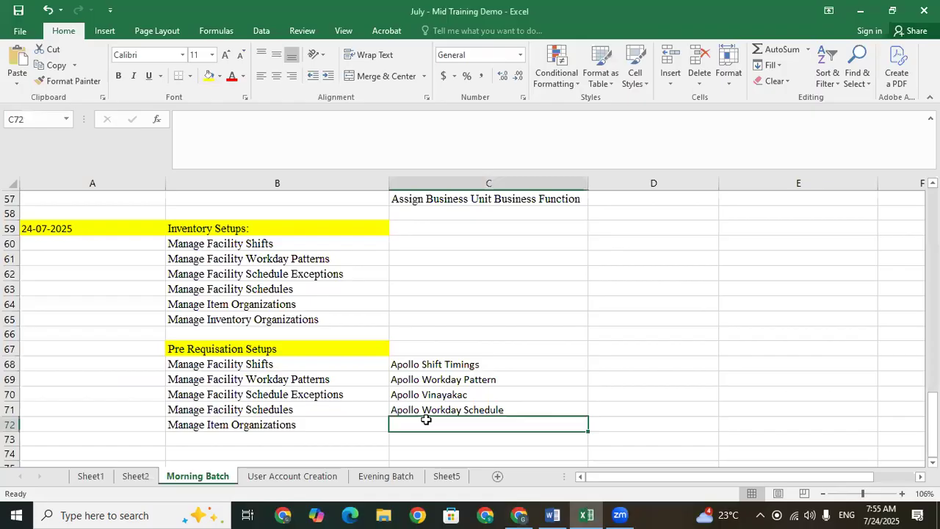
key(ctrl+v)
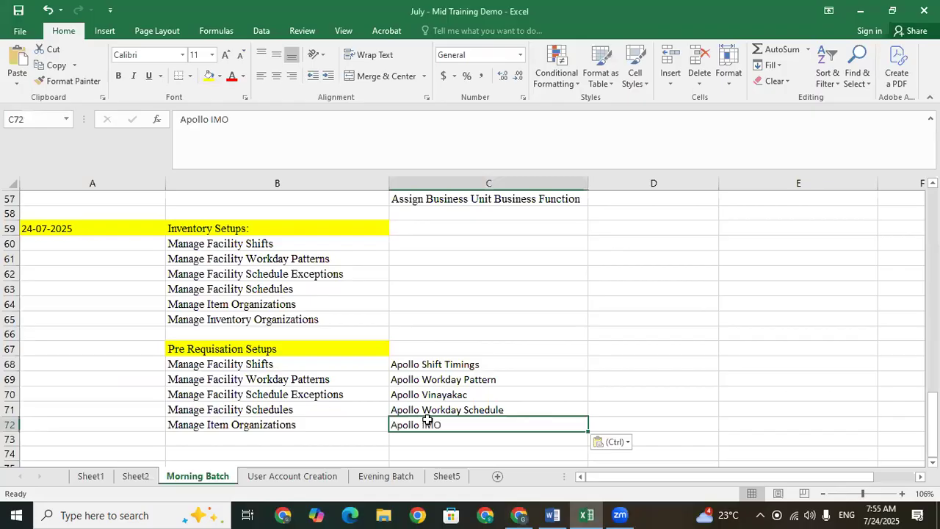
click(862, 10)
Step: Back in Oracle Fusion, set the item organization's Organization value to APOLLO_IMO
click(159, 249)
key(ctrl+v)
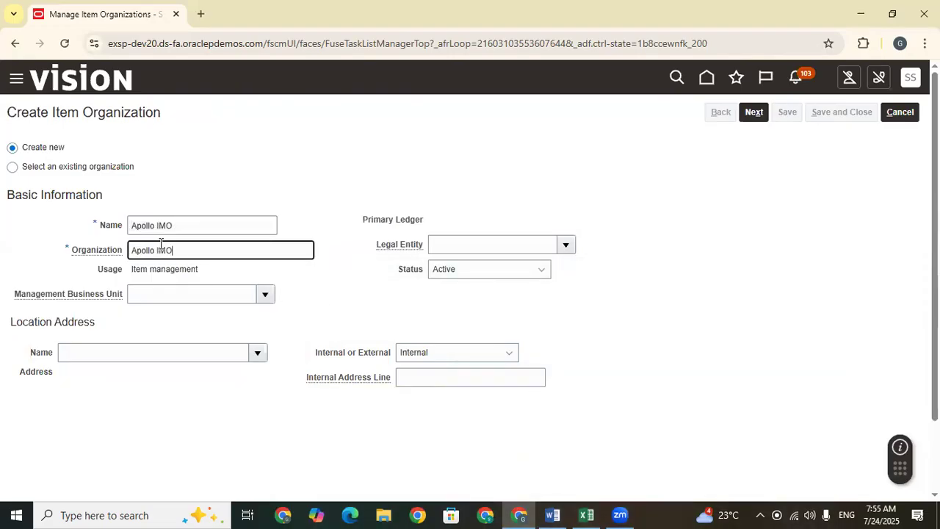
drag(155, 251, 116, 248)
key(BackSpace)
key(Caps_Lock)
text(APOLLO_)
click(267, 197)
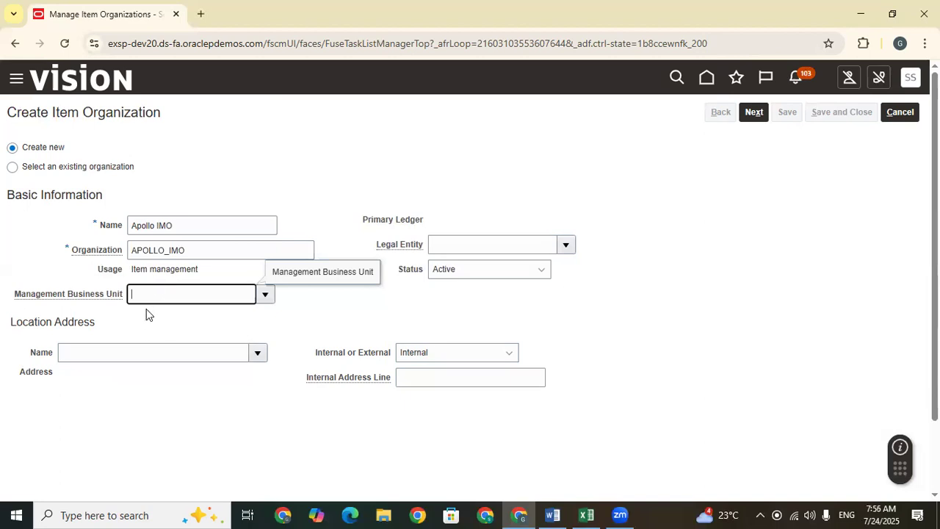
Step: Search the location details for names starting with Apo and assign Apollo House as the location address
click(93, 356)
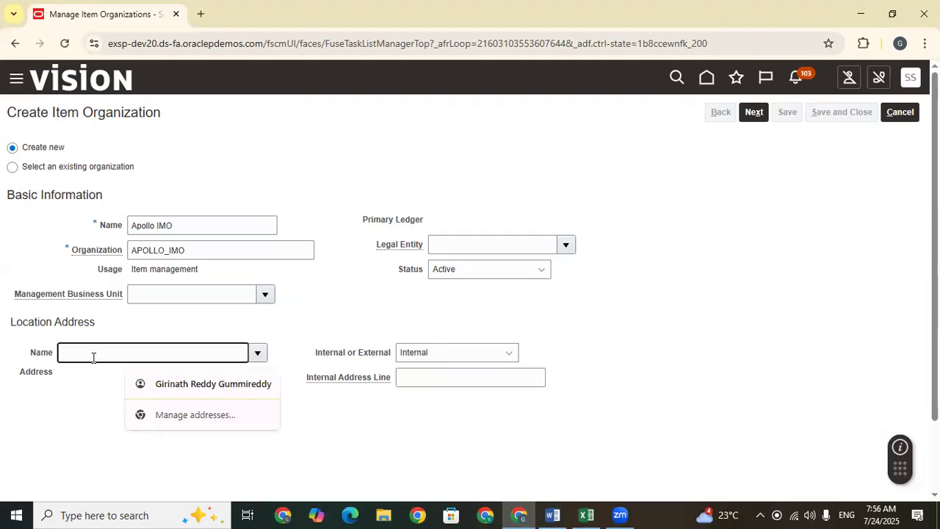
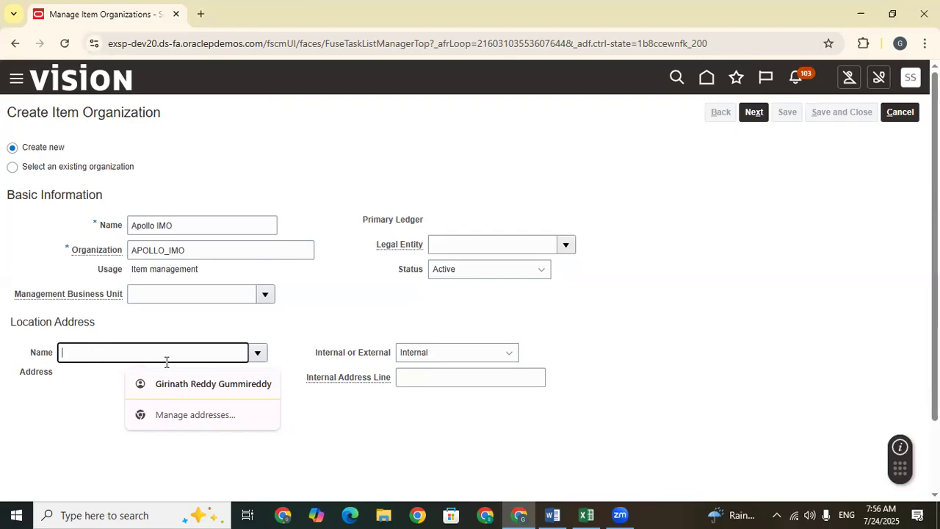
click(317, 307)
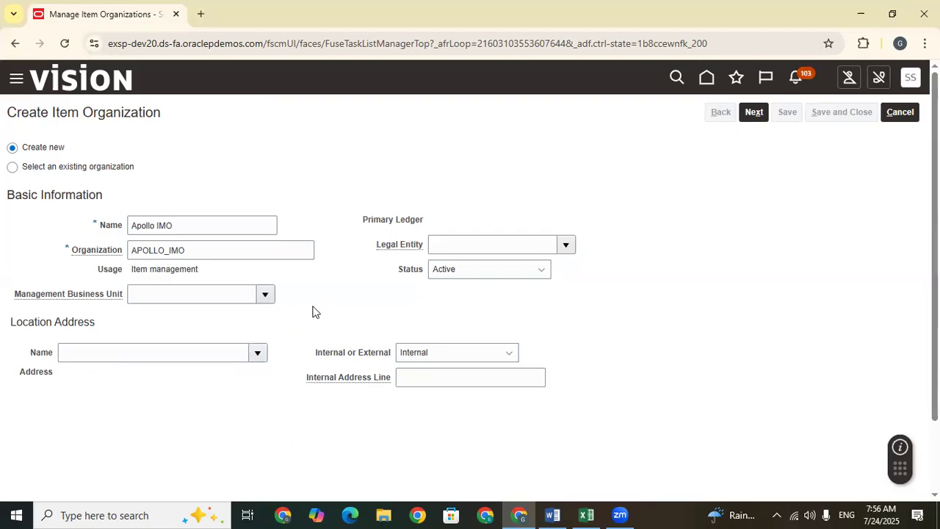
click(258, 354)
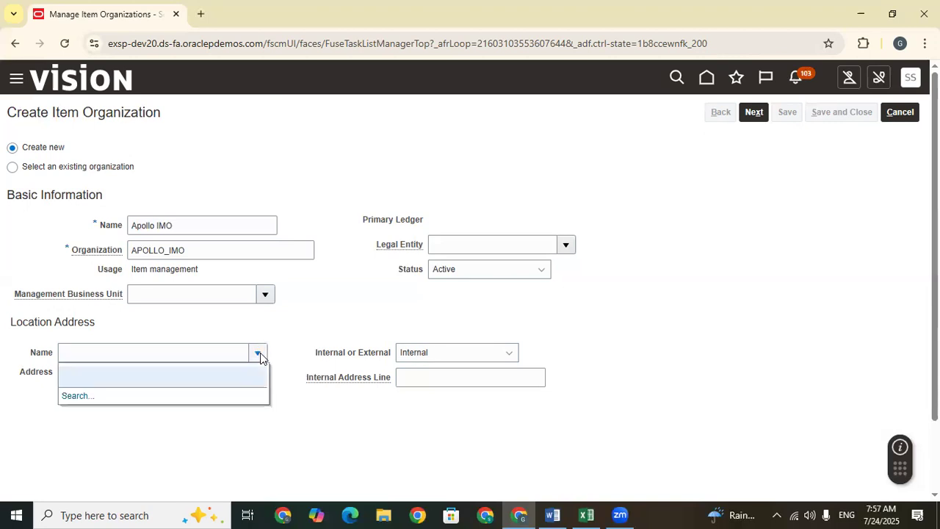
click(70, 397)
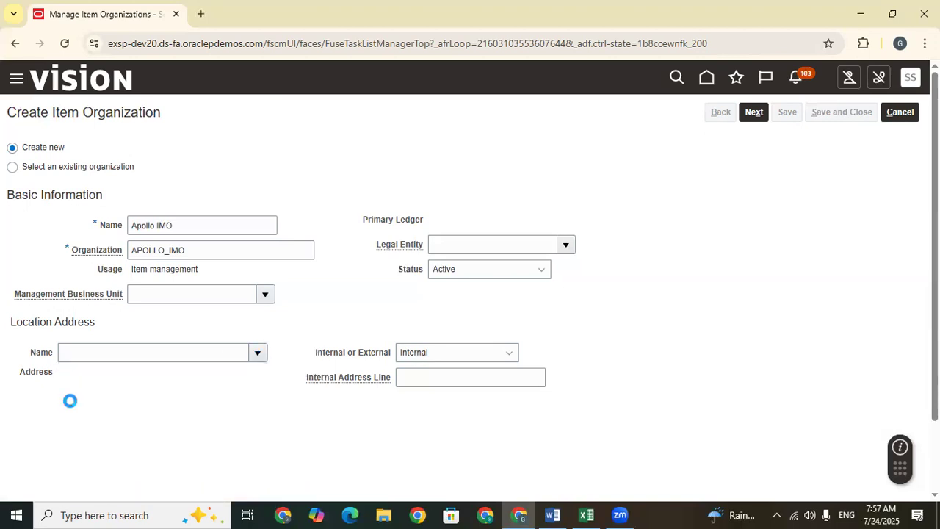
click(461, 247)
text(a)
key(Caps_Lock)
text(A)
key(BackSpace)
key(BackSpace)
text(Apo)
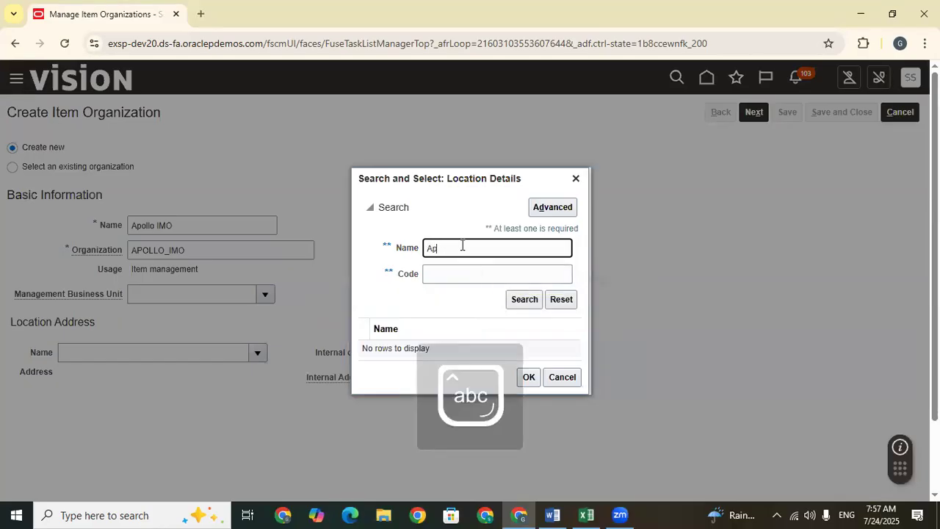
key(Return)
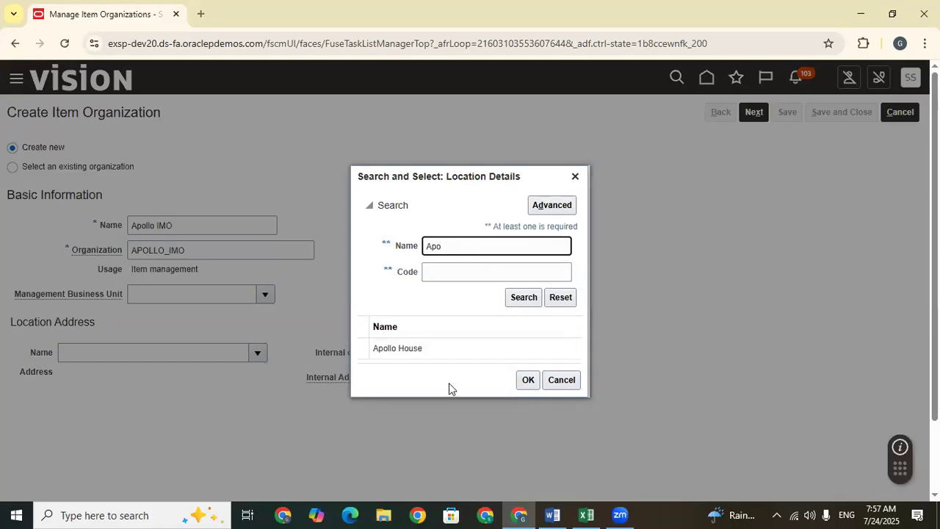
click(453, 349)
click(526, 381)
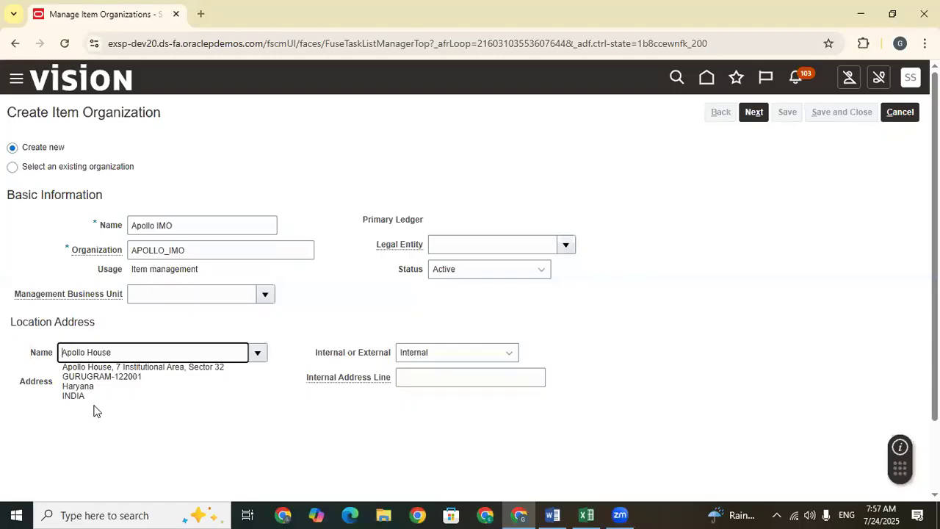
Step: Open the choices for the item organization's Management Business Unit
click(202, 293)
click(266, 295)
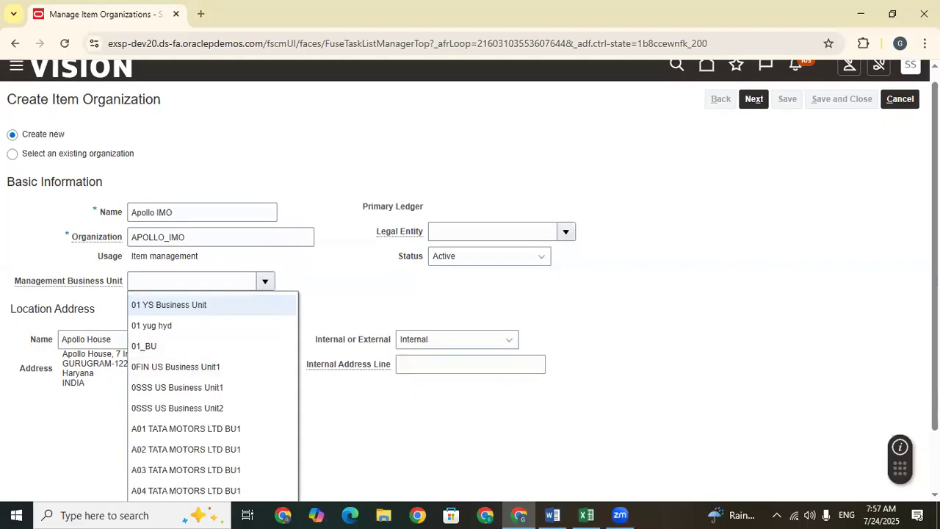
Step: Search the management business units for "Apo" and assign Apollo Hyd BU to the Apollo IMO item organization
scroll(624, 252, down, 1)
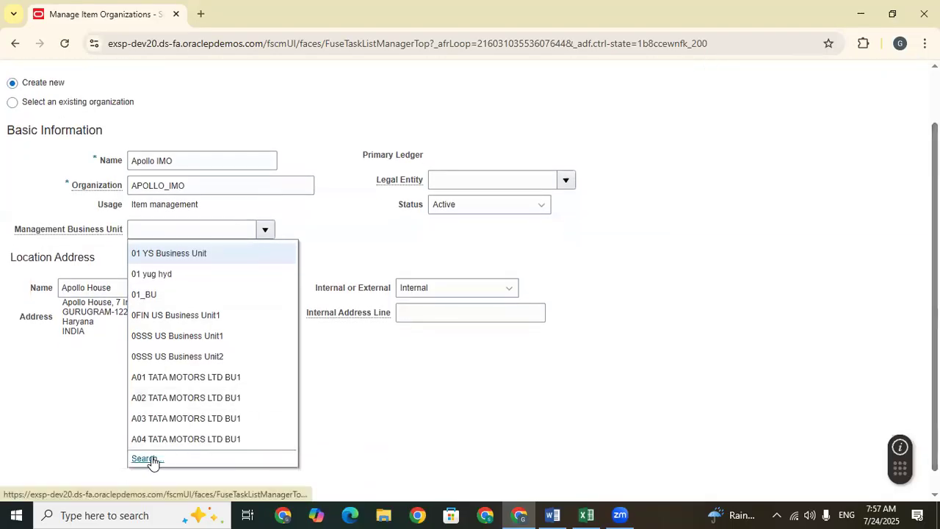
click(146, 460)
click(454, 255)
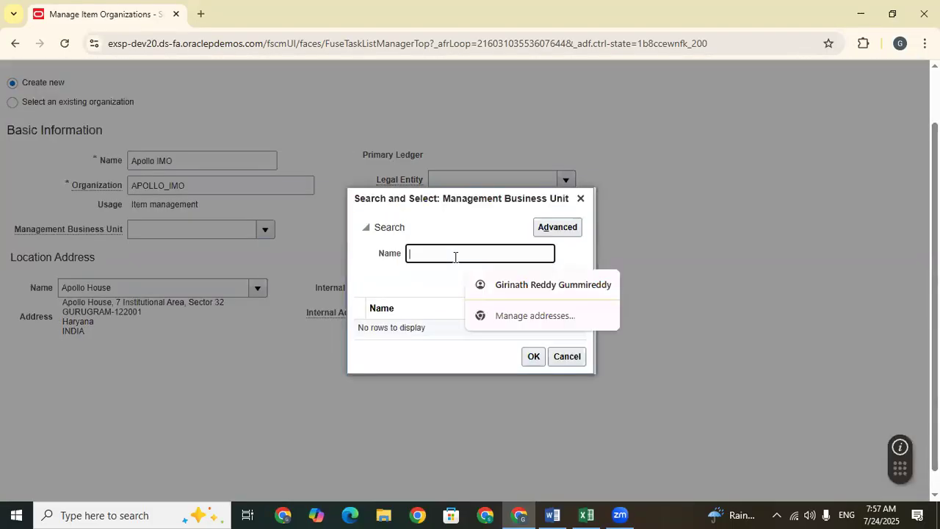
text(Apo)
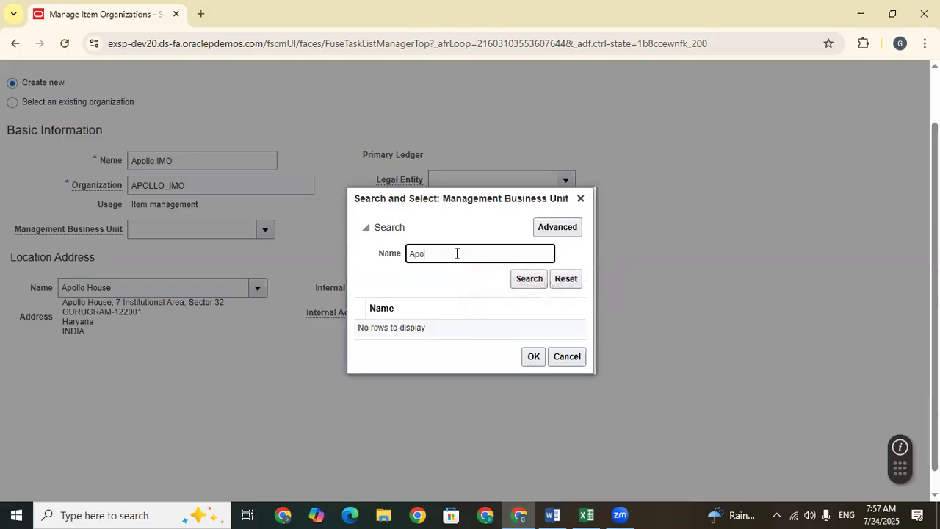
key(Return)
click(419, 329)
click(530, 359)
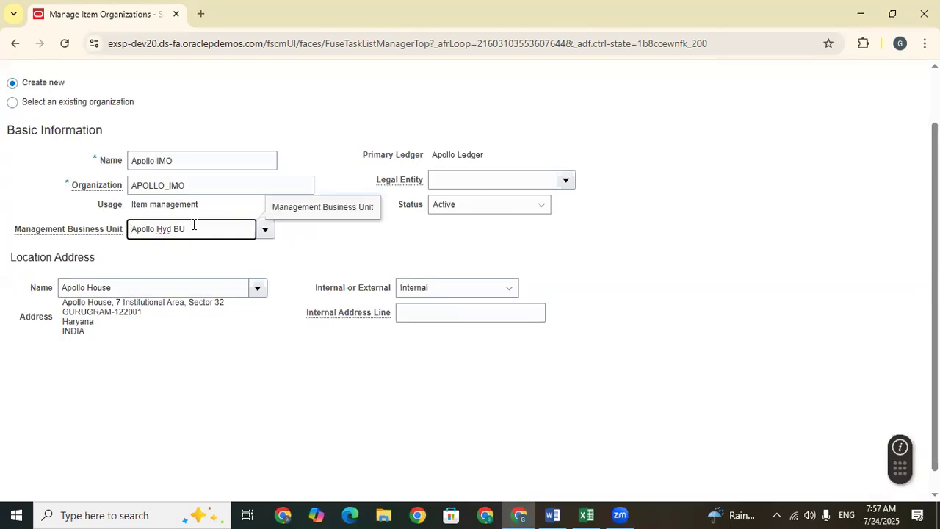
drag(201, 235, 116, 230)
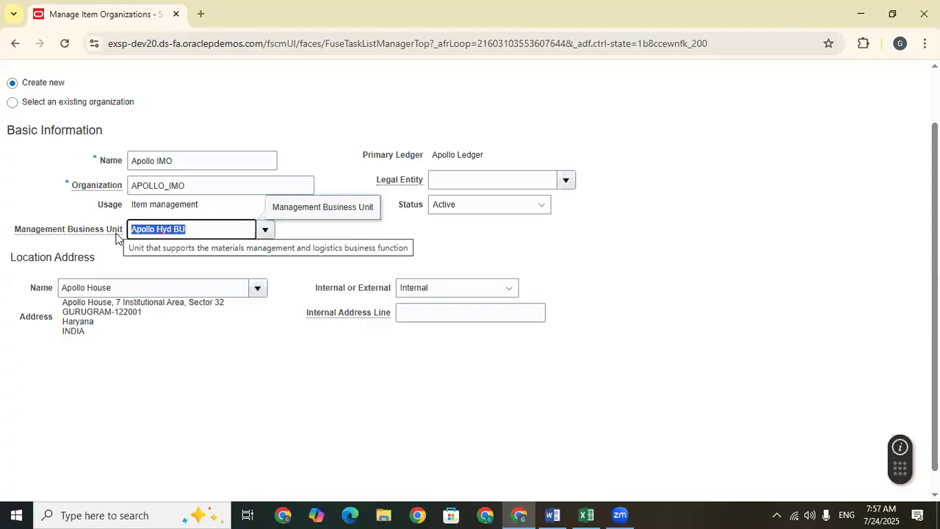
click(202, 230)
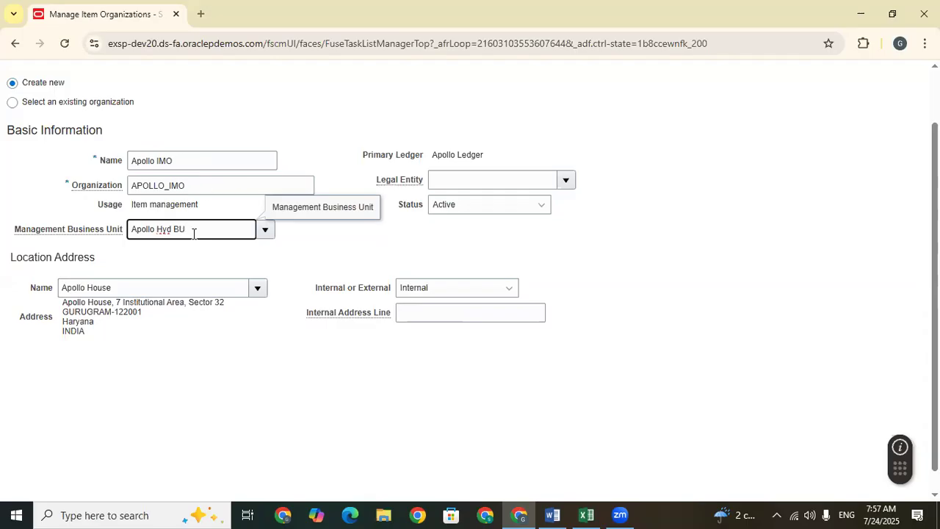
Step: Clear the management business unit of the Apollo IMO item organization
drag(197, 229, 128, 228)
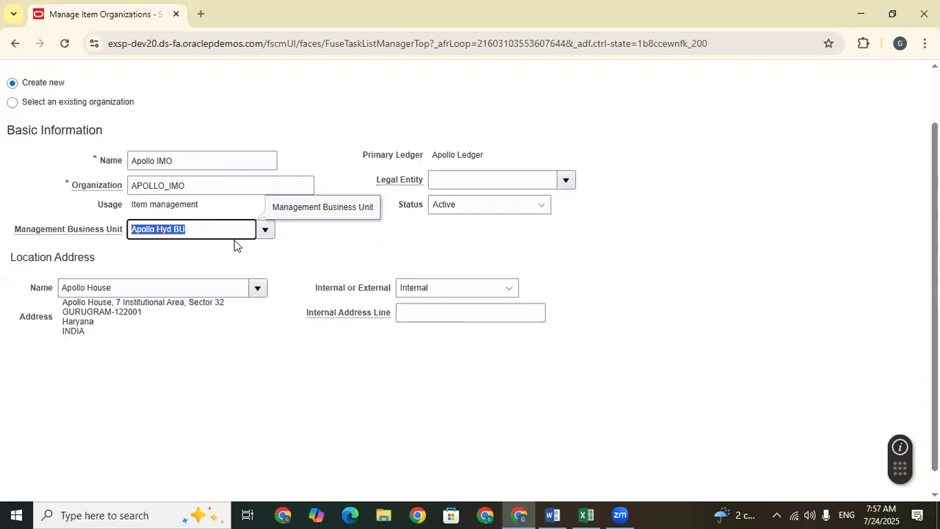
key(BackSpace)
click(323, 272)
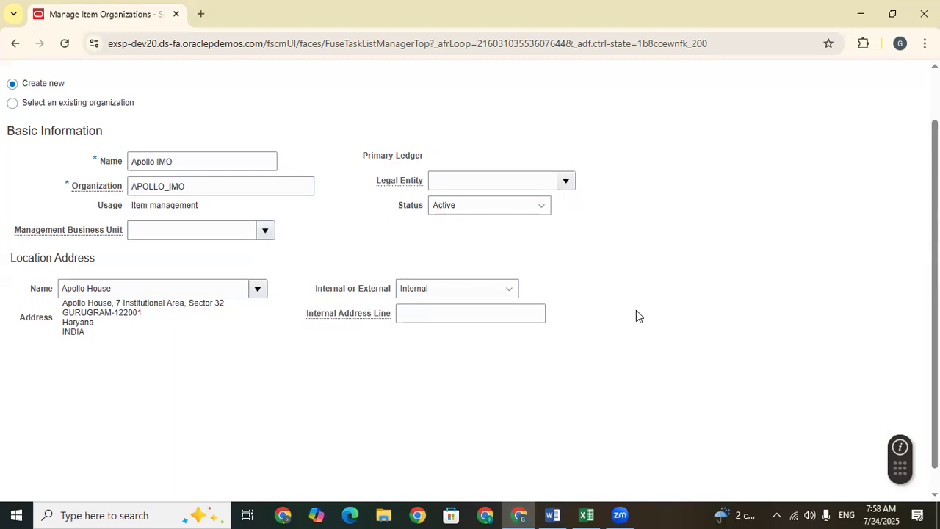
Step: Continue to the item organization parameters and choose Apollo IMO as the item master organization
scroll(636, 312, up, 2)
click(756, 115)
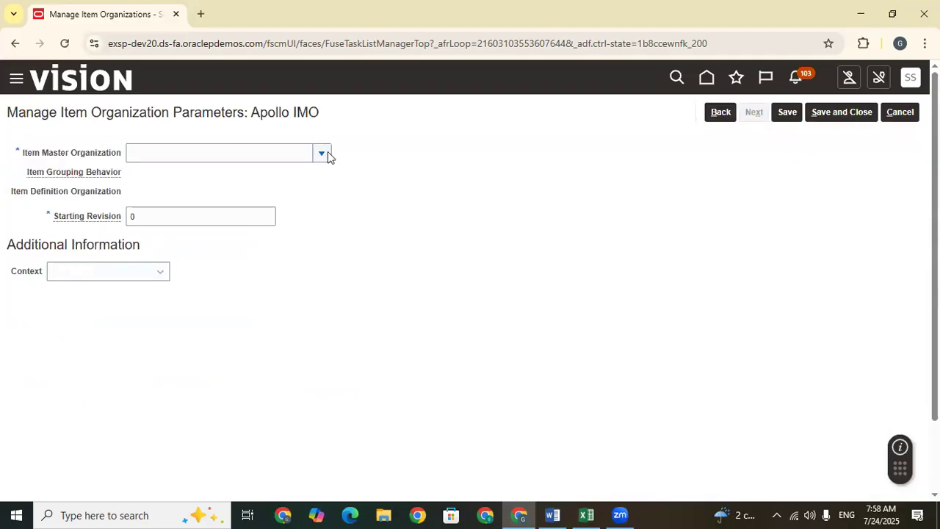
drag(22, 149, 124, 158)
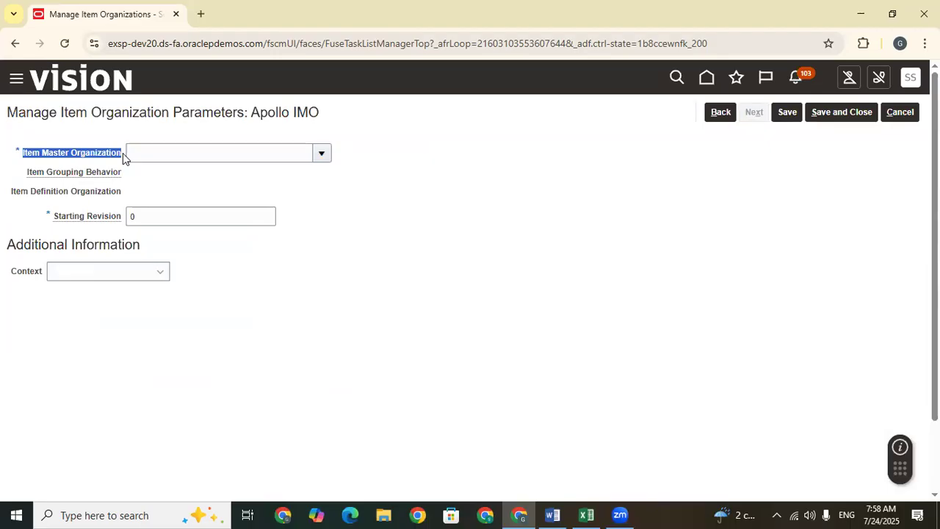
click(320, 155)
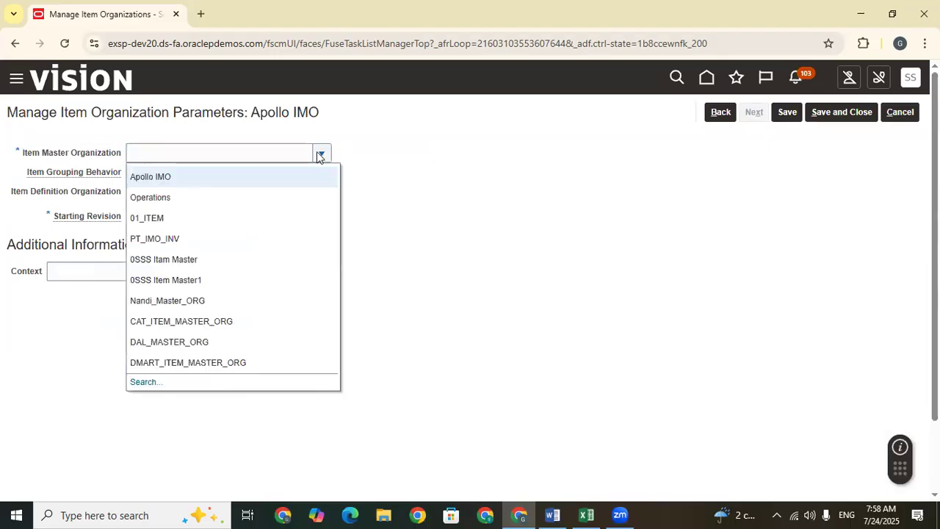
click(176, 178)
Step: Examine the item grouping behavior, starting revision and item master organization parameters of Apollo IMO
drag(220, 173, 127, 174)
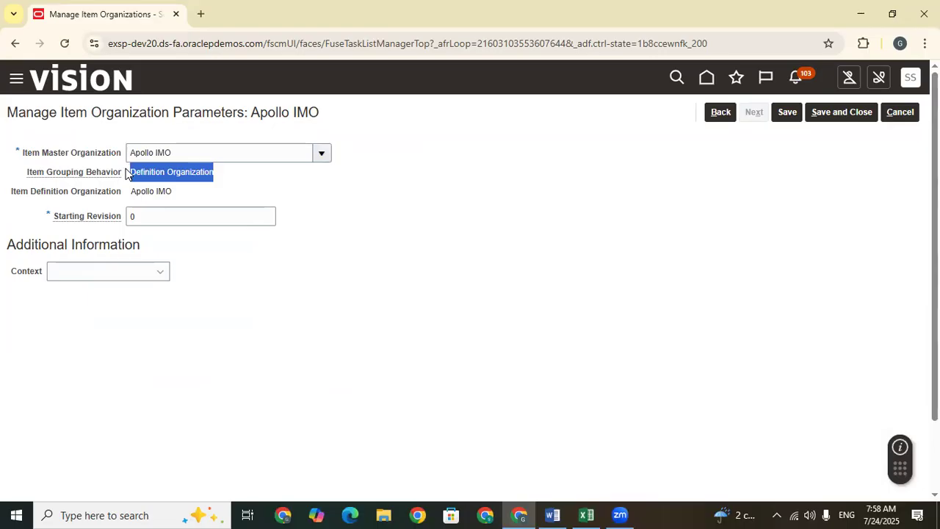
click(337, 208)
drag(212, 172, 163, 172)
click(340, 271)
drag(215, 171, 129, 172)
click(172, 220)
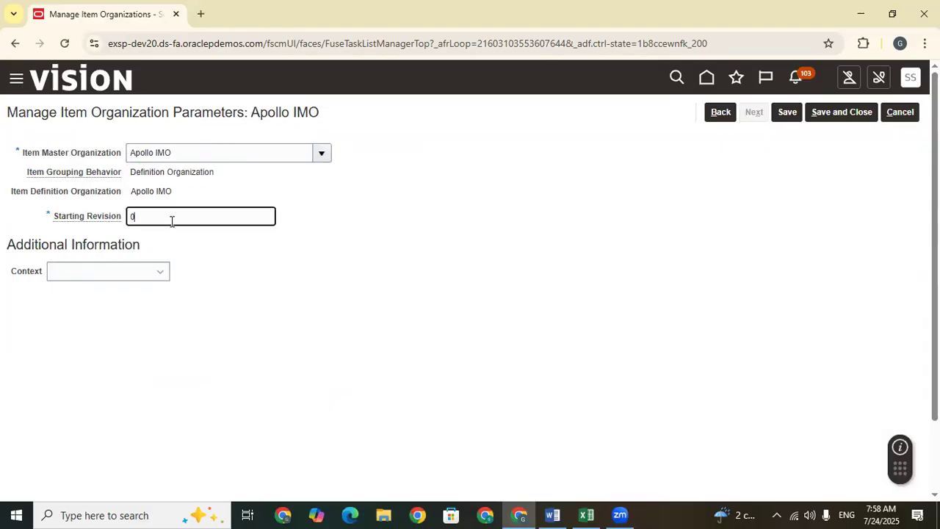
drag(154, 218, 127, 210)
click(211, 301)
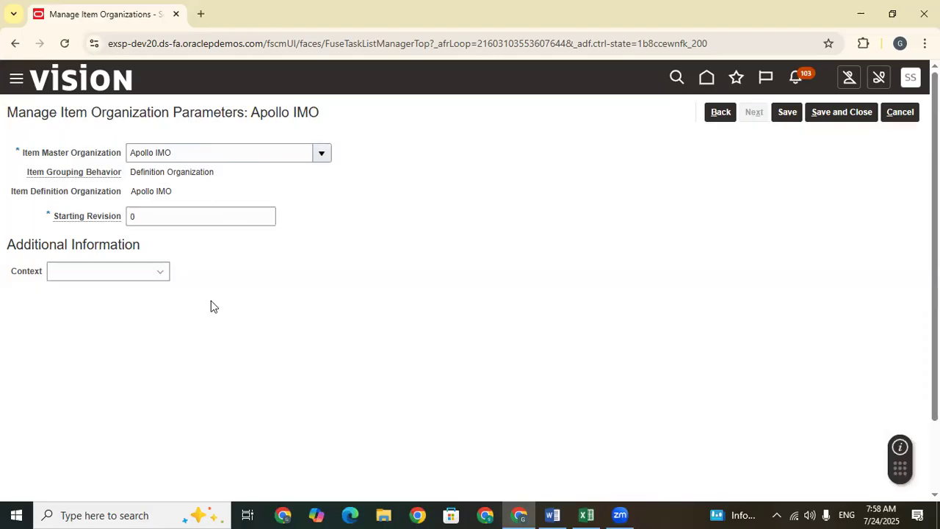
click(156, 215)
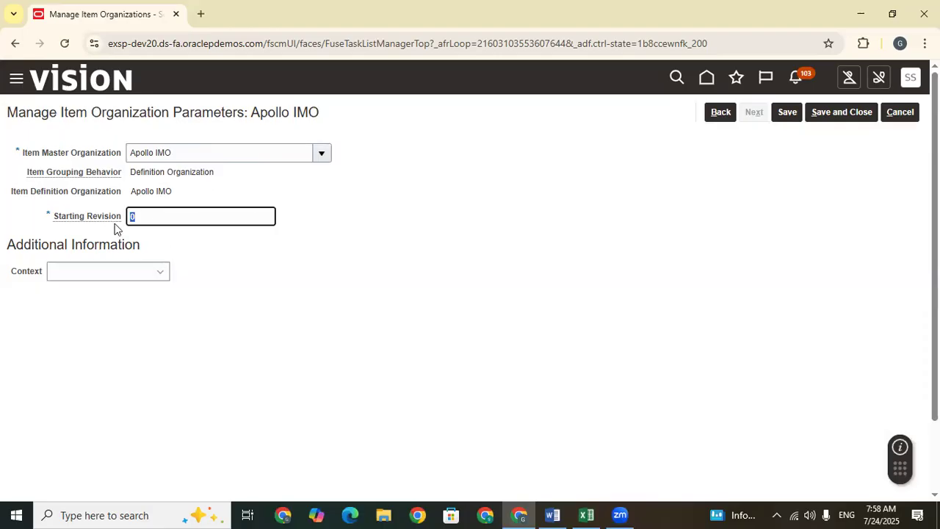
click(165, 232)
click(156, 221)
click(155, 218)
click(176, 153)
Step: Save and close the Apollo IMO parameters and return to the Manufacturing and Supply Chain Materials Management setup tasks
click(787, 114)
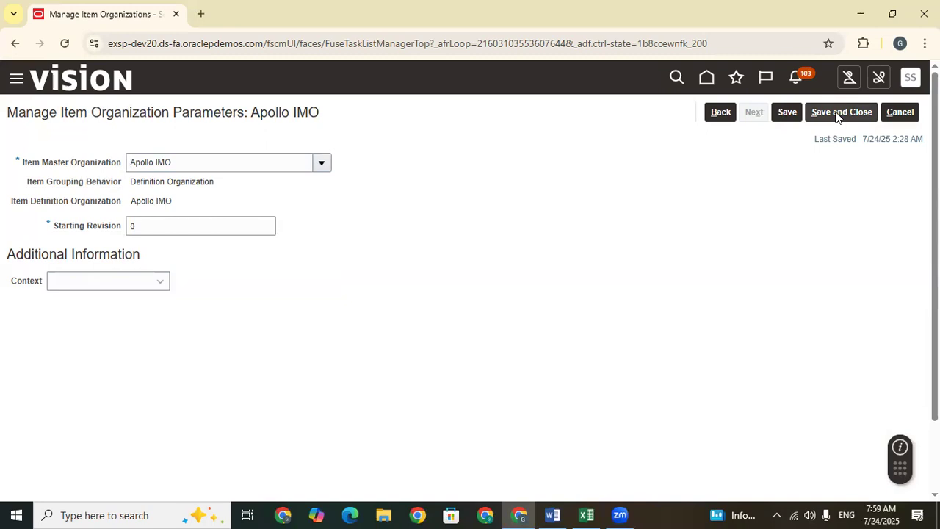
click(193, 164)
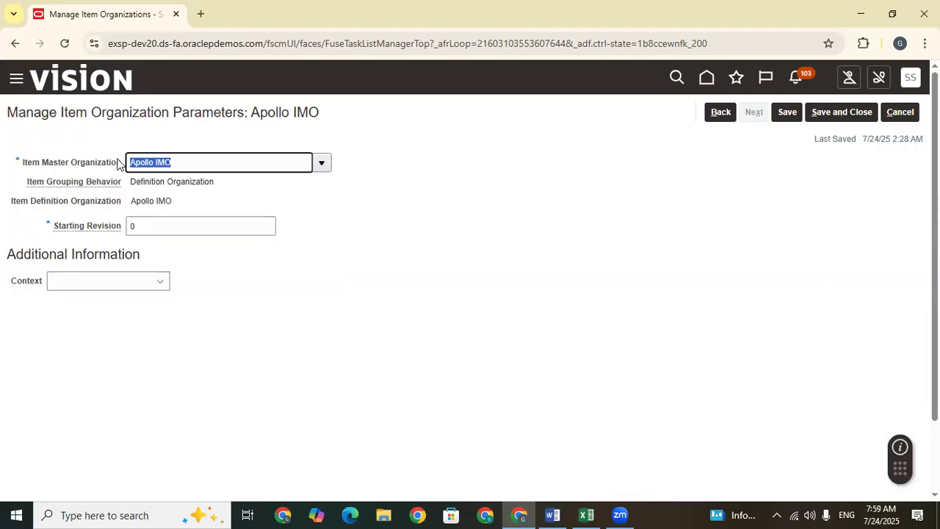
click(835, 118)
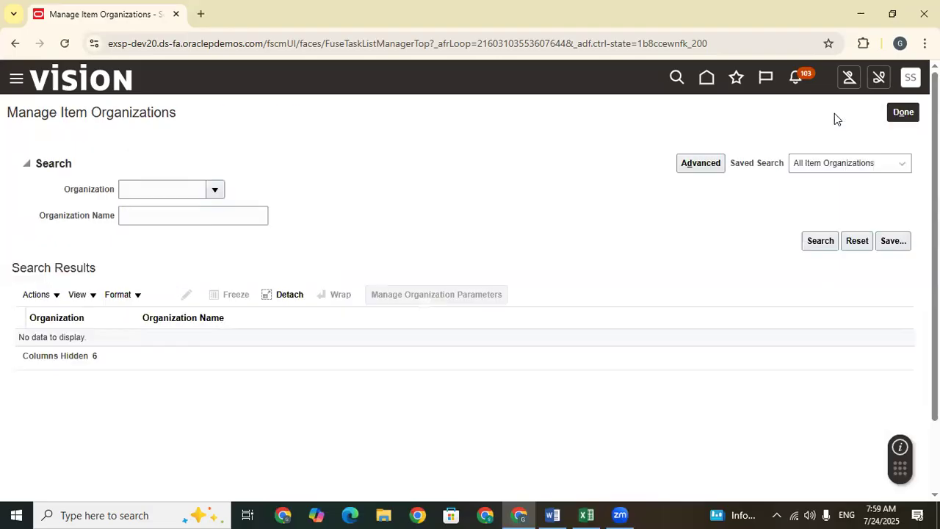
click(903, 116)
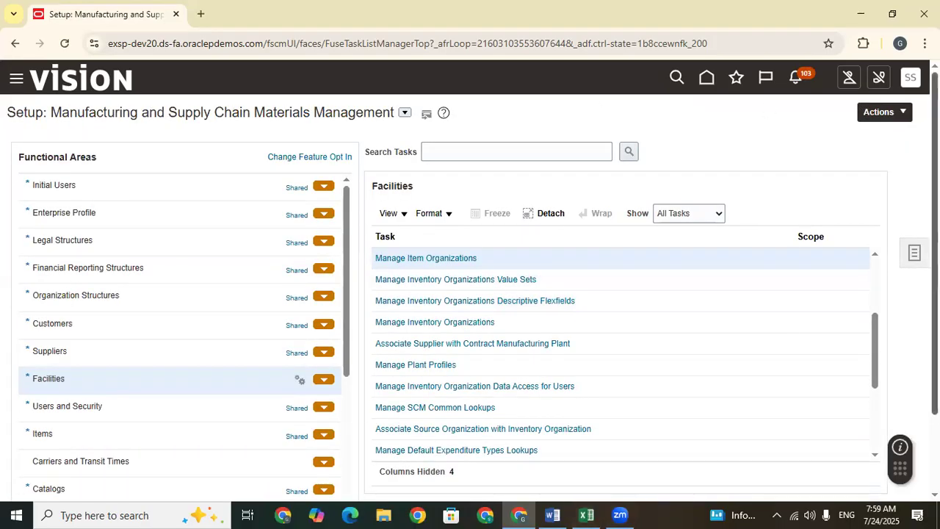
Step: Open the Manage Inventory Organizations task of the Facilities area and start creating a new inventory organization
scroll(650, 132, down, 1)
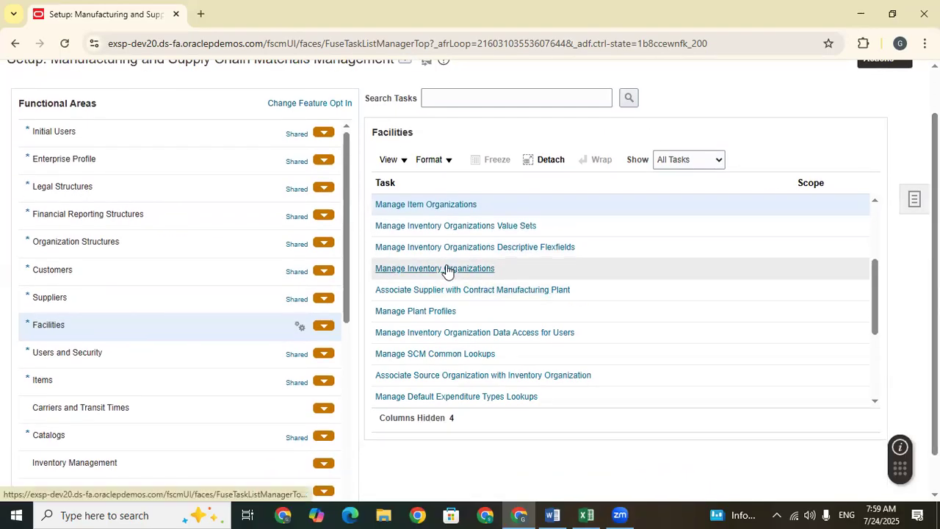
click(504, 271)
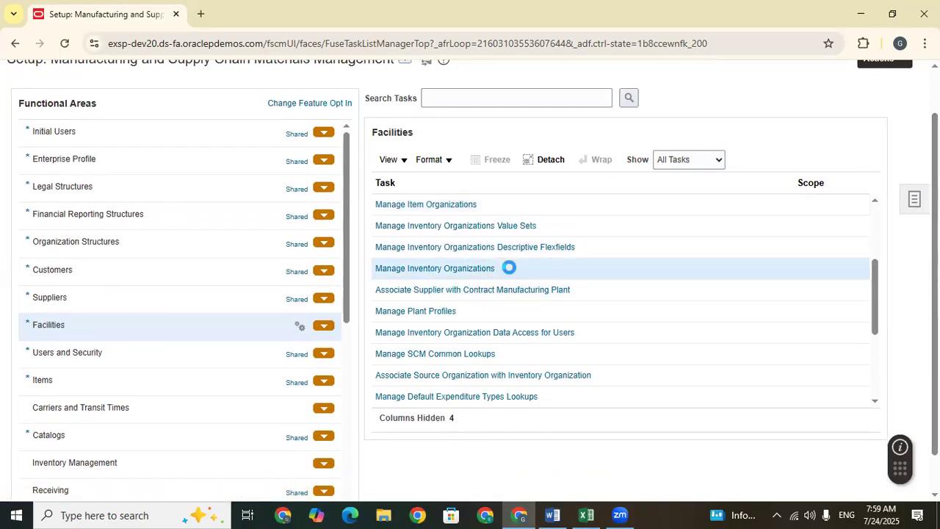
drag(510, 273, 378, 268)
click(411, 270)
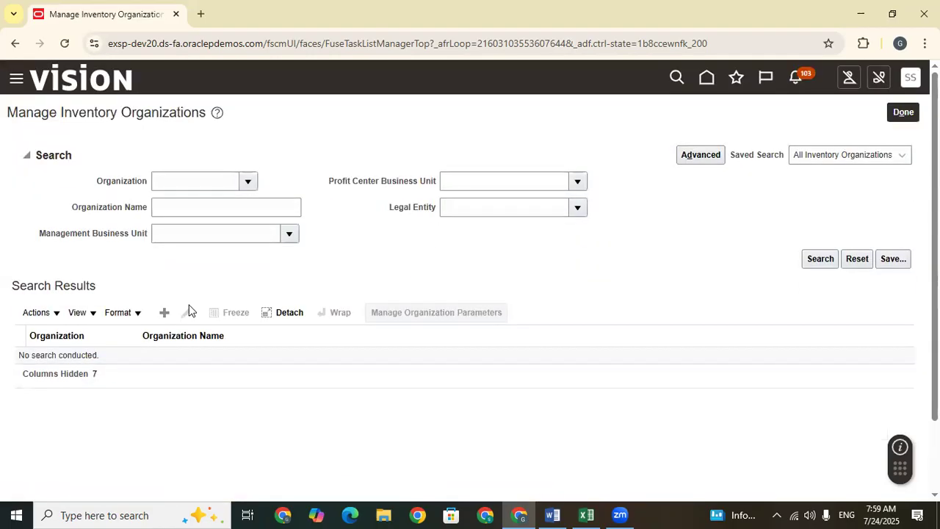
click(165, 313)
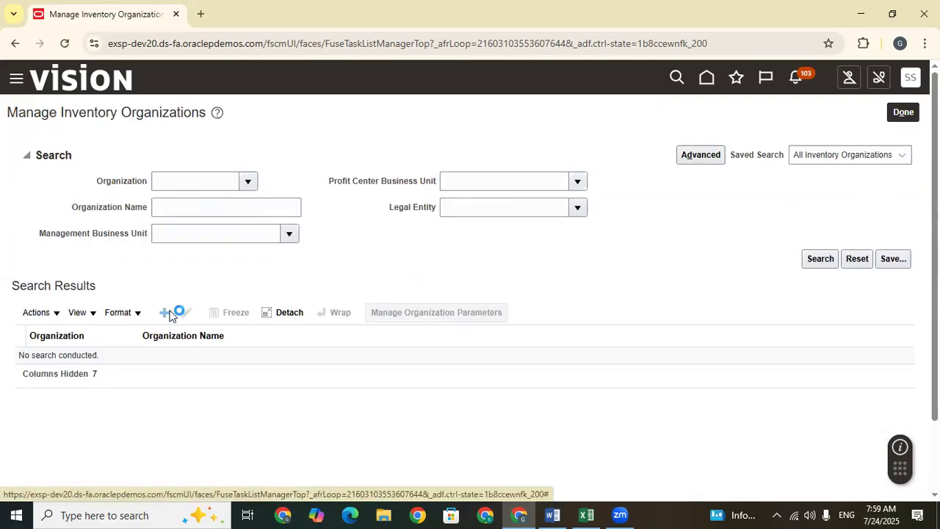
Step: Switch to the July - Mid Training Demo workbook in Excel and review the Pre Requisation Setups entries in rows 68 to 72
click(586, 515)
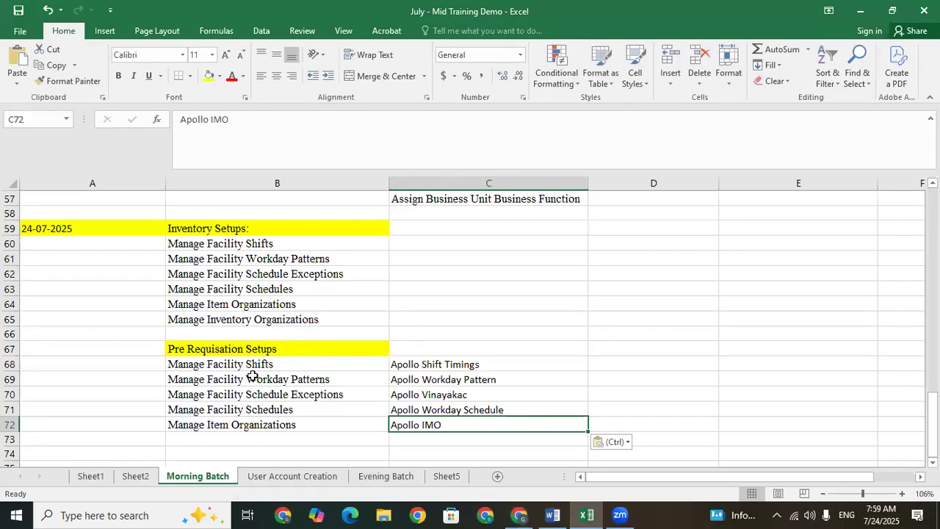
click(240, 351)
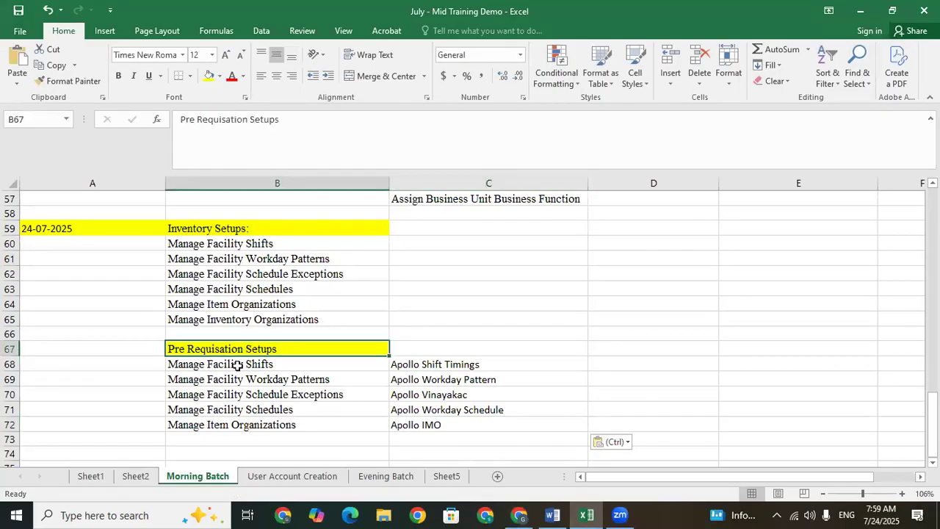
click(450, 364)
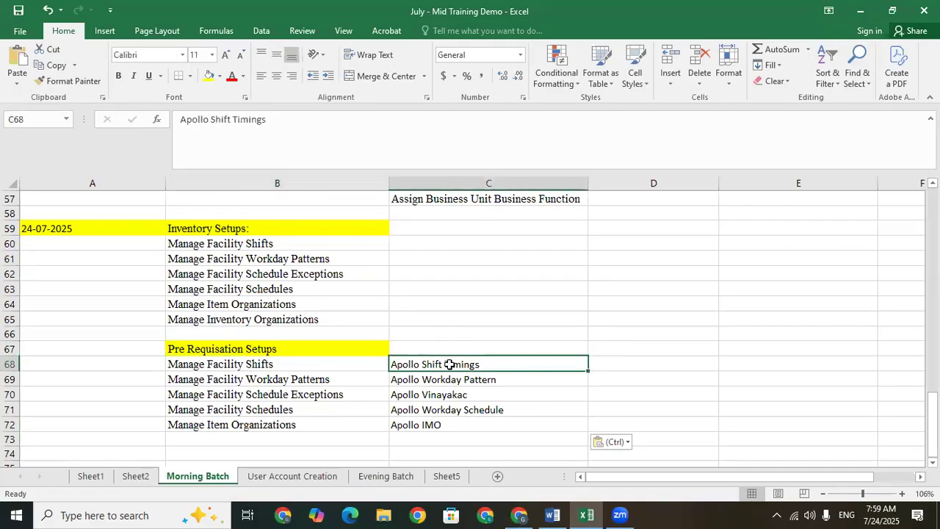
click(450, 380)
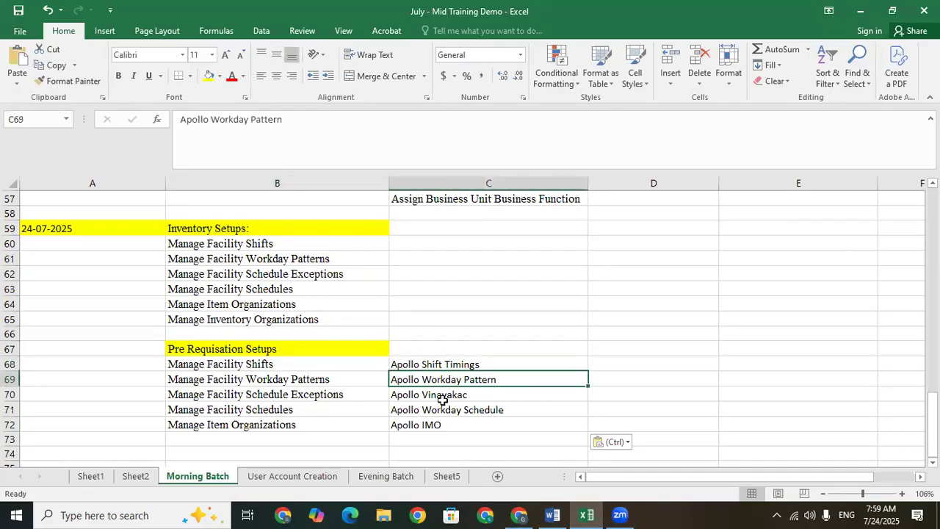
click(444, 396)
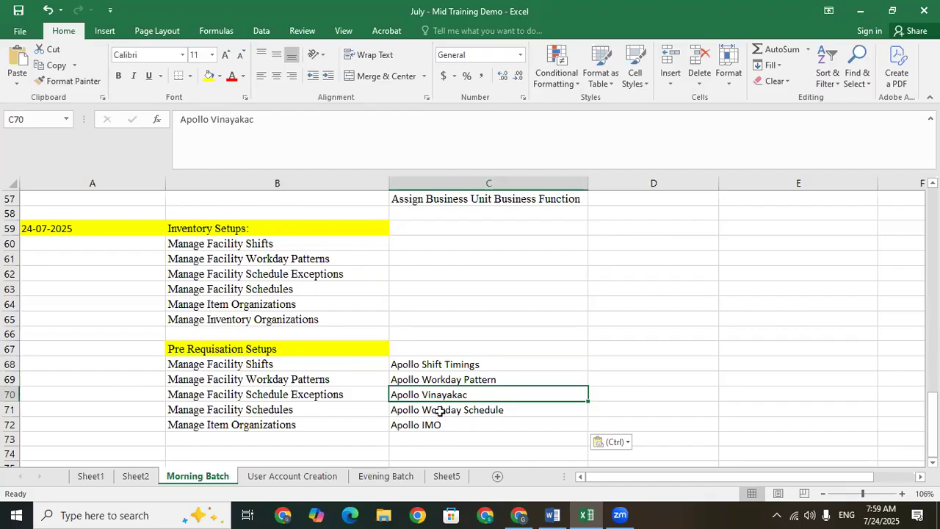
click(420, 412)
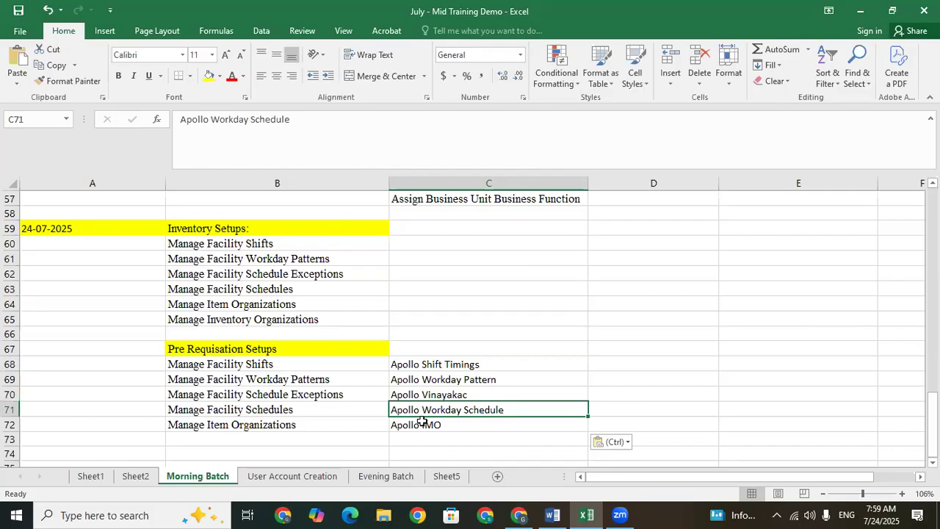
click(423, 425)
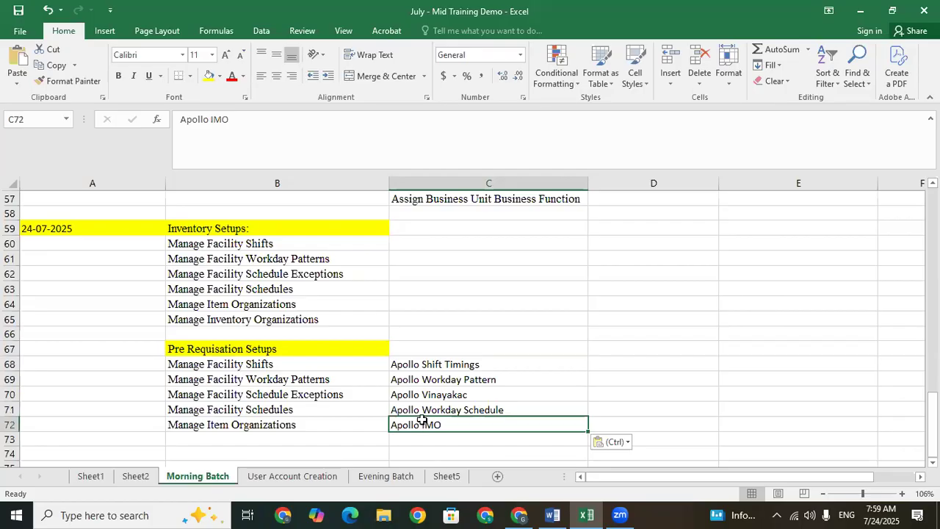
Step: Copy the Manage Inventory Organizations entry from B65 into B73 below the Pre Requisation Setups list
click(213, 323)
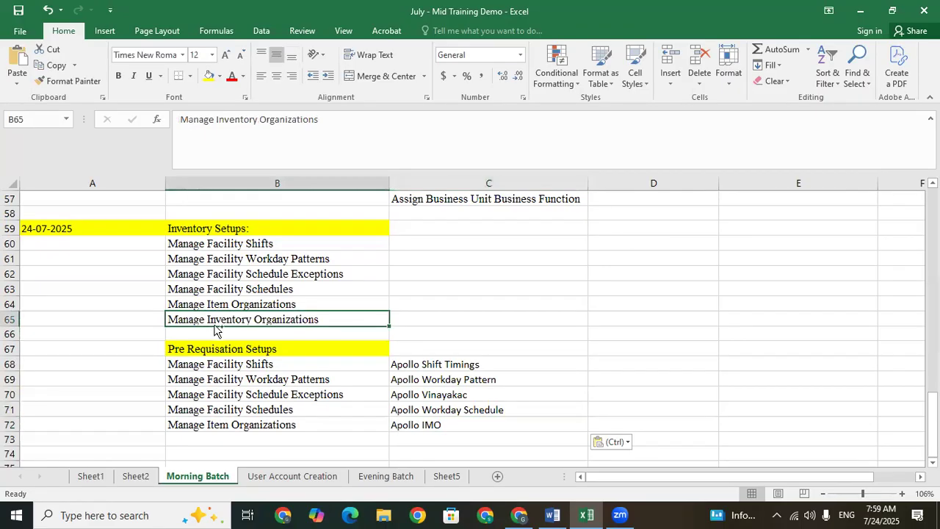
key(ctrl+c)
click(212, 439)
key(ctrl+v)
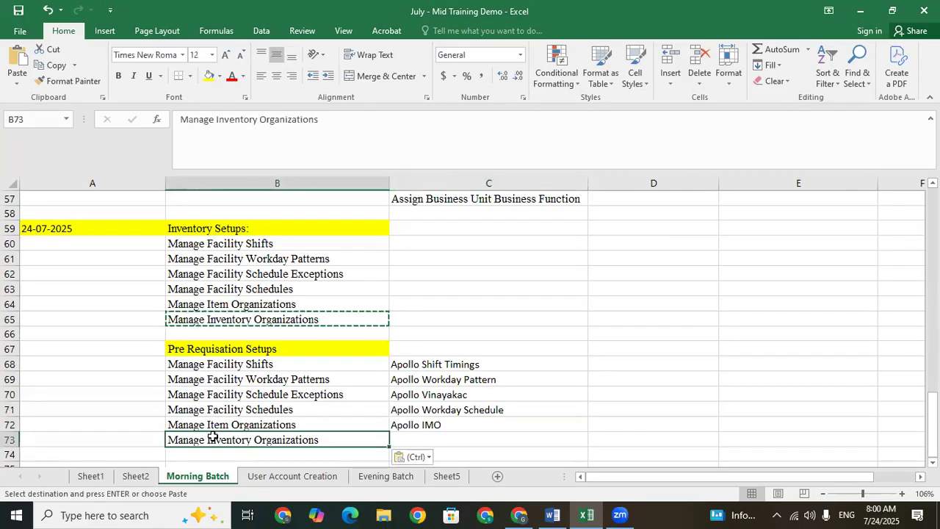
click(440, 436)
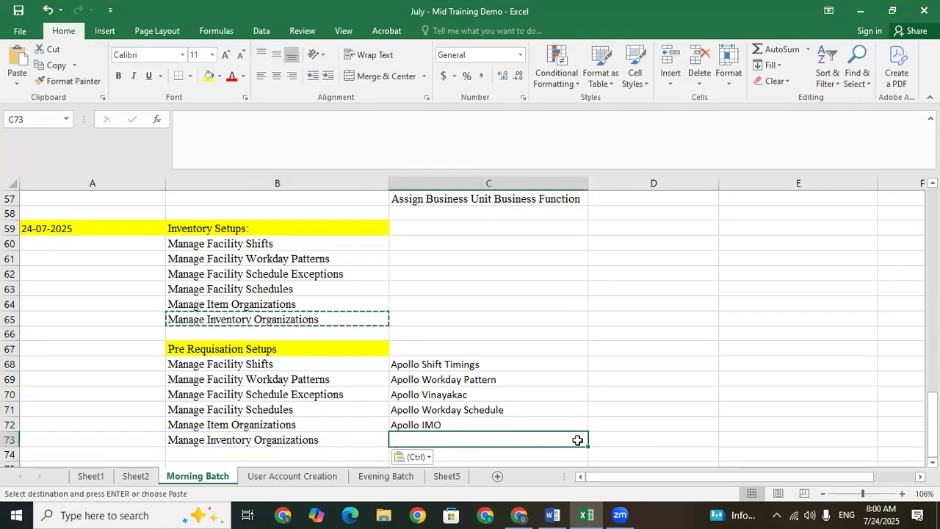
Step: Switch back to Oracle Fusion in Chrome and cancel the creation of the inventory organization
click(514, 514)
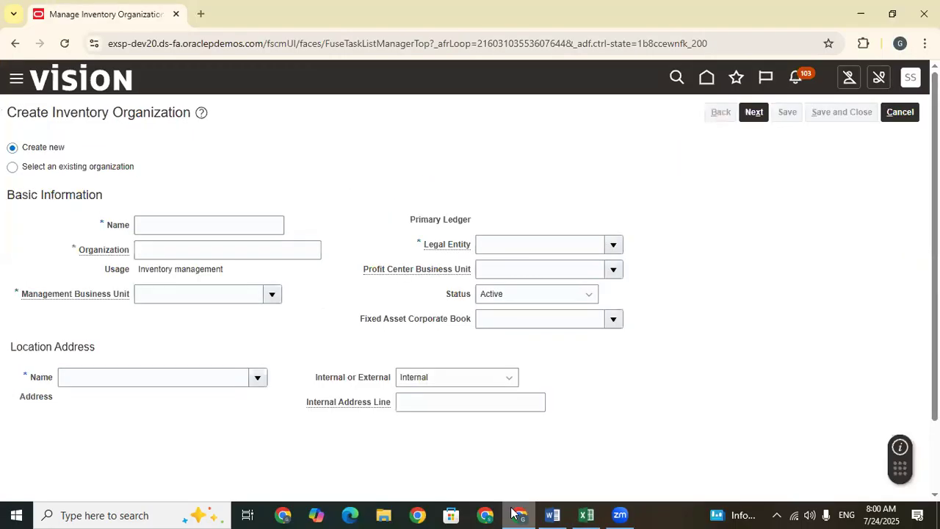
click(897, 115)
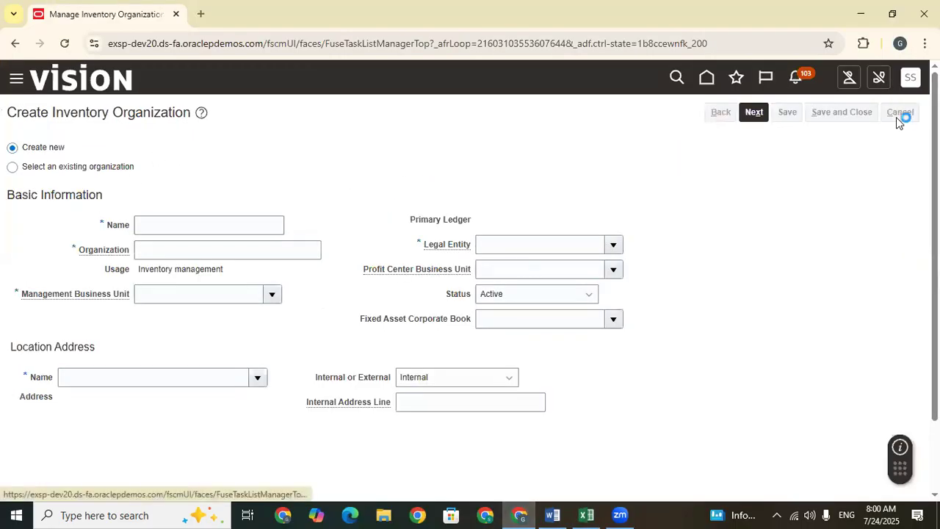
Step: Reopen the Manage Inventory Organizations task of the Facilities area and start creating a new inventory organization
click(909, 112)
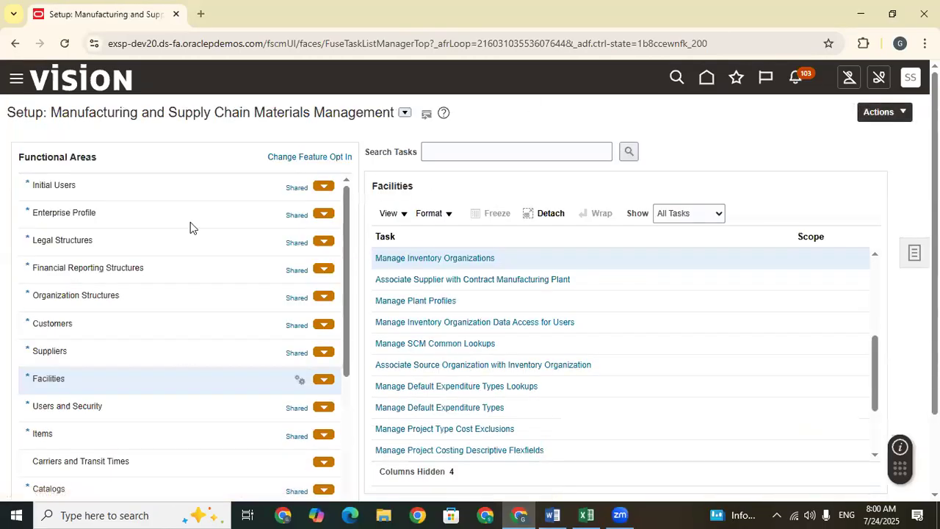
double_click(72, 385)
click(43, 384)
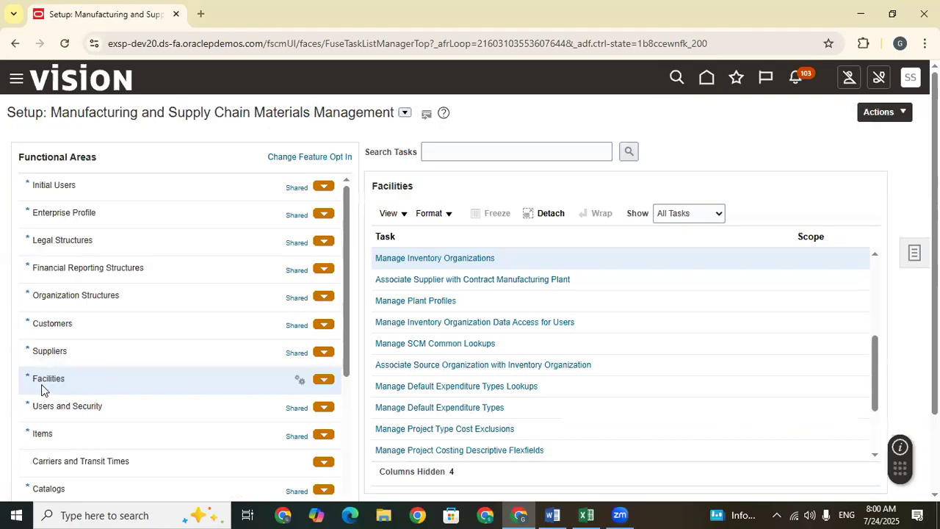
click(464, 259)
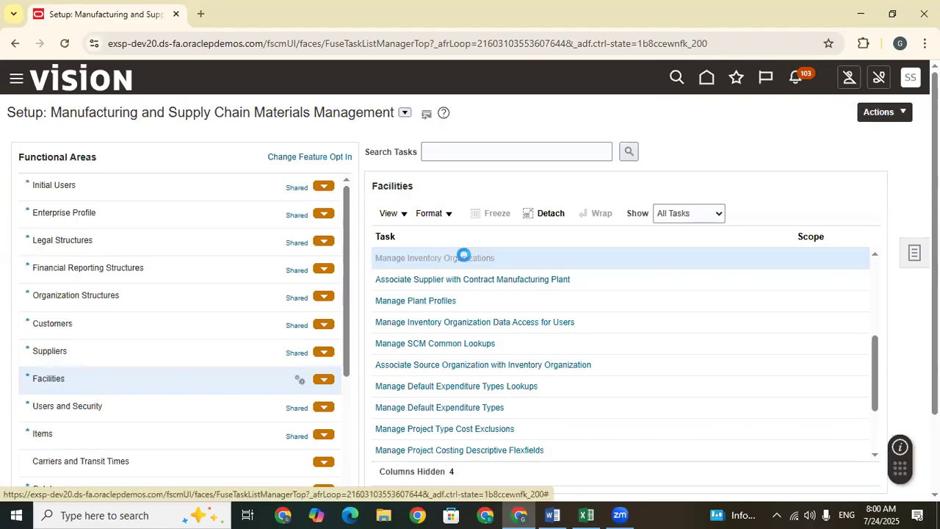
click(167, 319)
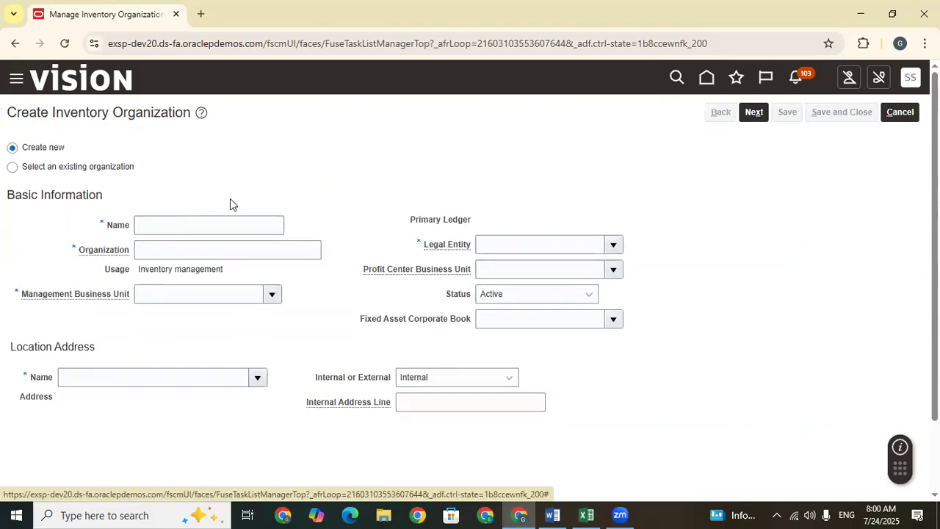
Step: Name the new inventory organization Apollo Hitech Inv Org
click(209, 227)
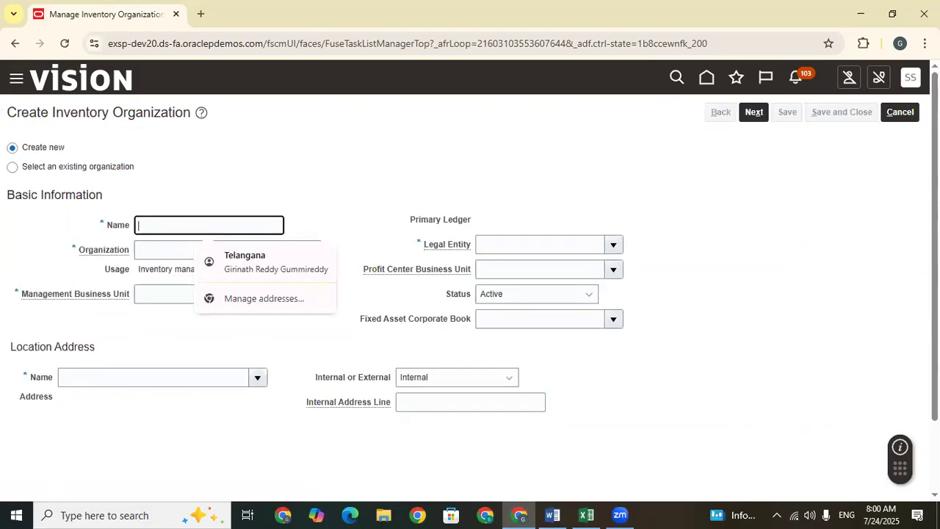
text(Apollo Hitec)
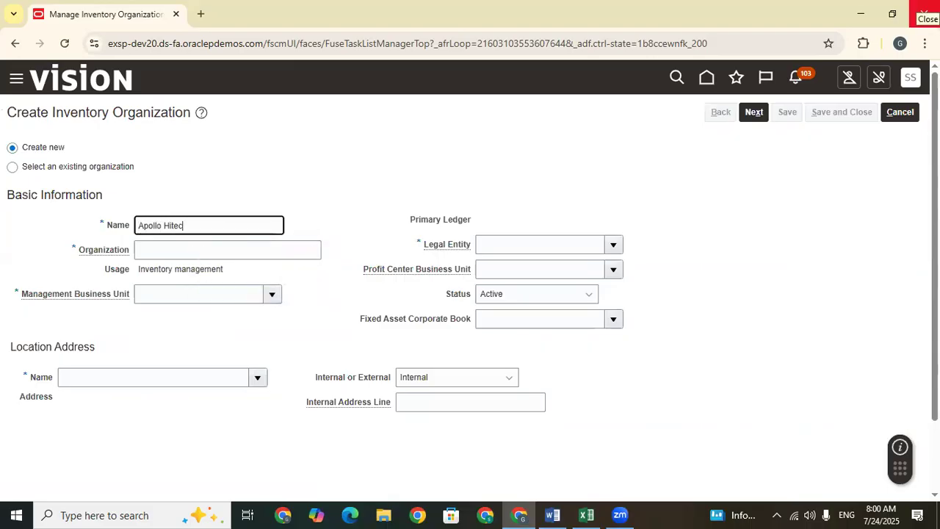
text(h Inv Org)
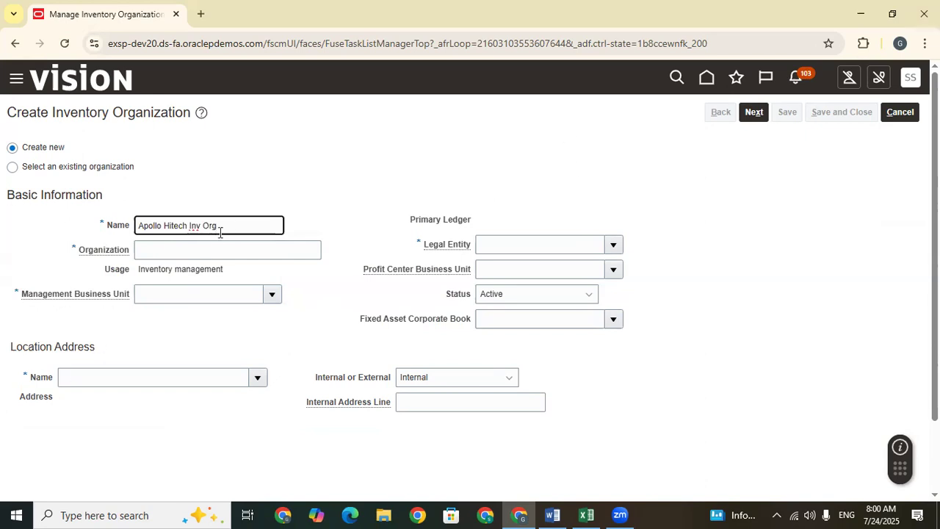
Step: Copy the new inventory organization's name into C73 of the July - Mid Training Demo workbook in Excel
drag(231, 225, 132, 237)
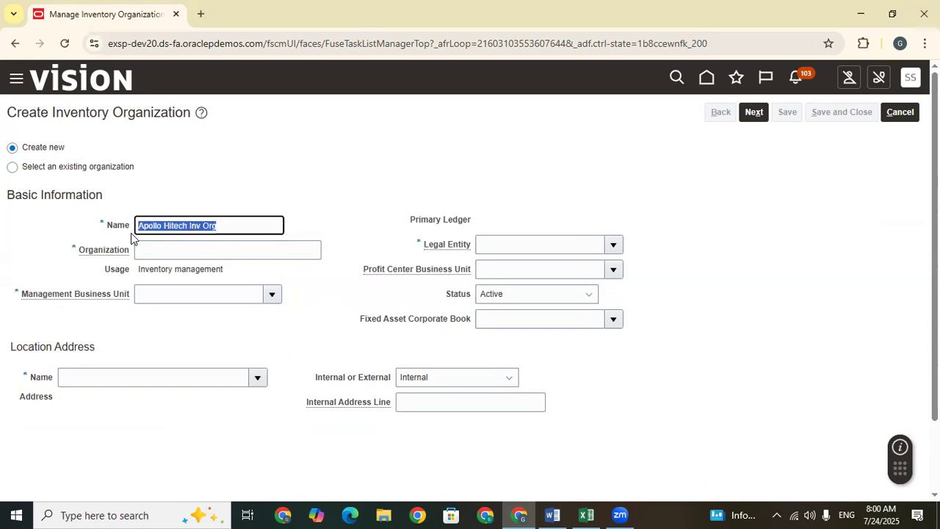
click(587, 514)
key(ctrl+v)
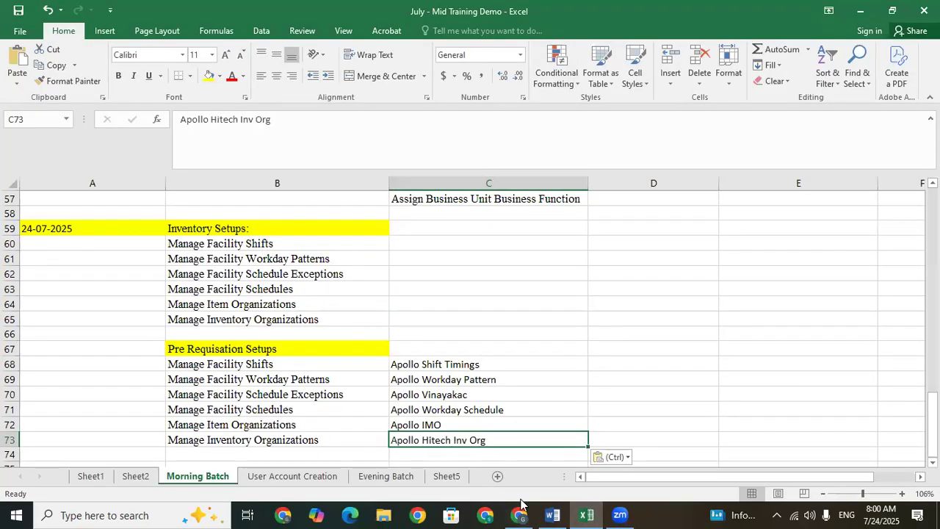
Step: Switch back to Oracle Fusion in Chrome and enter APOLLO_HITECH_ORG as the Organization value
click(520, 505)
click(158, 250)
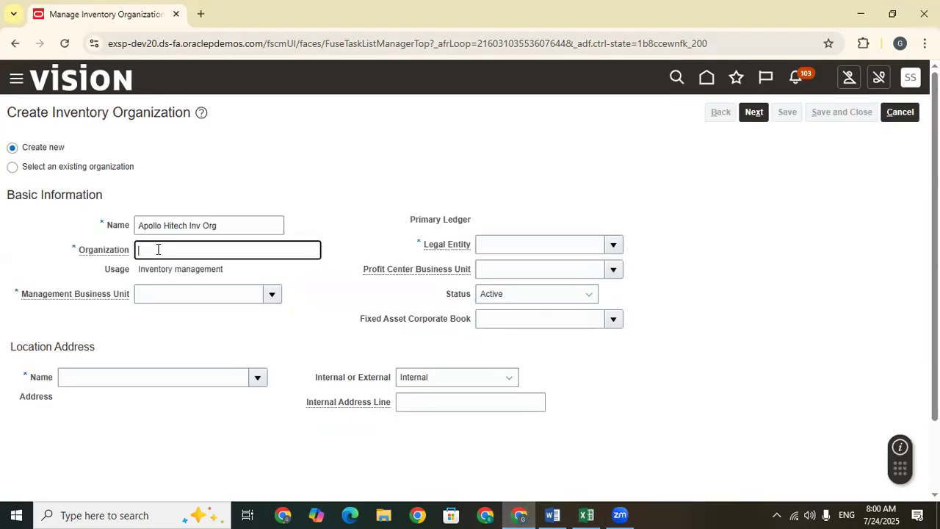
key(Caps_Lock)
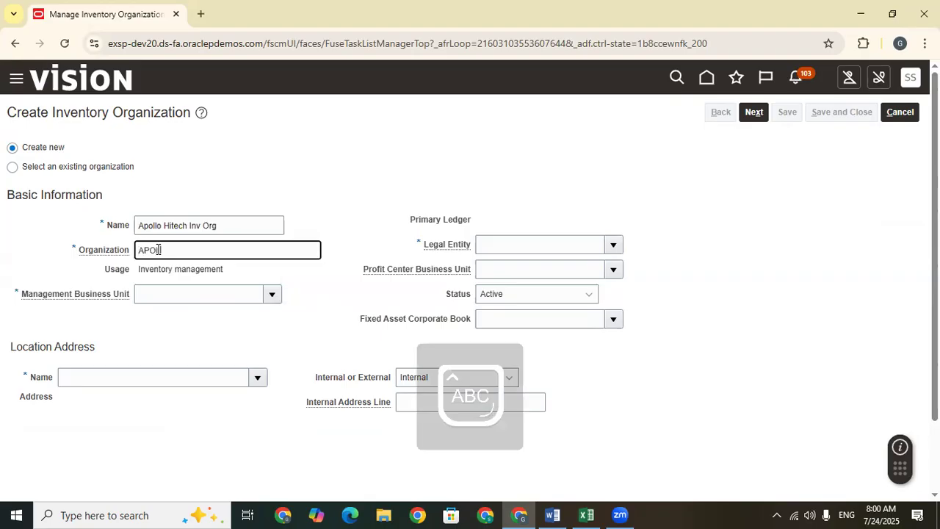
text(APOLLO_HITECH_ORG)
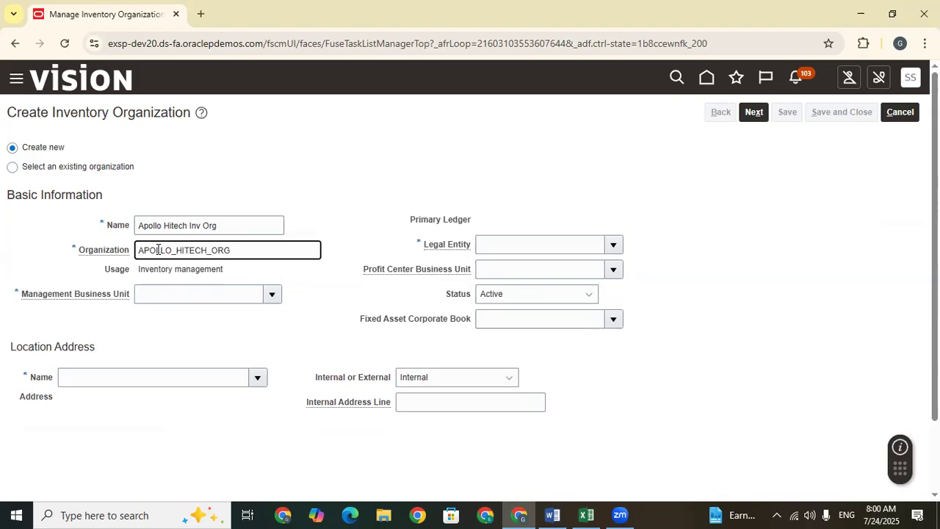
drag(247, 250, 71, 250)
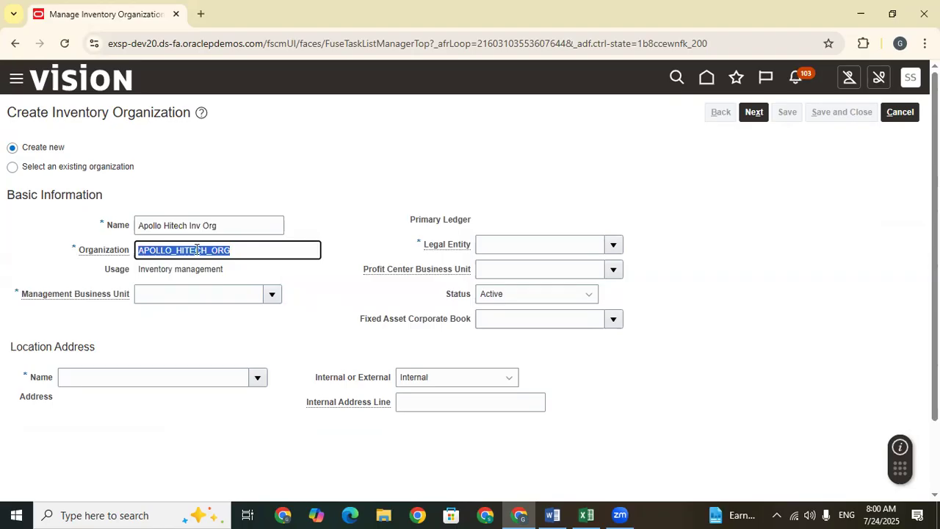
click(398, 150)
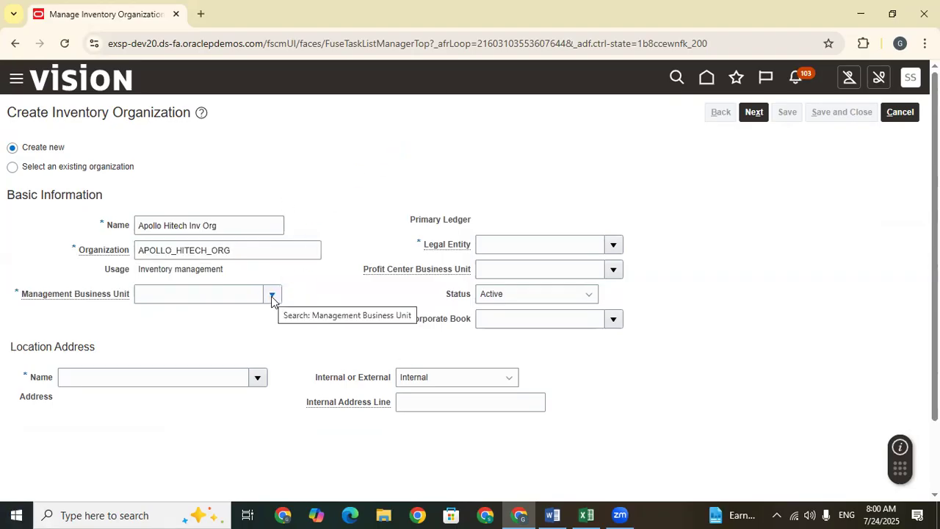
drag(243, 251, 111, 259)
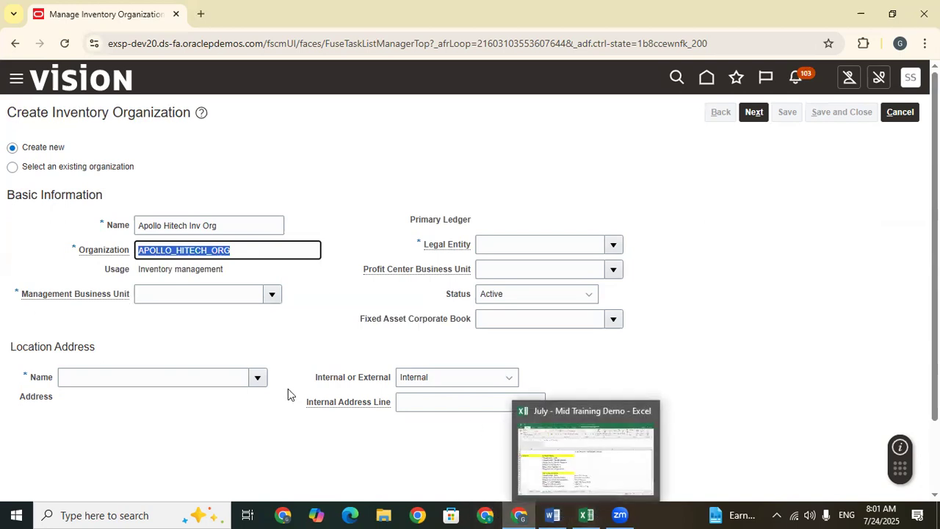
Step: Search the management business units for Apo and assign Apollo Hyd BU to the inventory organization
click(273, 295)
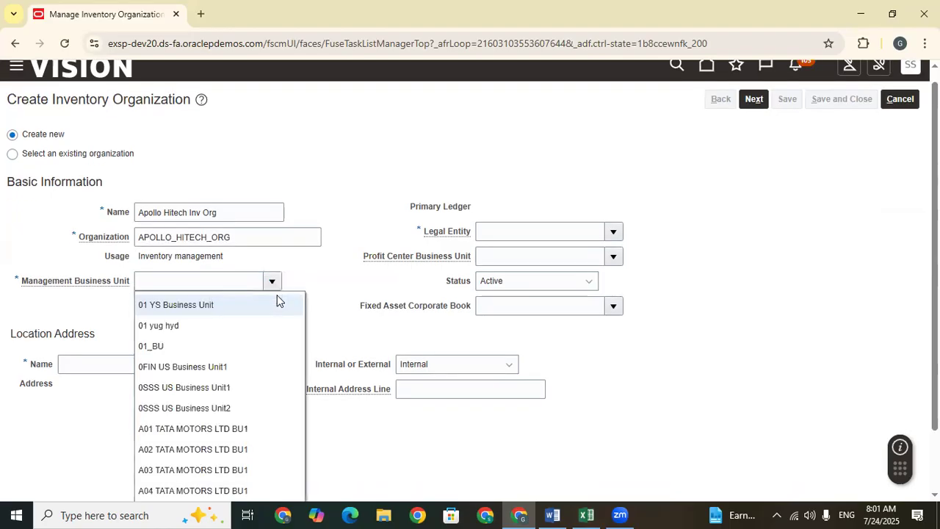
scroll(207, 436, down, 2)
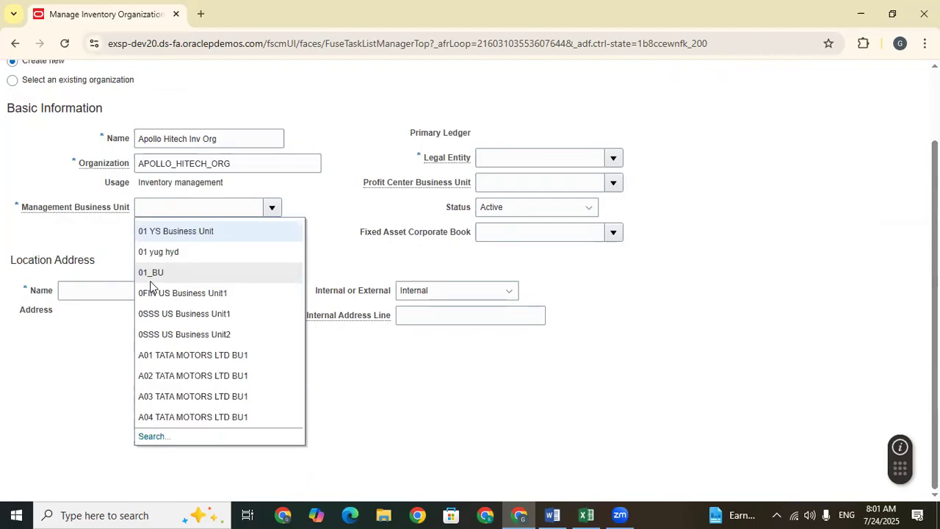
click(152, 437)
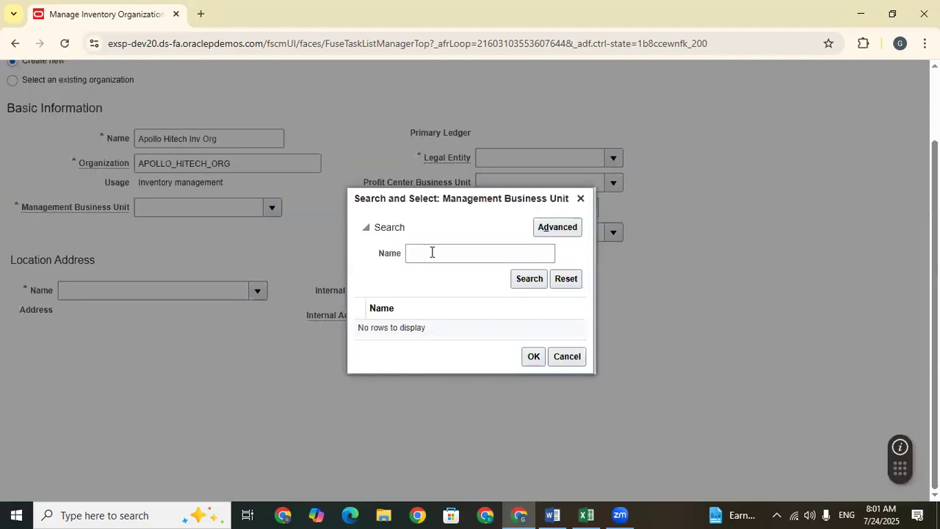
click(432, 252)
text(Apo)
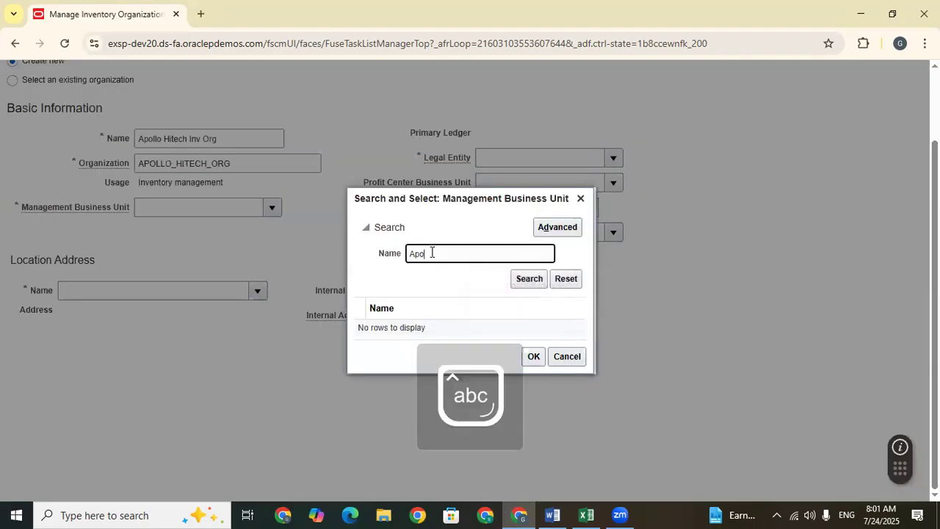
key(Return)
click(470, 326)
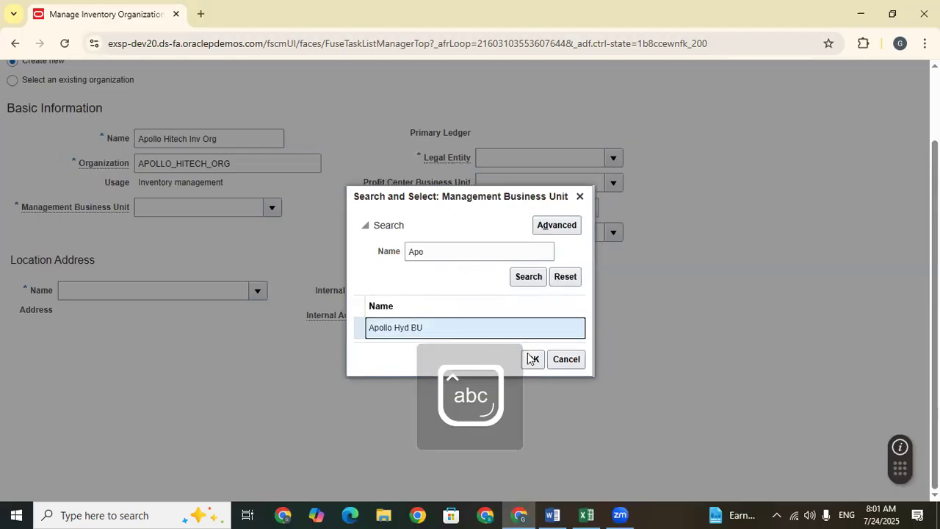
click(534, 360)
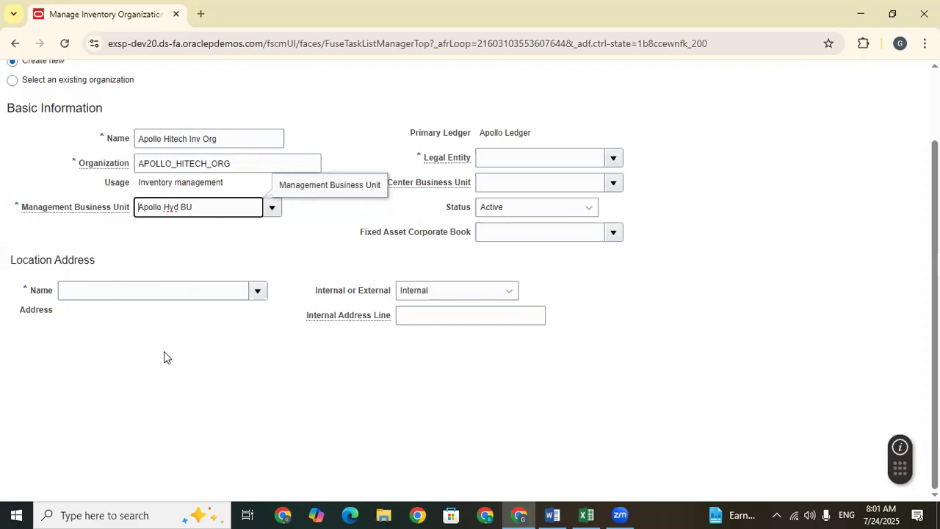
Step: Search the location names for Hyd and set Hyderabad as the organization's location address
click(103, 293)
click(257, 291)
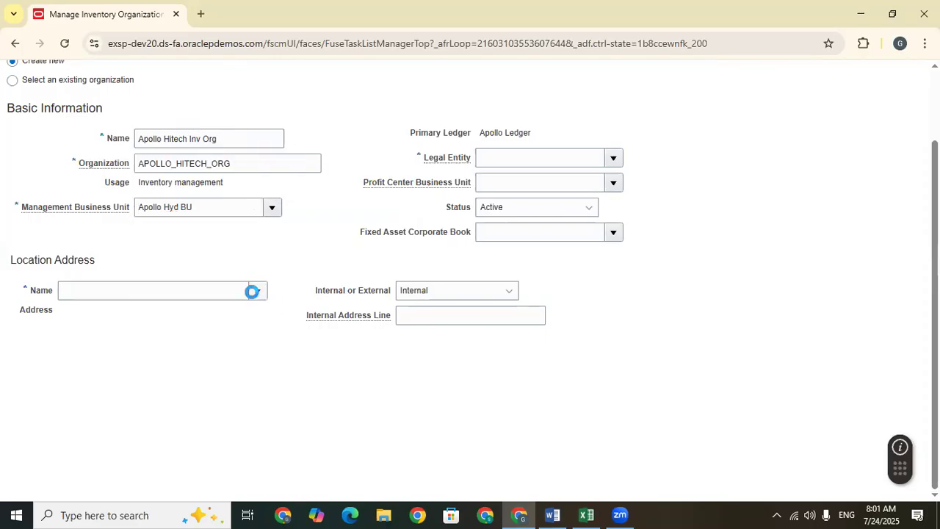
click(70, 334)
click(465, 246)
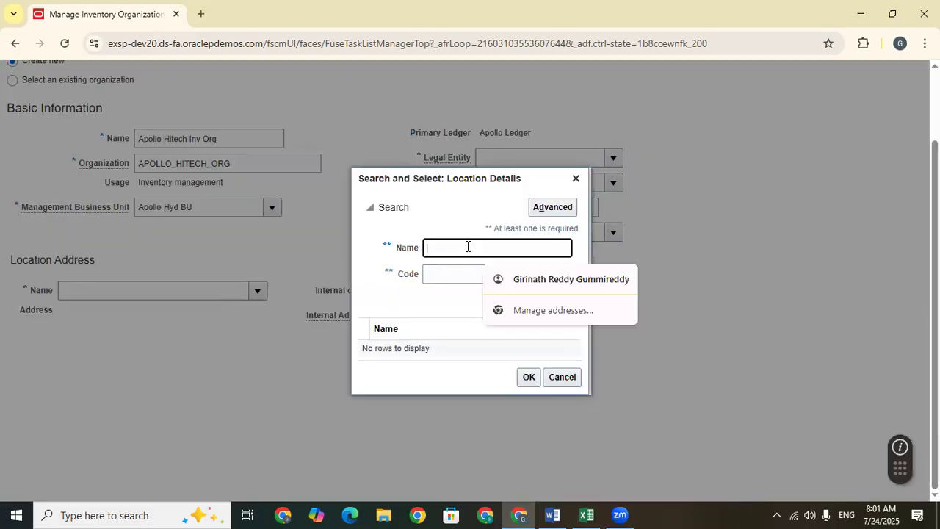
text(Hite)
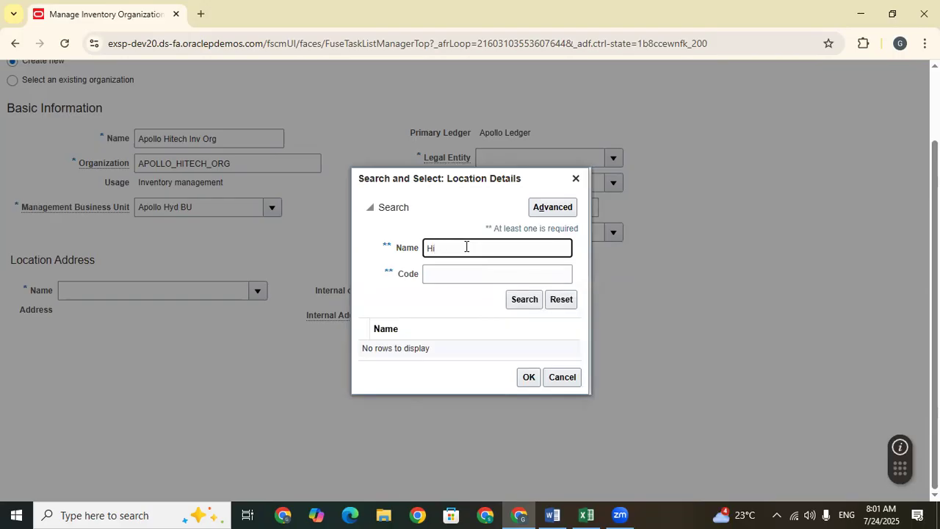
key(Return)
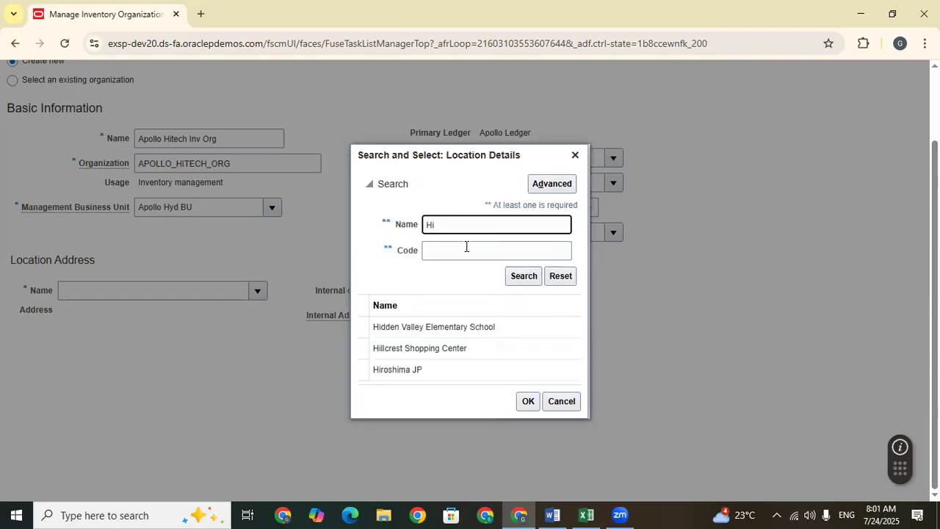
text(Hyd)
key(Return)
click(437, 358)
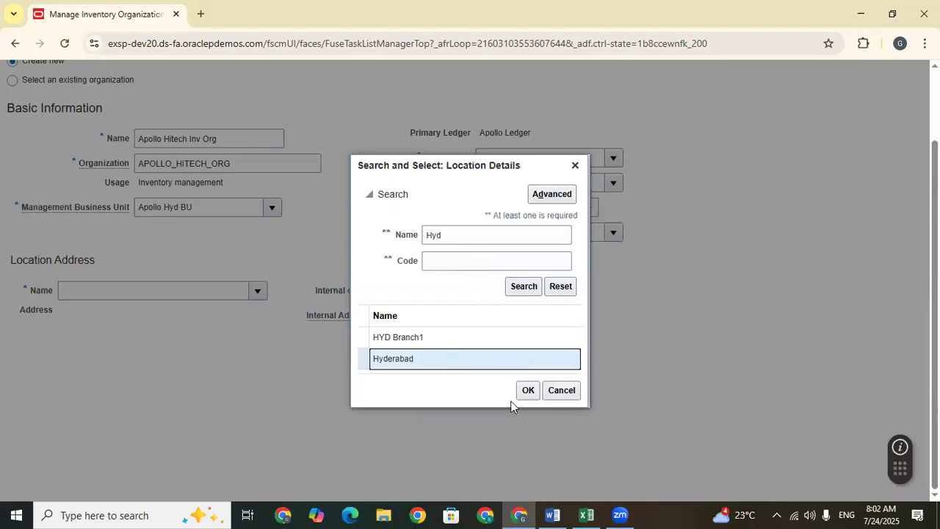
click(529, 390)
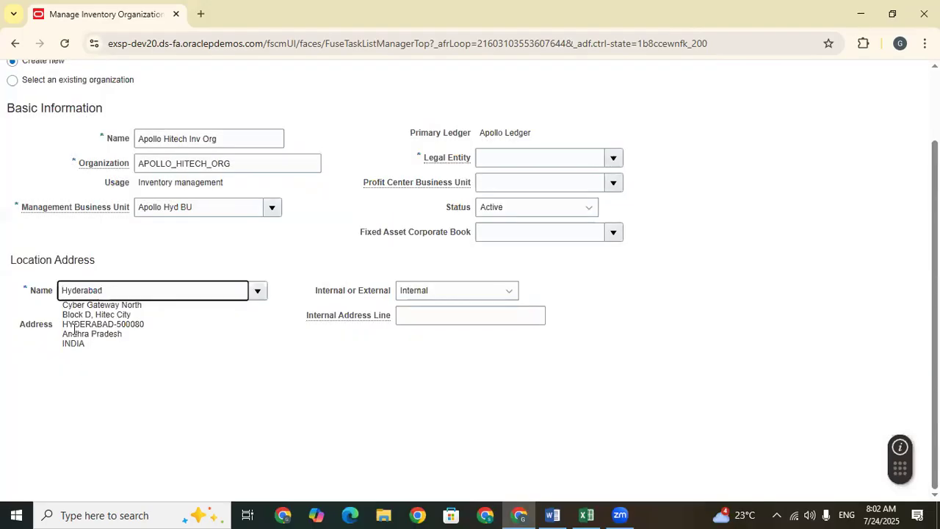
drag(65, 306, 158, 354)
click(153, 362)
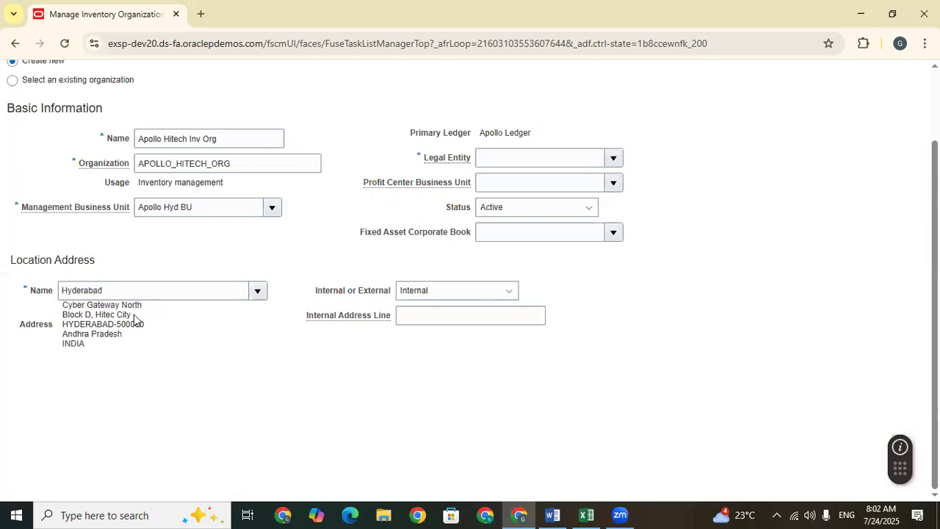
Step: Check the primary ledger against the management business unit and set the legal entity to Apollo Legal Entity
drag(548, 137, 476, 132)
drag(201, 209, 127, 204)
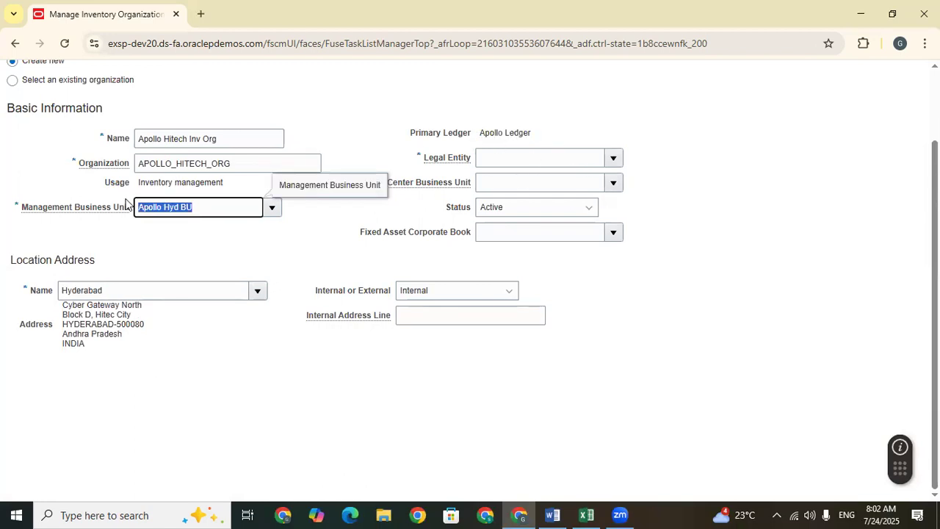
drag(541, 135, 470, 133)
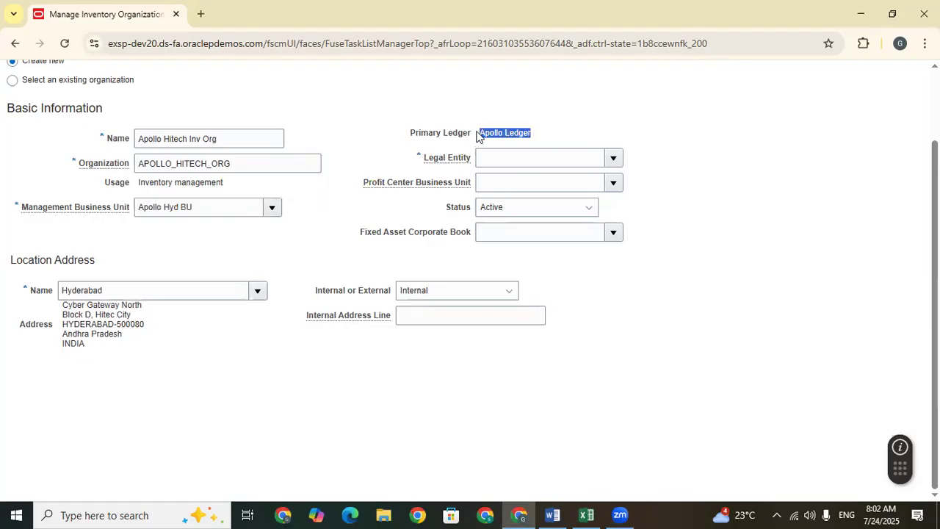
click(519, 157)
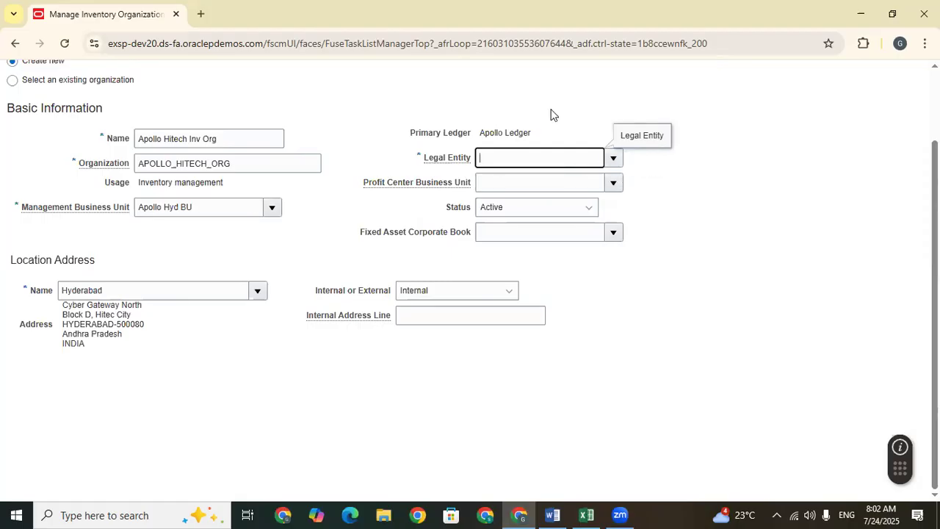
click(613, 160)
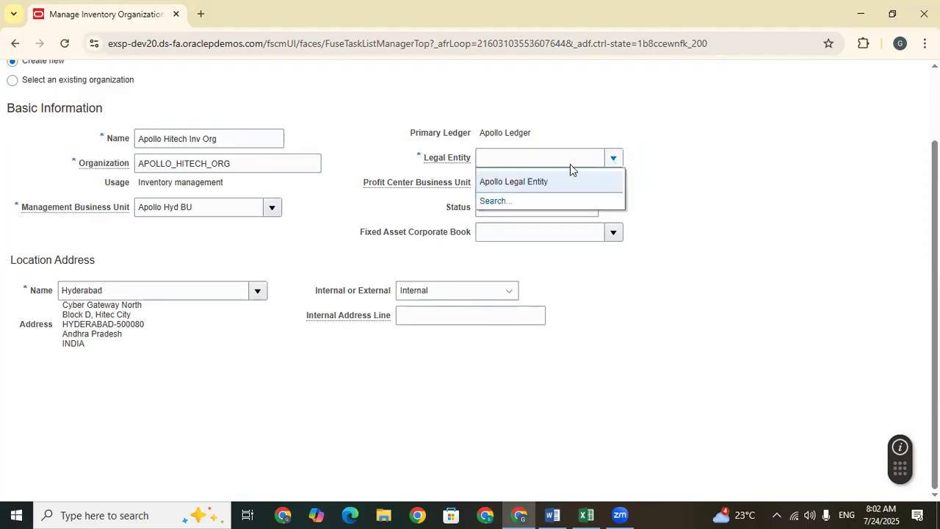
click(510, 179)
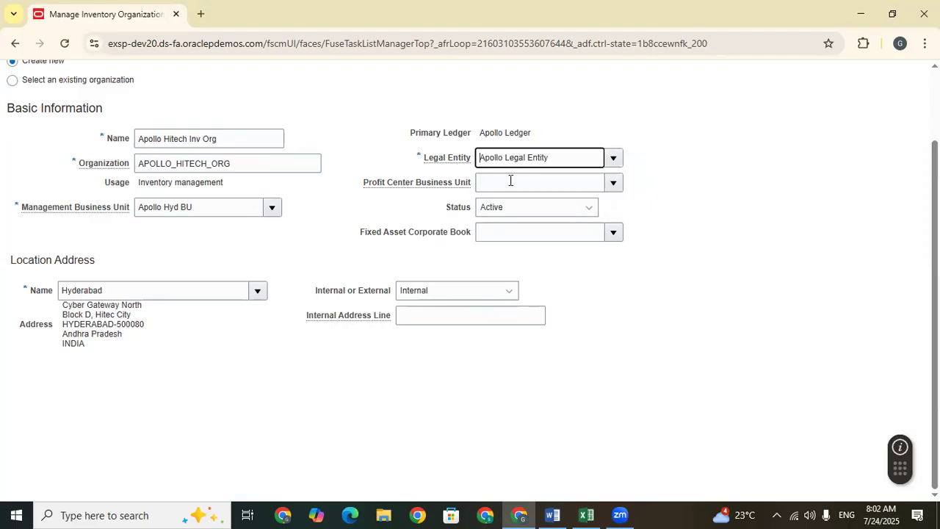
Step: Review the available profit center business units and compare that field with the management business unit, primary ledger and legal entity
click(511, 182)
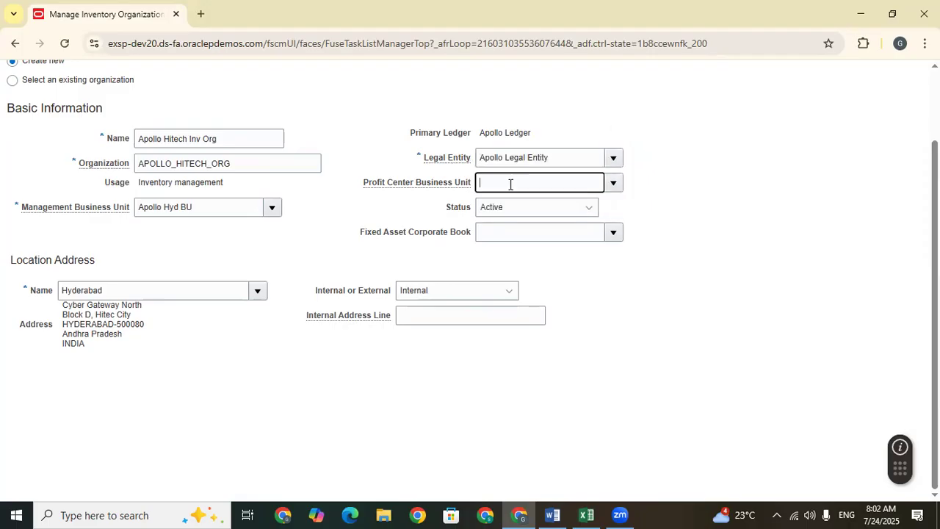
click(613, 183)
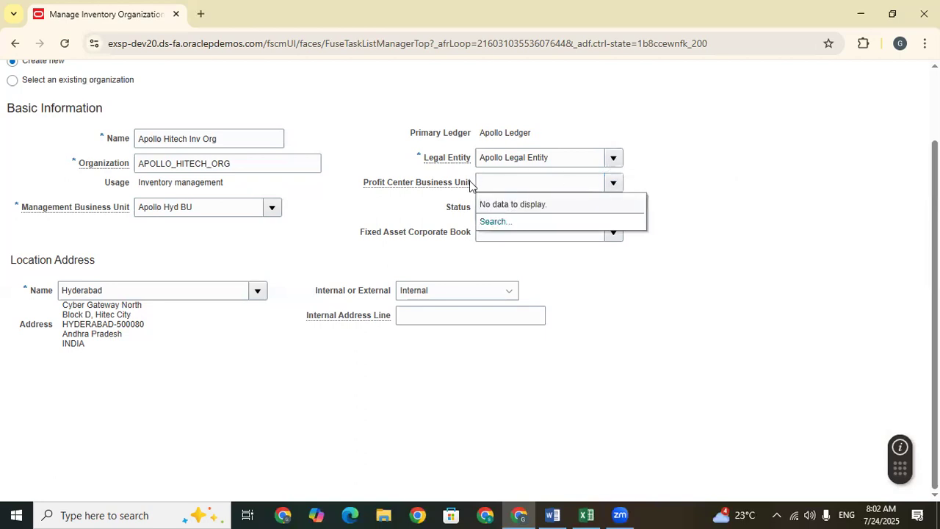
drag(366, 185, 476, 185)
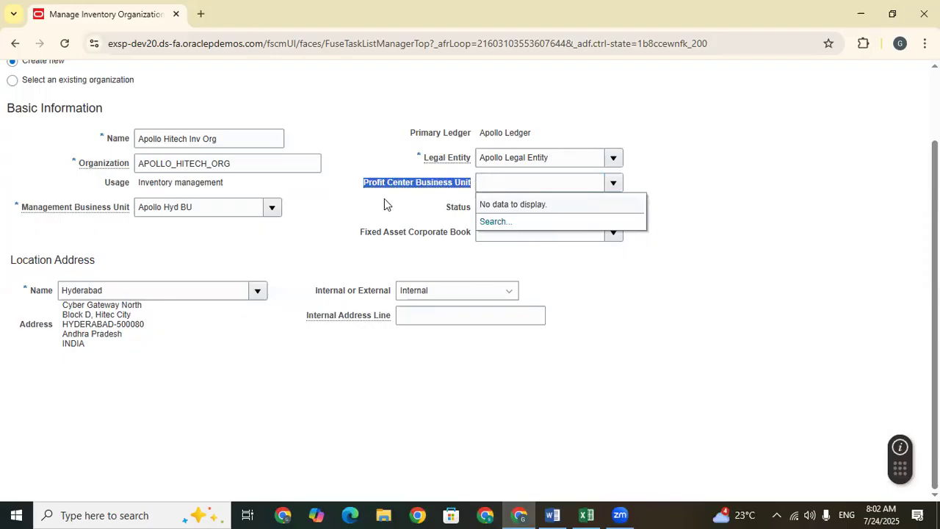
click(476, 186)
click(120, 208)
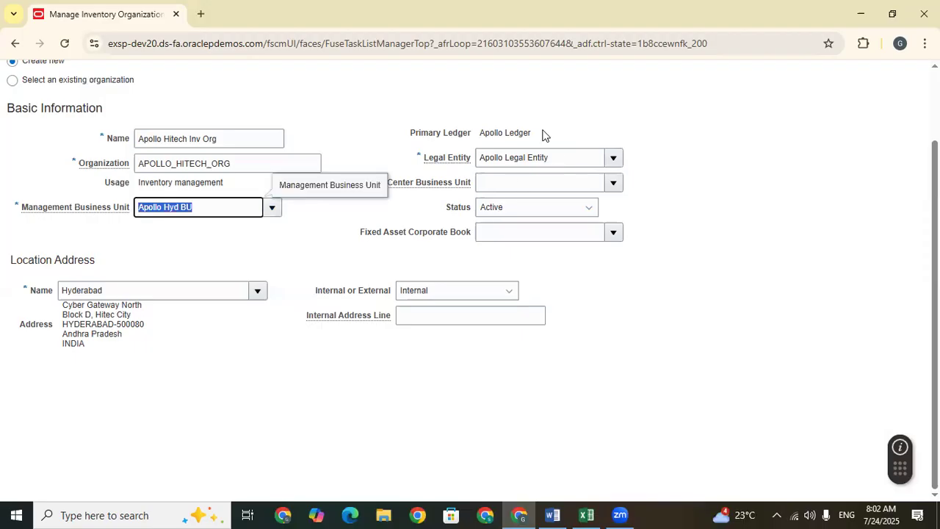
drag(541, 133, 480, 132)
drag(558, 155, 476, 157)
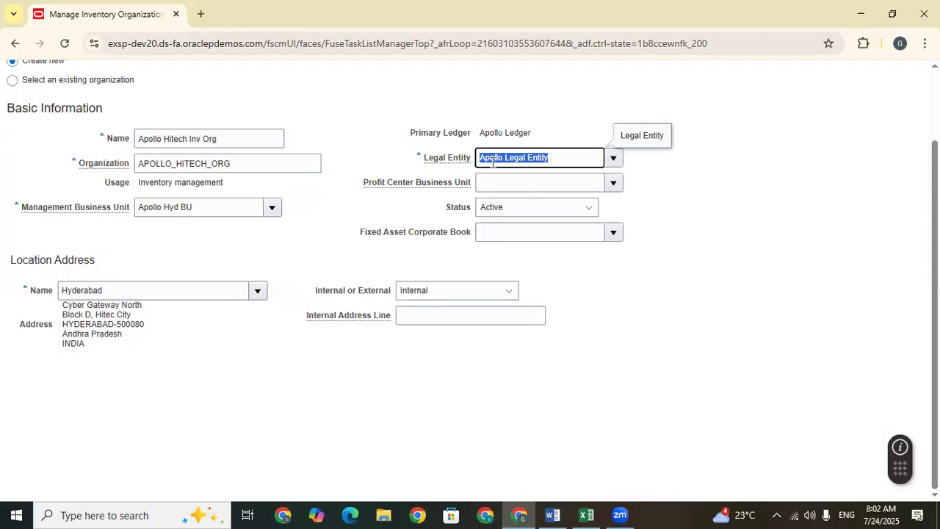
click(525, 184)
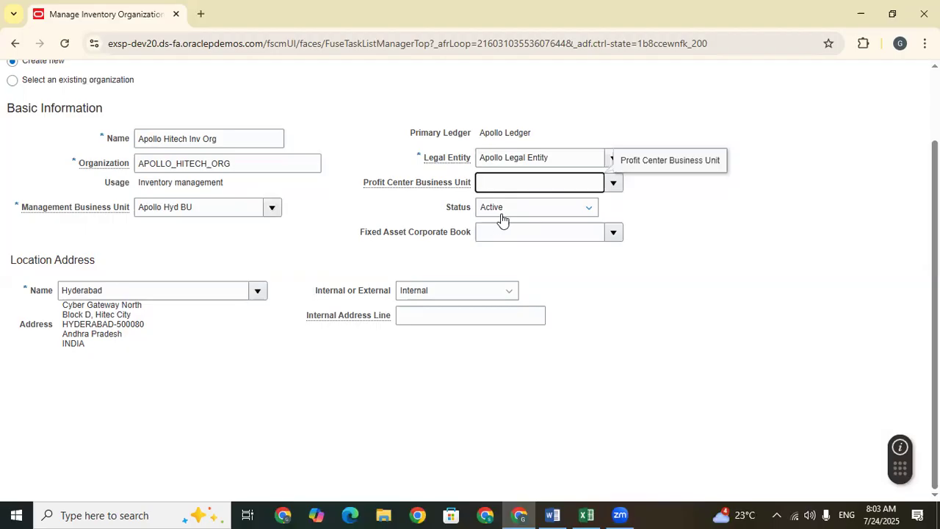
click(647, 290)
Step: Clear the location address's Internal or External value and continue to the inventory organization parameters
drag(312, 296, 396, 306)
click(461, 299)
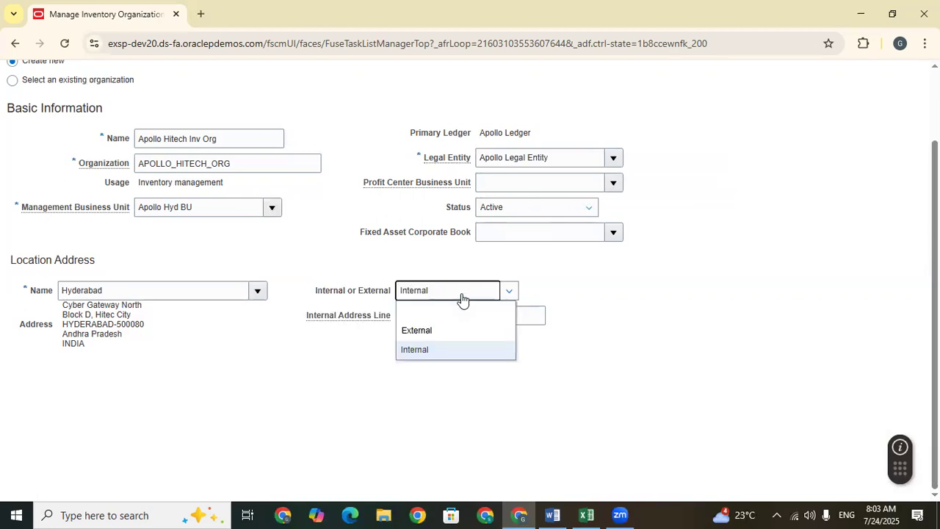
click(440, 311)
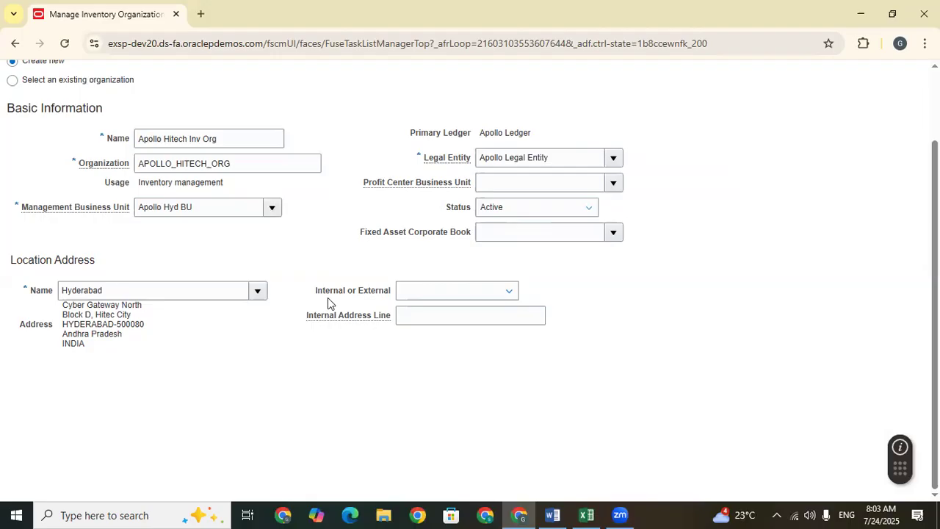
click(440, 294)
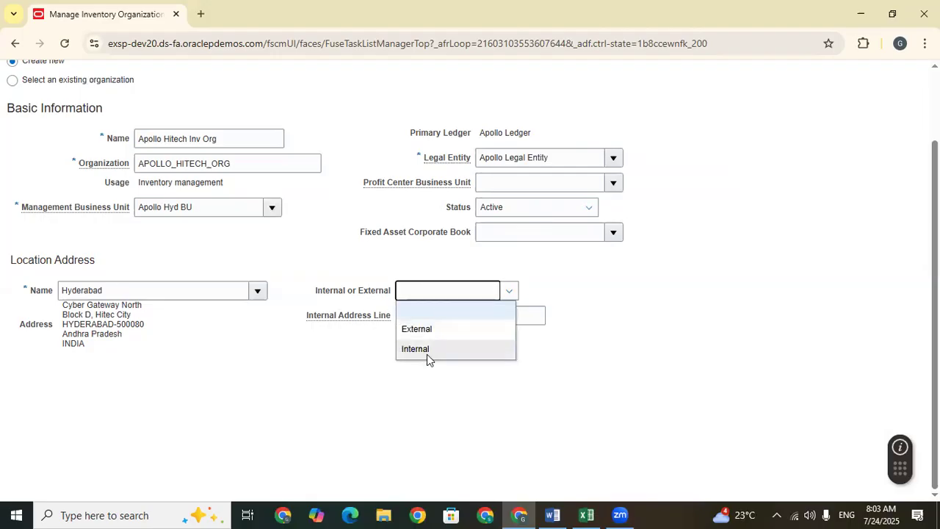
click(610, 381)
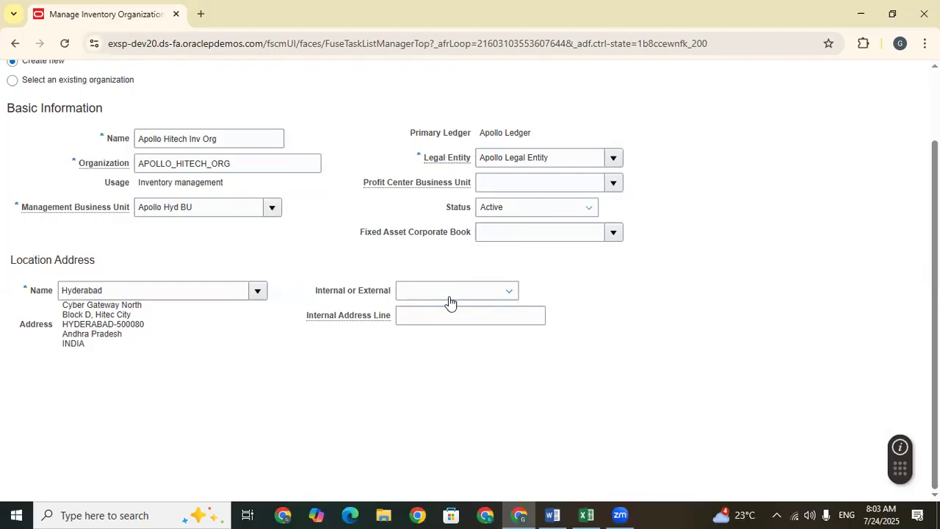
scroll(807, 261, up, 3)
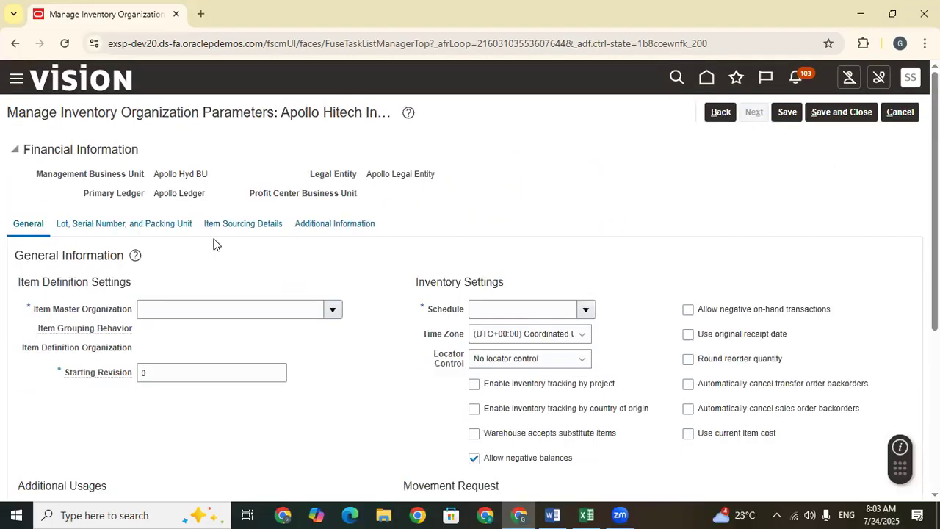
Step: Look over the organization parameters and try to return to the basic information page
scroll(271, 214, down, 2)
scroll(272, 214, up, 2)
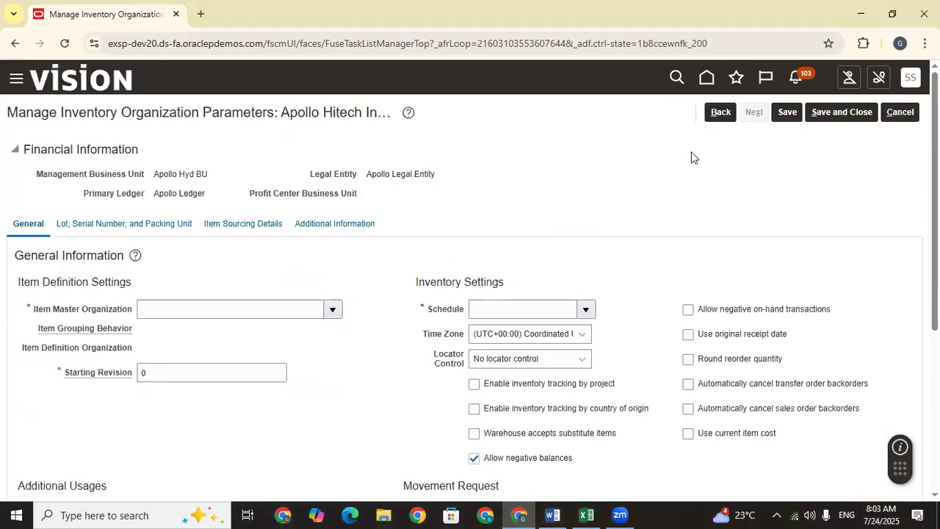
click(720, 111)
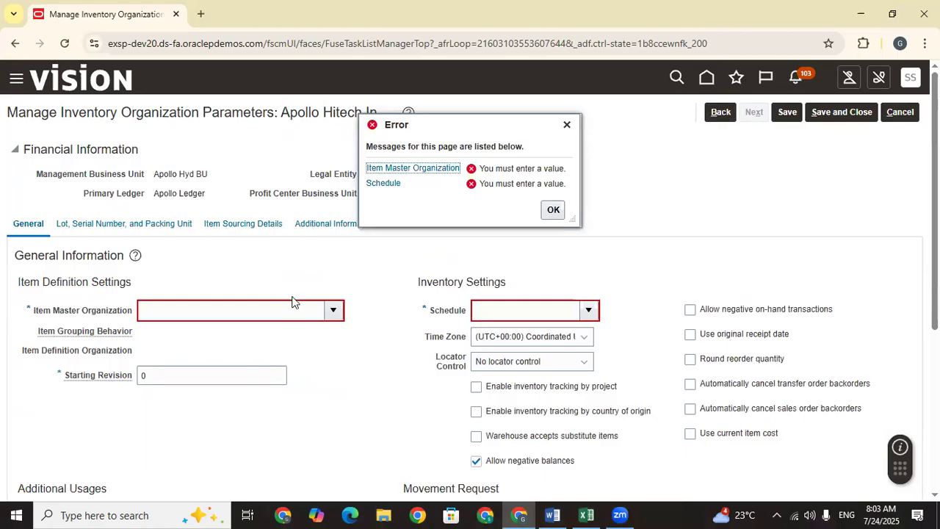
click(311, 365)
Step: Look up the item organization name in the Excel setup log and set Item Master Organization to Apollo IMO in Oracle Fusion
drag(30, 311, 132, 315)
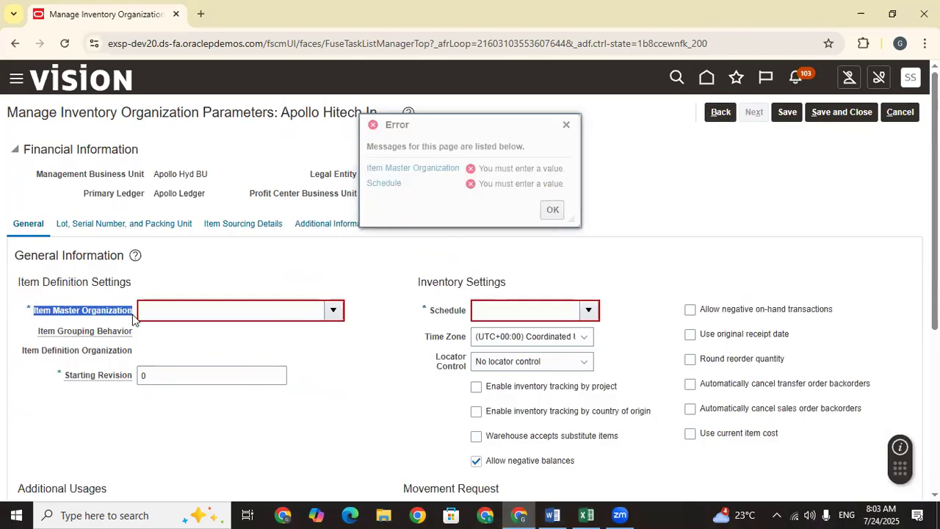
click(585, 515)
click(420, 426)
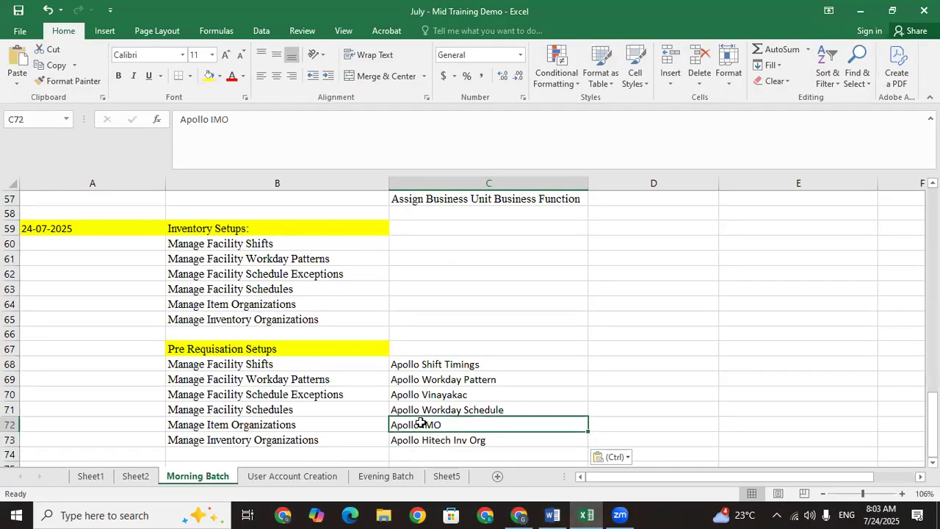
click(518, 515)
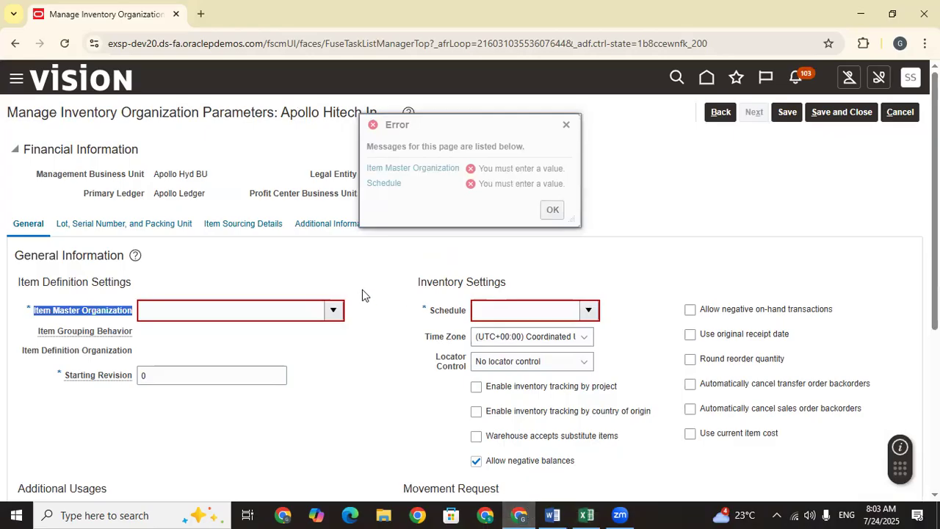
click(334, 311)
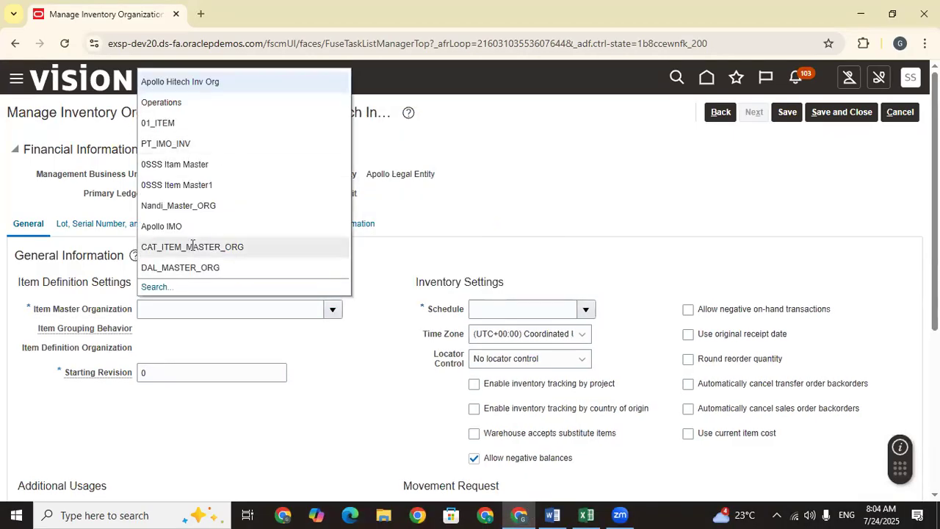
click(178, 226)
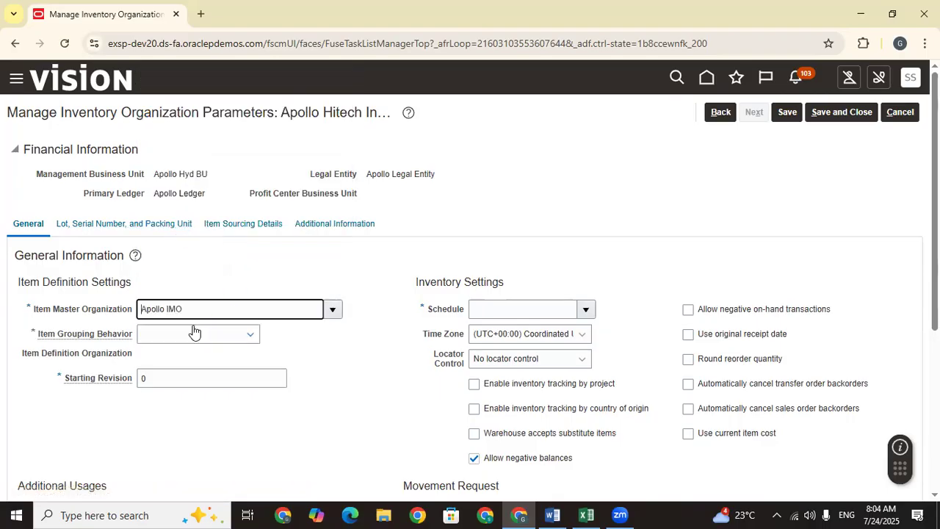
drag(201, 308, 96, 304)
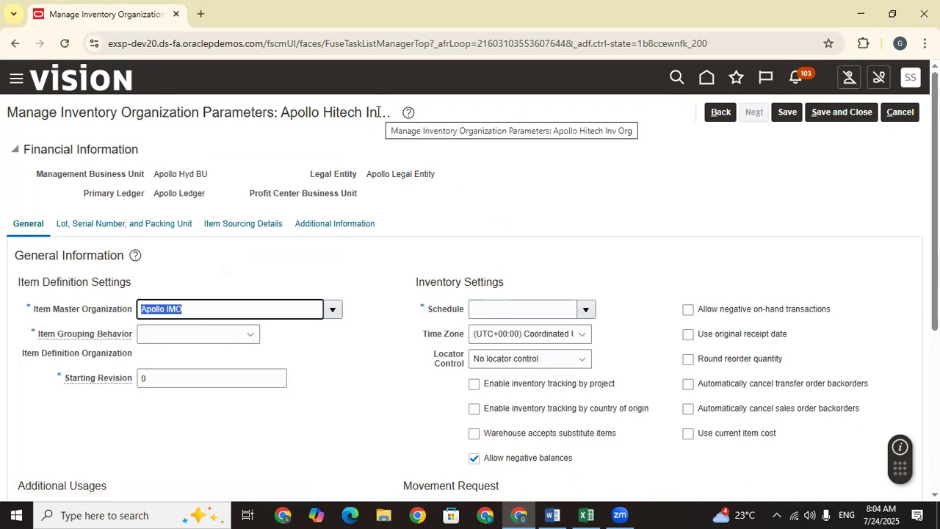
Step: Set Item Grouping Behavior to Reference Organization and review the choices for the item definition organization
click(194, 334)
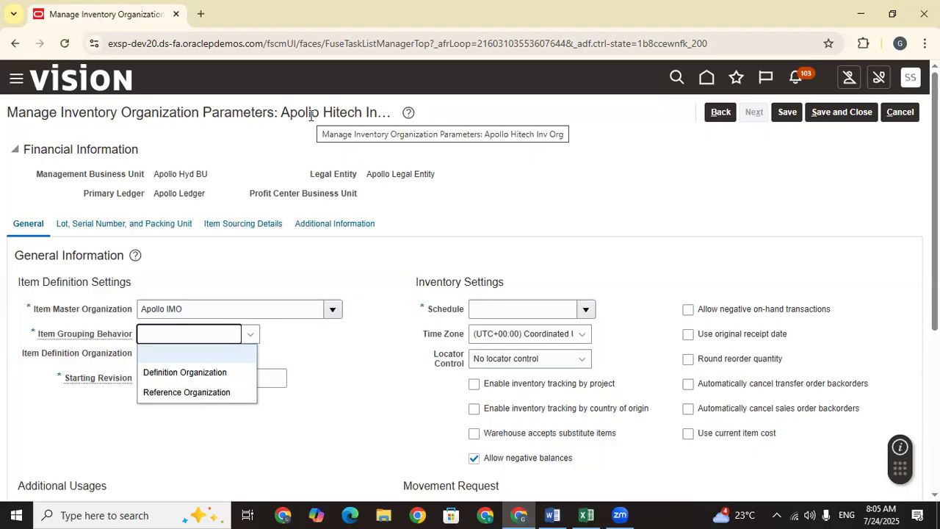
click(206, 392)
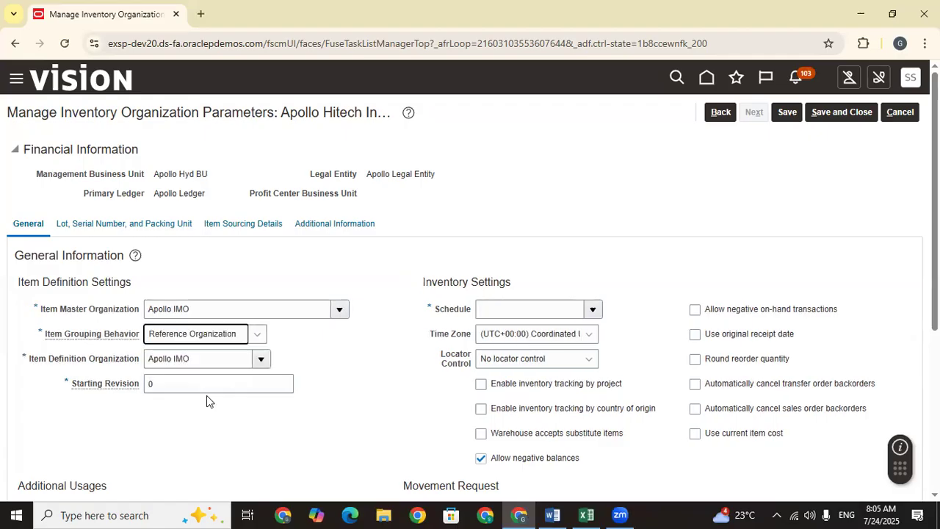
drag(194, 359, 137, 359)
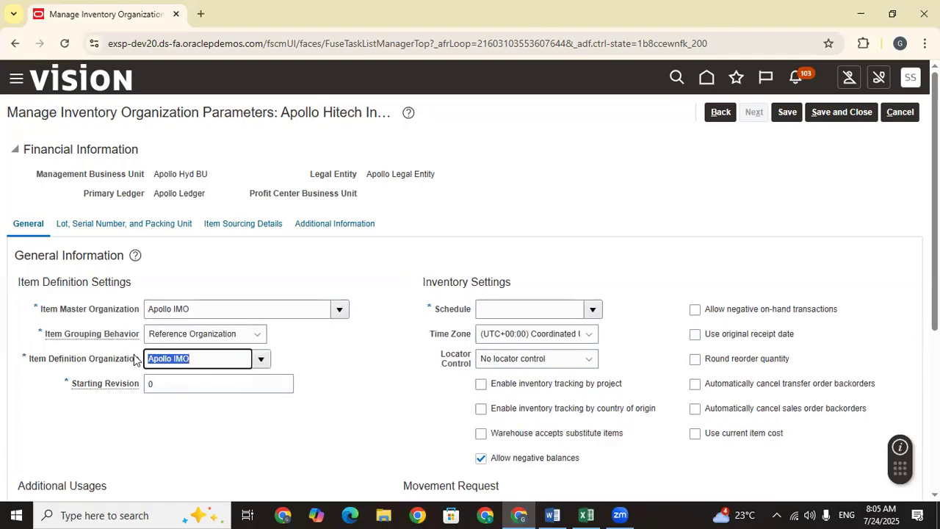
click(262, 365)
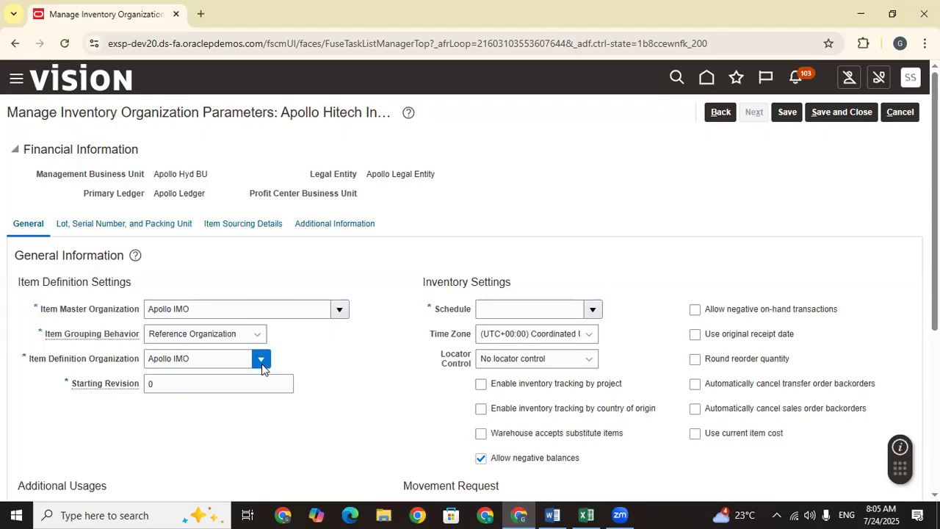
drag(208, 359, 147, 356)
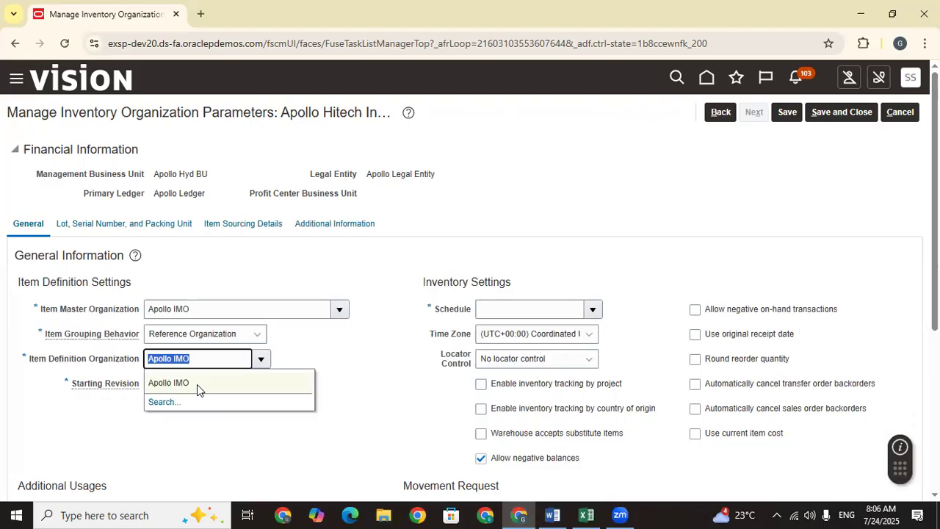
click(211, 336)
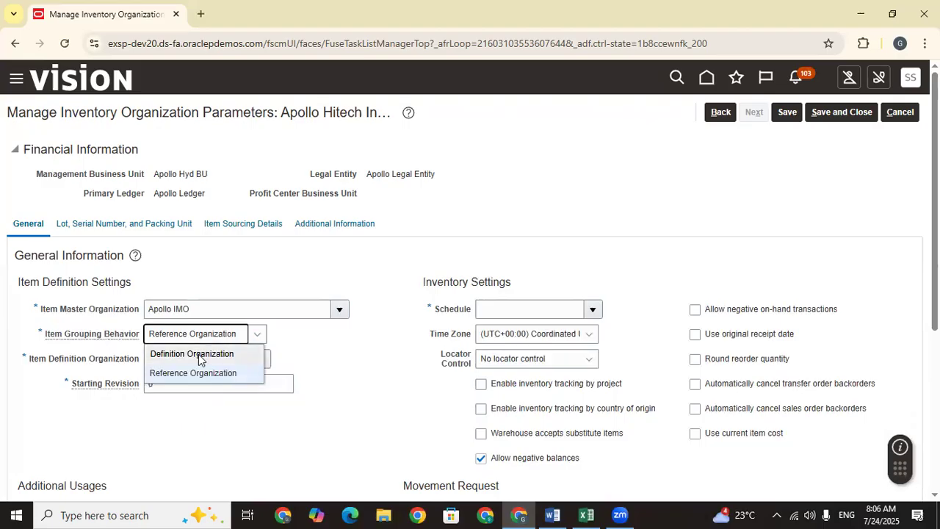
click(34, 372)
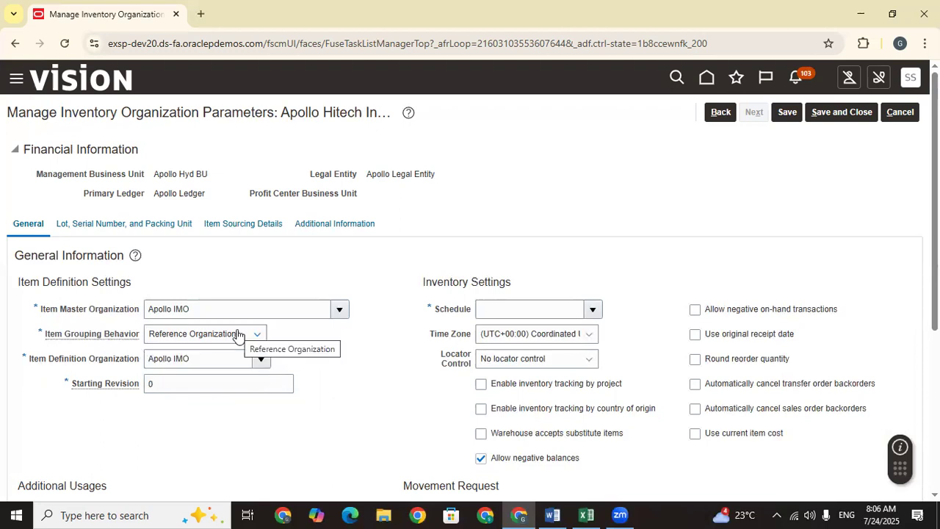
Step: Set Item Grouping Behavior to Definition Organization and check the item definition organization and starting revision
click(237, 335)
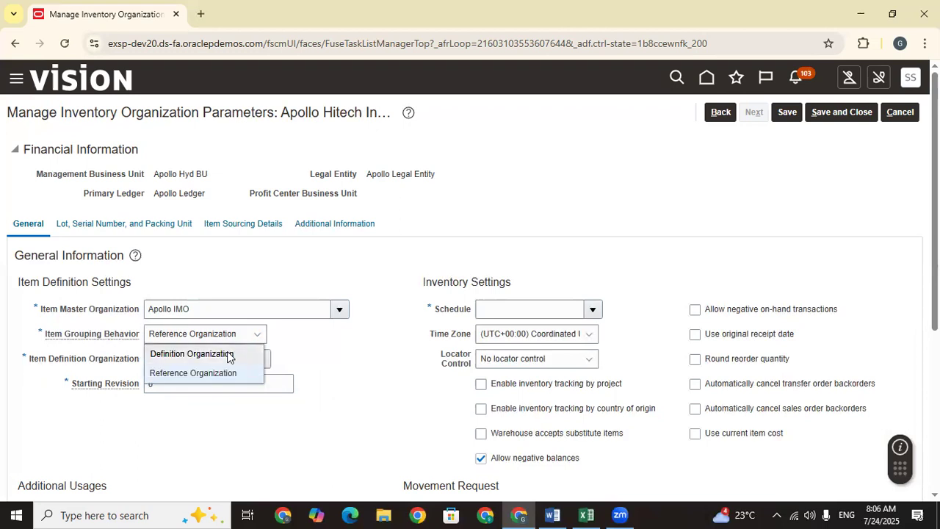
click(227, 354)
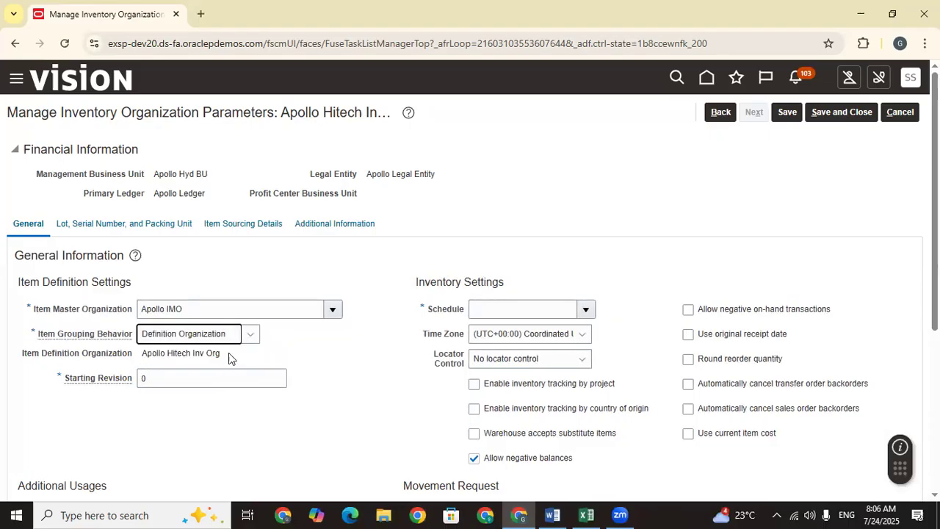
drag(229, 356, 142, 356)
click(306, 462)
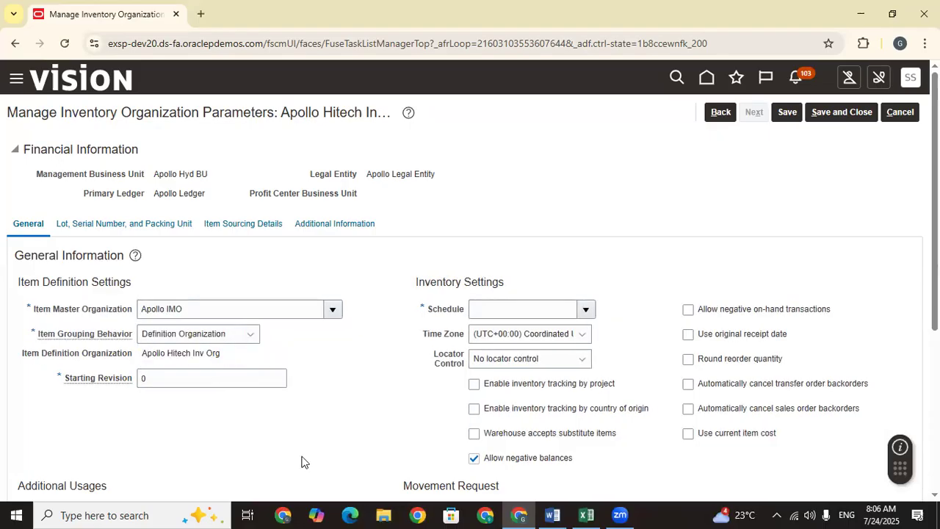
drag(224, 355, 141, 354)
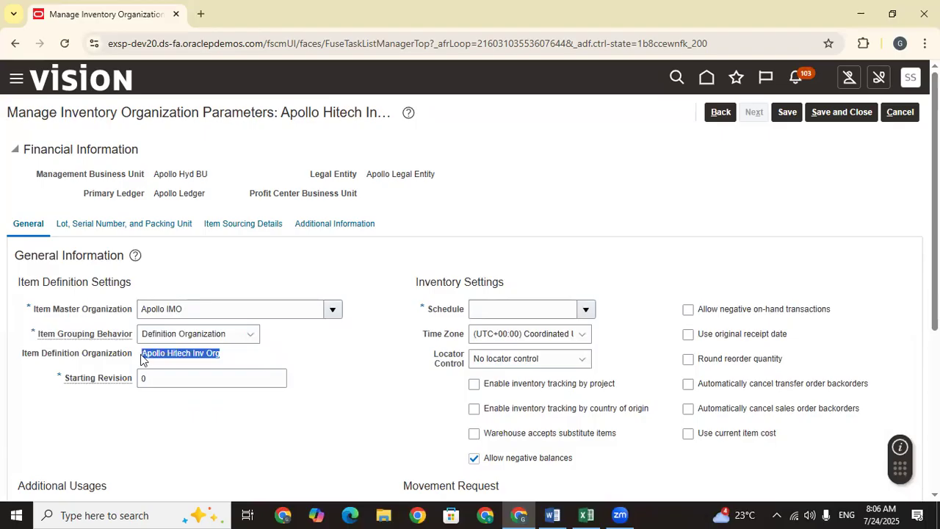
double_click(181, 414)
click(162, 381)
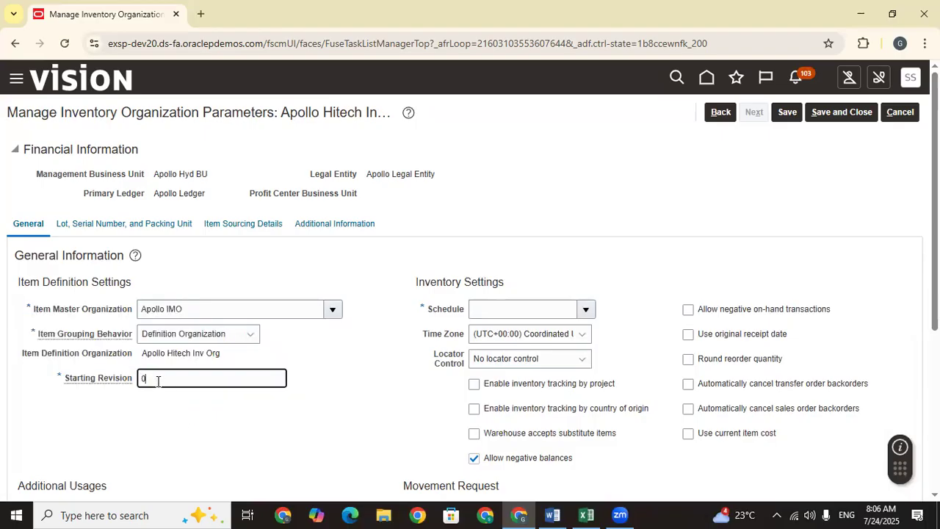
Step: Look up the facility schedule name in the Excel setup log and set Schedule to Apollo Workday Schedule in Oracle Fusion
scroll(470, 294, down, 3)
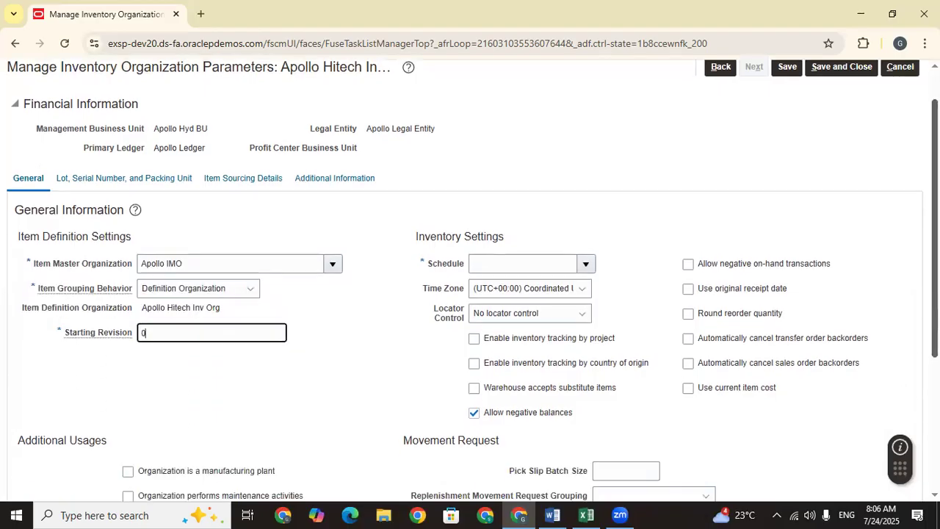
scroll(470, 293, up, 2)
click(508, 249)
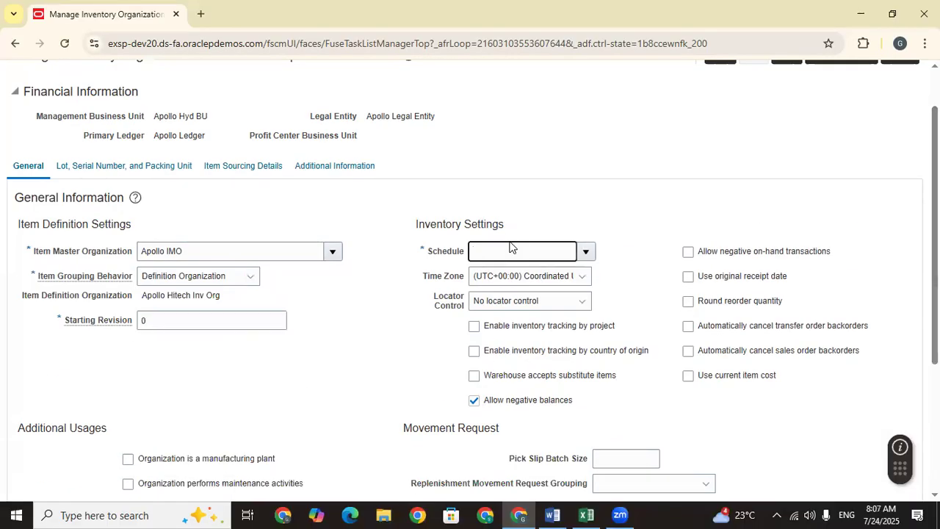
click(586, 514)
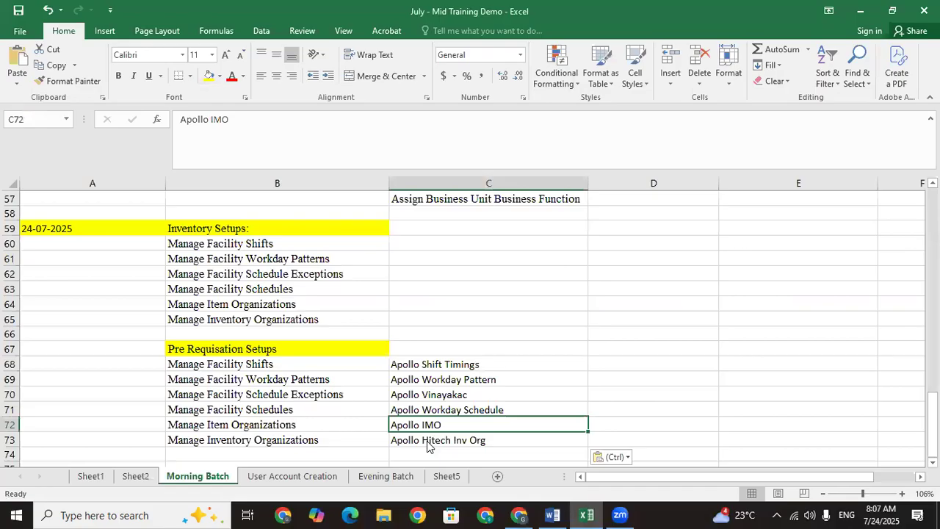
click(429, 408)
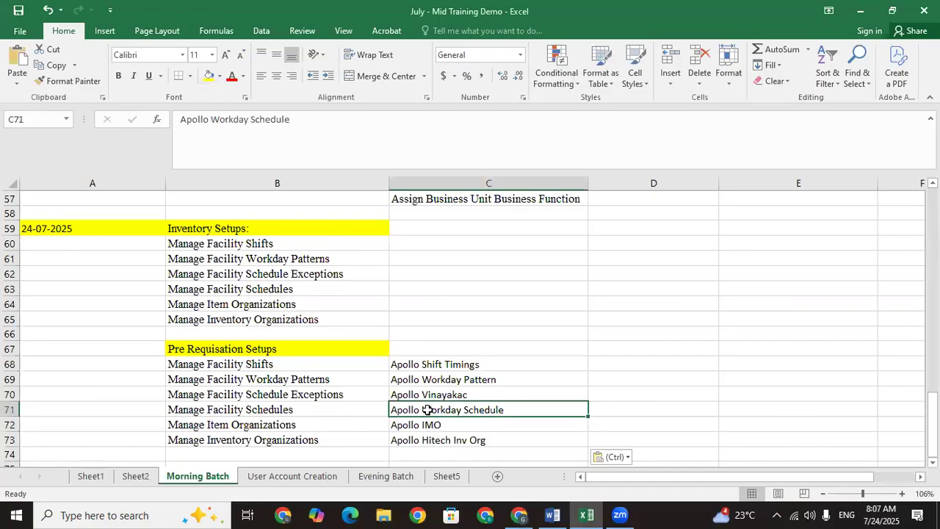
click(519, 514)
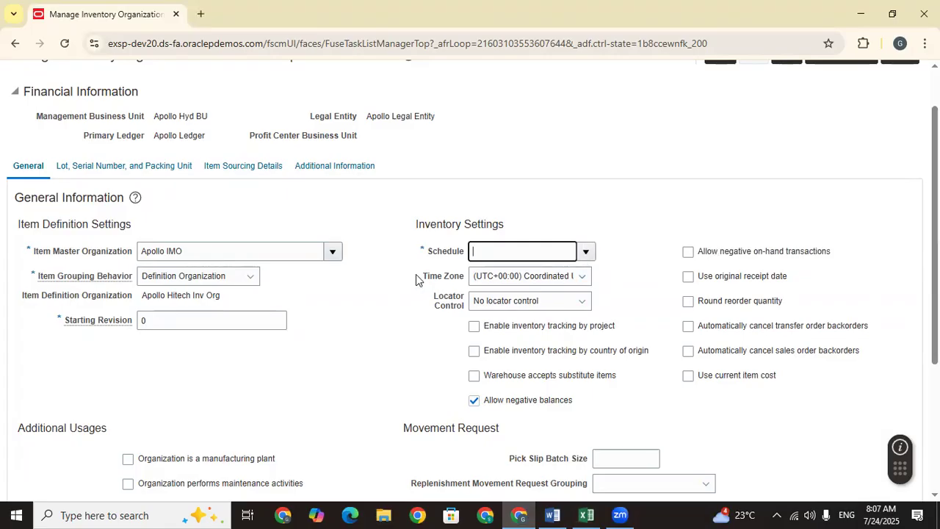
click(586, 253)
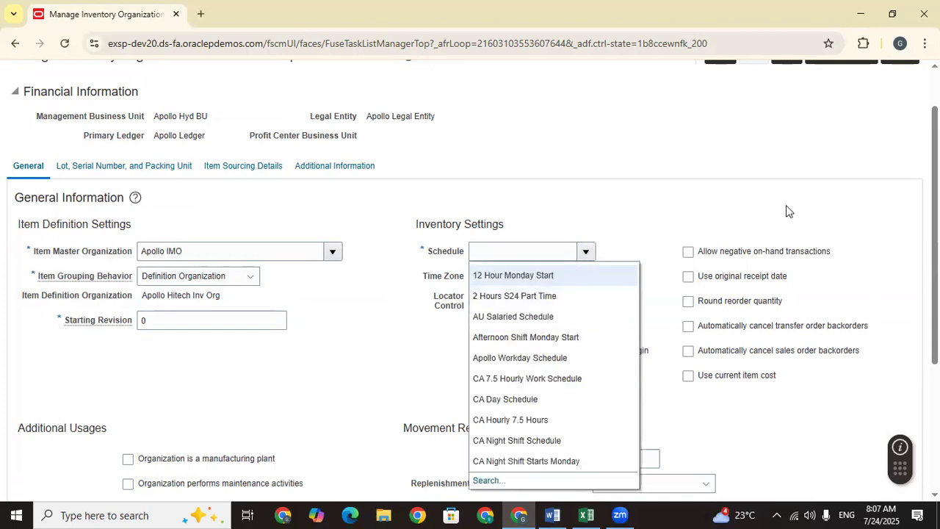
click(548, 358)
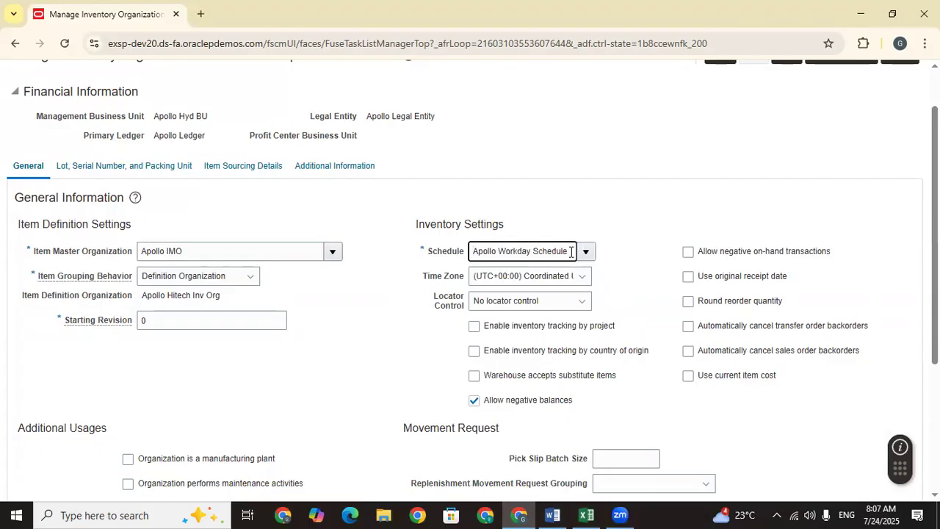
Step: Compare the chosen item master organization and schedule with the shift, workday pattern and exception names in the Excel log, returning to Oracle Fusion
click(424, 257)
click(65, 250)
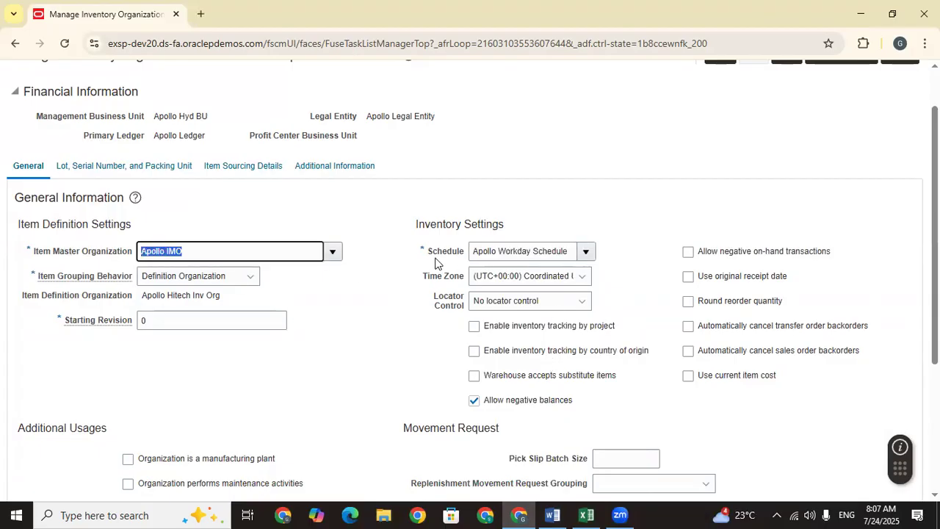
drag(569, 252, 426, 258)
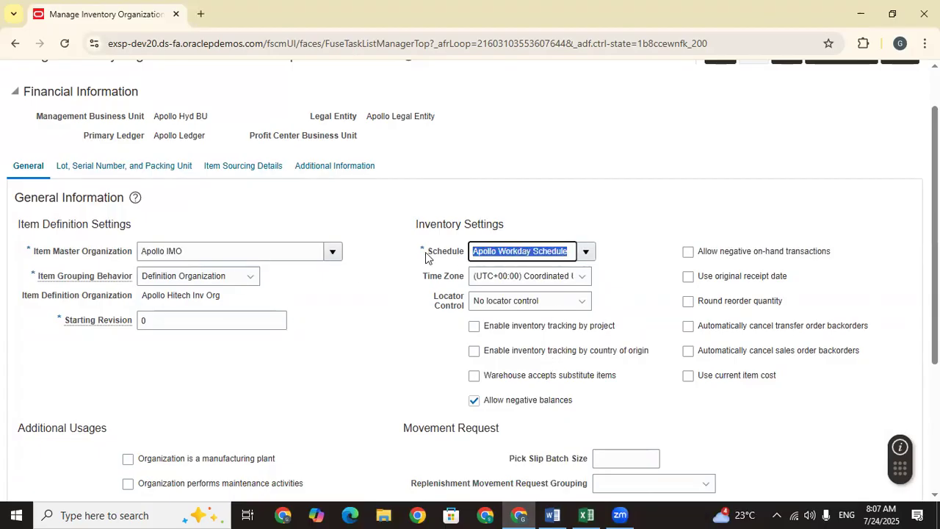
click(593, 513)
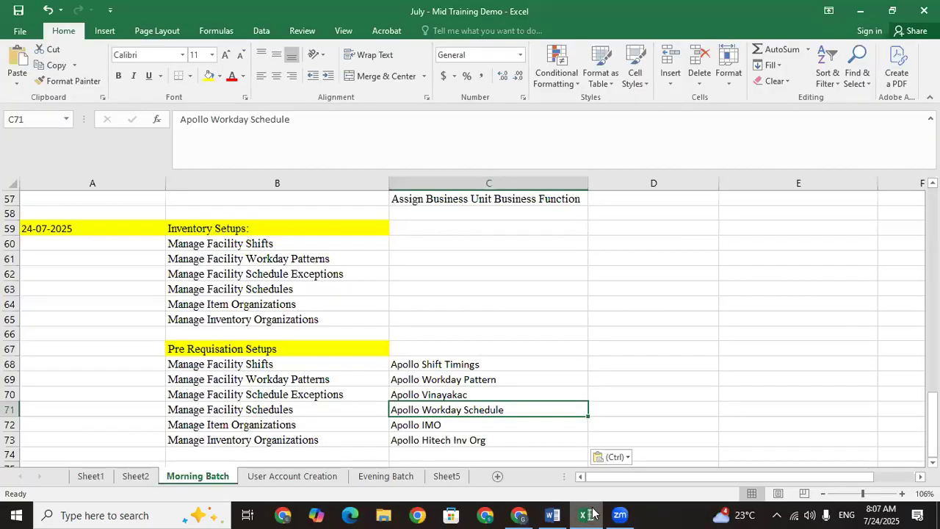
click(444, 362)
click(444, 379)
click(445, 395)
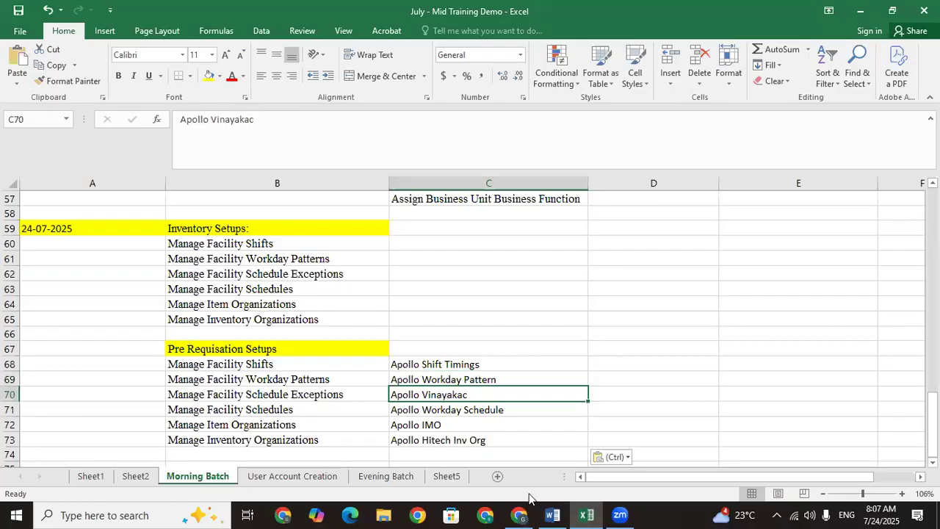
click(519, 514)
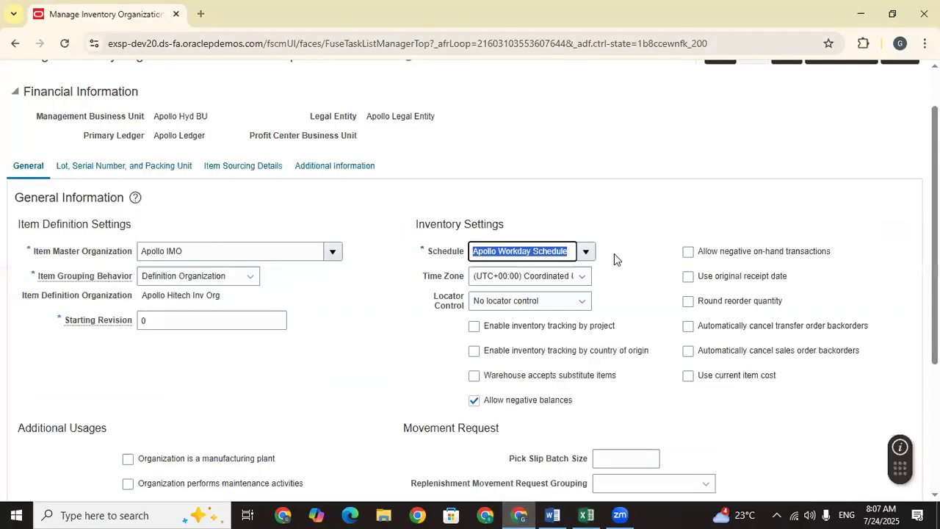
Step: Review the available time zones and look over the remaining inventory settings without changing them
click(614, 255)
click(534, 284)
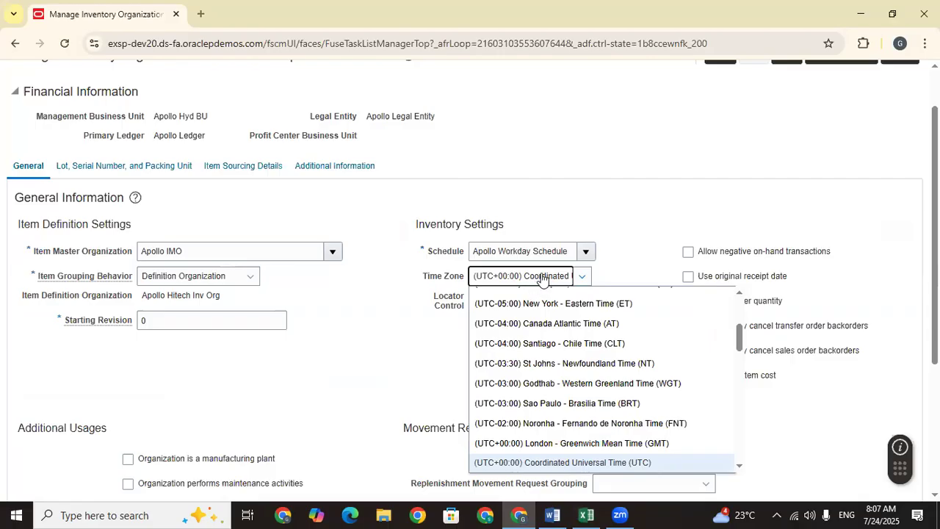
click(636, 212)
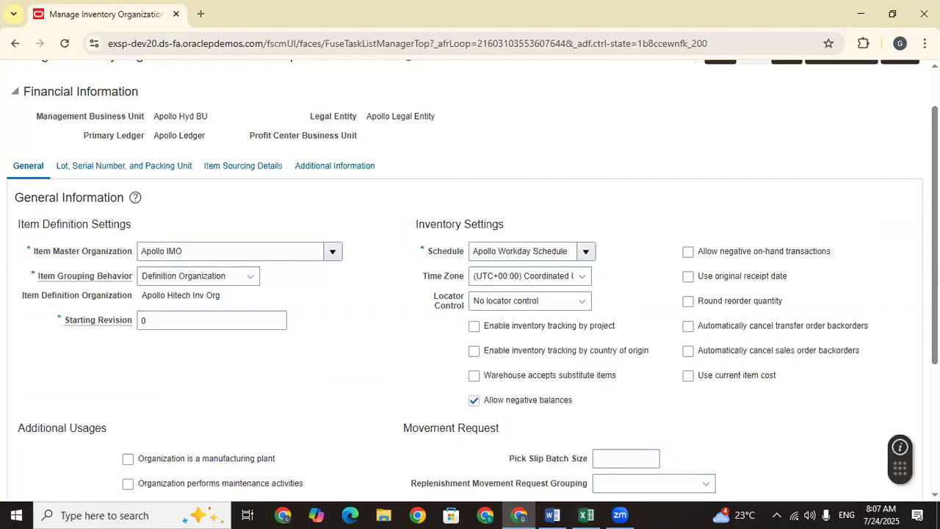
scroll(470, 294, down, 2)
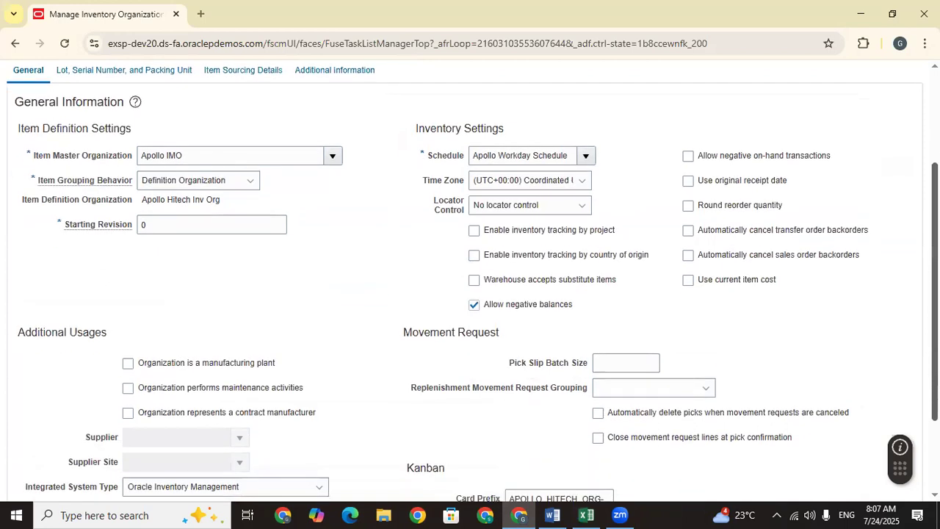
scroll(676, 129, down, 1)
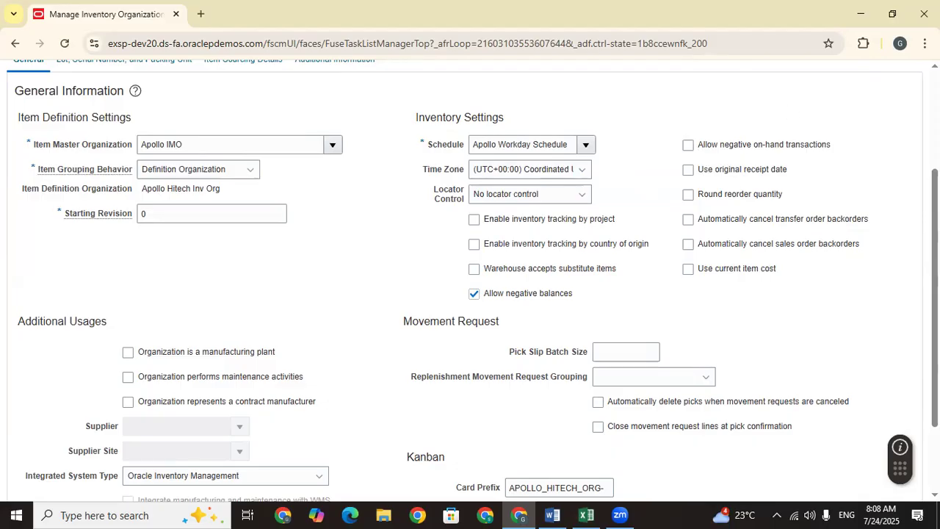
scroll(470, 279, down, 2)
Step: Examine the Additional Usages options, including the manufacturing plant setting and the supplier and supplier site fields
drag(19, 215, 124, 223)
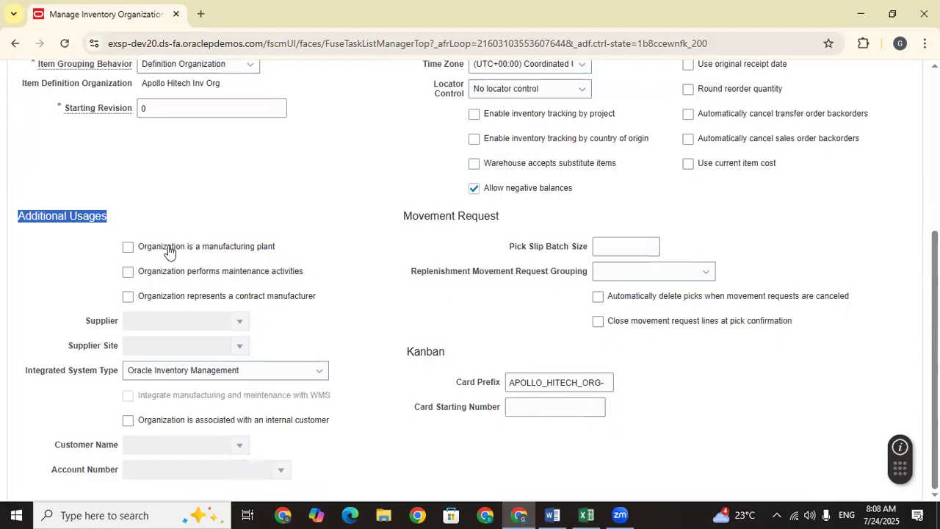
click(127, 247)
click(129, 249)
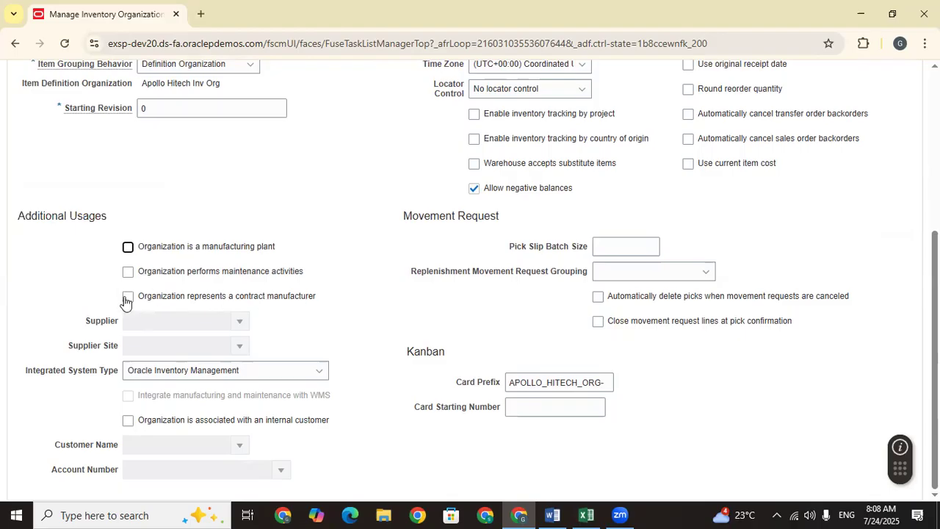
drag(85, 323, 115, 327)
drag(68, 346, 123, 352)
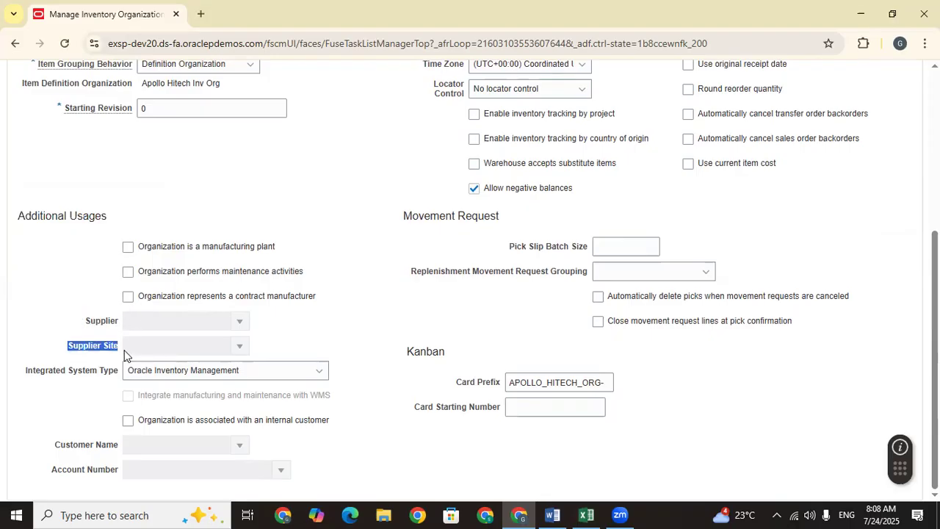
click(87, 401)
Step: Select Oracle Inventory Management as the Integrated System Type and check the Kanban settings
click(199, 377)
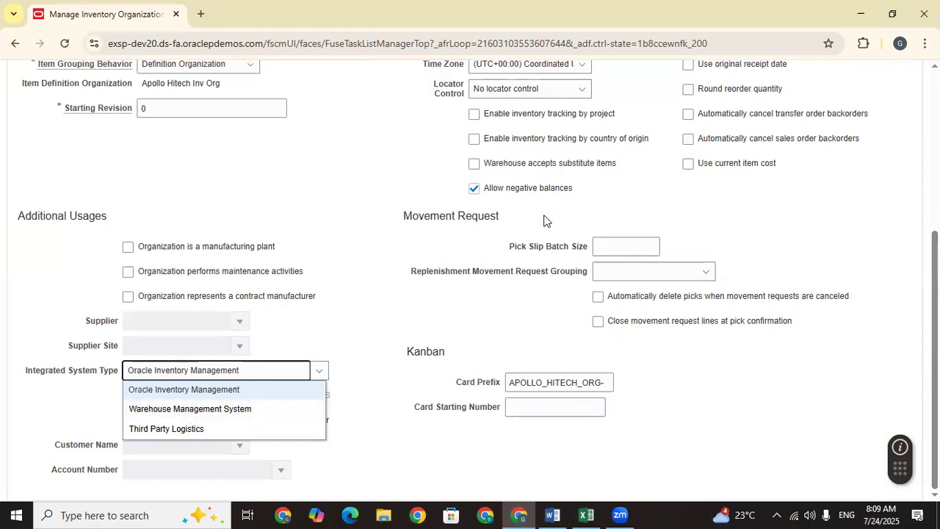
click(200, 390)
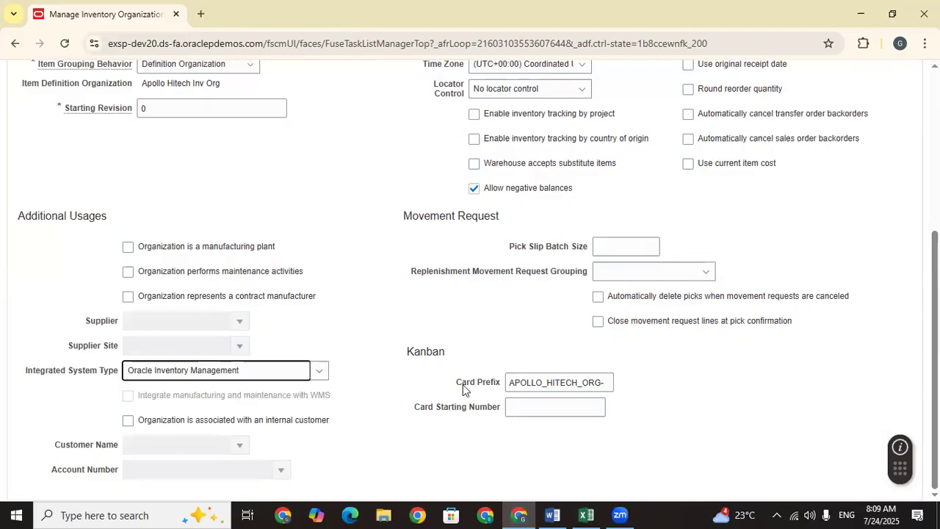
click(400, 360)
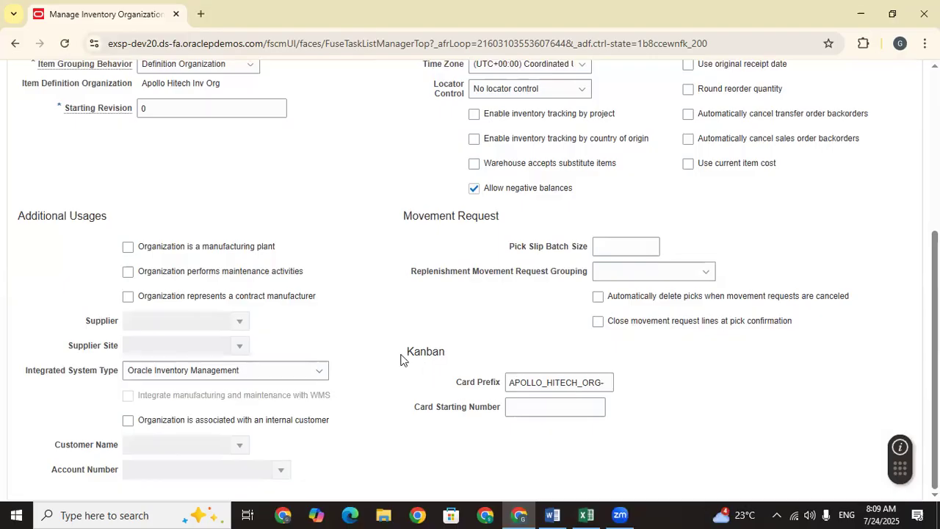
drag(400, 360, 457, 357)
click(411, 389)
Step: Review the organization's lot control, child lot control and serial number generation parameters
scroll(469, 279, up, 2)
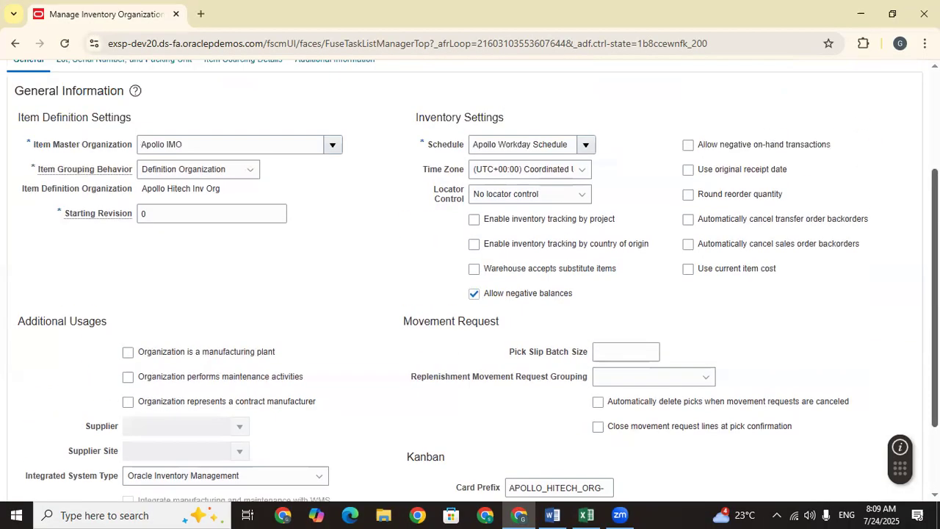
scroll(140, 213, up, 3)
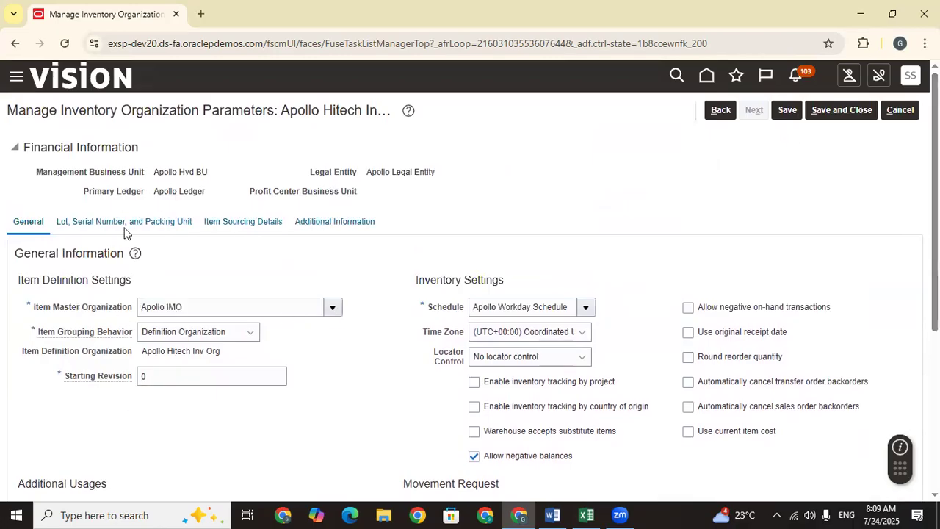
click(124, 225)
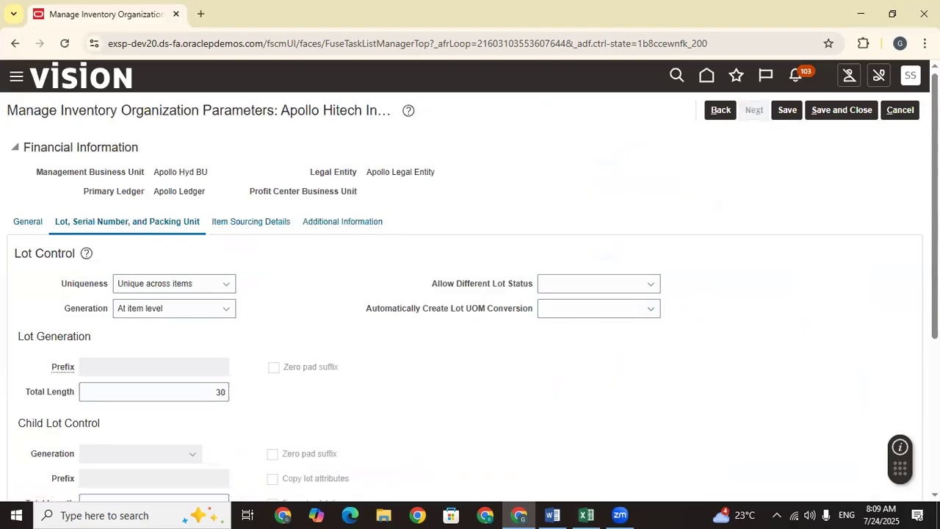
scroll(470, 294, down, 2)
scroll(470, 293, up, 2)
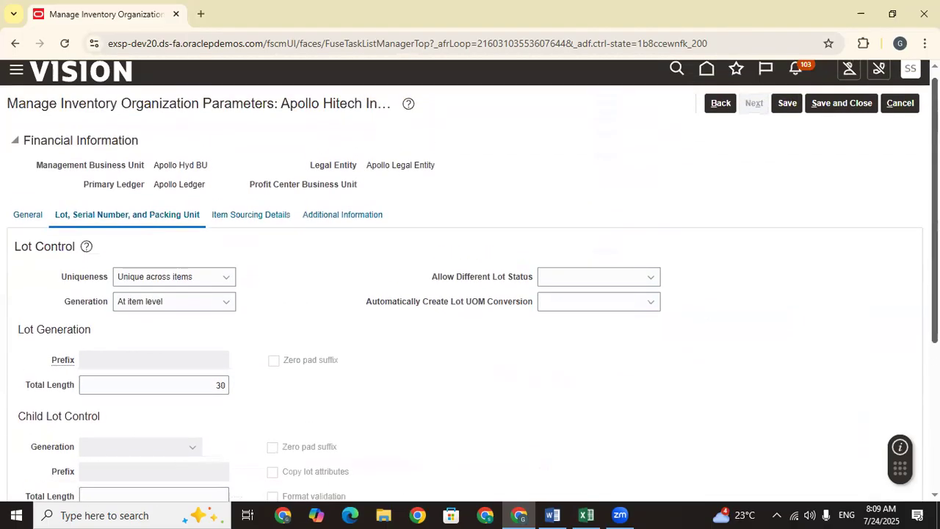
scroll(470, 294, down, 1)
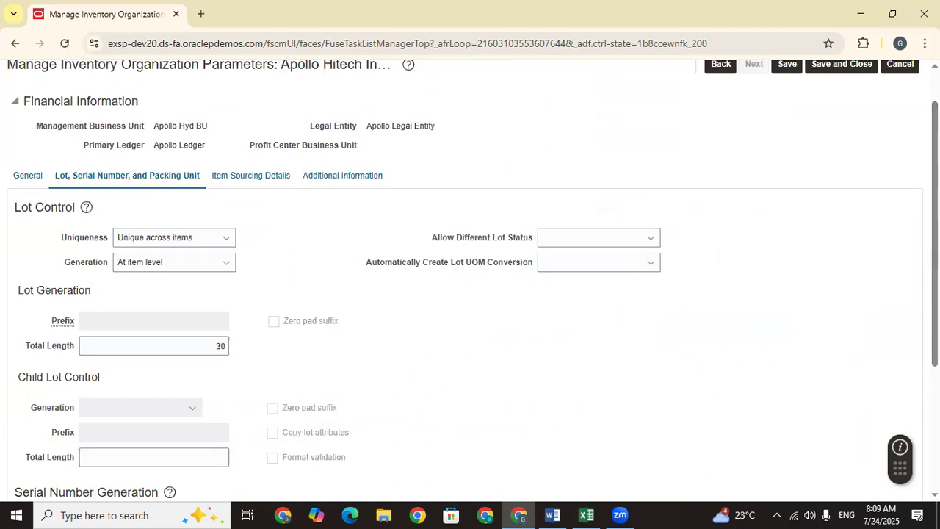
scroll(72, 367, down, 1)
scroll(469, 279, down, 4)
scroll(470, 279, up, 4)
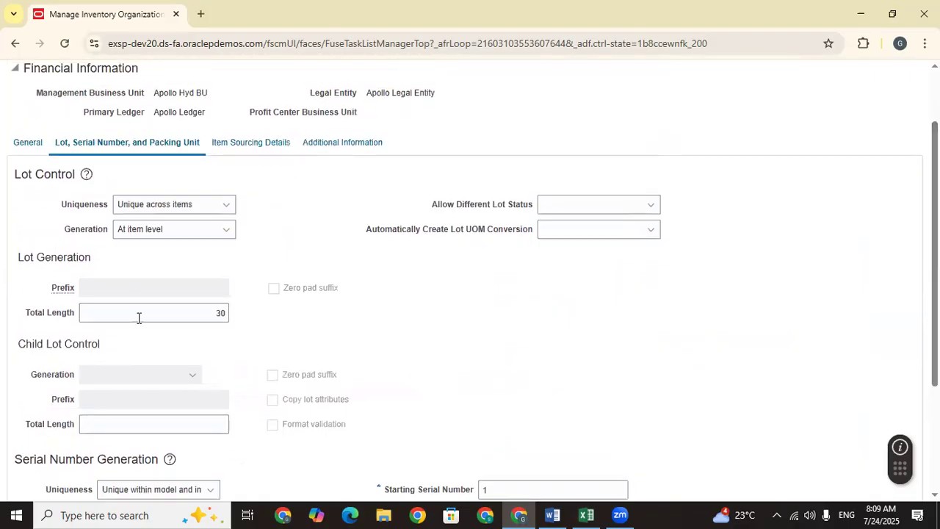
Step: Review the picking defaults and item sourcing details, including the available sourcing types
click(264, 144)
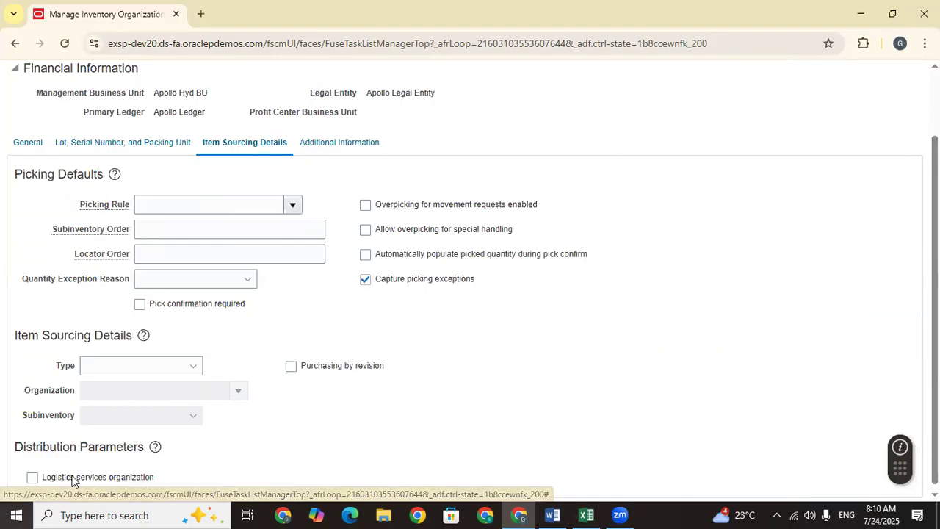
click(128, 367)
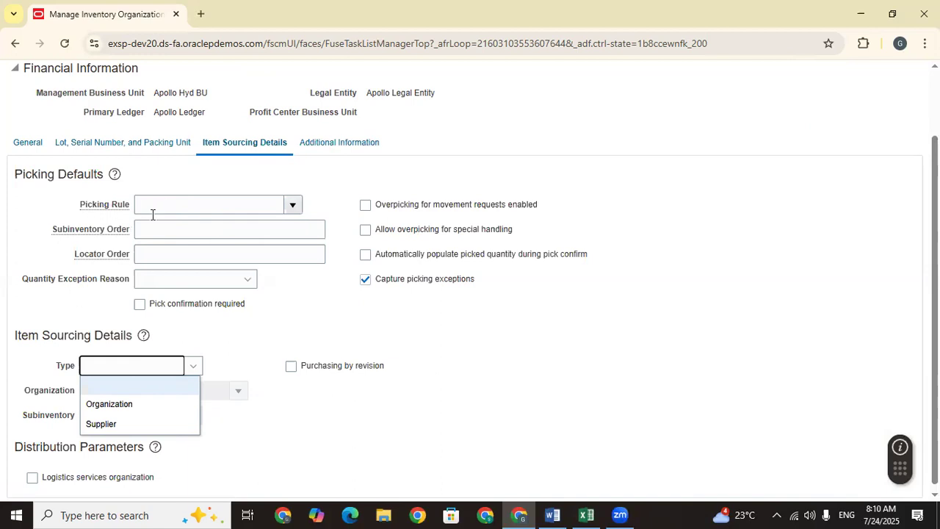
click(293, 330)
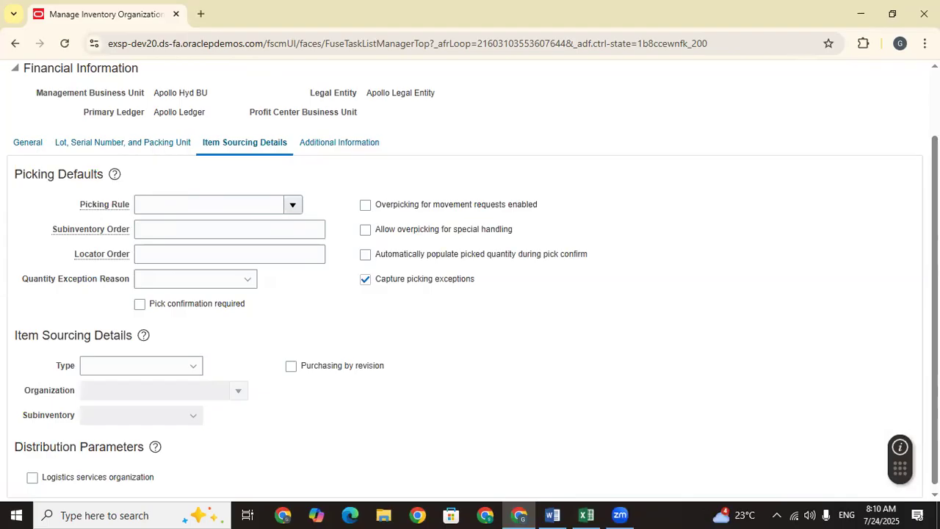
scroll(469, 279, up, 2)
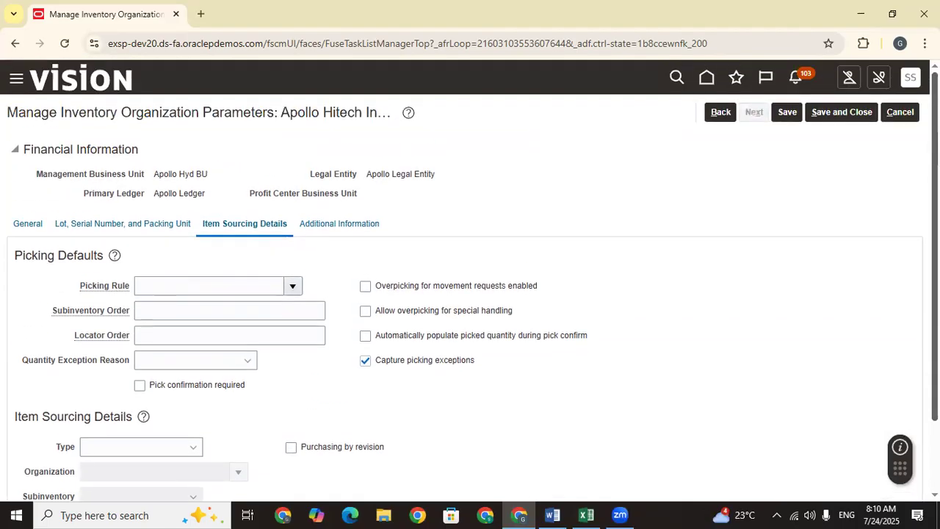
Step: Check the context choices in the additional information, leave Context blank and save the inventory organization parameters
click(365, 225)
click(121, 291)
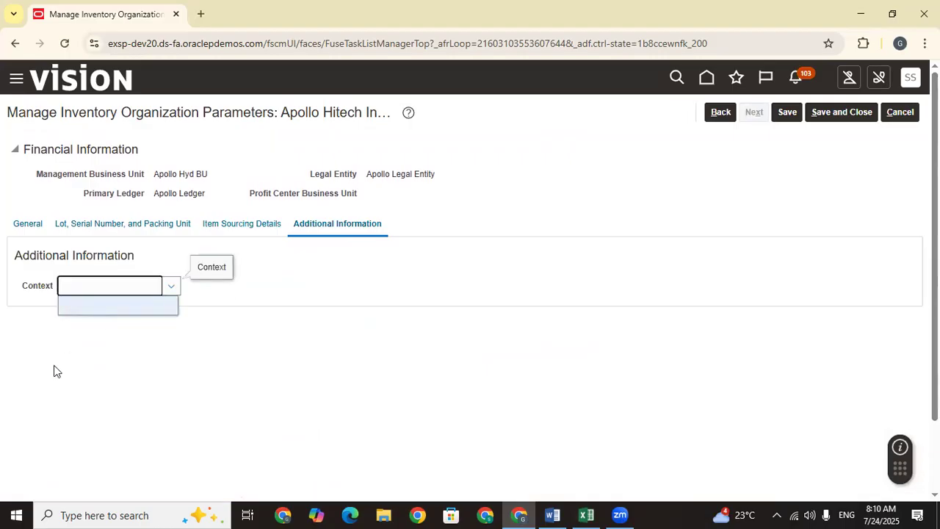
click(122, 388)
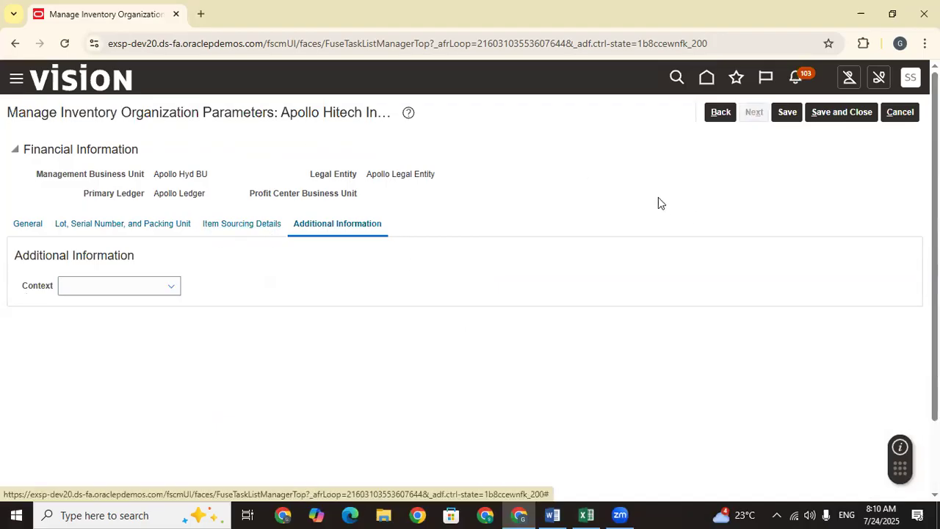
click(787, 114)
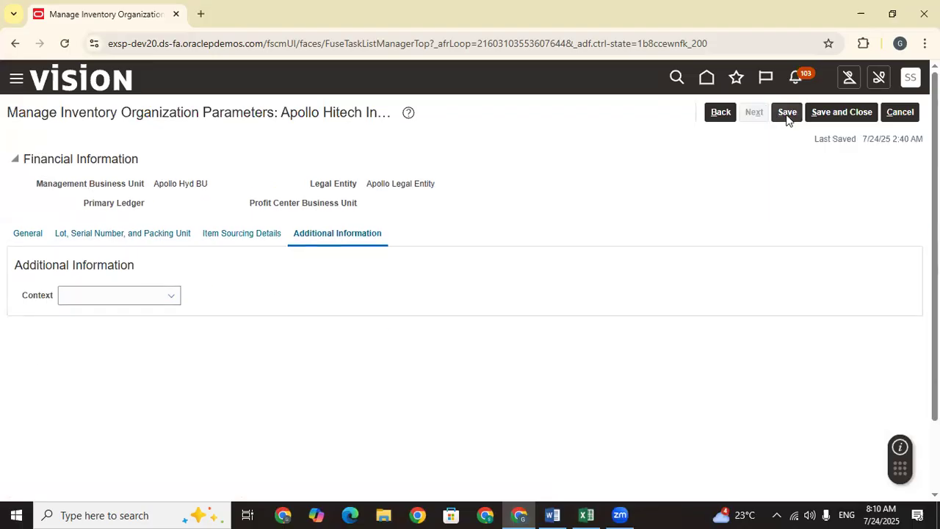
Step: Save and close the organization parameters and search the inventory organizations for names starting with Apo
click(822, 118)
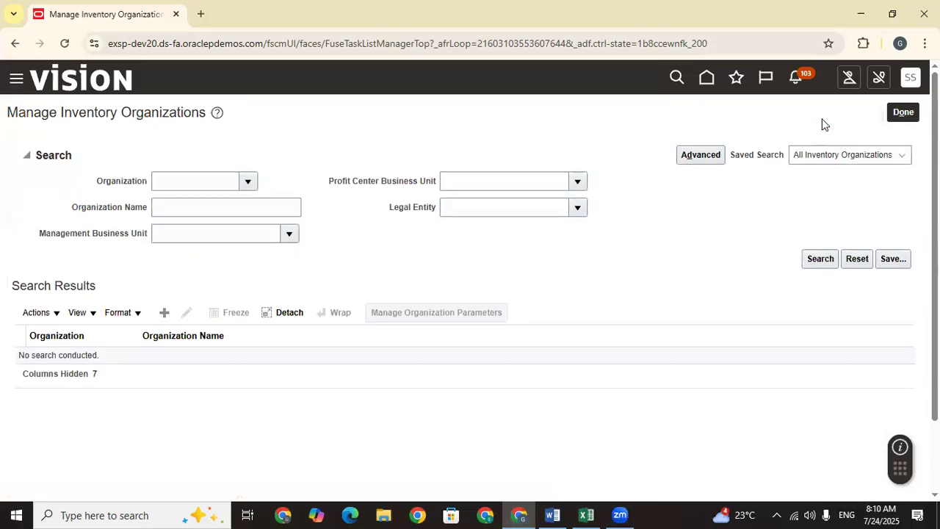
click(169, 212)
text(Apc)
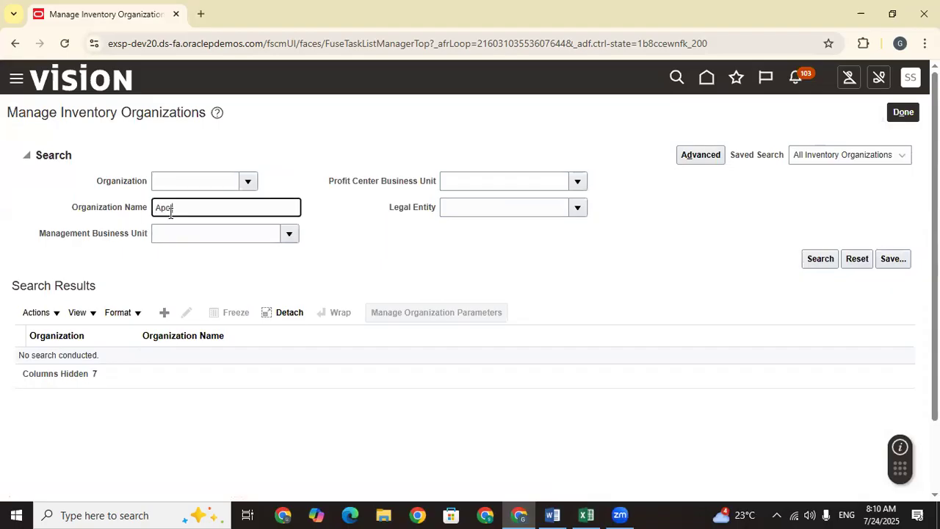
key(Return)
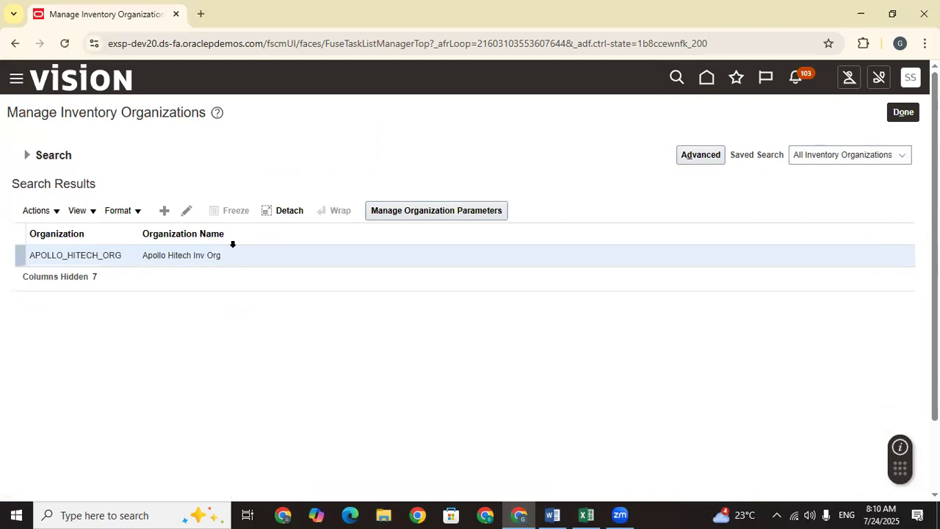
drag(221, 256, 155, 255)
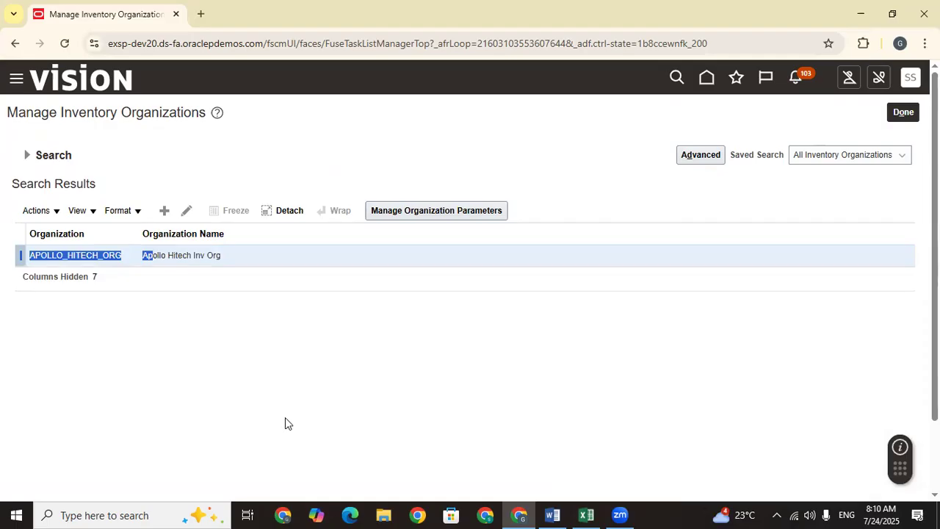
click(285, 415)
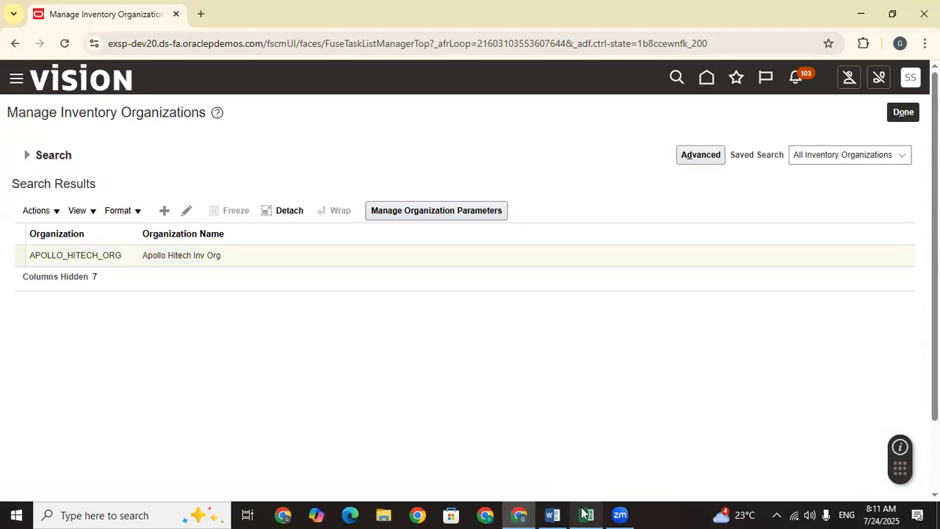
Step: Switch to the SCM training module document in Word and check the Inventory Setups topics through Manage Inventory Organizations
click(552, 514)
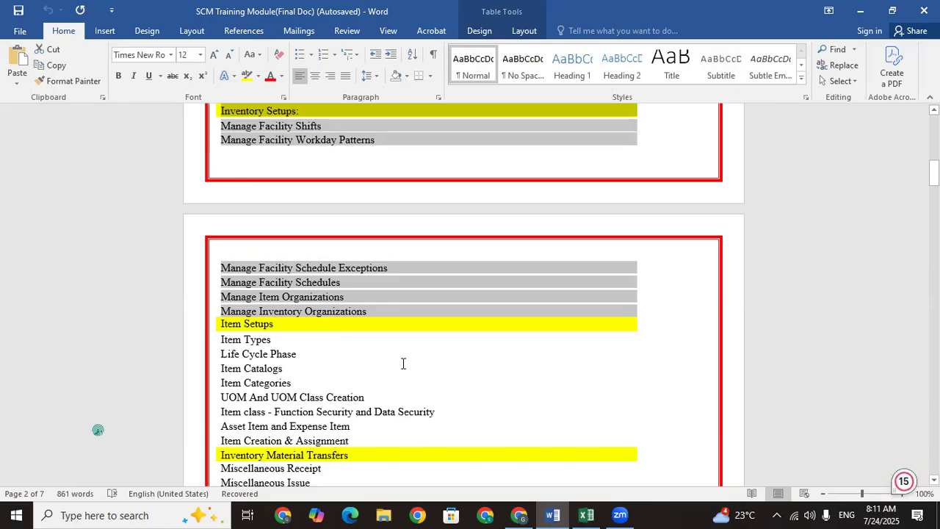
click(376, 310)
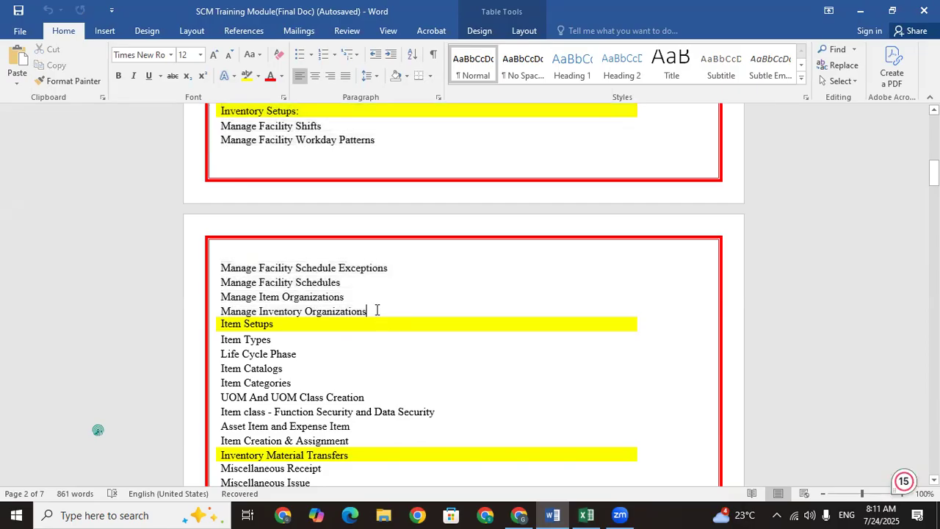
Step: Switch to the Excel setup log and enter Manage Subinv And Locator in cell B74, matching the font of the entries above
click(586, 514)
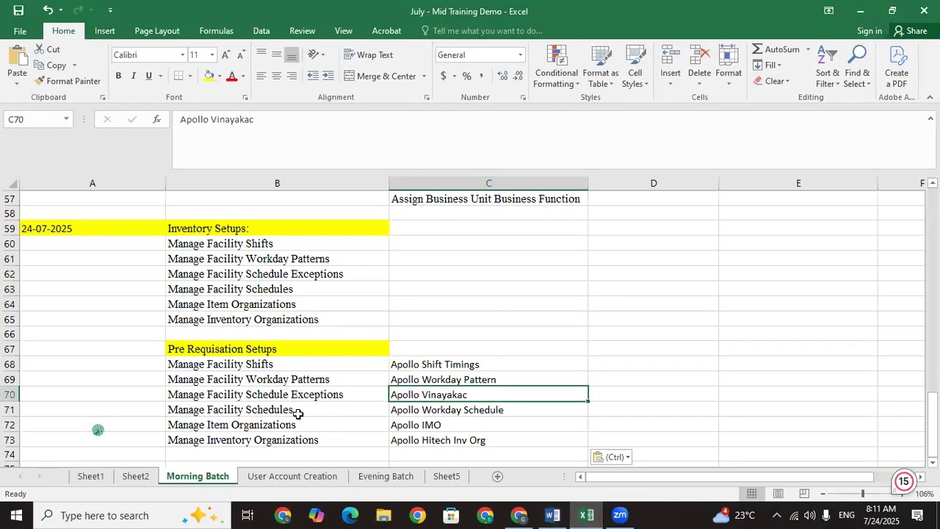
click(268, 420)
key(Down)
key(Down)
key(Down)
key(Down)
key(Down)
key(Down)
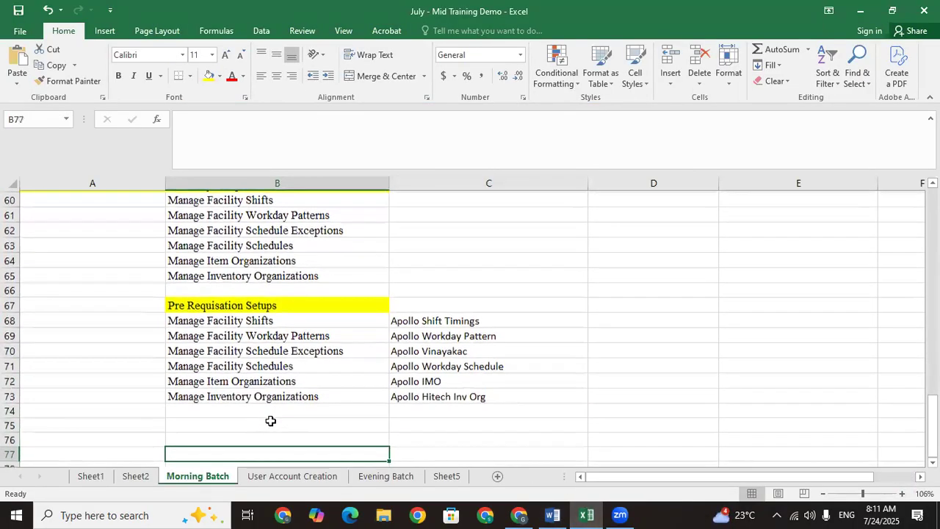
key(Up)
key(Up)
key(Up)
key(Up)
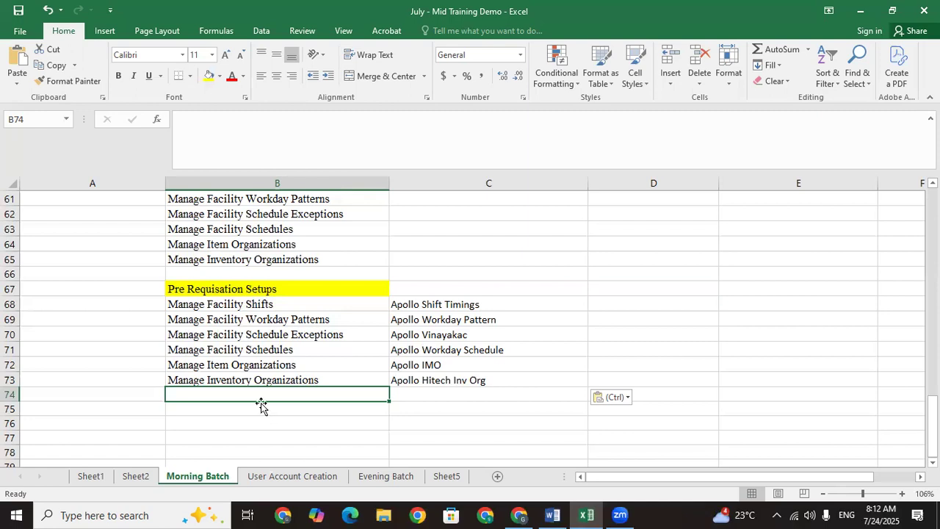
text(M)
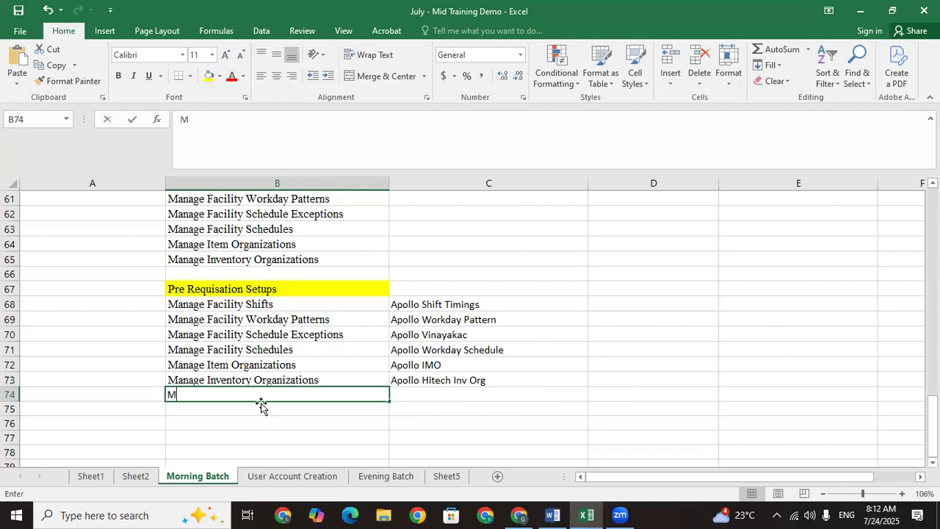
text(anage )
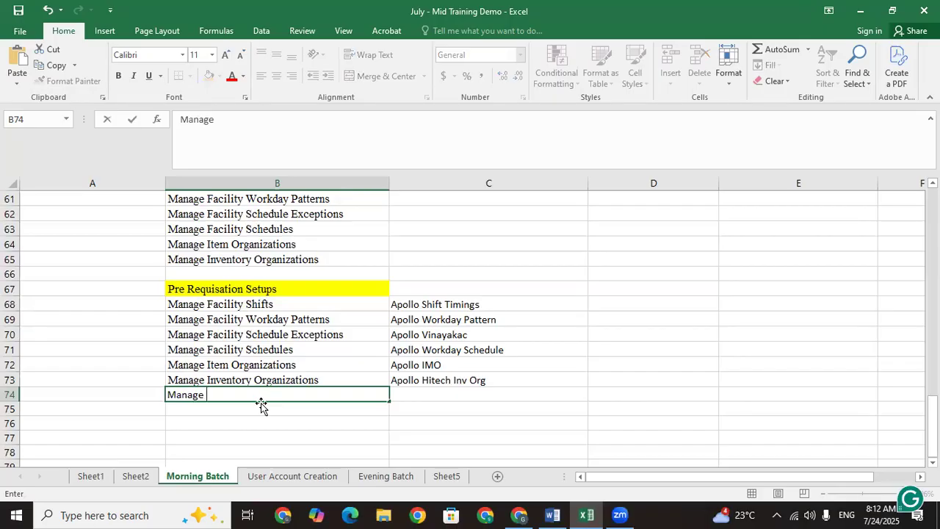
text(Subinv)
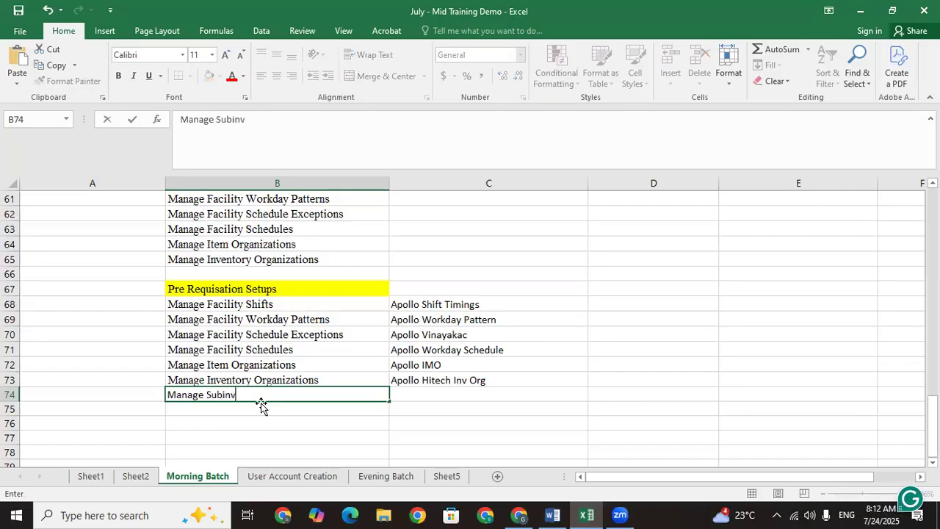
text( And Locator)
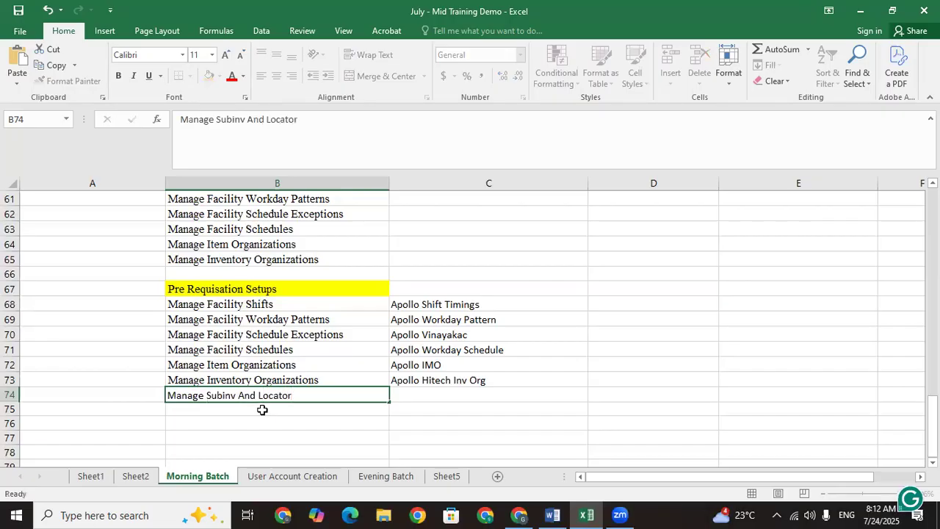
key(Return)
click(268, 389)
Step: Enter the subinventory names Receiving in cell C74 and Stores in cell C75
click(415, 397)
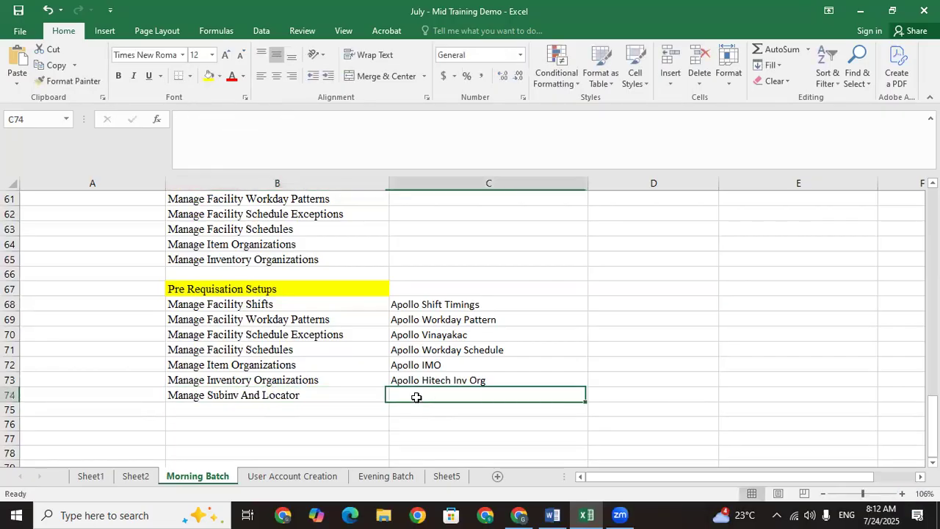
click(433, 381)
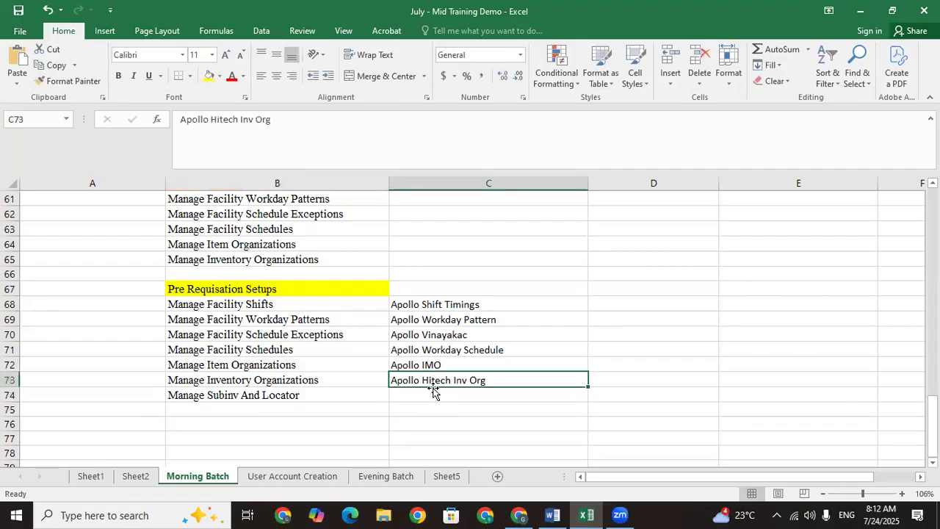
click(427, 395)
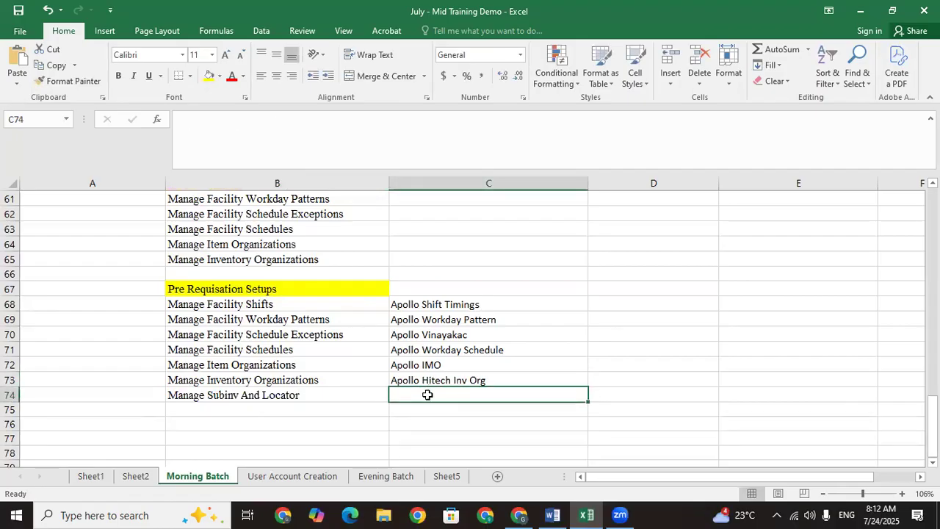
text(Receiving)
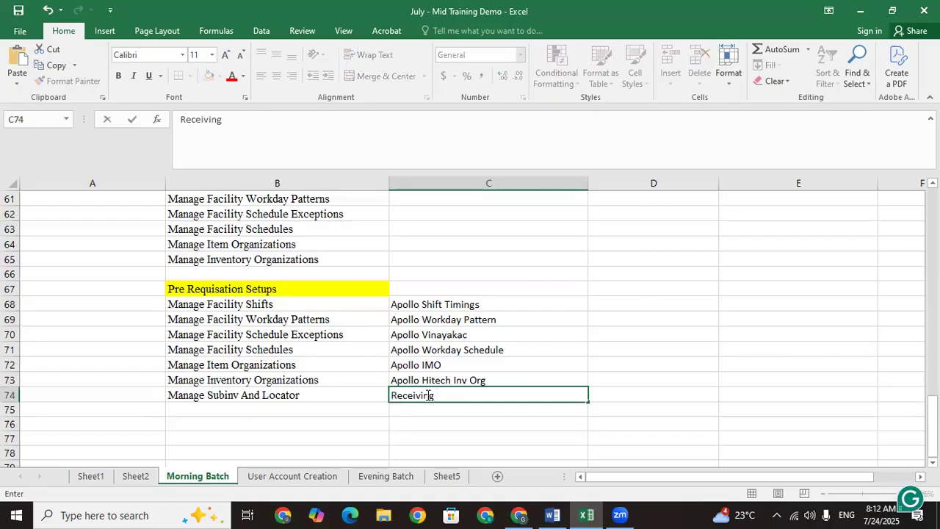
key(Return)
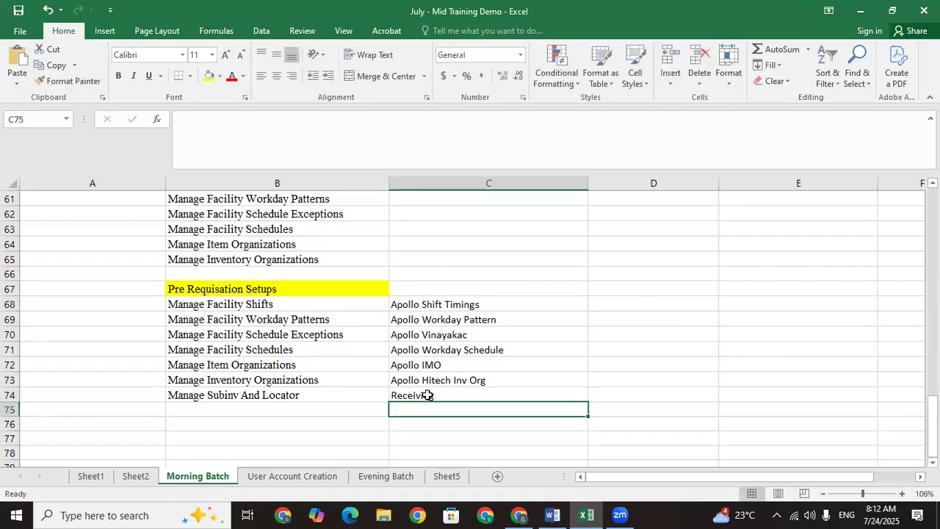
text(St)
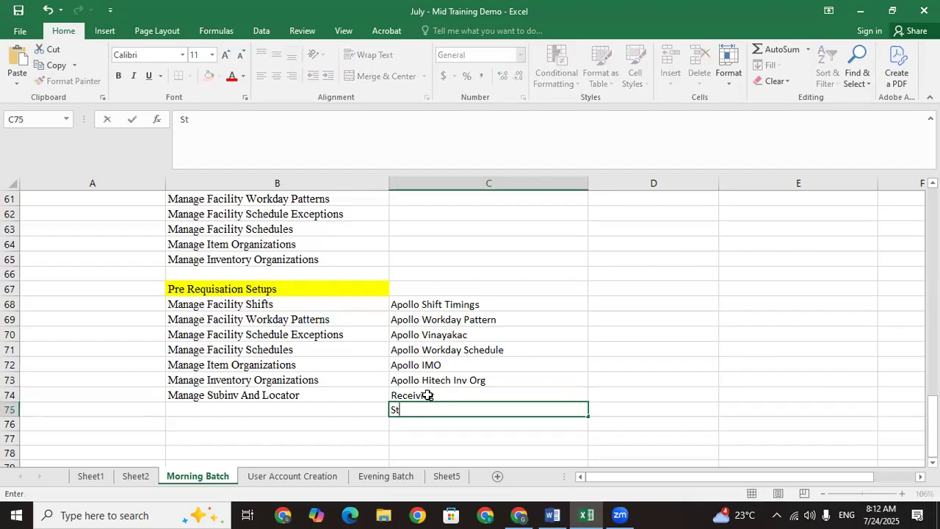
text(ore s)
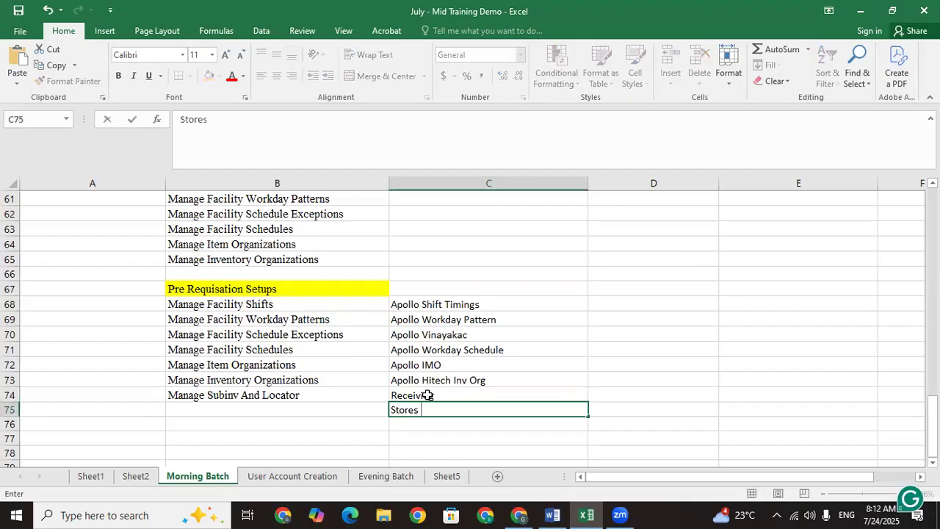
key(Return)
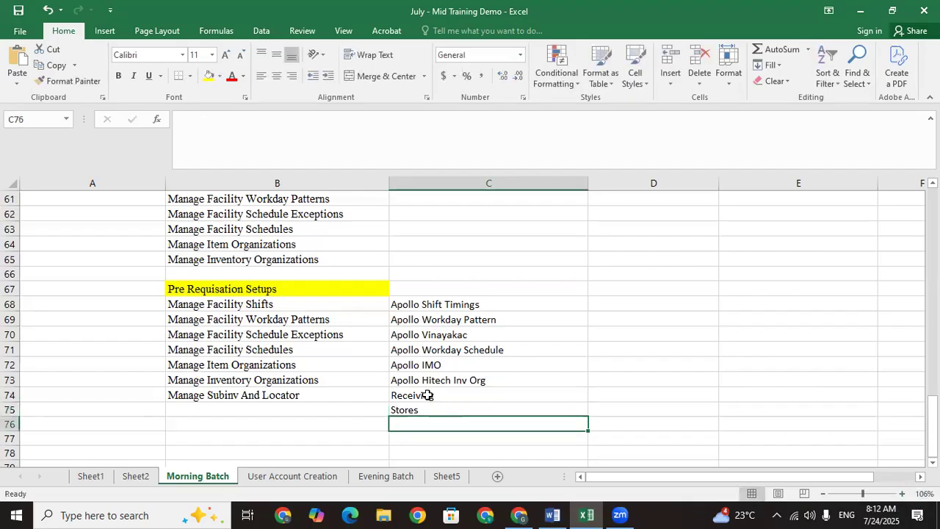
Step: Add the subinventory names Showroom in cell C76 and Service in cell C77
text(Sho)
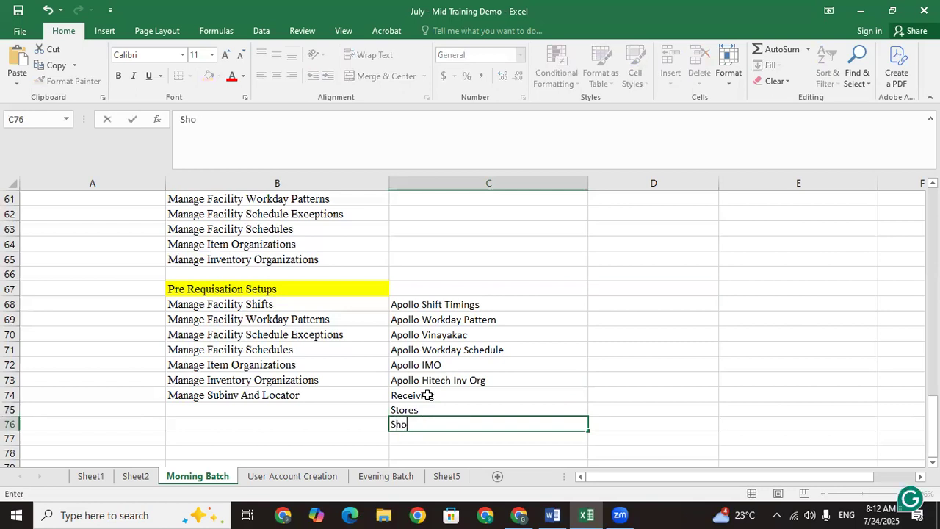
text(wroom)
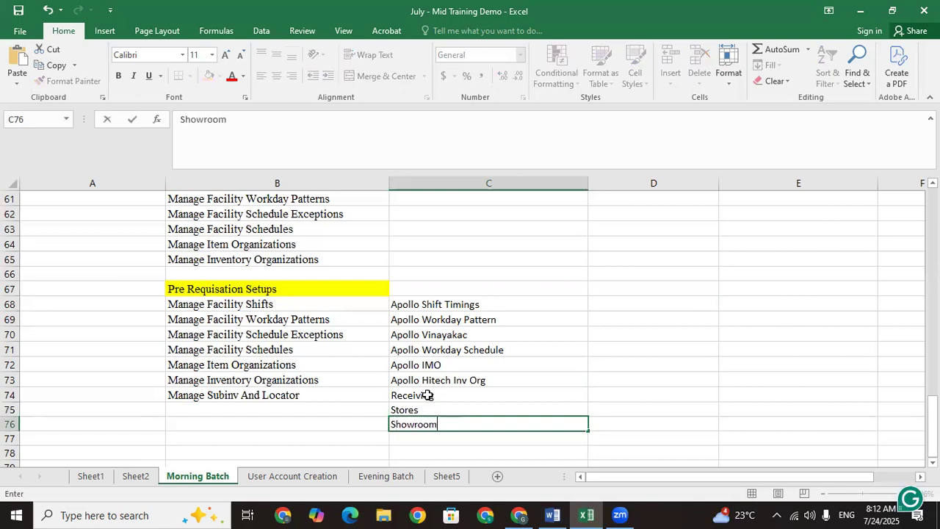
click(419, 435)
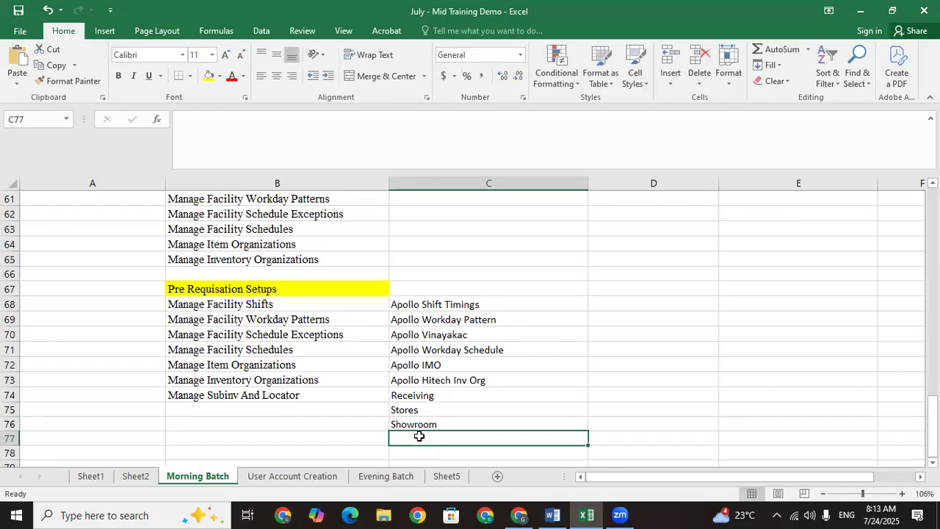
text(Service)
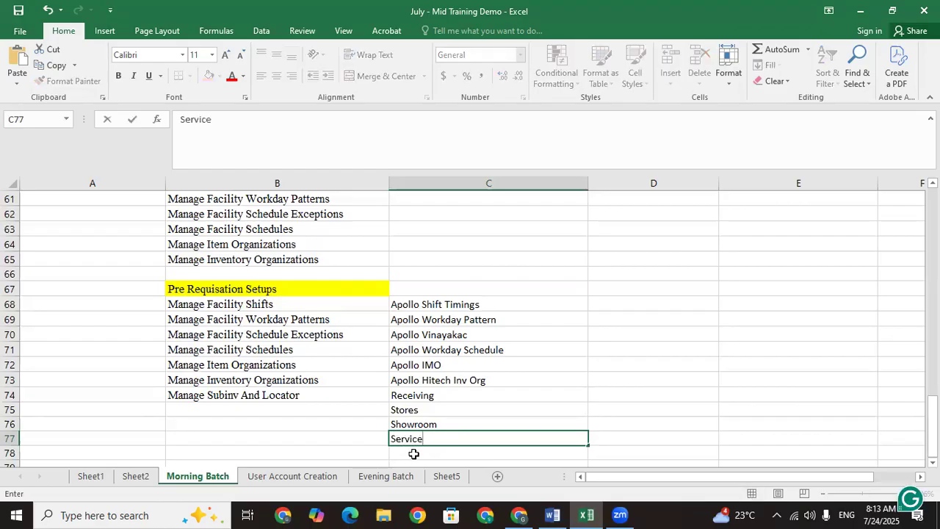
click(413, 450)
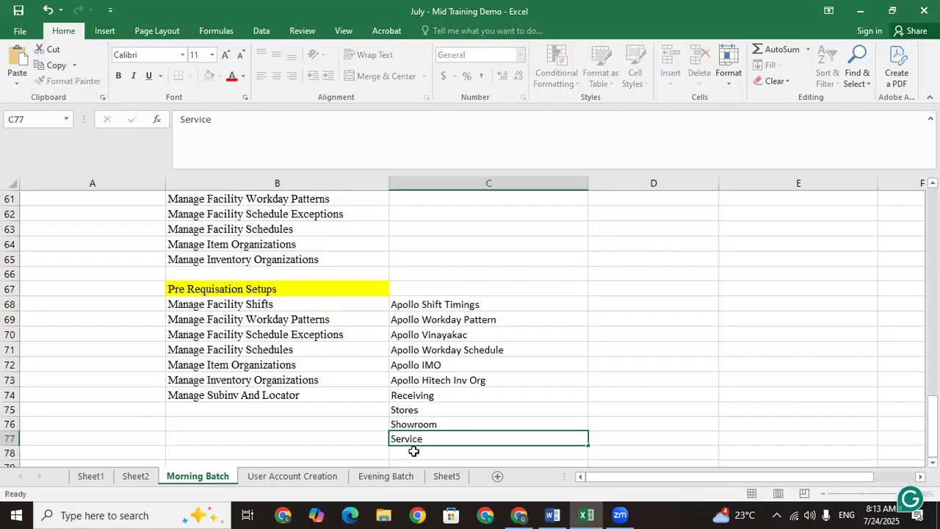
click(413, 390)
click(412, 409)
click(411, 449)
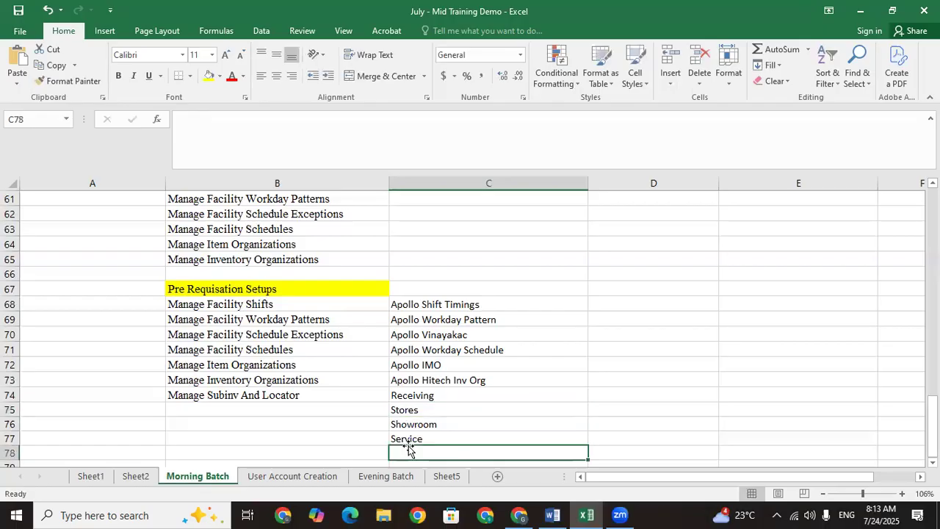
click(413, 398)
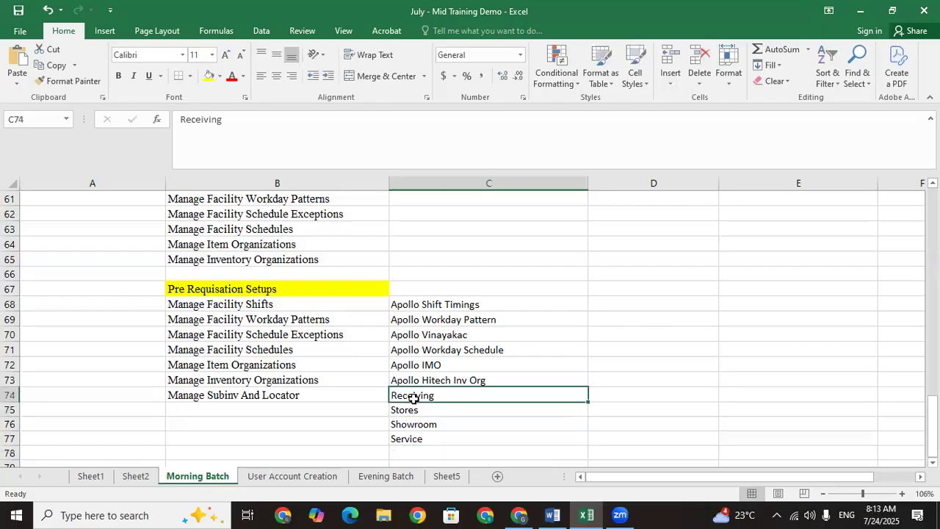
Step: Switch to Oracle Fusion in Chrome, finish Manage Inventory Organizations and open the setup task search page
click(519, 514)
click(903, 119)
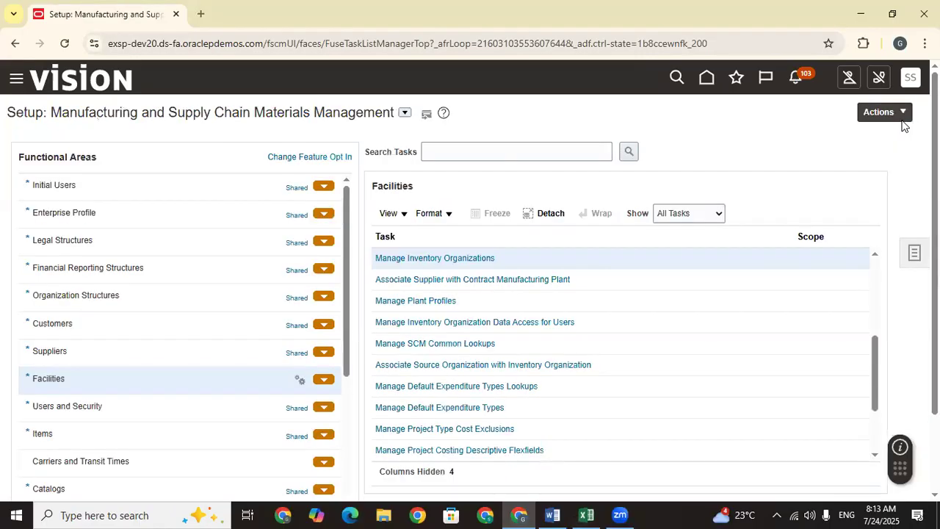
scroll(902, 284, down, 1)
click(913, 216)
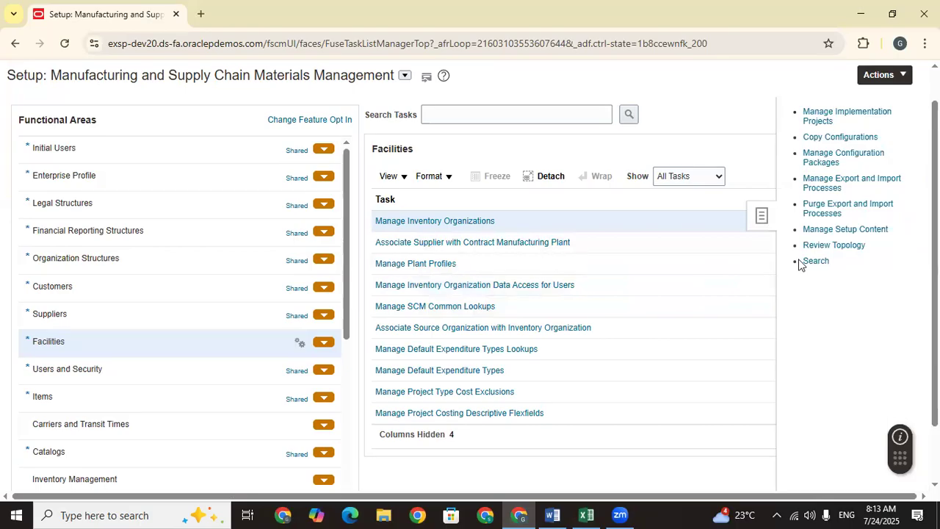
click(816, 261)
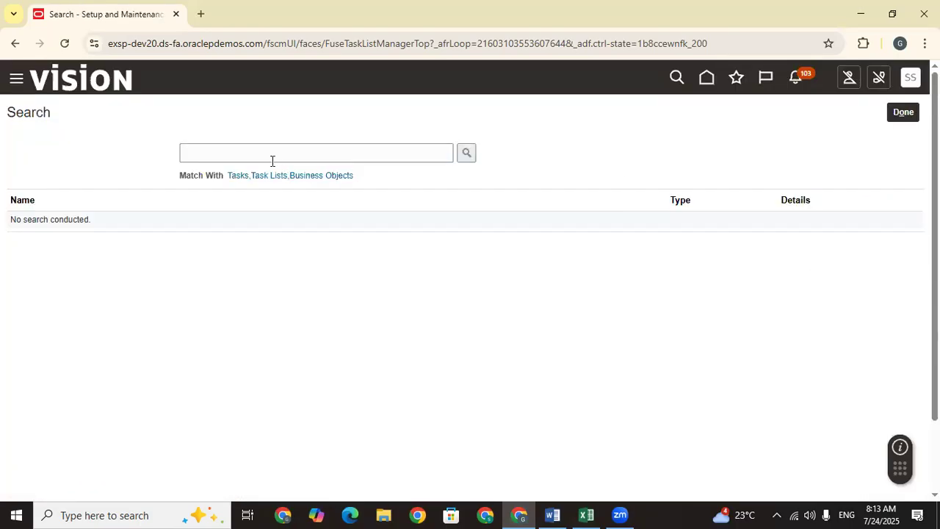
Step: Search the setup tasks for Manage Subinv and open the Manage Subinventories and Locators task
click(273, 159)
text(Manage )
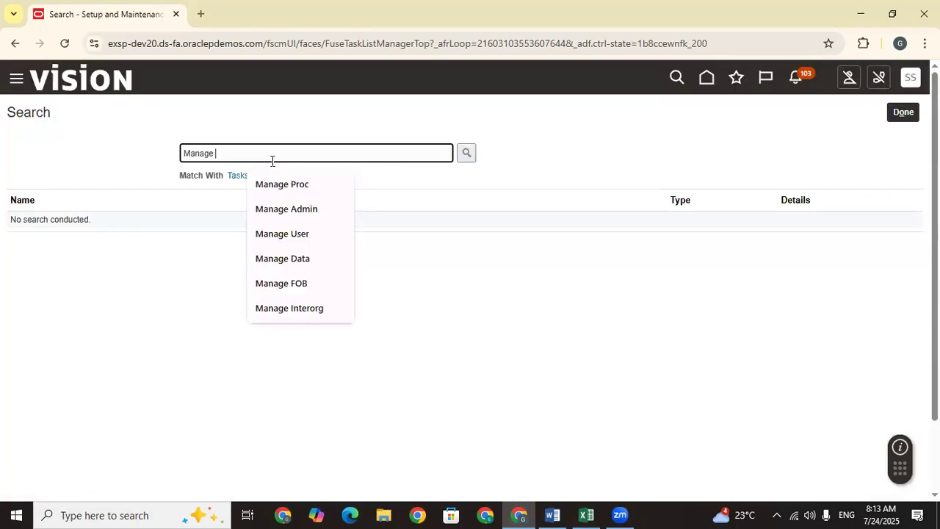
text(Subinv)
key(Return)
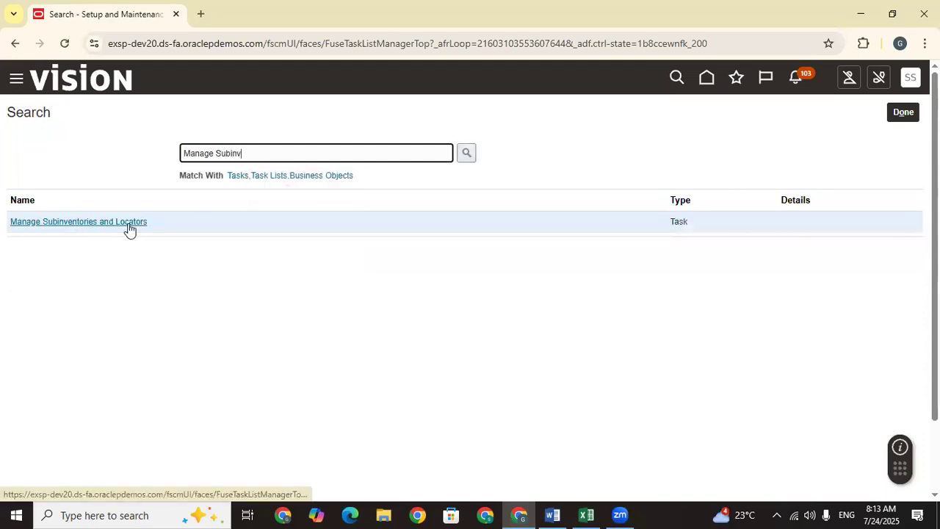
click(129, 227)
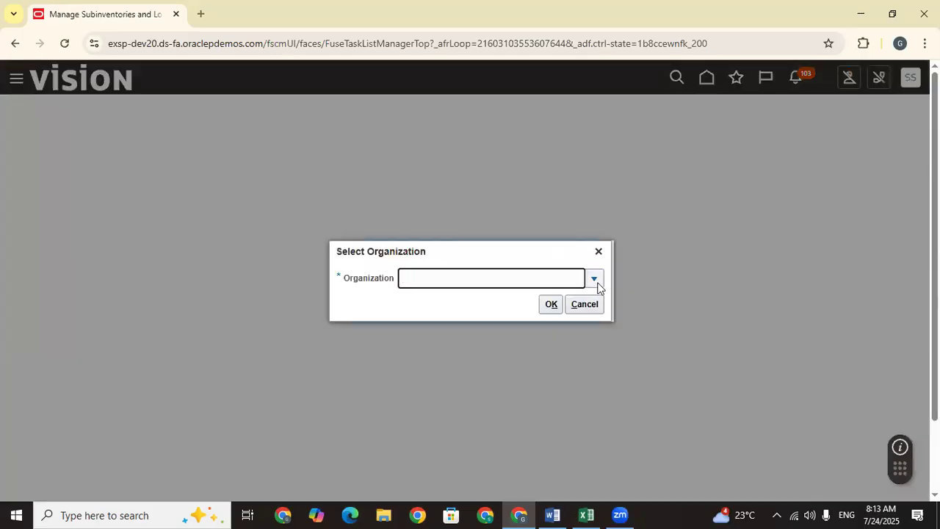
Step: Select APOLLO_HITECH_ORG as the inventory organization whose subinventories are managed
click(594, 276)
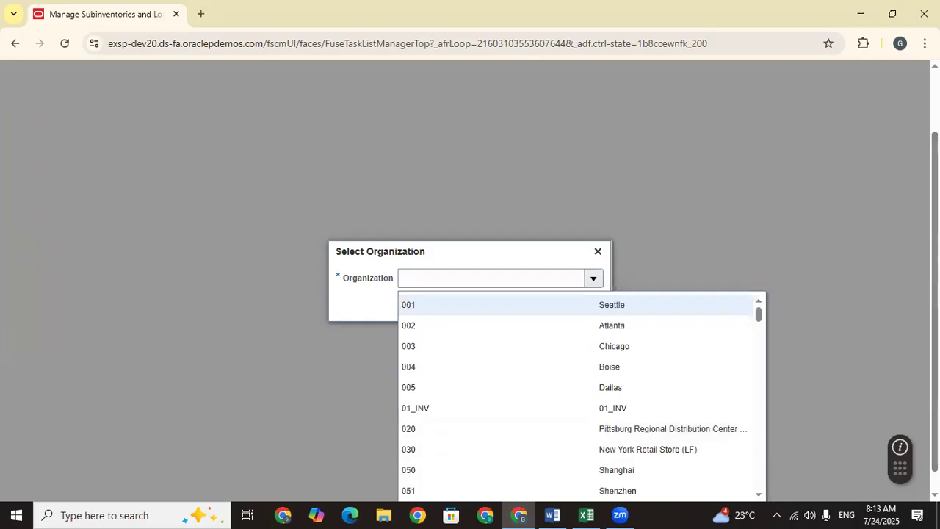
scroll(536, 420, down, 5)
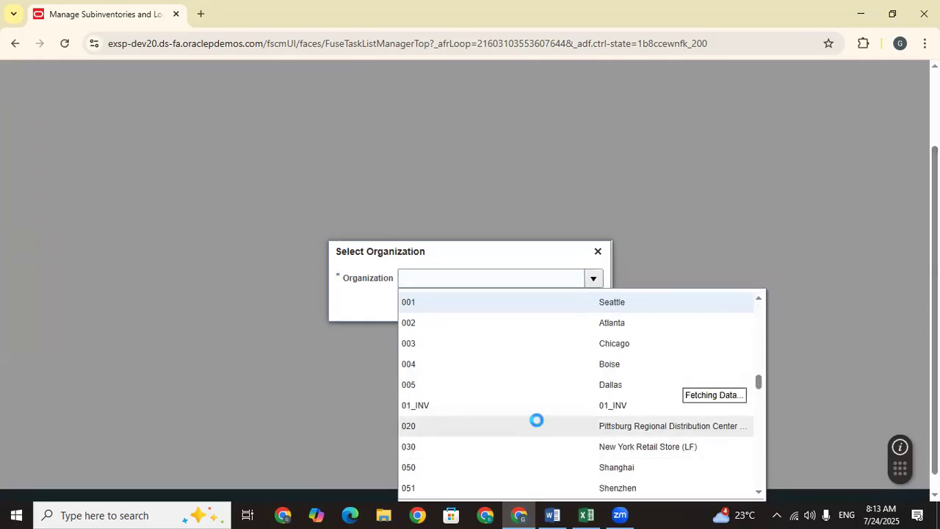
scroll(537, 420, down, 3)
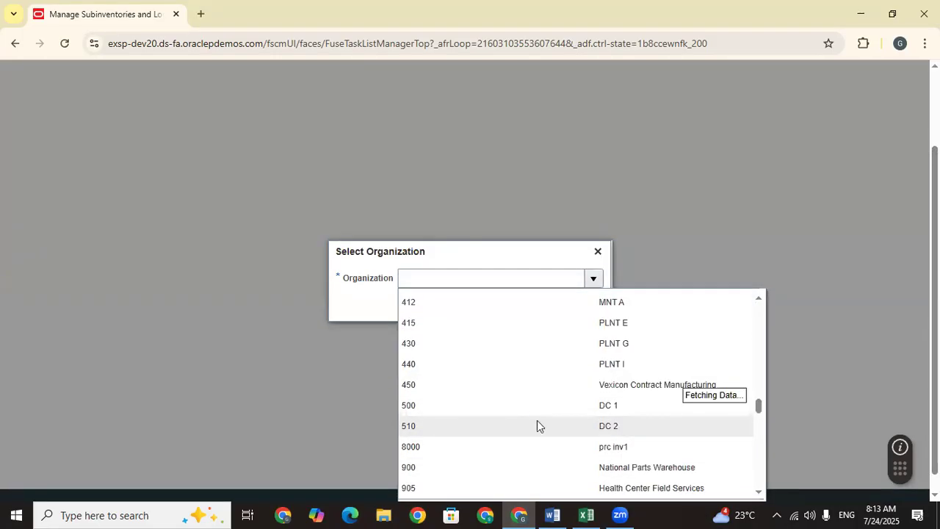
scroll(537, 426, down, 3)
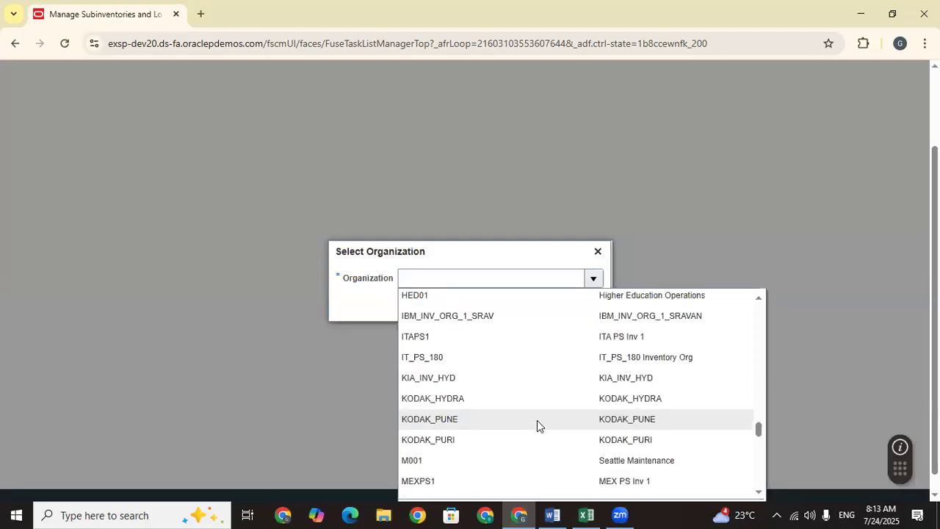
drag(759, 430, 760, 396)
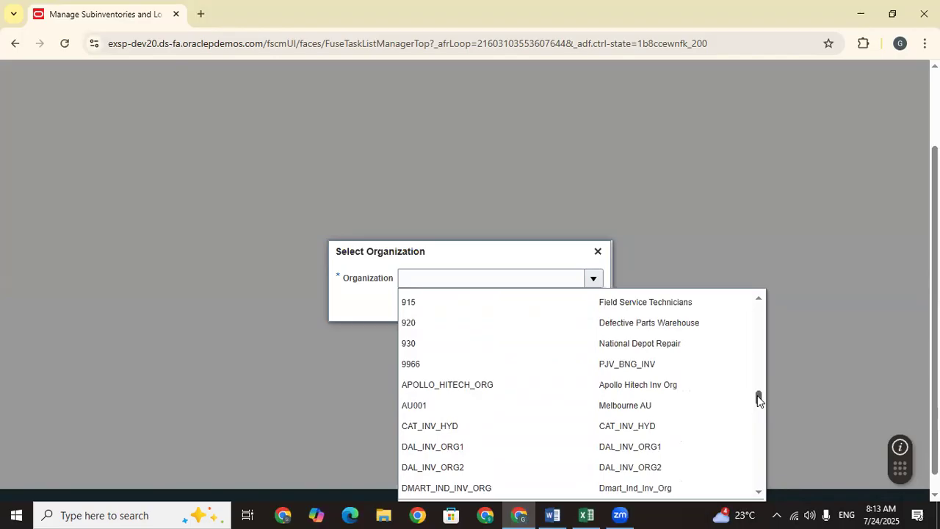
click(454, 389)
click(550, 305)
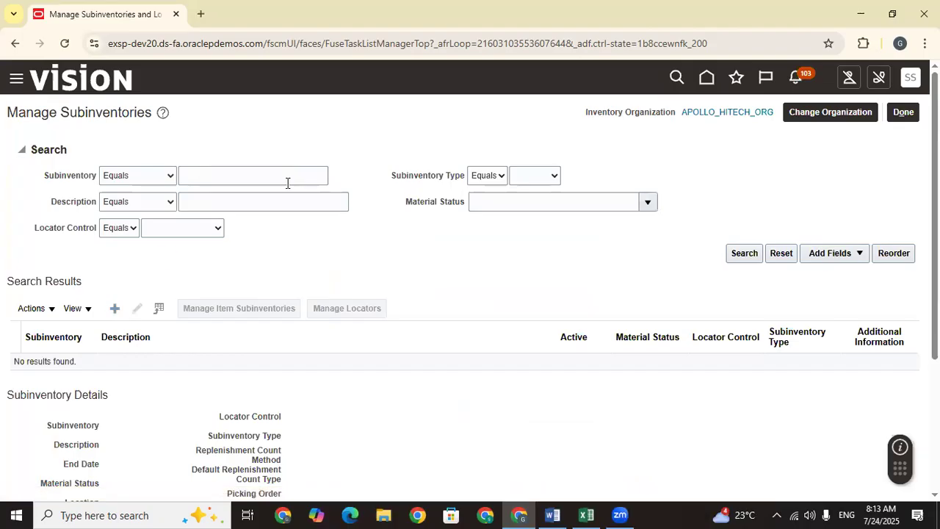
Step: Start a new subinventory and enter Receiving as both its name and its description
click(234, 177)
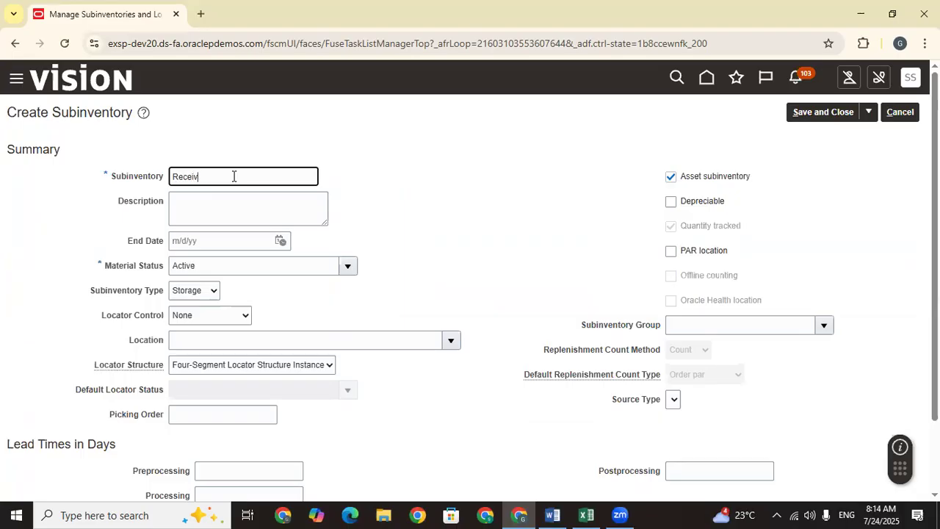
drag(233, 176, 152, 183)
key(ctrl+c)
click(191, 210)
key(ctrl+v)
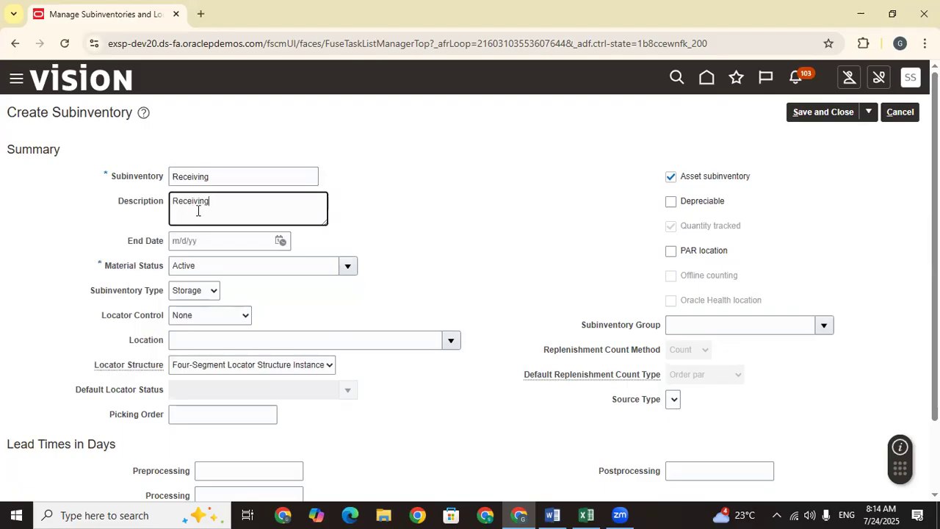
Step: Set the Receiving subinventory's type to Receiving
drag(213, 266, 173, 269)
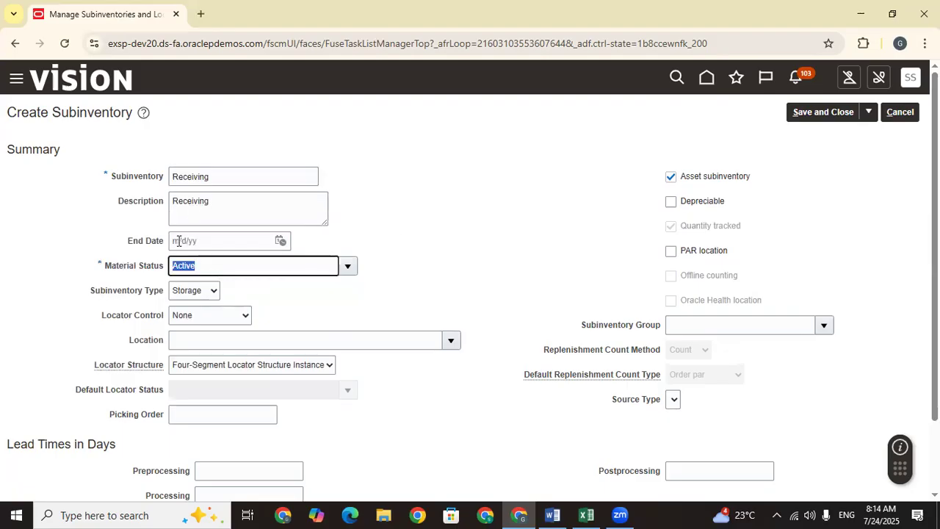
drag(215, 178, 173, 179)
drag(218, 268, 173, 269)
click(289, 320)
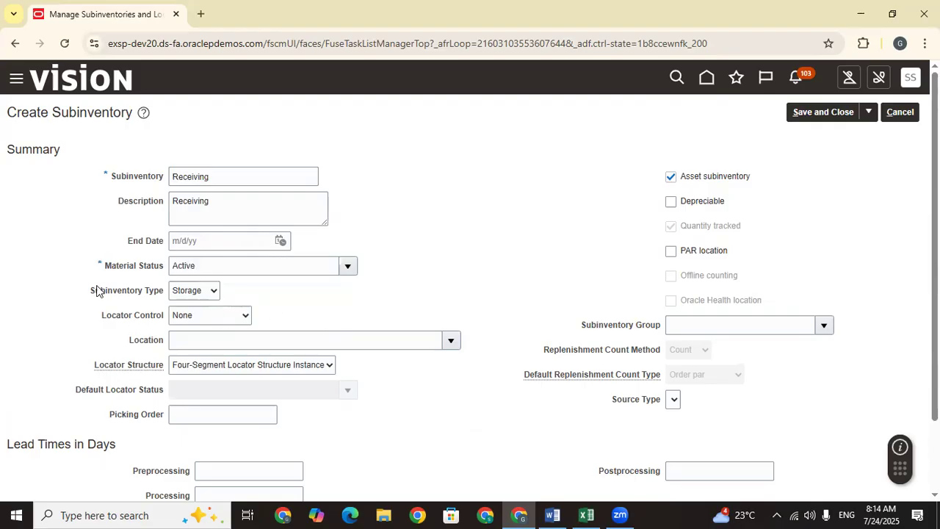
drag(89, 292, 176, 292)
click(193, 291)
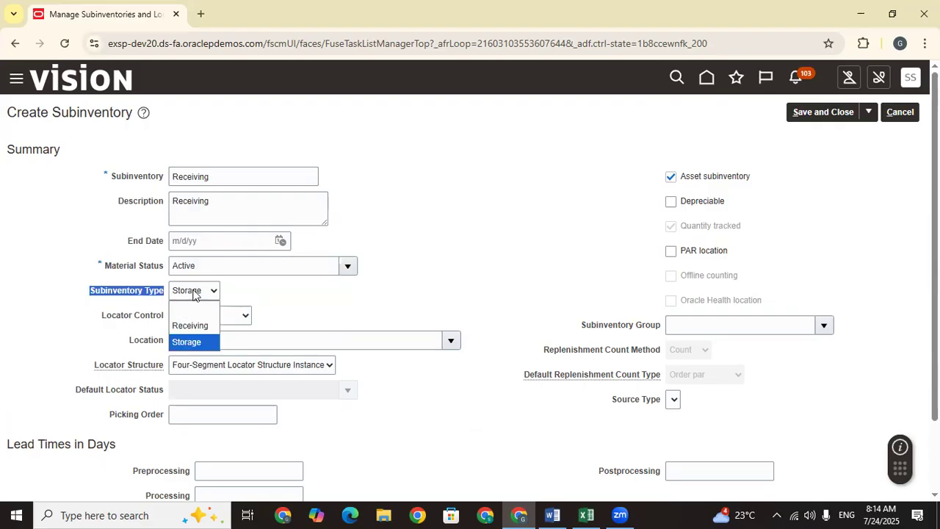
click(191, 325)
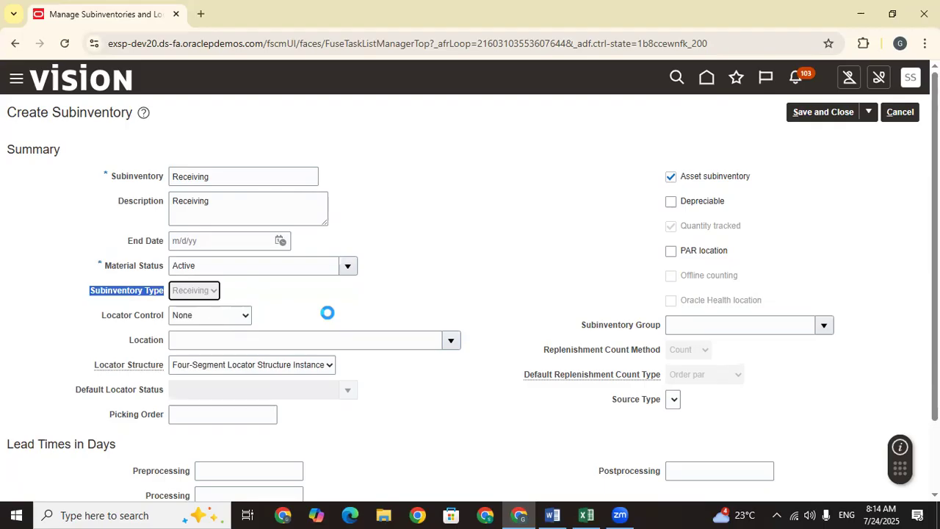
Step: Search the locations for Hyd and assign Hyderabad as the Receiving subinventory's location
click(452, 341)
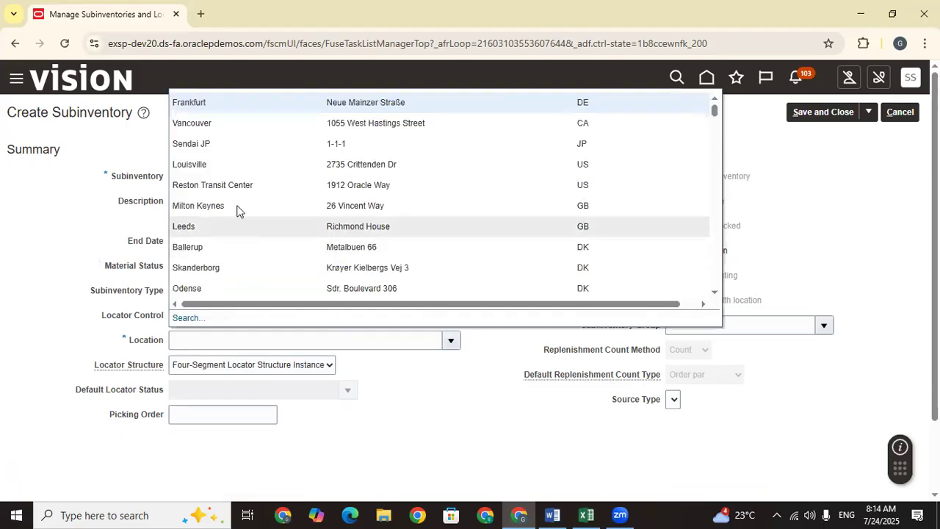
click(187, 317)
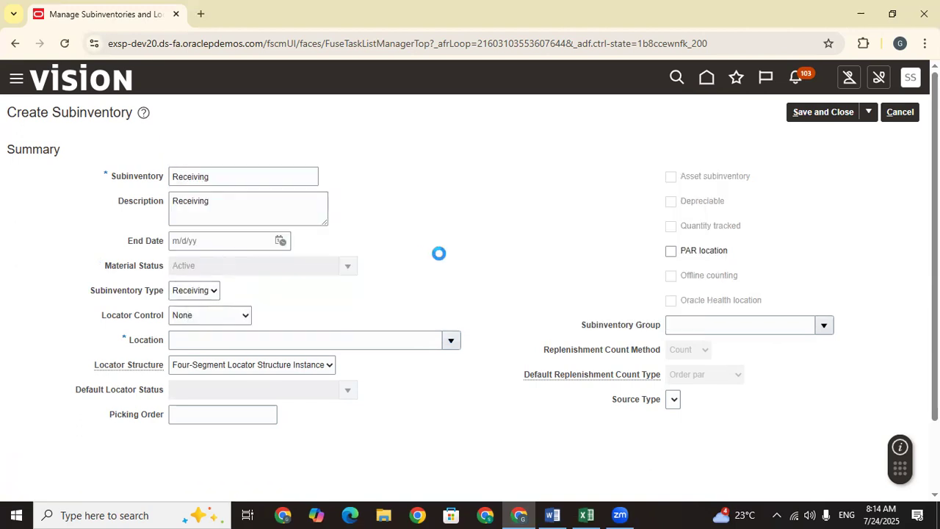
click(332, 230)
text(Hyd)
key(Return)
click(329, 373)
click(702, 403)
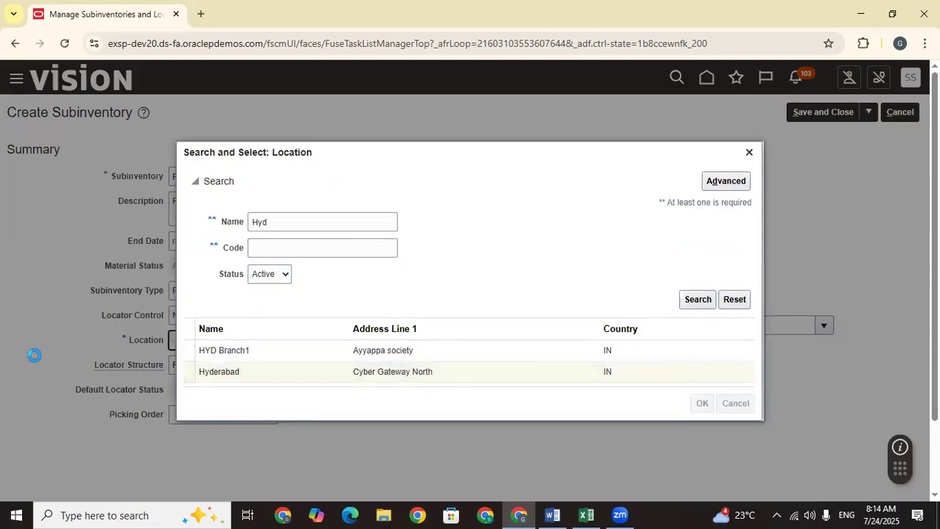
drag(213, 339, 227, 216)
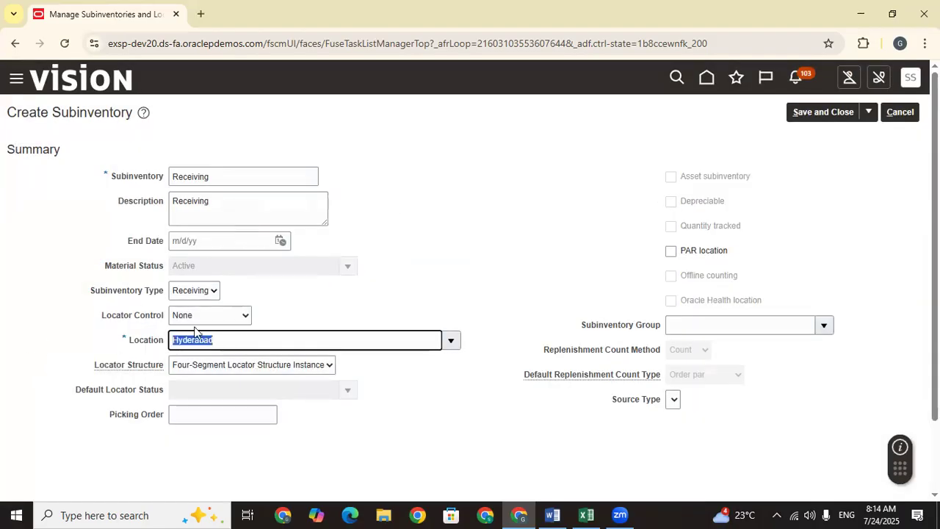
click(387, 417)
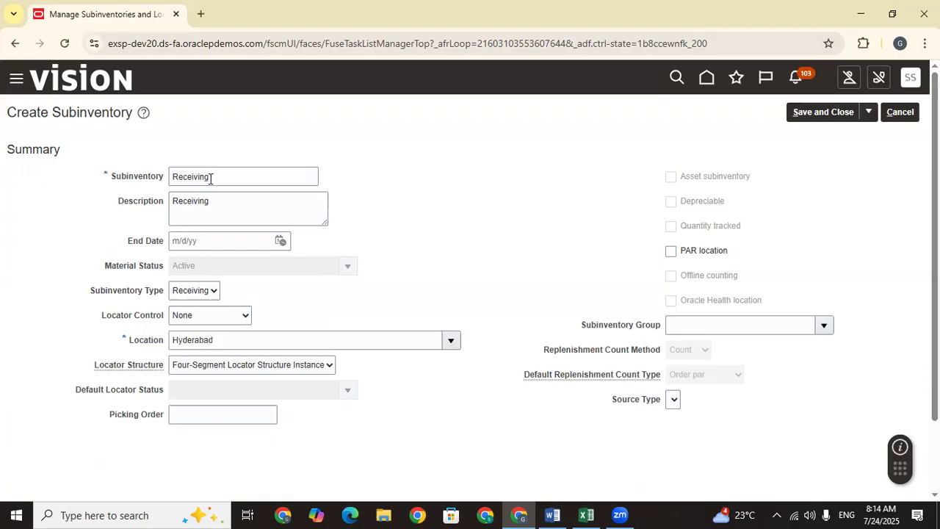
Step: Save and close the Receiving subinventory and acknowledge the confirmation
drag(210, 177, 68, 189)
click(819, 113)
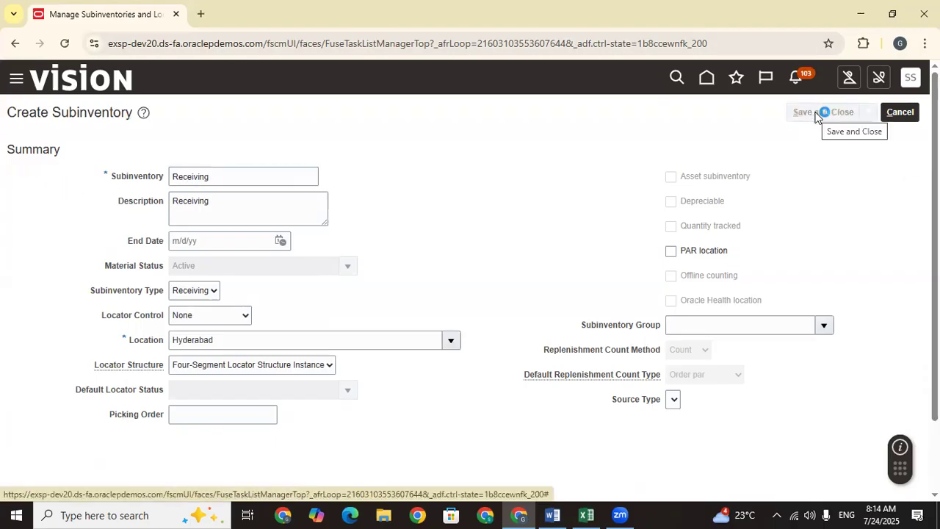
click(503, 194)
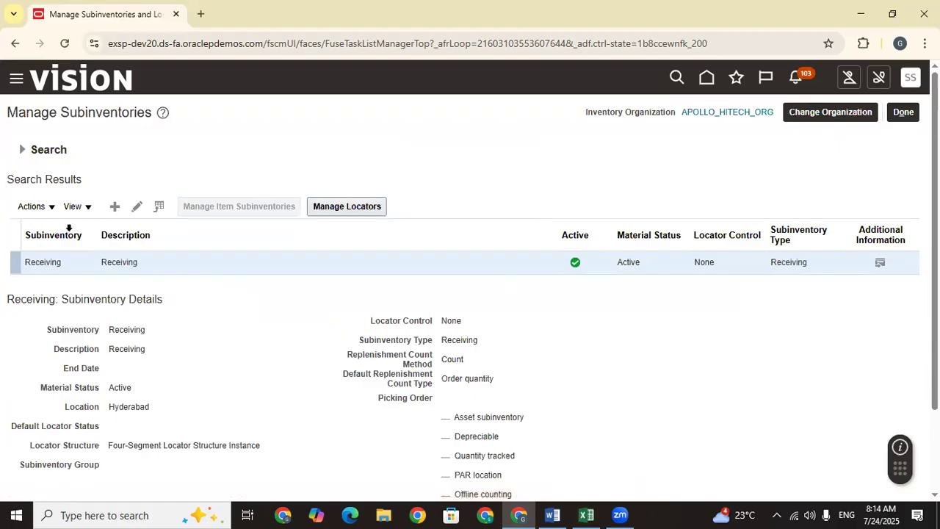
Step: Start another subinventory and enter Stores as both its name and its description
click(115, 206)
click(218, 177)
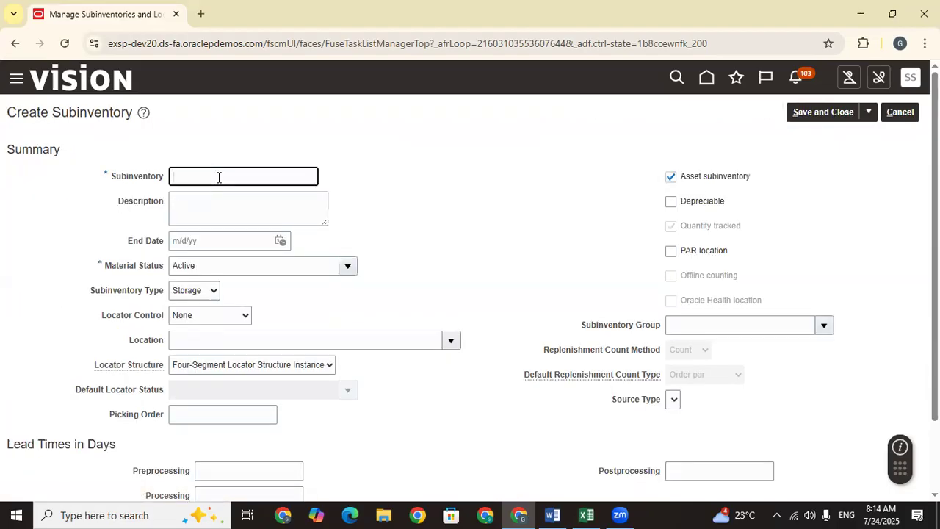
text(Stores)
double_click(213, 177)
key(ctrl+c)
click(206, 205)
key(ctrl+v)
click(404, 229)
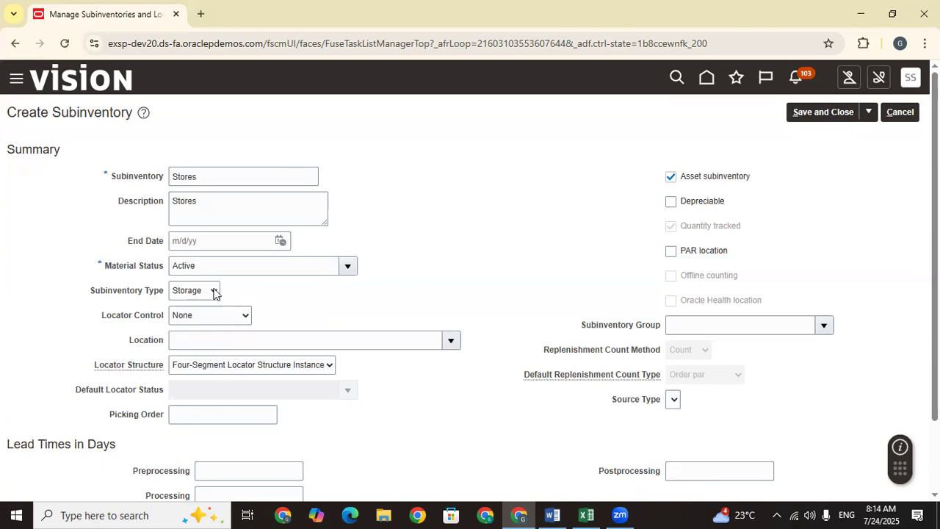
Step: Review the Stores subinventory's settings, including its type, lead times, sourcing, asset subinventory and PAR location options
drag(201, 176, 151, 177)
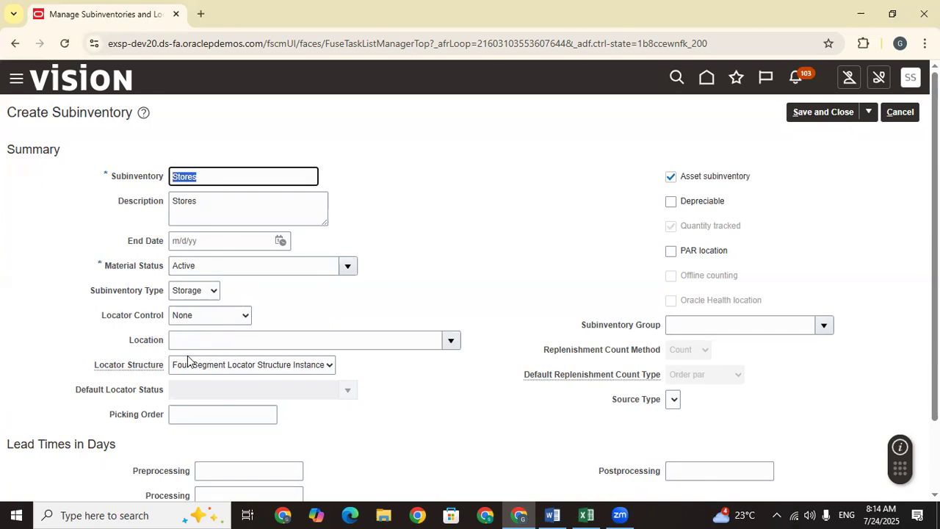
scroll(189, 247, down, 2)
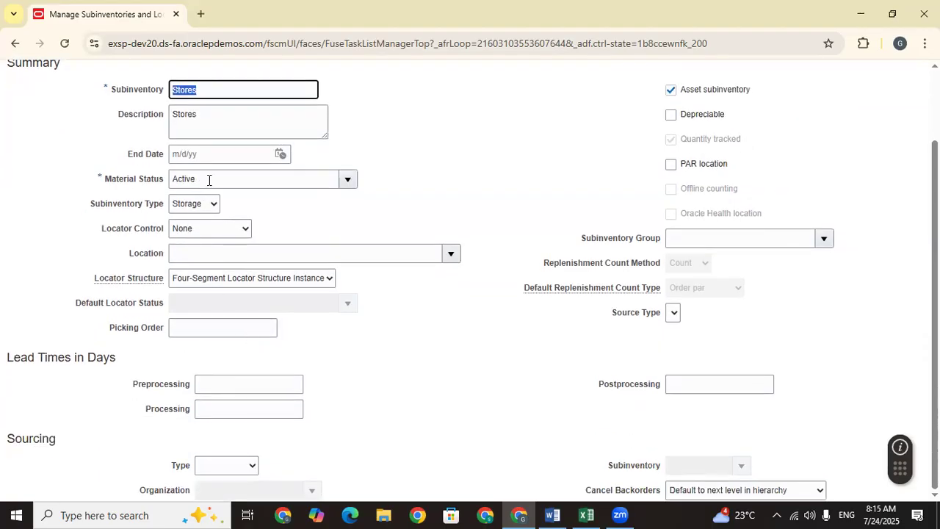
scroll(622, 290, up, 2)
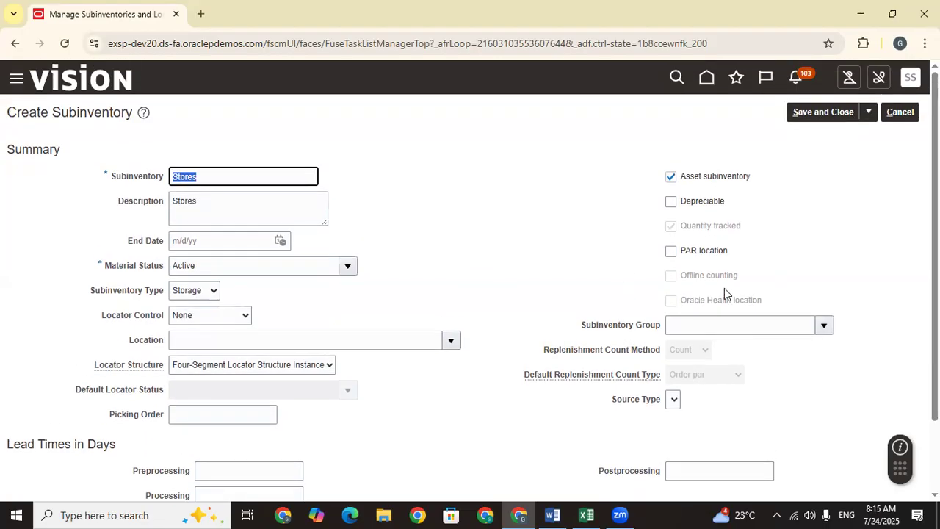
click(213, 179)
double_click(213, 179)
drag(762, 179, 677, 171)
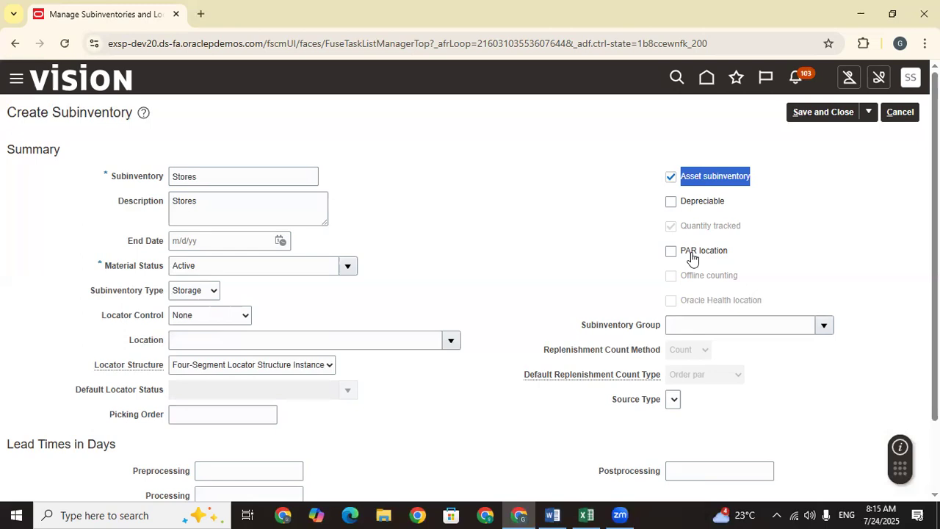
drag(737, 259, 686, 258)
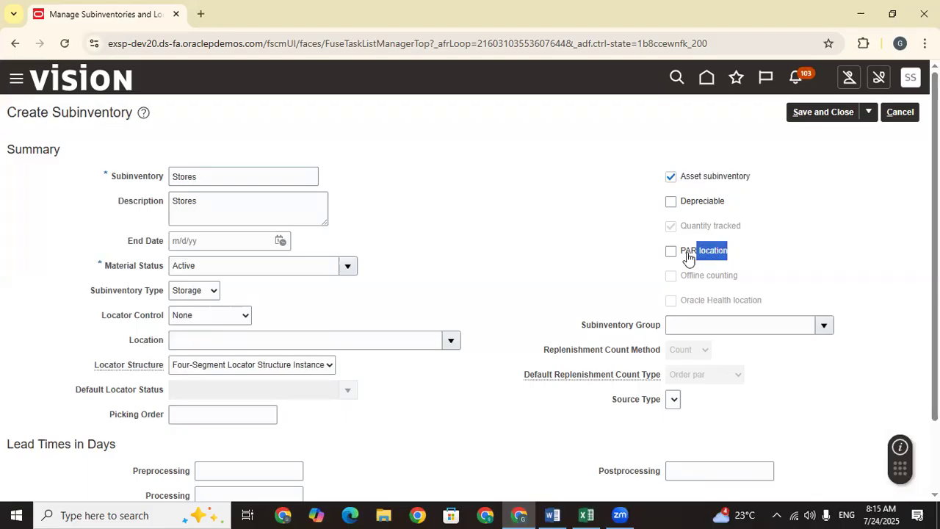
click(580, 195)
double_click(231, 180)
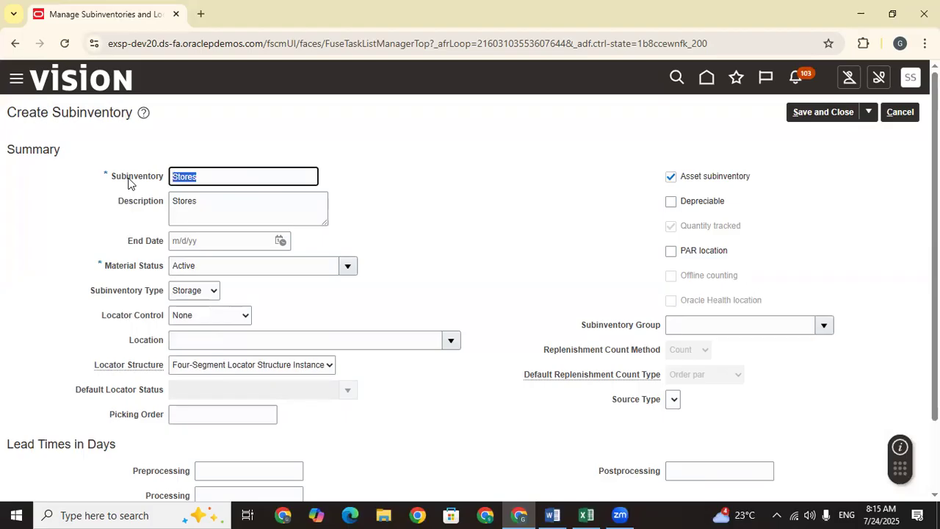
Step: Save and close the Stores subinventory and acknowledge the confirmation
click(808, 116)
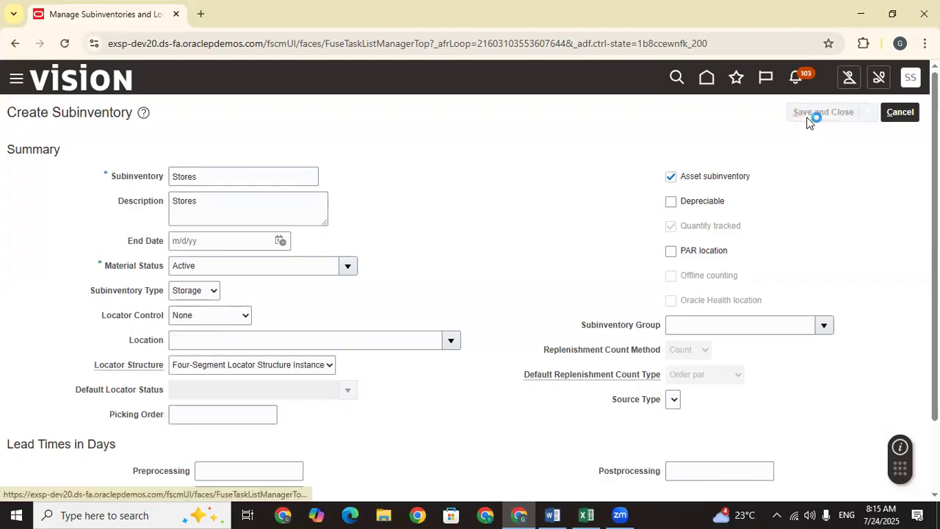
click(502, 194)
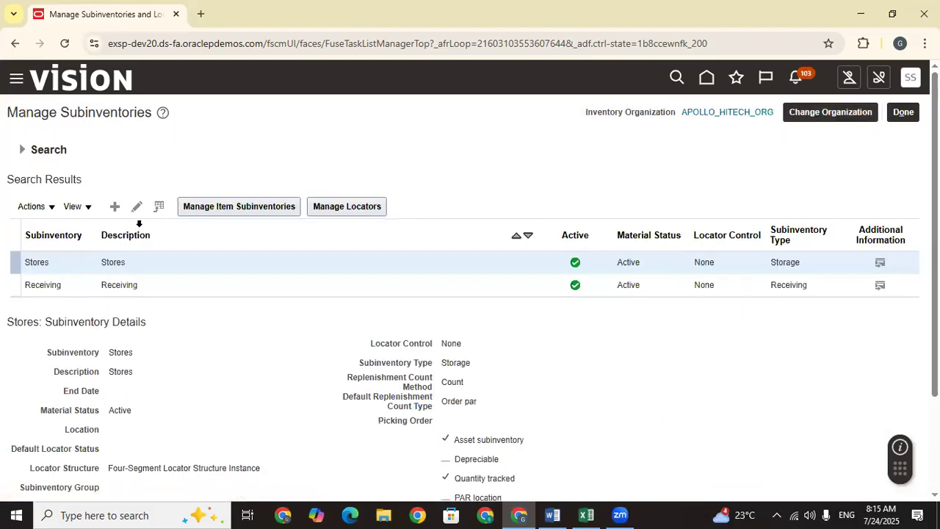
Step: Start another subinventory and enter Showroom as both its name and its description
click(114, 207)
click(197, 174)
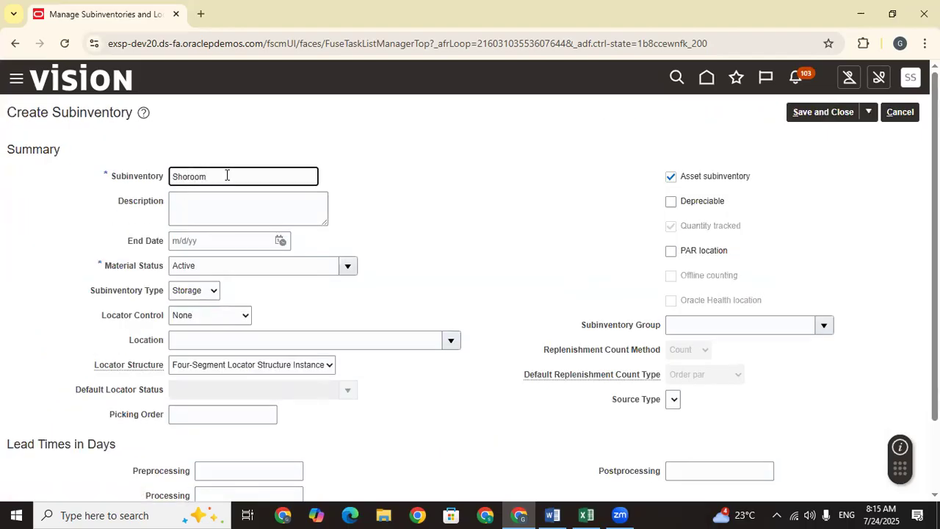
click(189, 174)
text(w)
drag(224, 176, 170, 174)
key(ctrl+c)
click(227, 209)
key(ctrl+v)
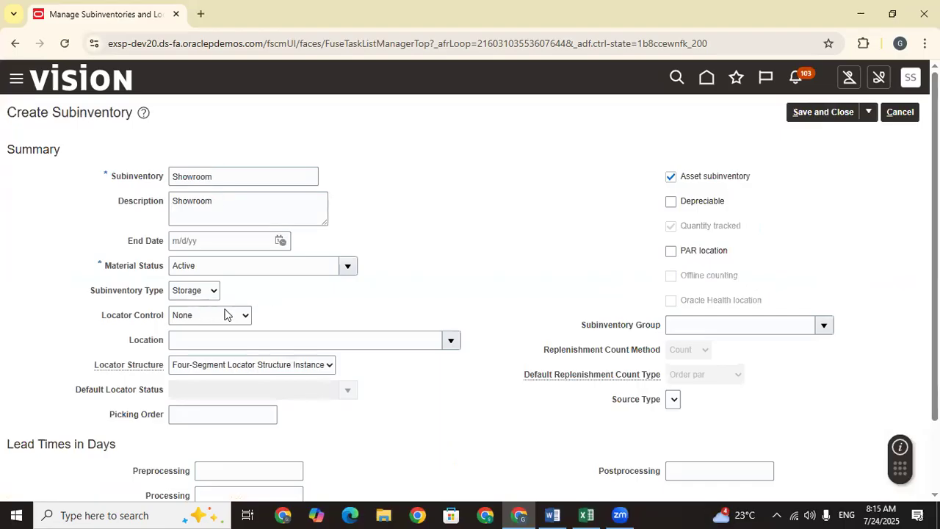
Step: Save and close the Showroom subinventory and acknowledge the confirmation
scroll(361, 380, down, 1)
scroll(587, 352, up, 3)
click(833, 111)
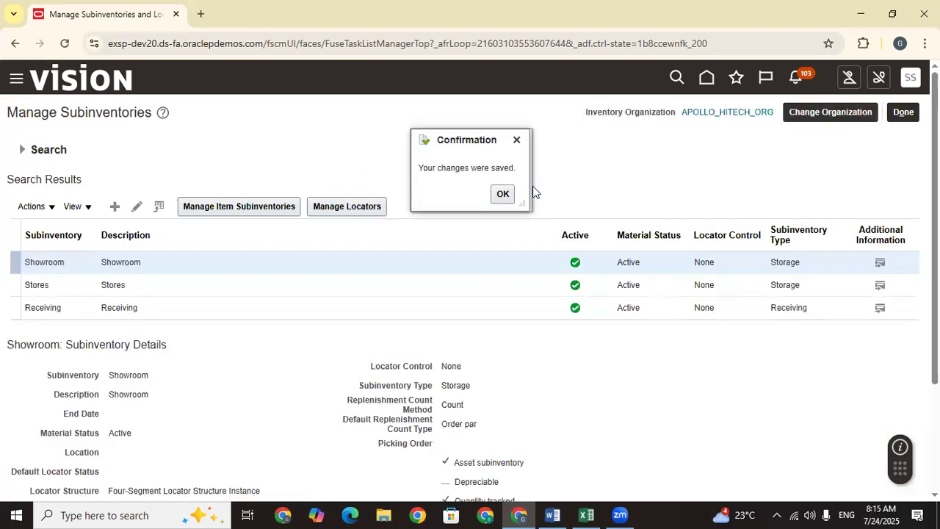
click(503, 193)
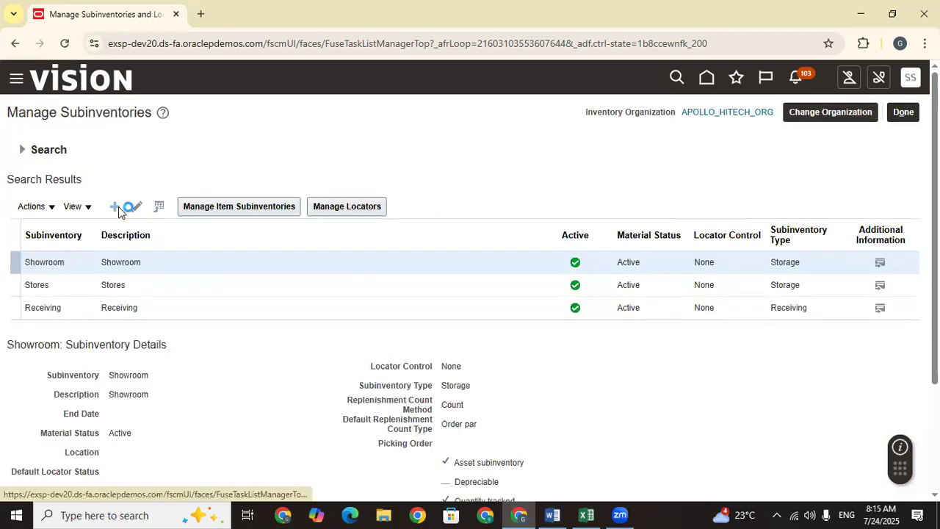
Step: Start another subinventory and enter Service as both its name and its description
click(117, 210)
click(230, 175)
text(Repa)
key(BackSpace)
key(BackSpace)
key(BackSpace)
key(BackSpace)
text(Service)
drag(218, 175, 145, 181)
key(ctrl+c)
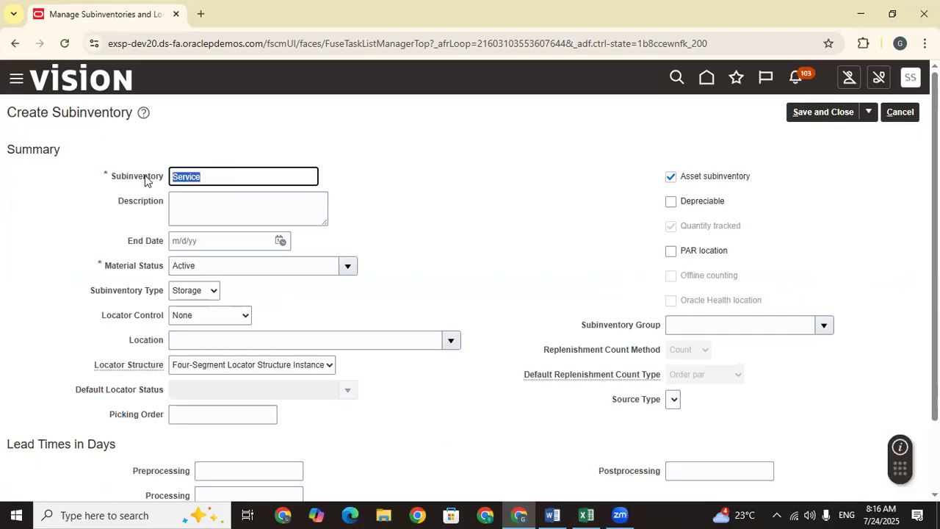
click(194, 213)
key(ctrl+v)
click(472, 255)
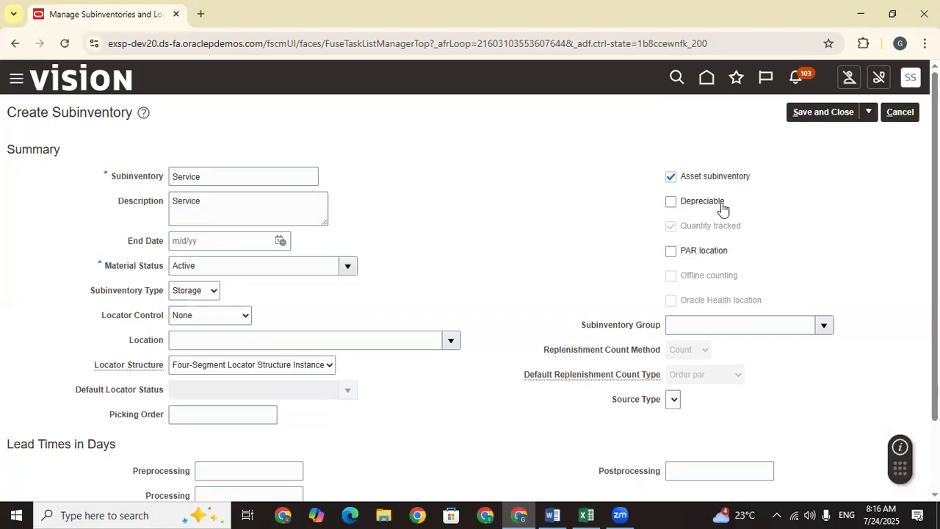
Step: Save and close the Service subinventory and acknowledge the confirmation
click(824, 112)
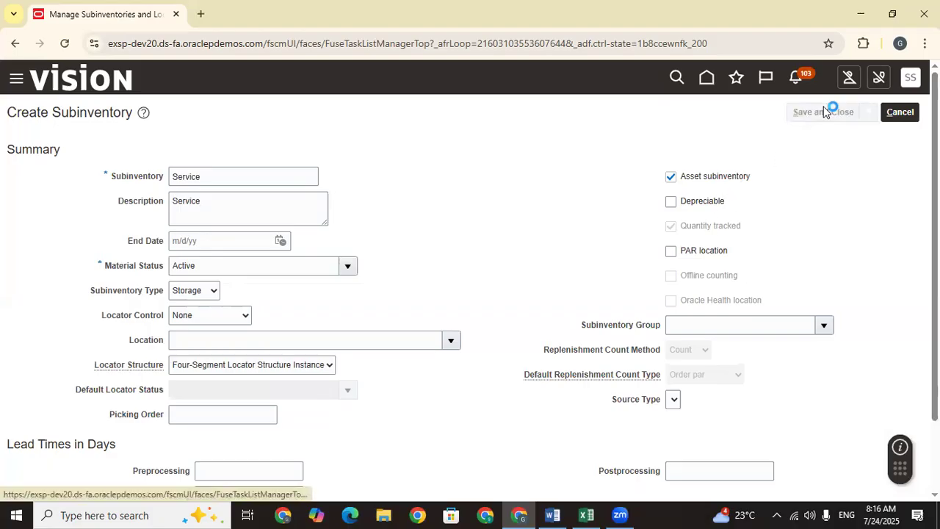
click(503, 195)
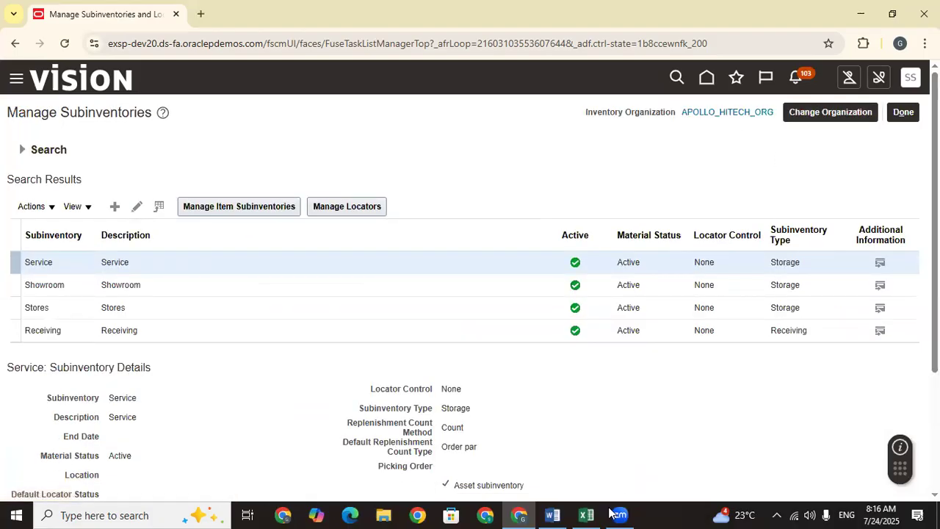
Step: Compare the subinventories logged in the Excel sheet with those in Oracle Fusion and check the inventory organization's full name
click(586, 515)
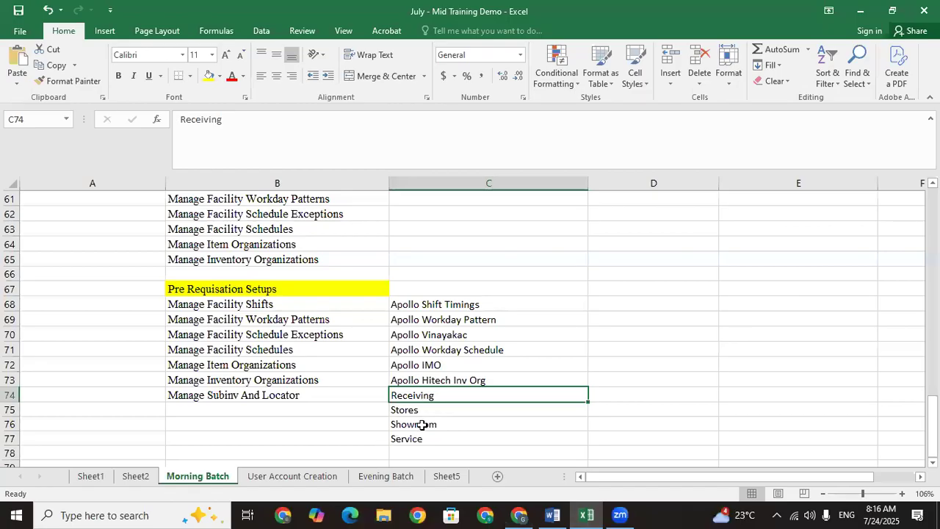
click(339, 440)
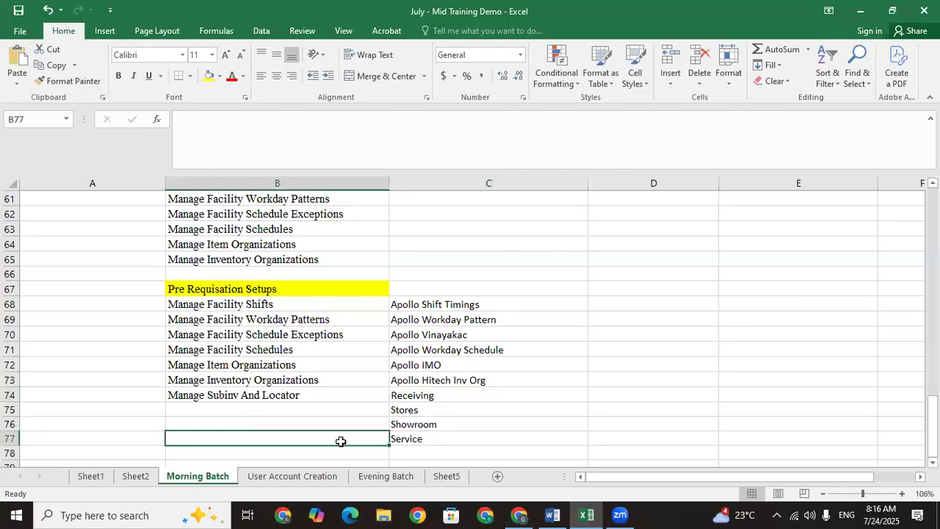
click(518, 514)
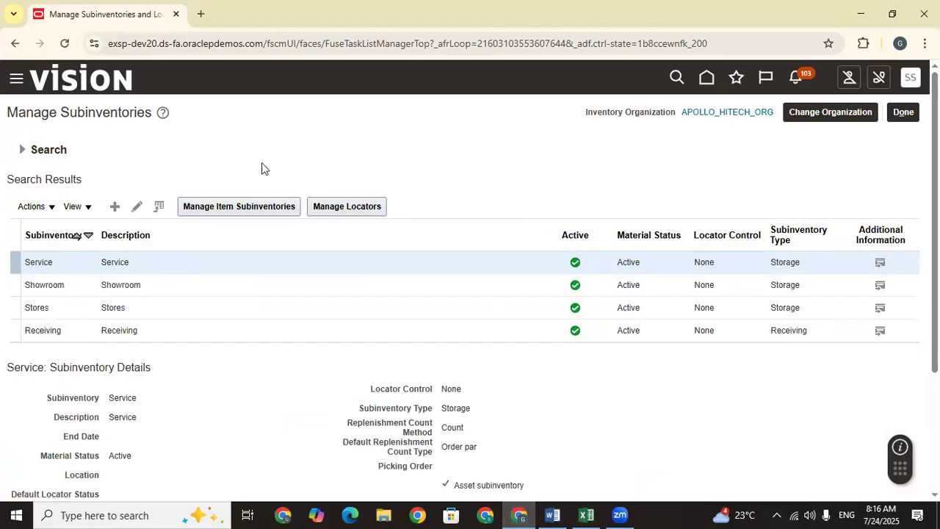
click(699, 117)
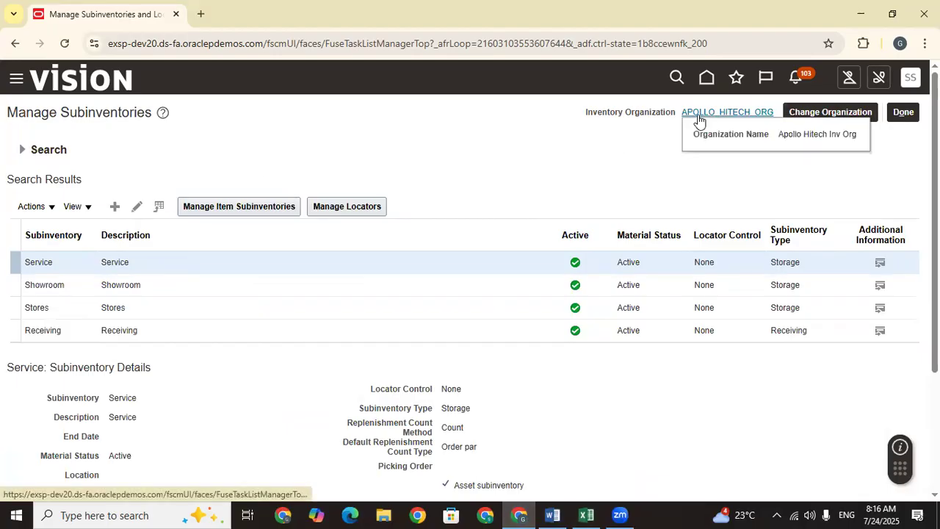
click(121, 333)
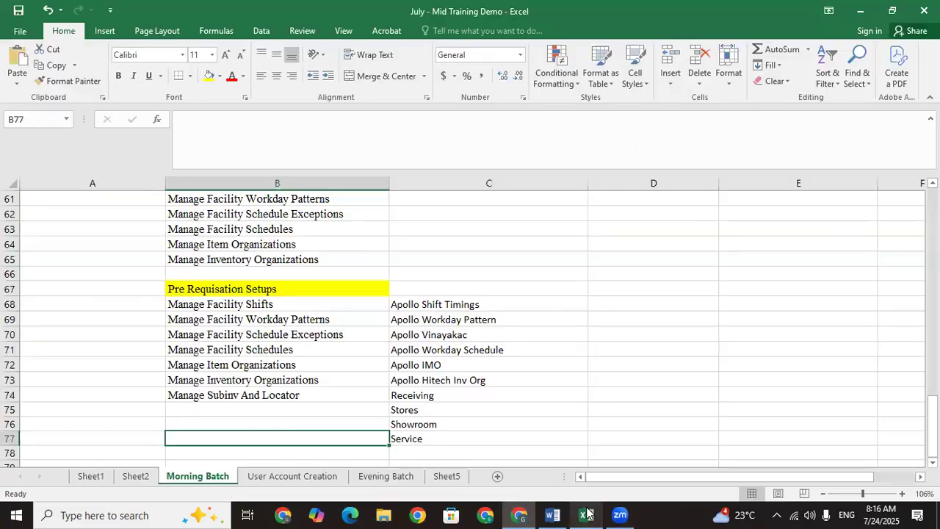
Step: Switch to the Excel log and review the Pre Requisation Setups entries from Manage Facility Shifts through the subinventory names
click(586, 515)
click(264, 307)
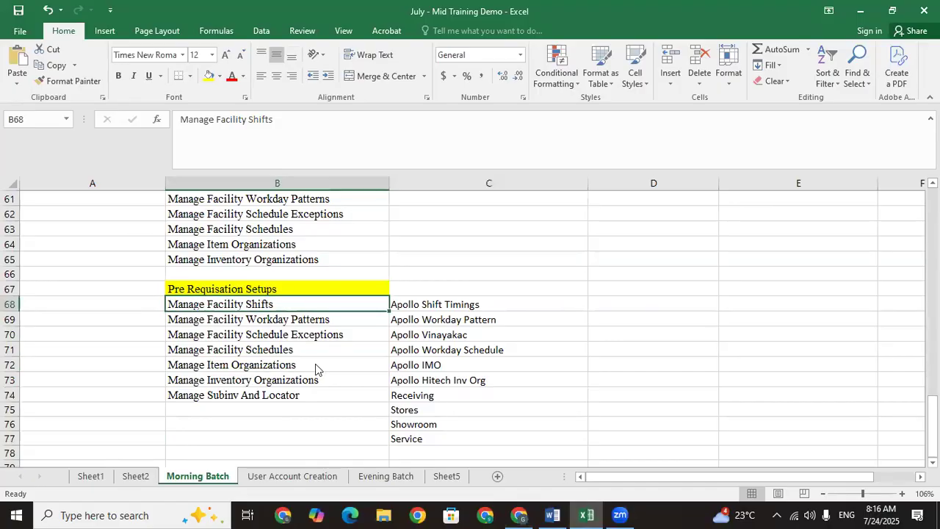
click(261, 409)
click(268, 451)
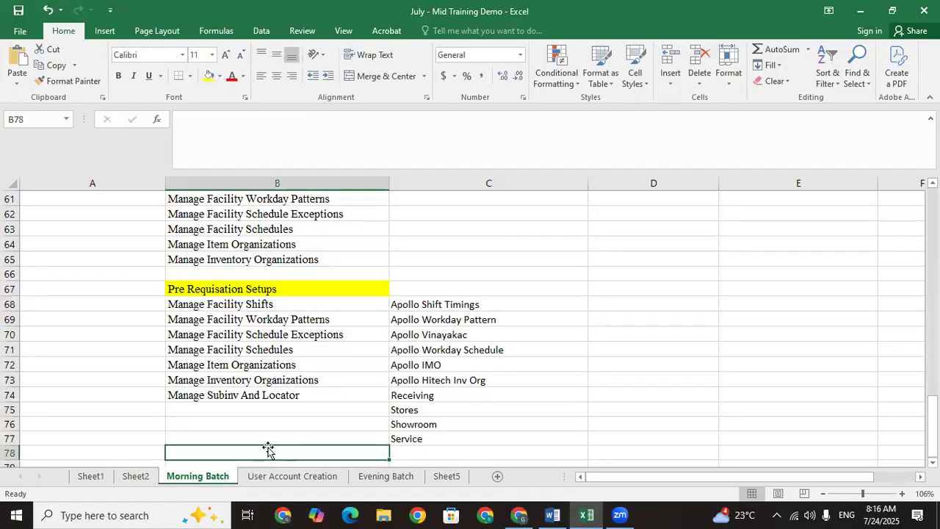
click(286, 362)
click(281, 302)
click(424, 444)
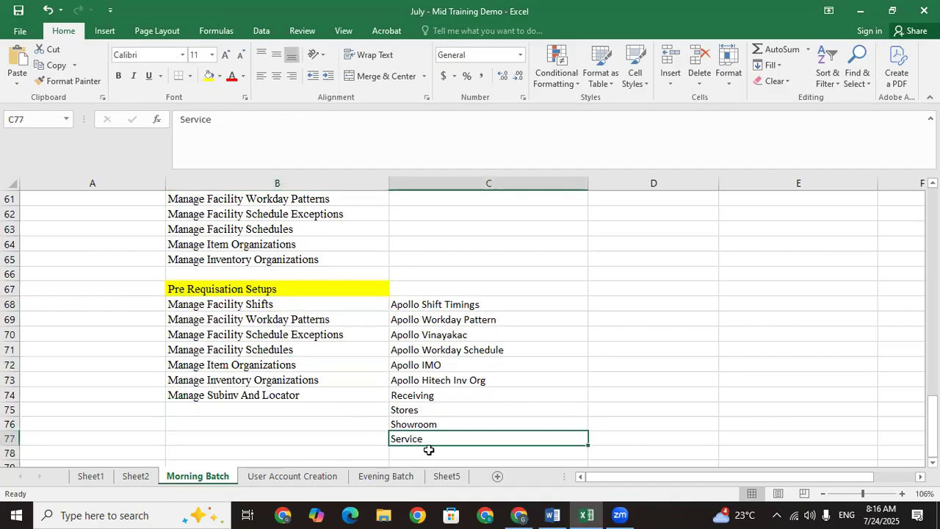
click(425, 454)
click(418, 439)
click(436, 405)
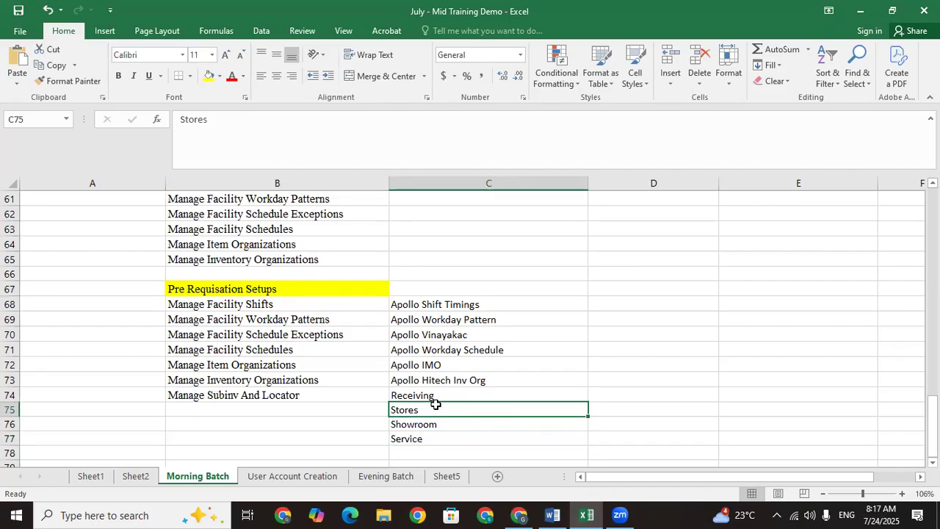
Step: Go to the empty rows below the Excel log, and switch to the Word training module to check the Item Setups topics
click(259, 421)
key(Down)
key(Down)
key(Down)
key(Down)
key(Down)
key(Down)
key(Down)
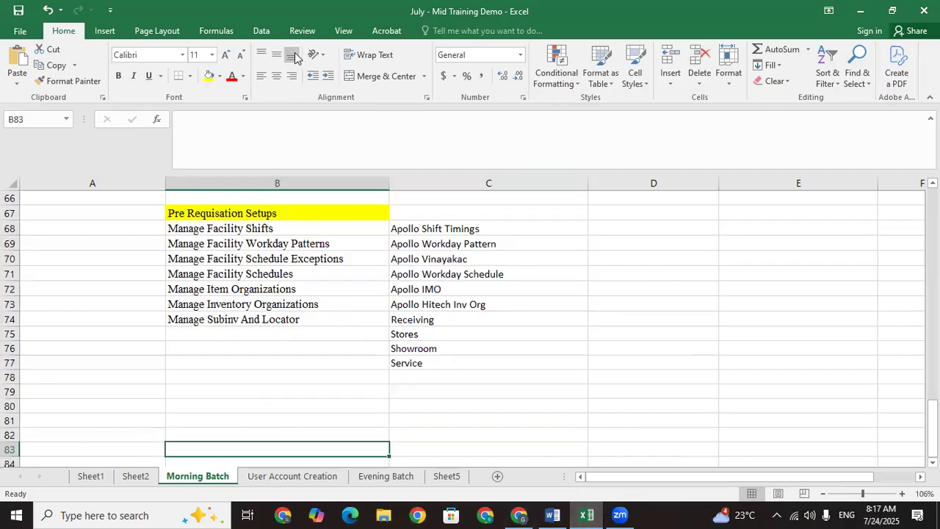
click(552, 514)
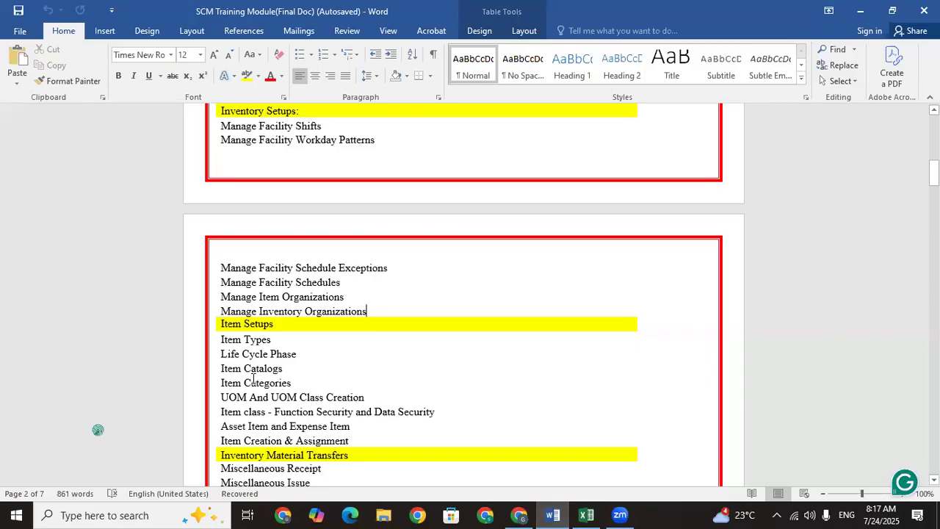
Step: Switch to Chrome and search Google for Apollo Tyres Images in a new browser tab
click(518, 514)
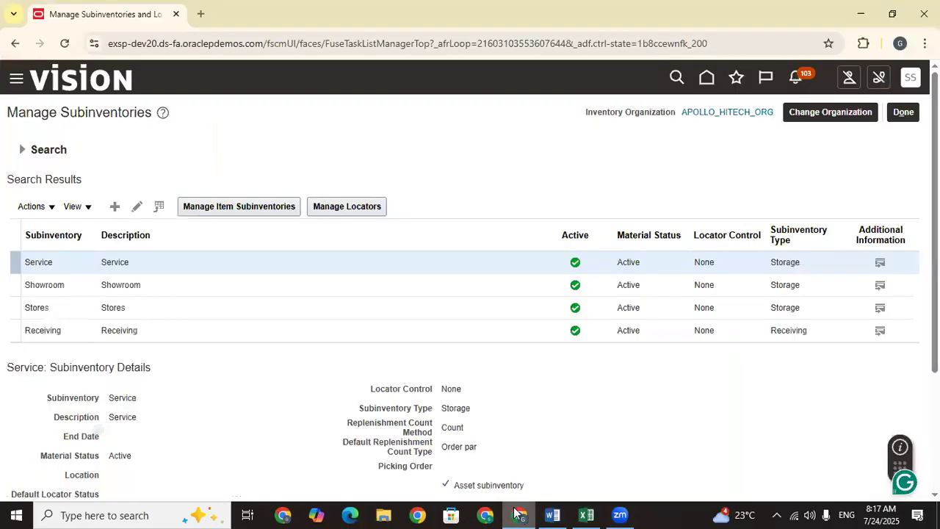
click(200, 14)
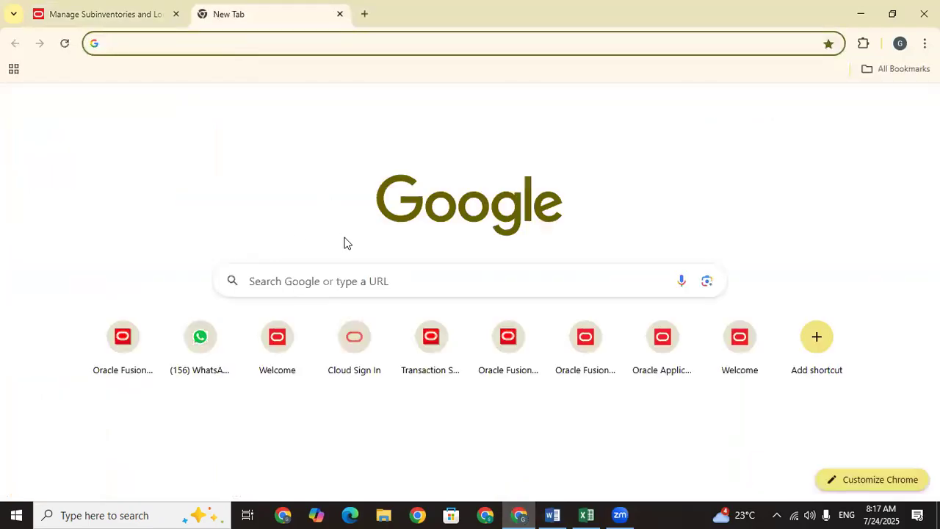
click(323, 281)
text(Apol)
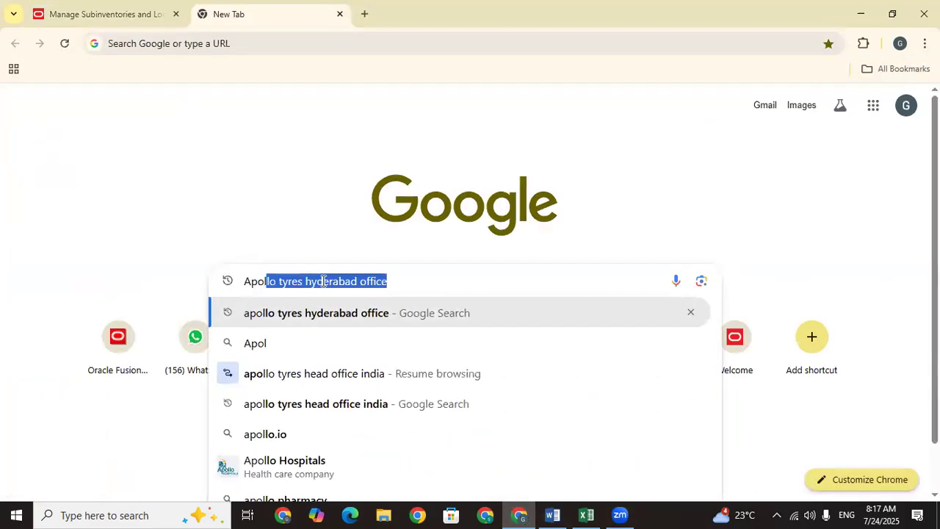
text(lo )
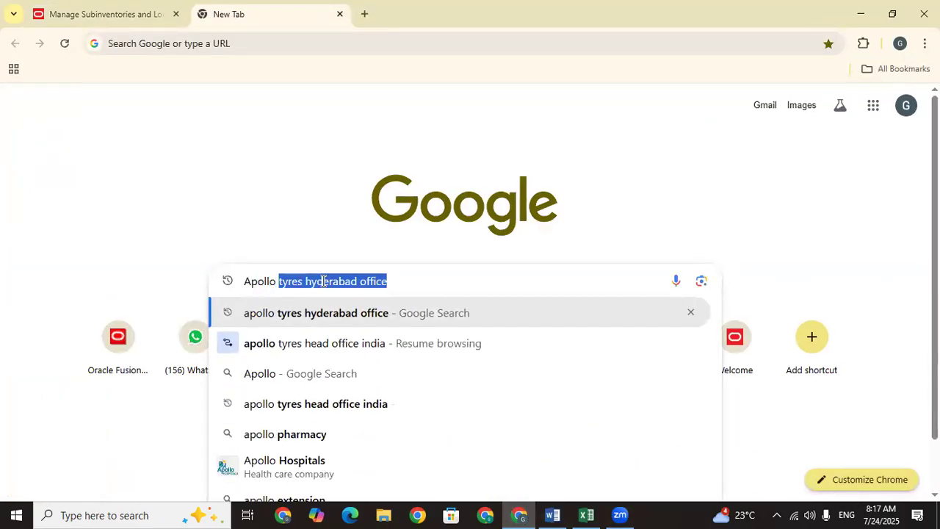
text(Tyres Images)
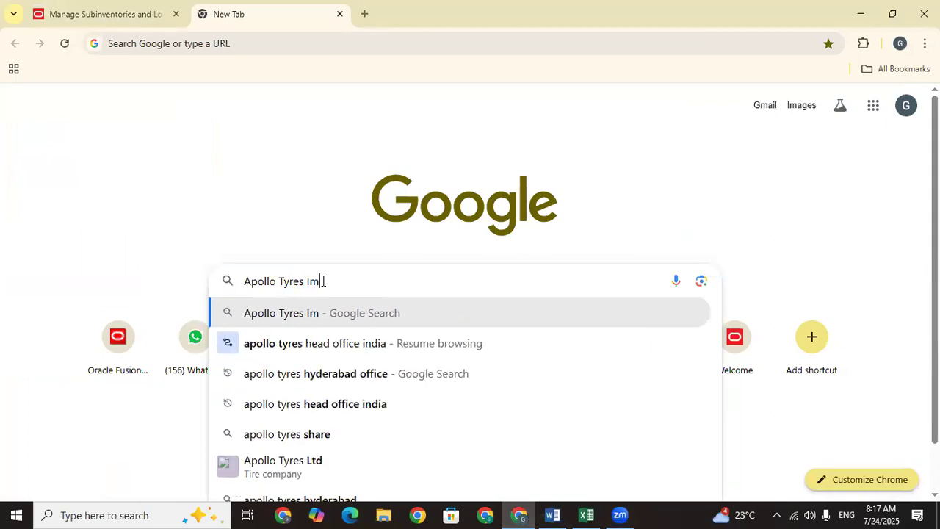
key(Return)
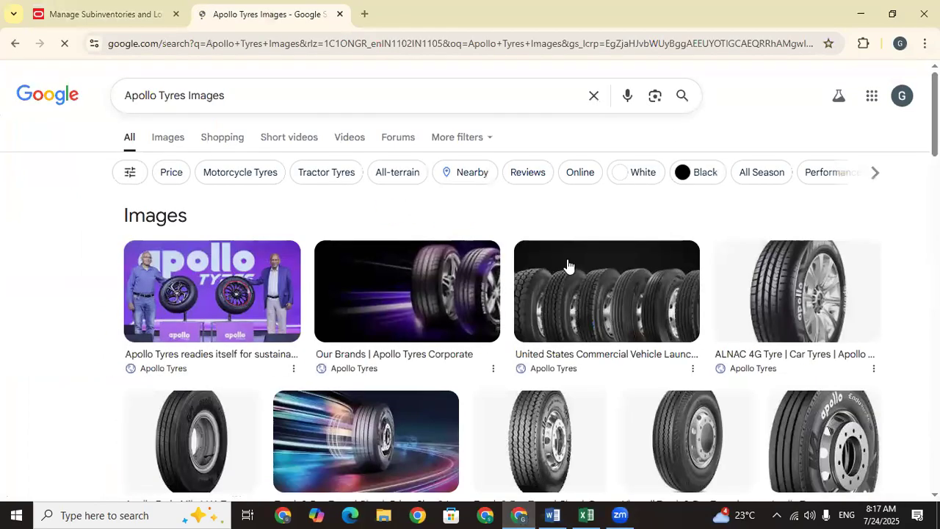